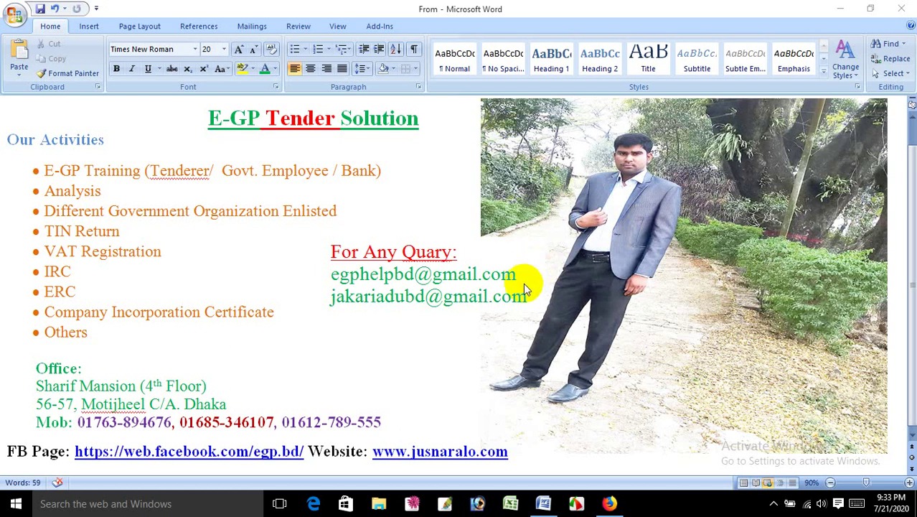
# - Switch to Firefox and log in to the e-GP training portal with the saved procuring entity account
pyautogui.click(609, 503)
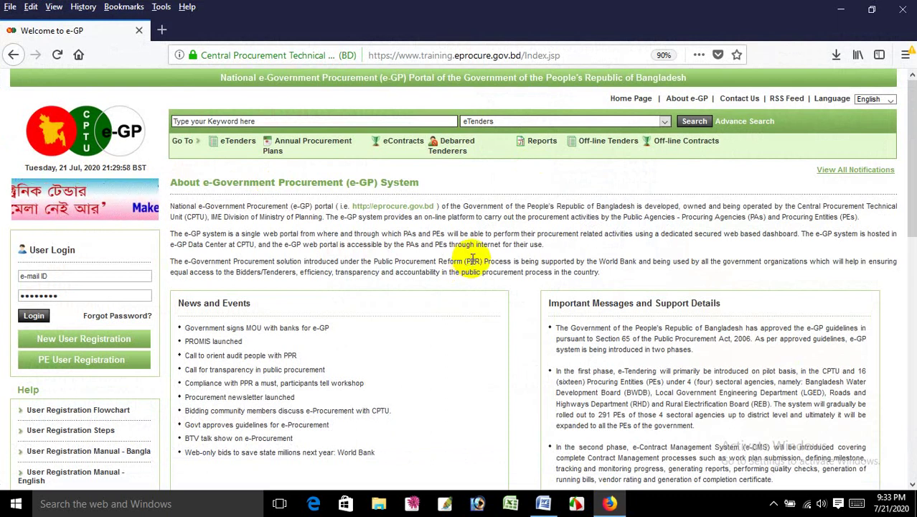
pyautogui.click(122, 278)
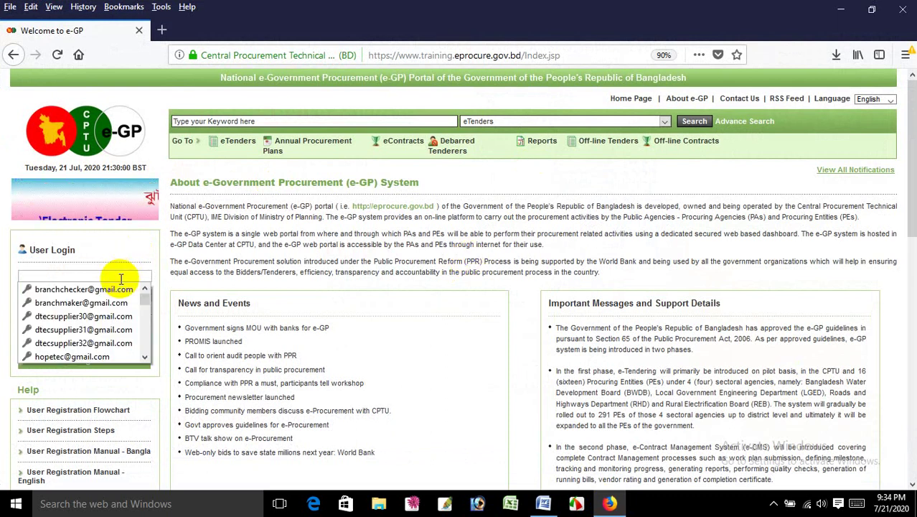
pyautogui.write('p')
pyautogui.press('Down')
pyautogui.press('Down')
pyautogui.press('Down')
pyautogui.press('Return')
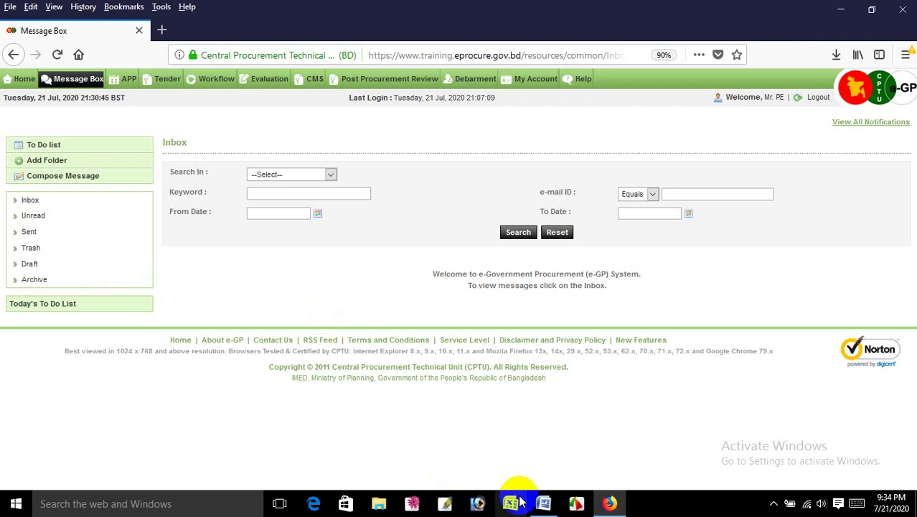
pyautogui.click(543, 503)
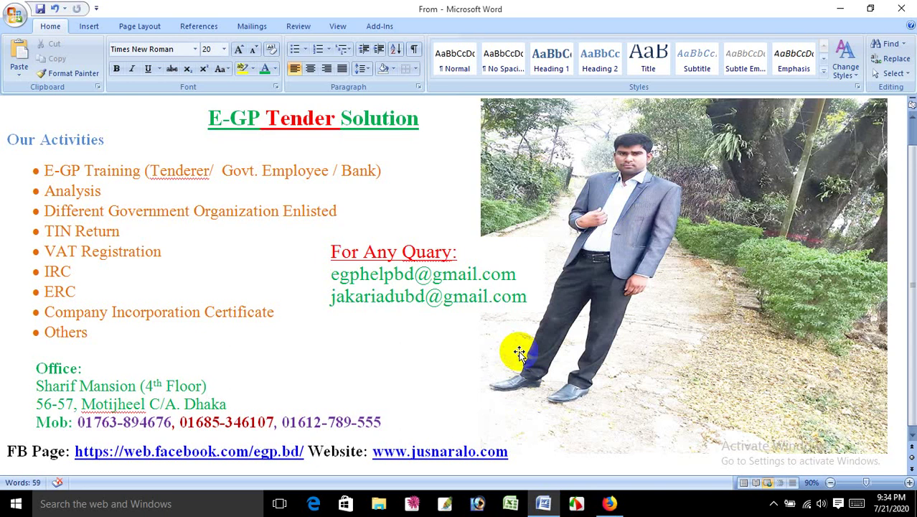
pyautogui.click(599, 500)
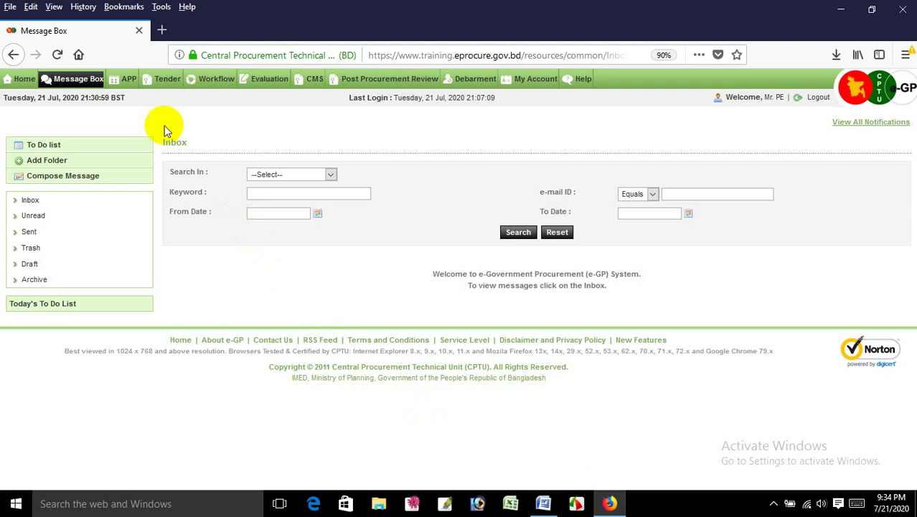
# - Search the annual procurement plans with status Approved for the financial year 2020-2021
pyautogui.moveTo(123, 80)
pyautogui.click(129, 110)
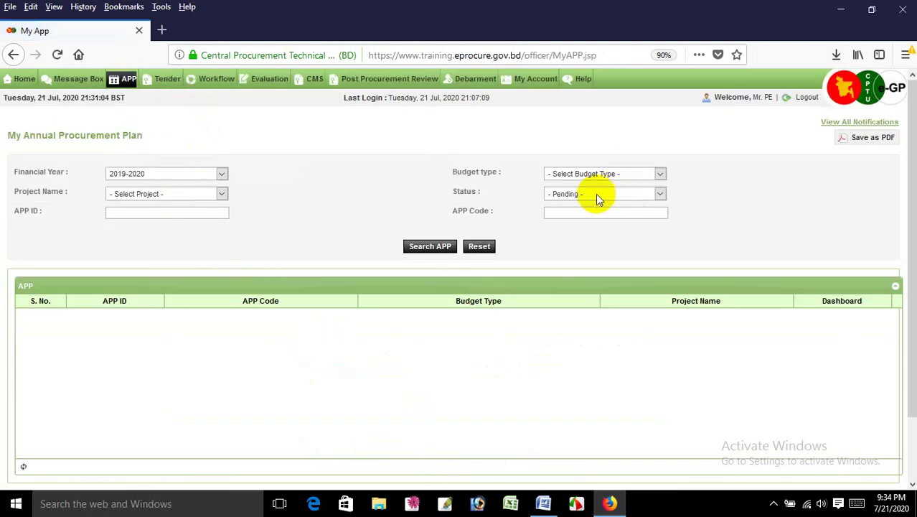
pyautogui.click(597, 194)
pyautogui.click(589, 220)
pyautogui.click(192, 177)
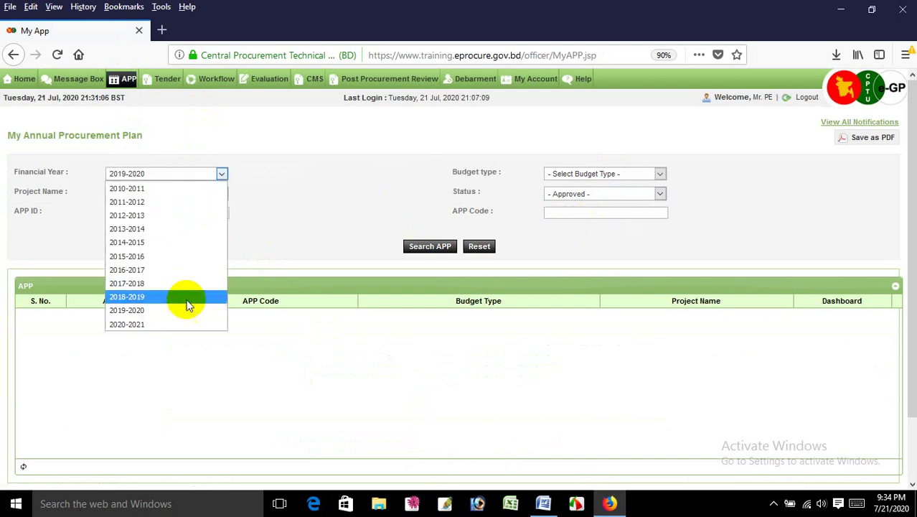
pyautogui.click(183, 324)
pyautogui.click(423, 246)
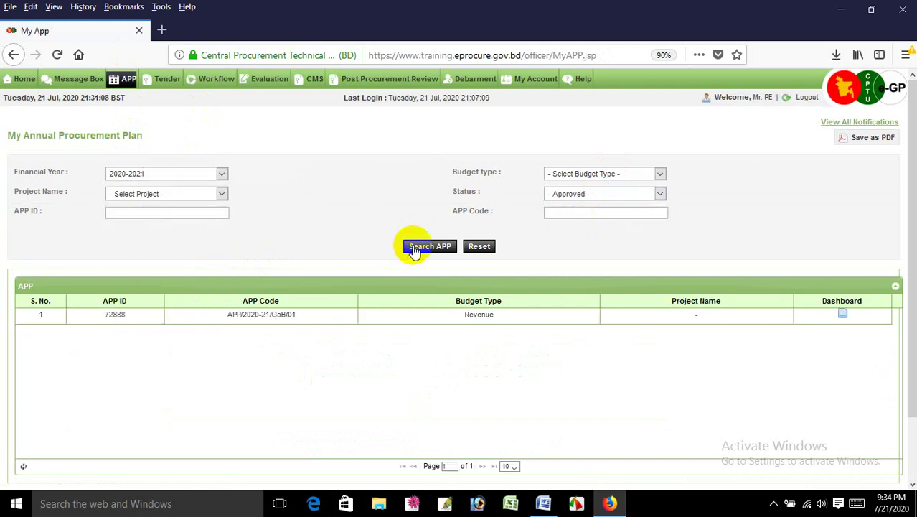
# - Open the dashboard of plan APP/2020-21/GoB/01 and create a tender for package egp/tender/solution/20-21, Construction of School Building
pyautogui.scroll(-2, 421, 287)
pyautogui.click(842, 246)
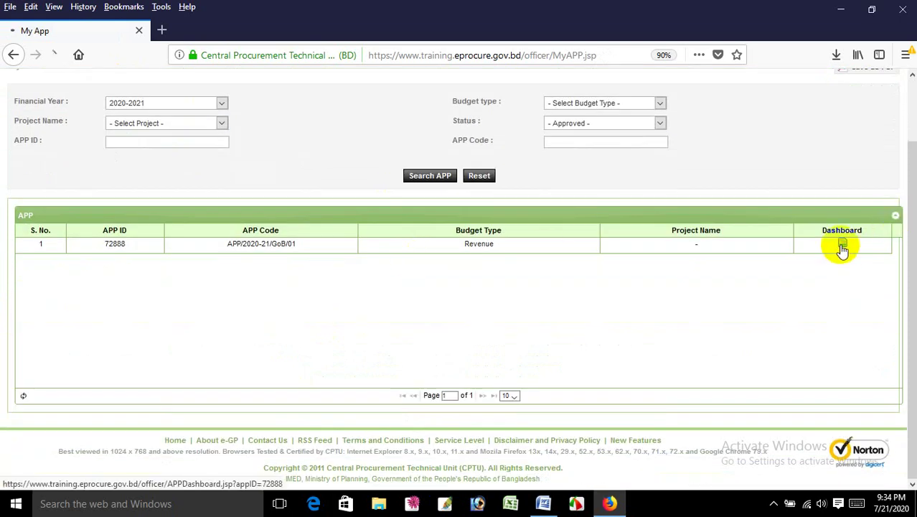
pyautogui.scroll(-1, 656, 258)
pyautogui.scroll(-10, 656, 258)
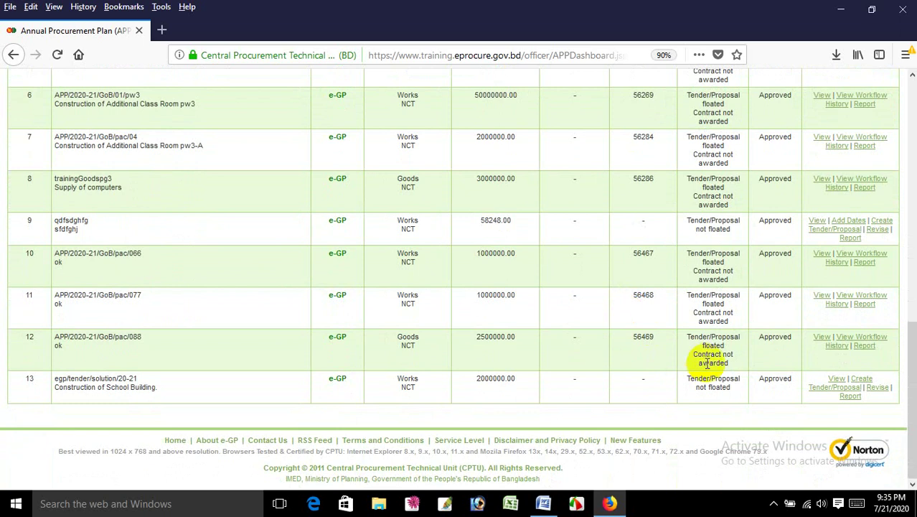
pyautogui.click(837, 391)
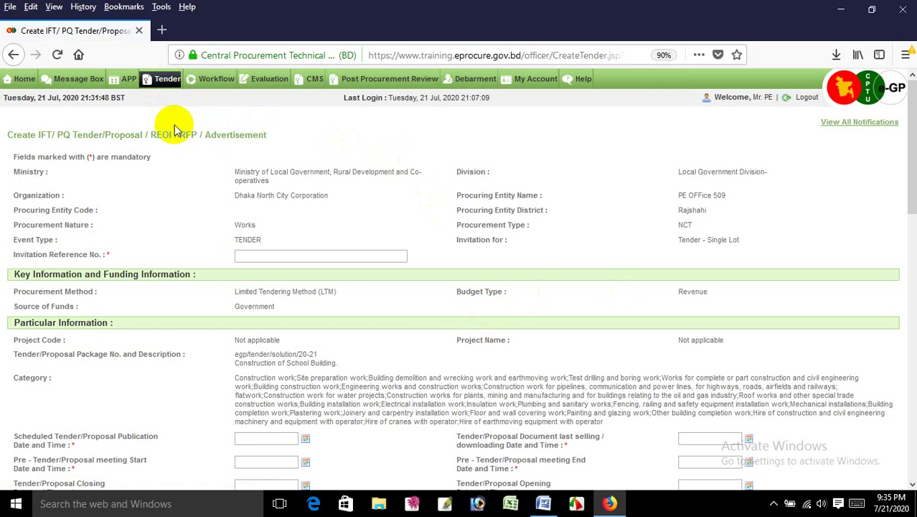
# - Open the list of own tenders and check the ID of the newly created Works tender under preparation
pyautogui.moveTo(167, 79)
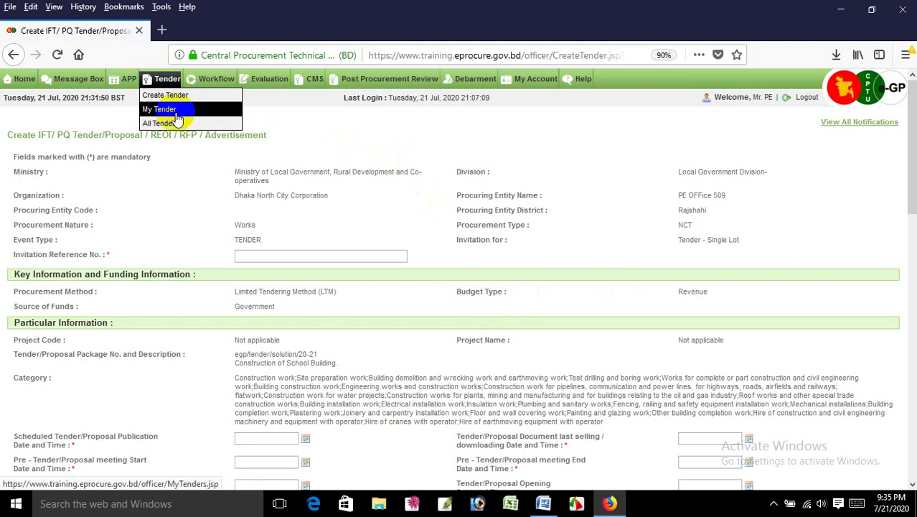
pyautogui.click(175, 115)
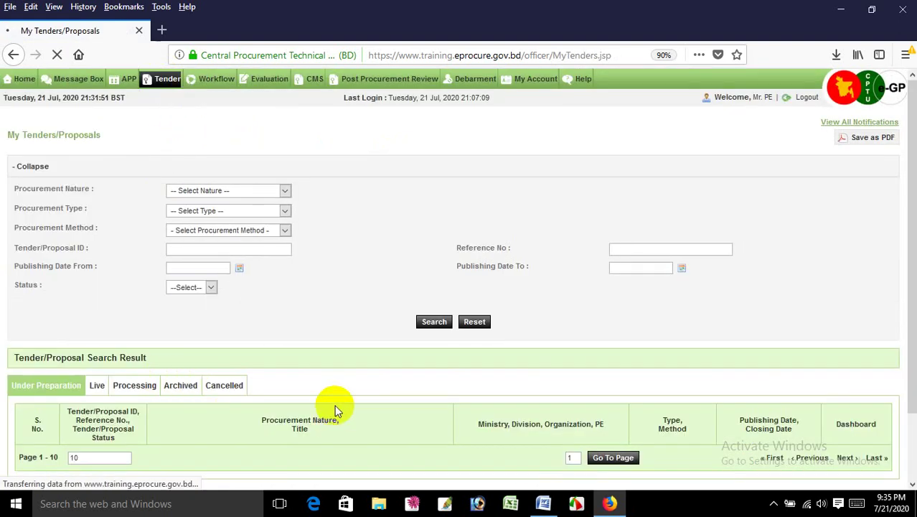
pyautogui.scroll(-2, 32, 387)
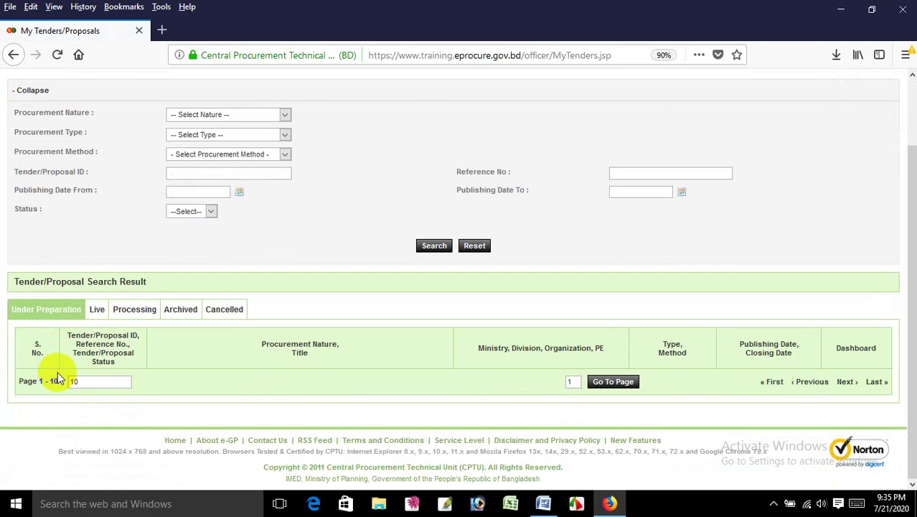
pyautogui.scroll(-3, 63, 370)
pyautogui.click(101, 249)
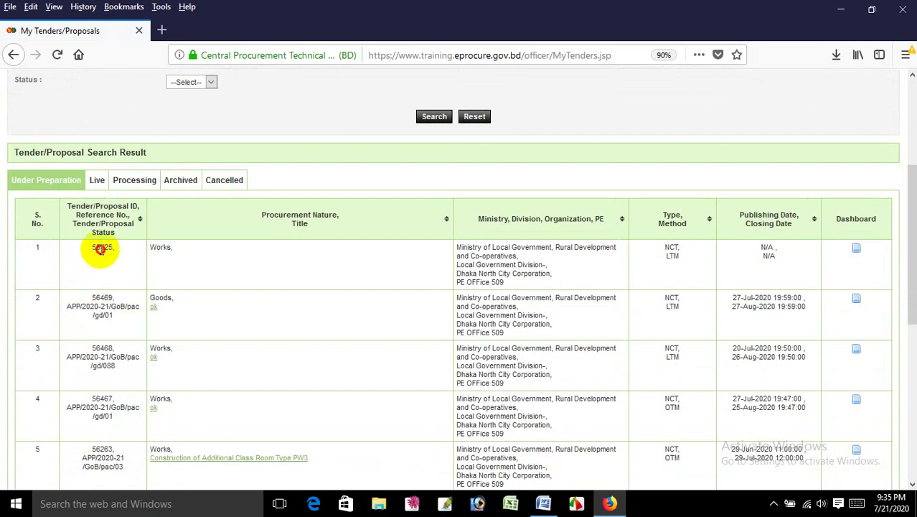
pyautogui.doubleClick(100, 249)
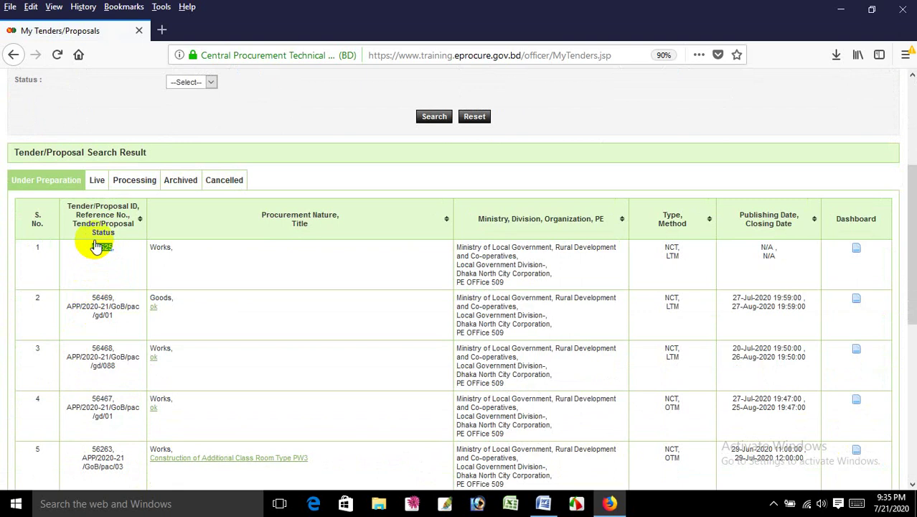
pyautogui.click(98, 249)
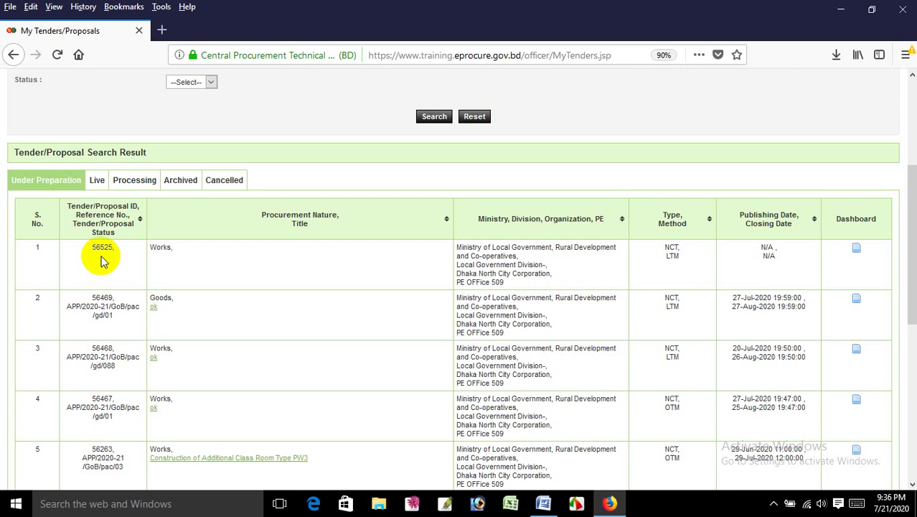
# - Reload the list of own tenders and open the dashboard of Works tender 56525
pyautogui.scroll(3, 142, 260)
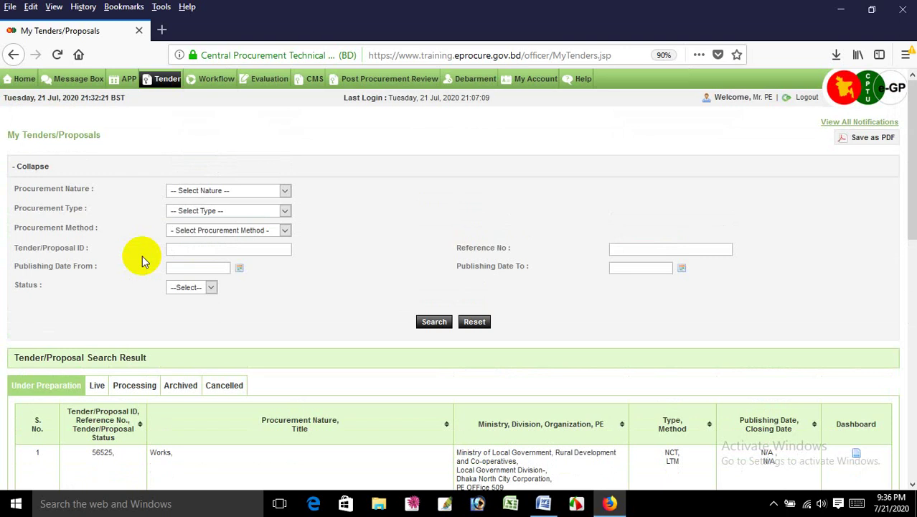
pyautogui.moveTo(165, 79)
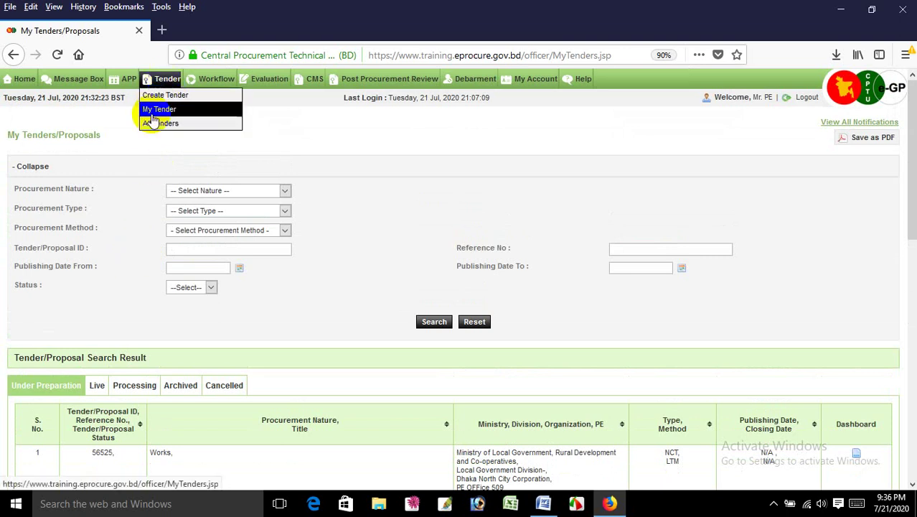
pyautogui.click(157, 108)
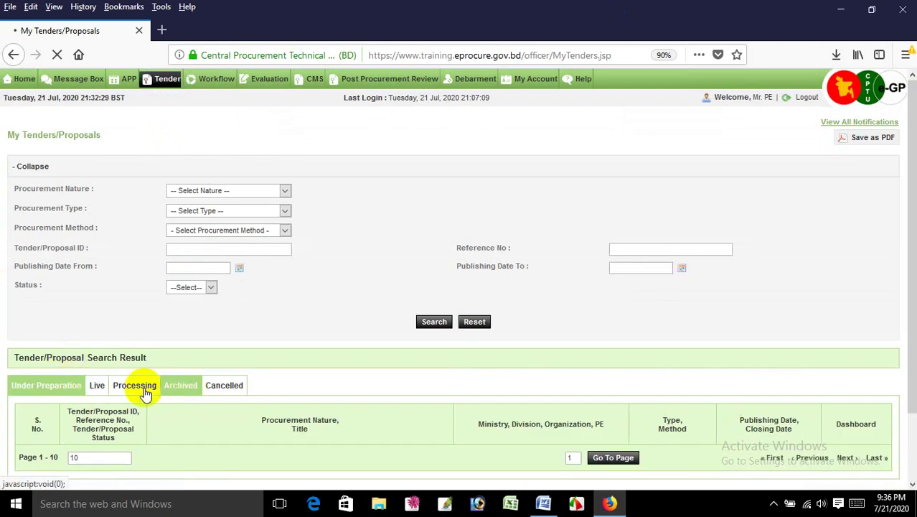
pyautogui.scroll(-2, 37, 388)
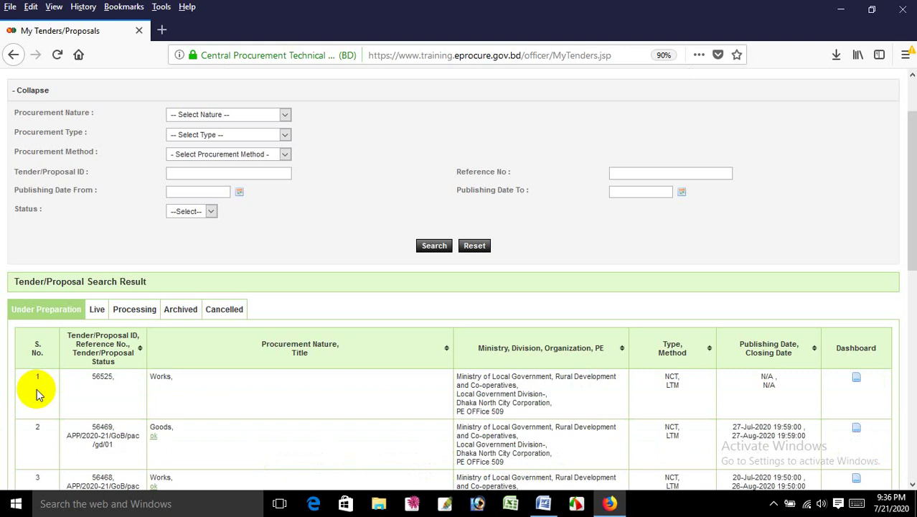
pyautogui.click(856, 379)
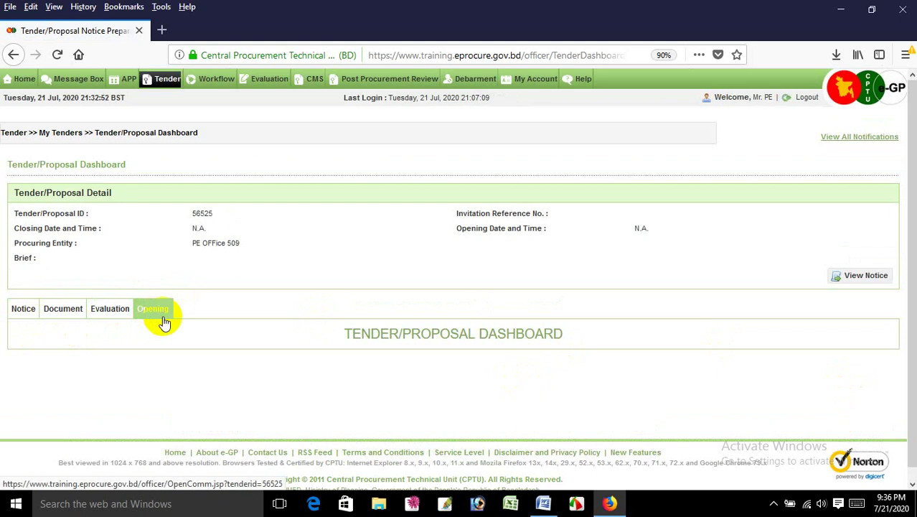
# - Go to the notice section of the tender dashboard and open the tender notice for editing
pyautogui.click(26, 314)
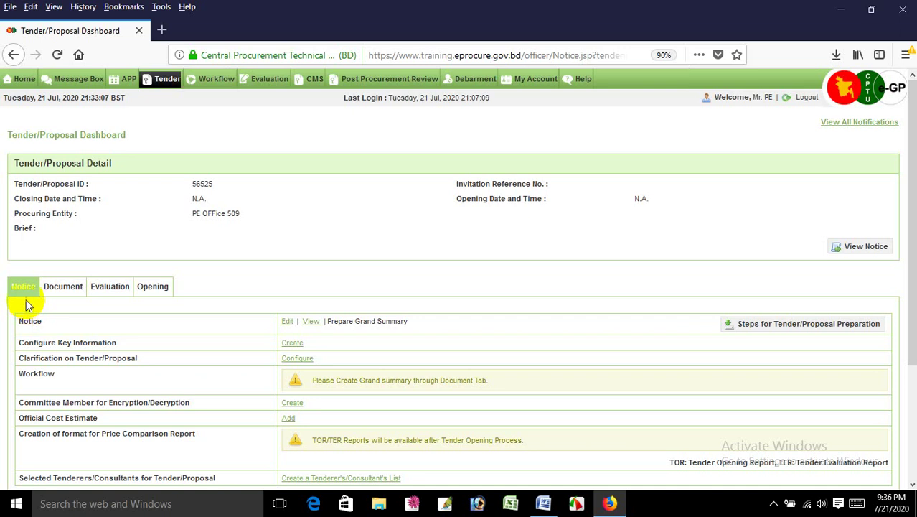
pyautogui.click(287, 323)
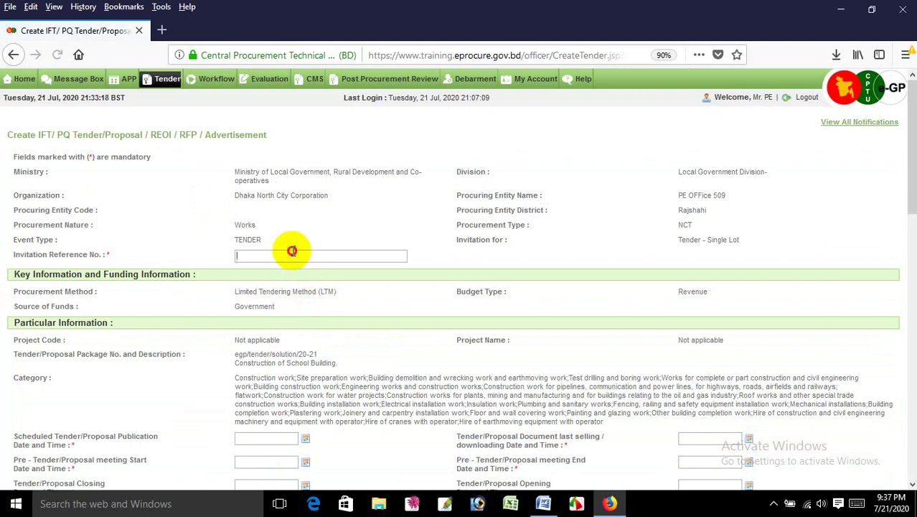
pyautogui.click(292, 251)
pyautogui.press('Escape')
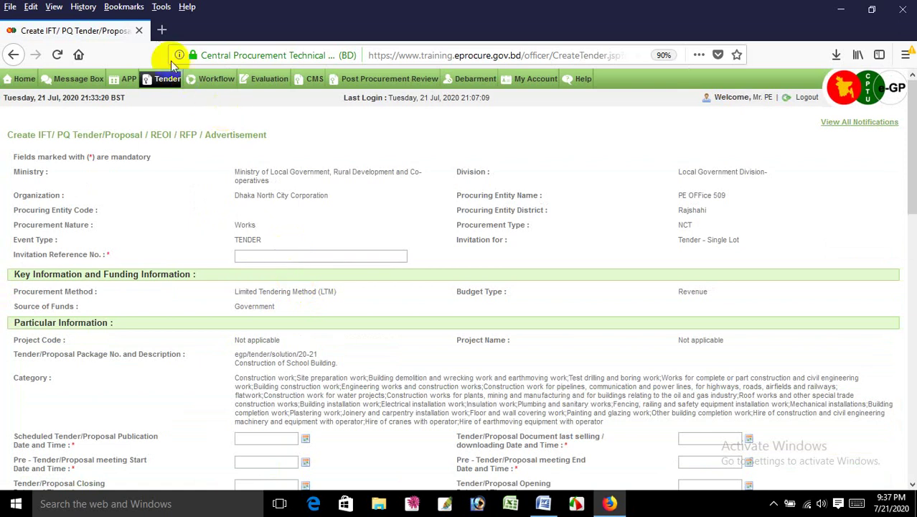
# - Load the e-GP training portal in a new tab and view the eTender notice "Construction of DIMAPPP Tower at Dhaka"
pyautogui.click(165, 30)
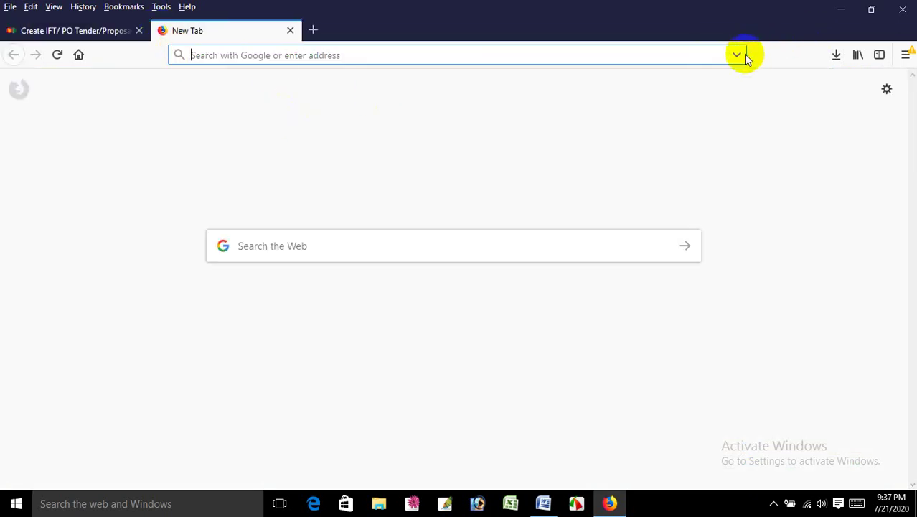
pyautogui.click(736, 55)
pyautogui.click(669, 79)
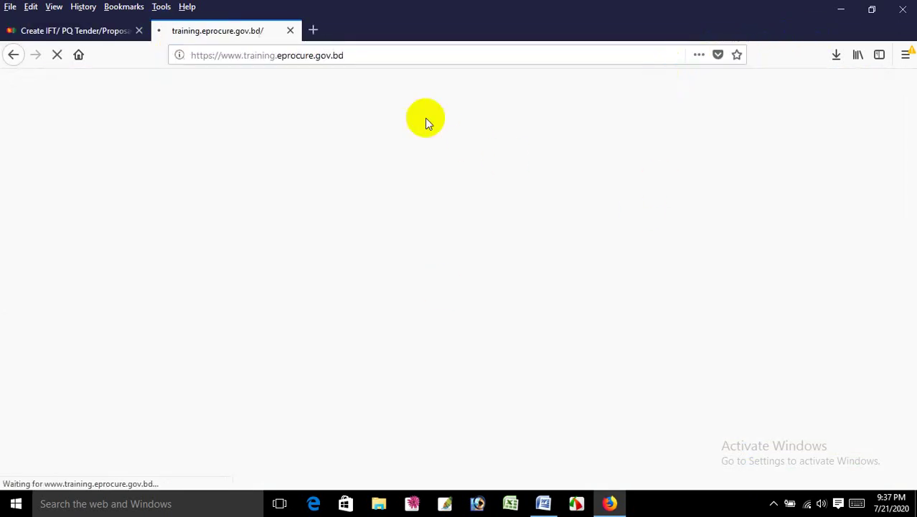
pyautogui.click(244, 143)
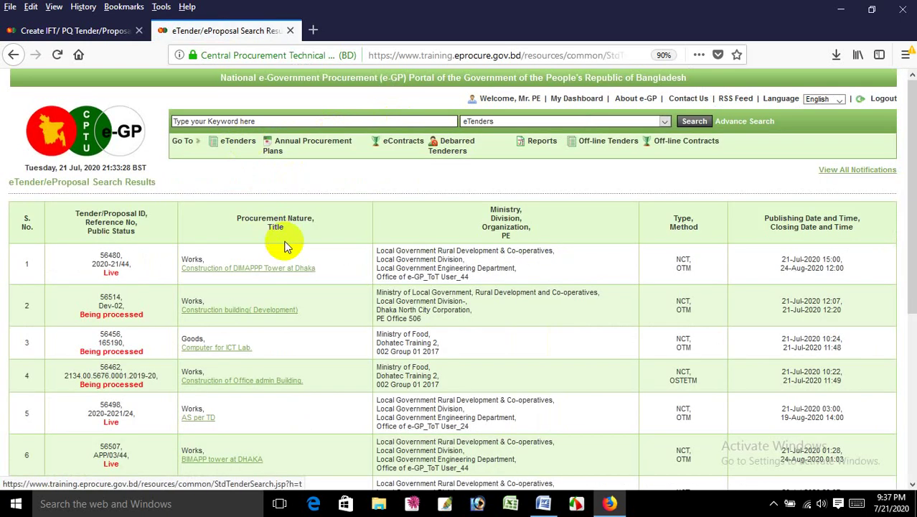
pyautogui.click(253, 272)
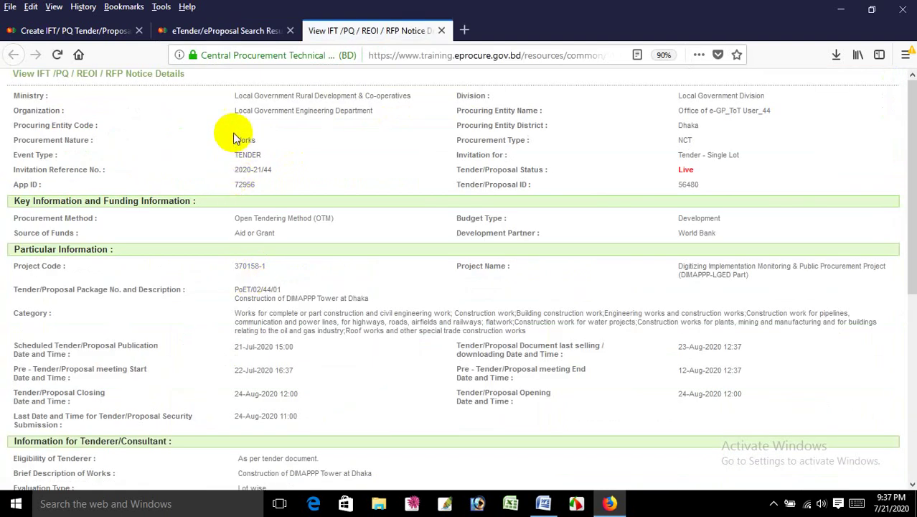
# - Copy the invitation reference number 2020-21/44 from the sample notice into the new tender's Invitation Reference No. field
pyautogui.moveTo(237, 170); pyautogui.dragTo(300, 170)
pyautogui.hotkey('ctrl', 'c')
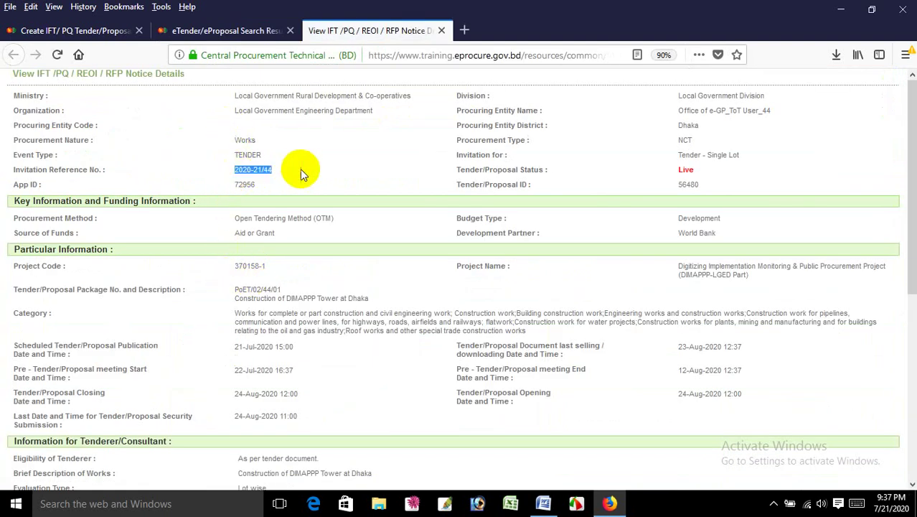
pyautogui.click(99, 36)
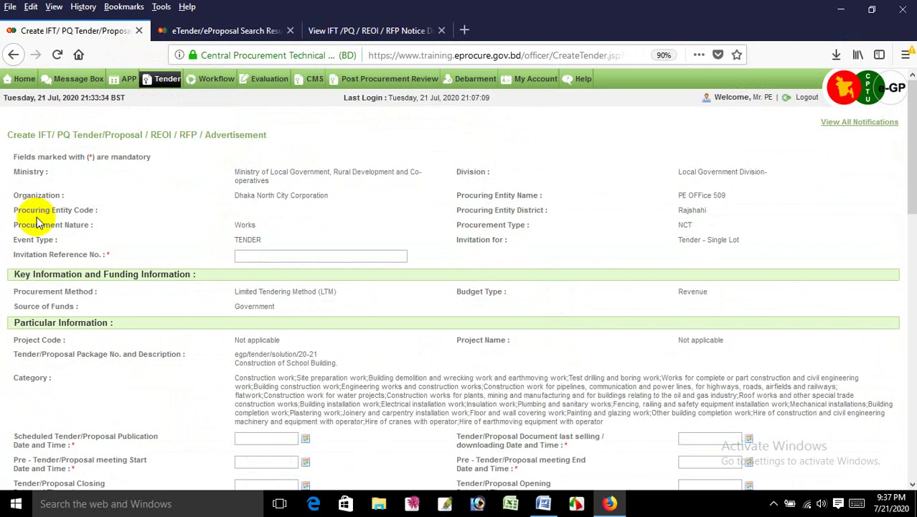
pyautogui.hotkey('ctrl', 'v')
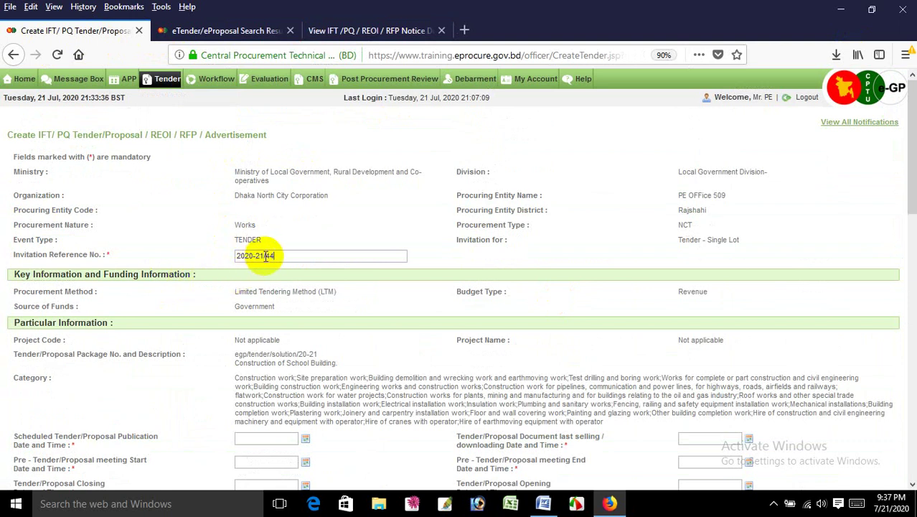
# - Replace the tender's Invitation Reference No. with 44.25.68.48.-20-21/1258
pyautogui.moveTo(287, 255); pyautogui.dragTo(206, 260)
pyautogui.write('44.')
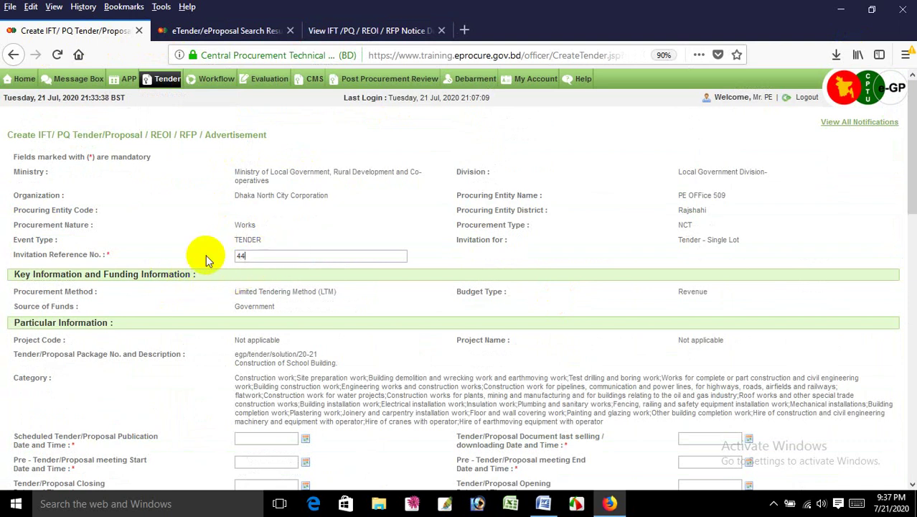
pyautogui.write('25.68.48.-20-21/1258')
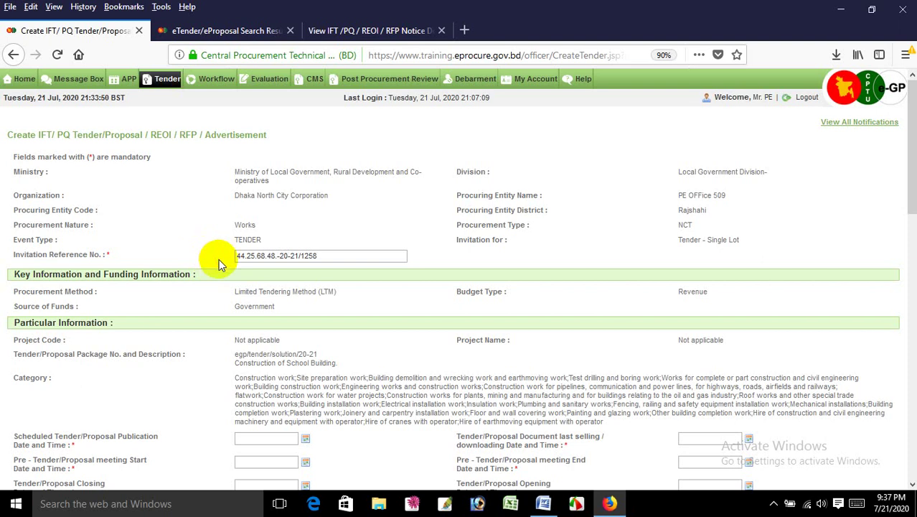
pyautogui.scroll(-3, 240, 362)
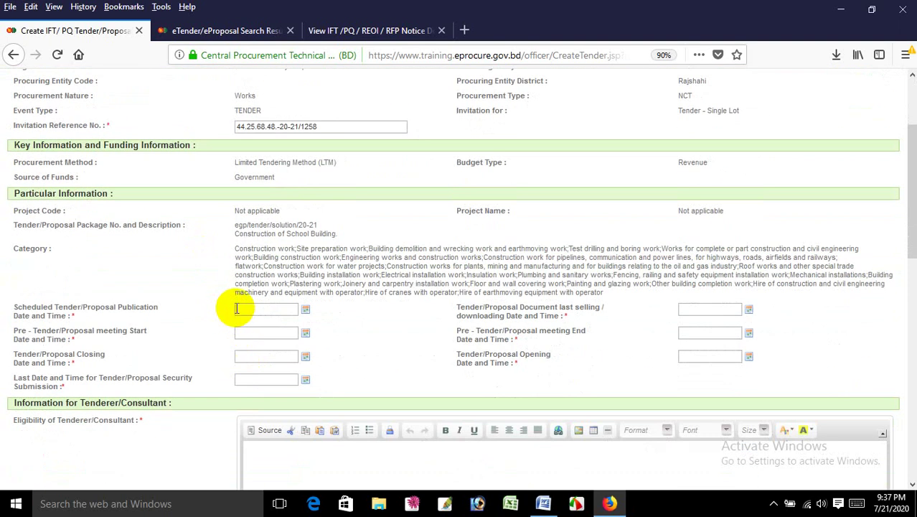
pyautogui.click(251, 312)
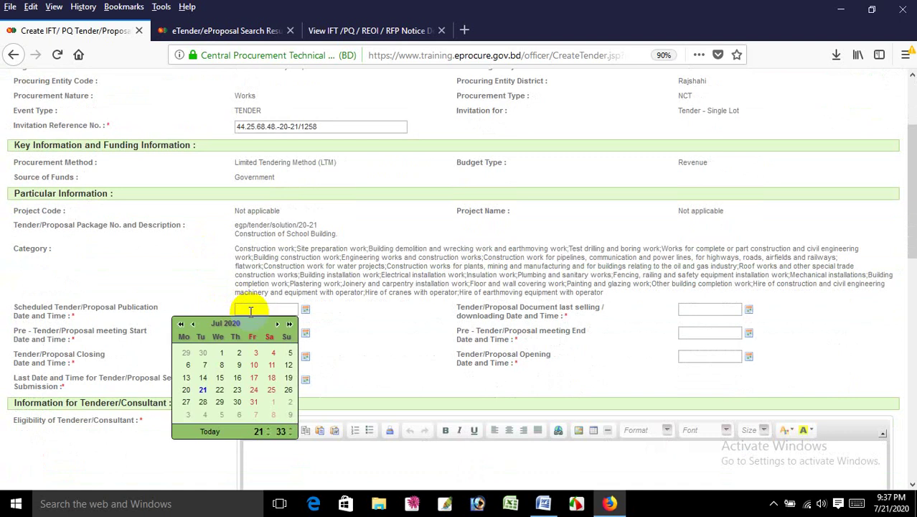
pyautogui.click(256, 239)
pyautogui.moveTo(235, 225); pyautogui.dragTo(320, 229)
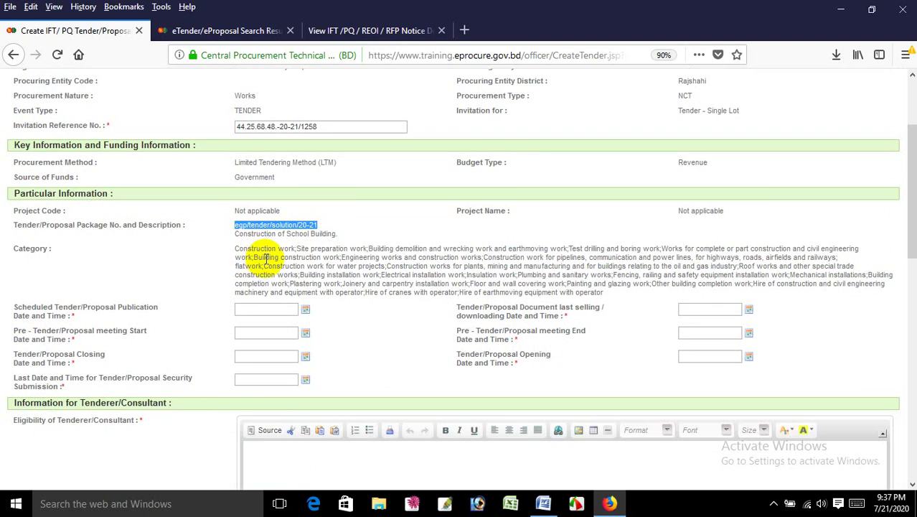
pyautogui.scroll(-2, 144, 280)
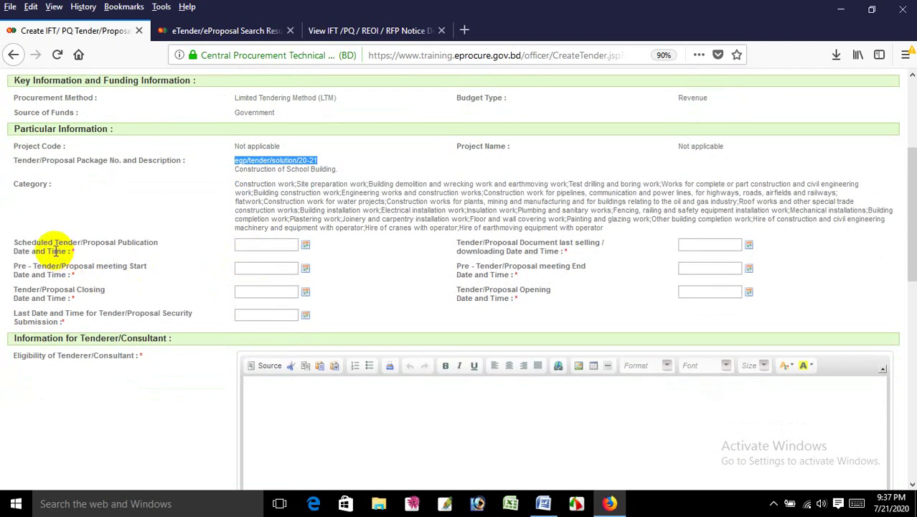
pyautogui.click(277, 247)
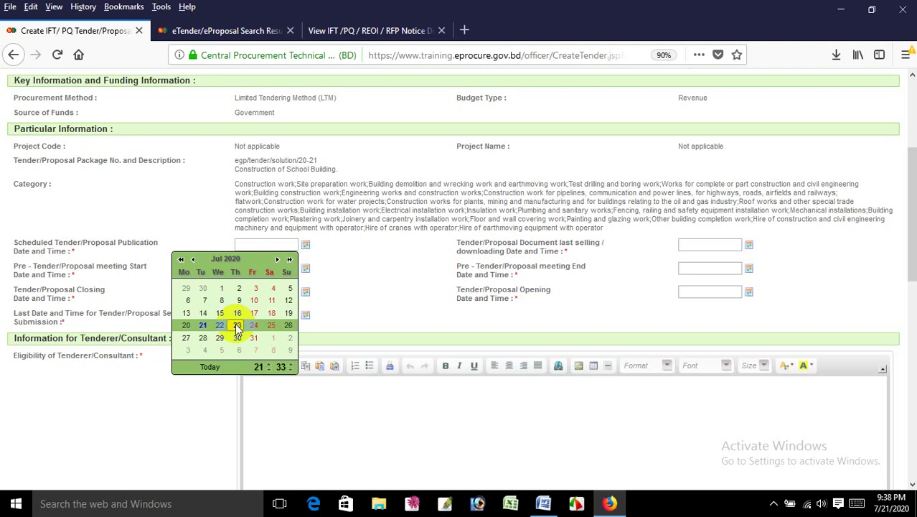
pyautogui.click(83, 241)
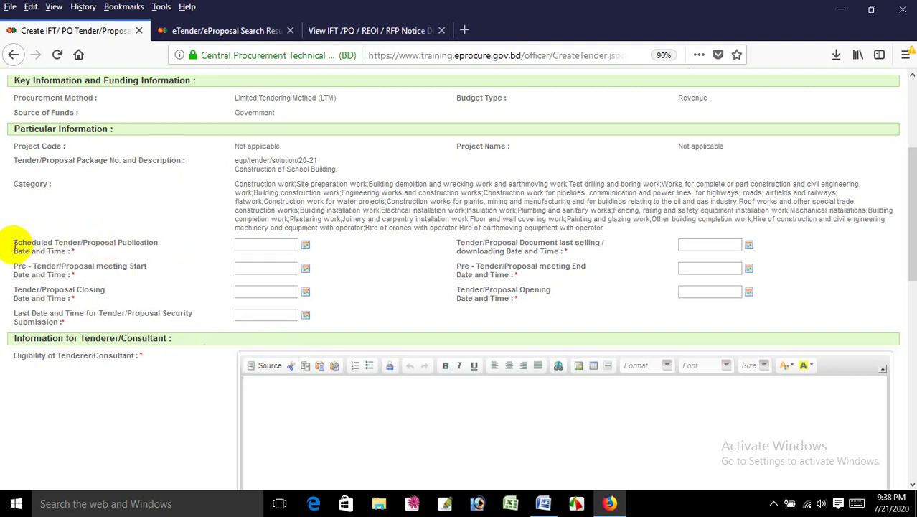
pyautogui.moveTo(13, 244); pyautogui.dragTo(76, 252)
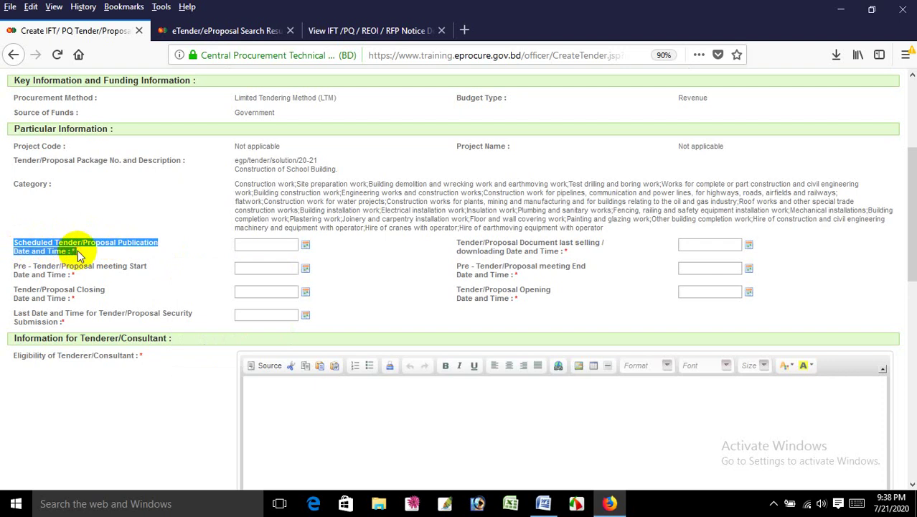
# - Set the Scheduled Tender/Proposal Publication Date and Time to 23/07/2020 16:30
pyautogui.click(242, 244)
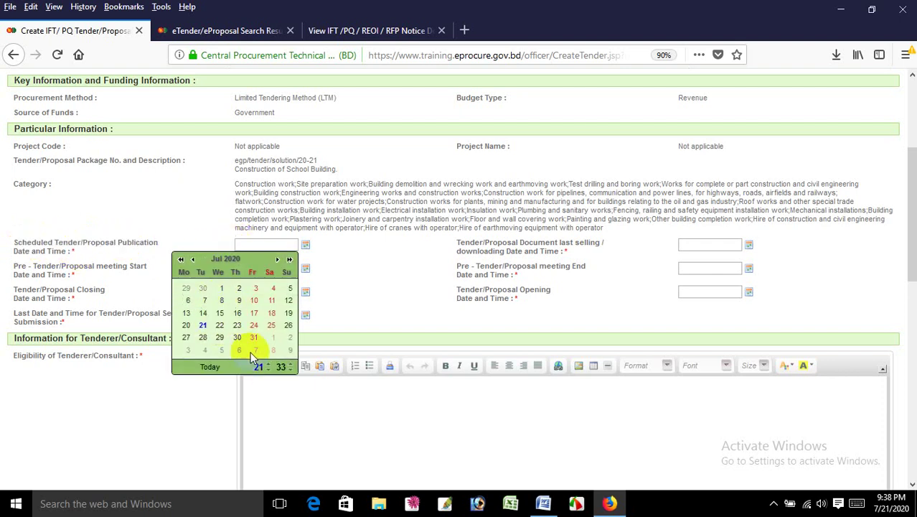
pyautogui.click(267, 369)
pyautogui.click(268, 370)
pyautogui.click(267, 369)
pyautogui.click(267, 370)
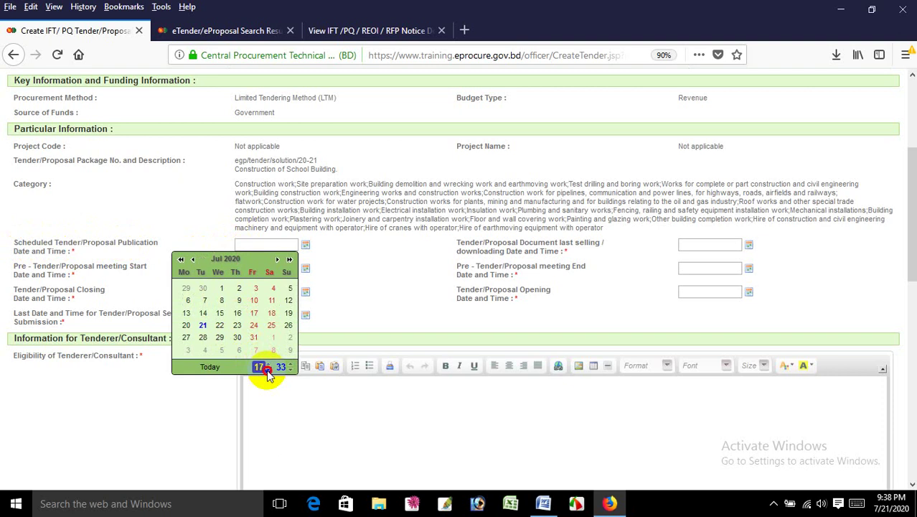
pyautogui.click(268, 370)
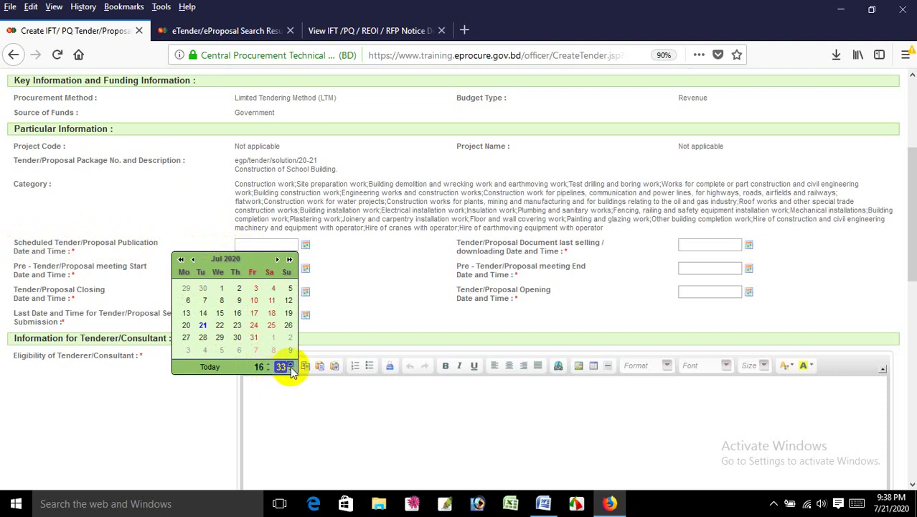
pyautogui.click(290, 368)
pyautogui.click(289, 368)
pyautogui.click(290, 368)
pyautogui.click(290, 368)
pyautogui.click(290, 368)
pyautogui.click(290, 365)
pyautogui.click(290, 366)
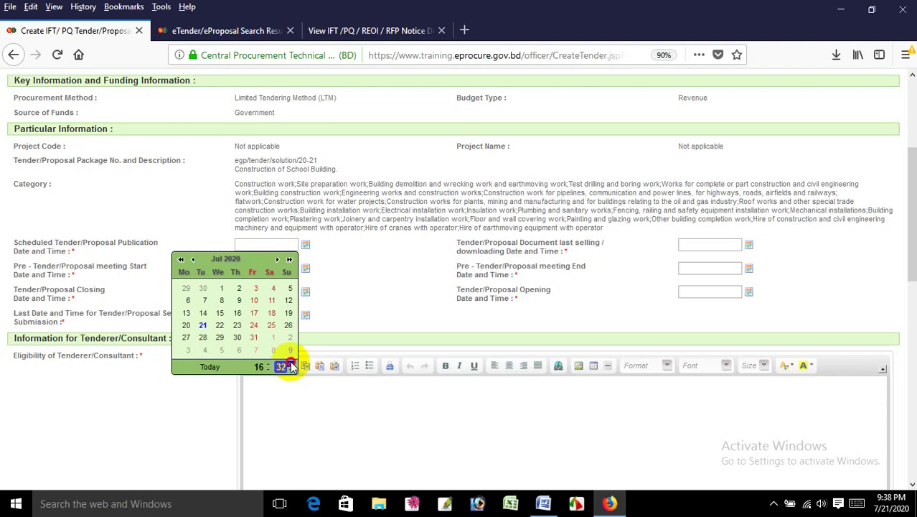
pyautogui.click(290, 365)
pyautogui.click(291, 366)
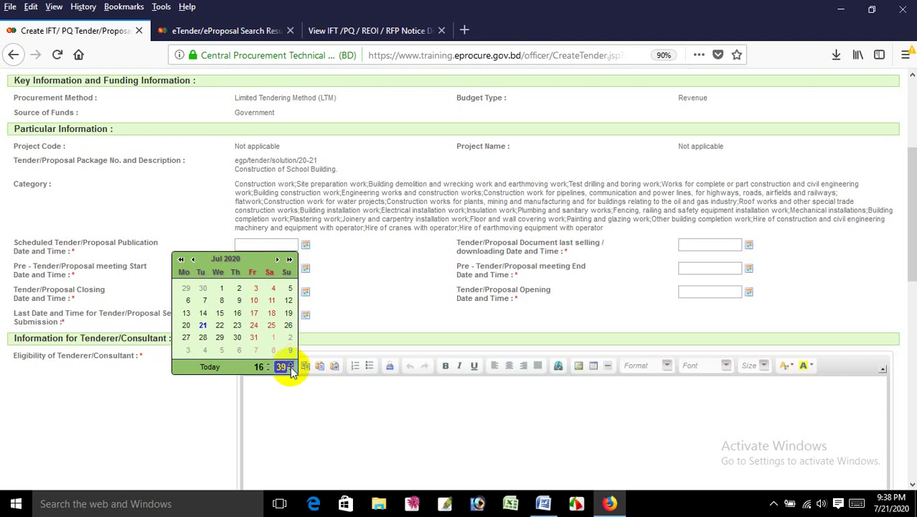
pyautogui.click(290, 371)
pyautogui.click(290, 371)
pyautogui.click(290, 370)
pyautogui.click(291, 371)
pyautogui.click(290, 371)
pyautogui.click(290, 370)
pyautogui.click(237, 325)
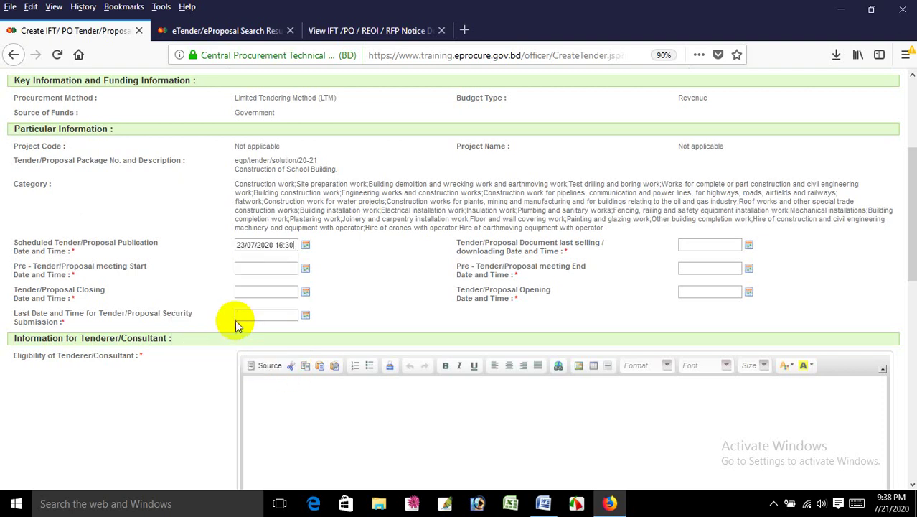
# - Set the Pre-Tender/Proposal meeting Start Date and Time to 23/07/2020 17:30
pyautogui.click(256, 270)
pyautogui.click(133, 271)
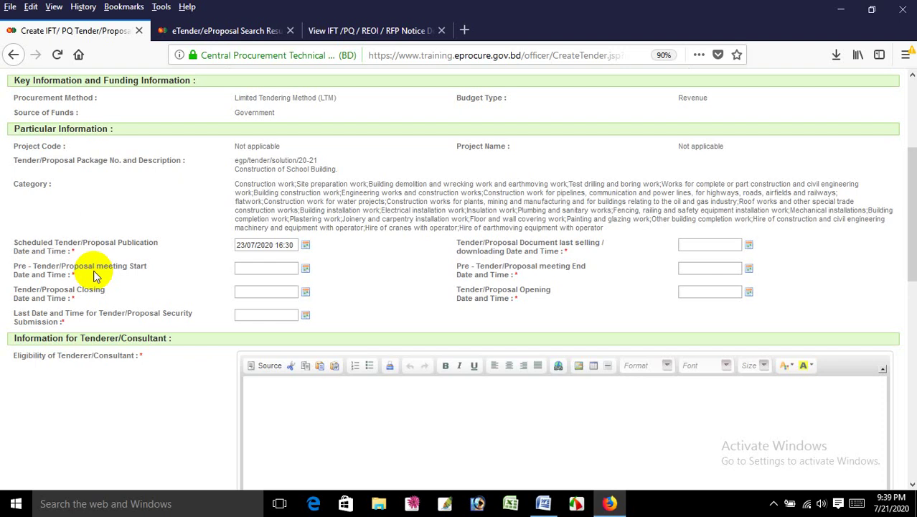
pyautogui.click(241, 268)
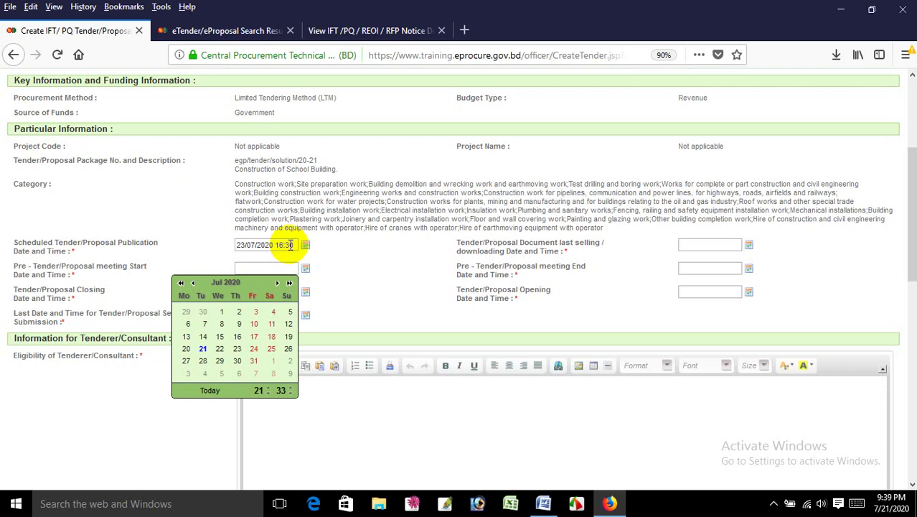
pyautogui.click(267, 393)
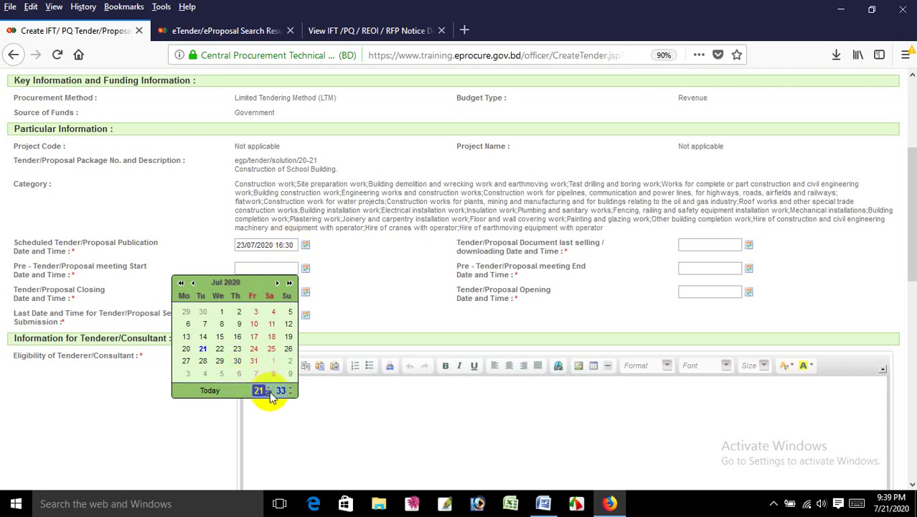
pyautogui.click(267, 394)
pyautogui.click(267, 393)
pyautogui.click(270, 393)
pyautogui.click(289, 393)
pyautogui.click(289, 393)
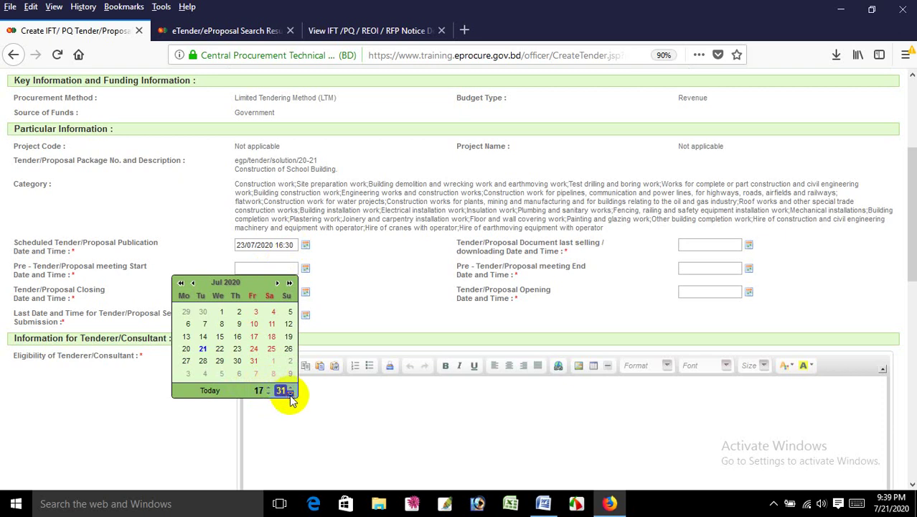
pyautogui.click(290, 393)
pyautogui.click(236, 348)
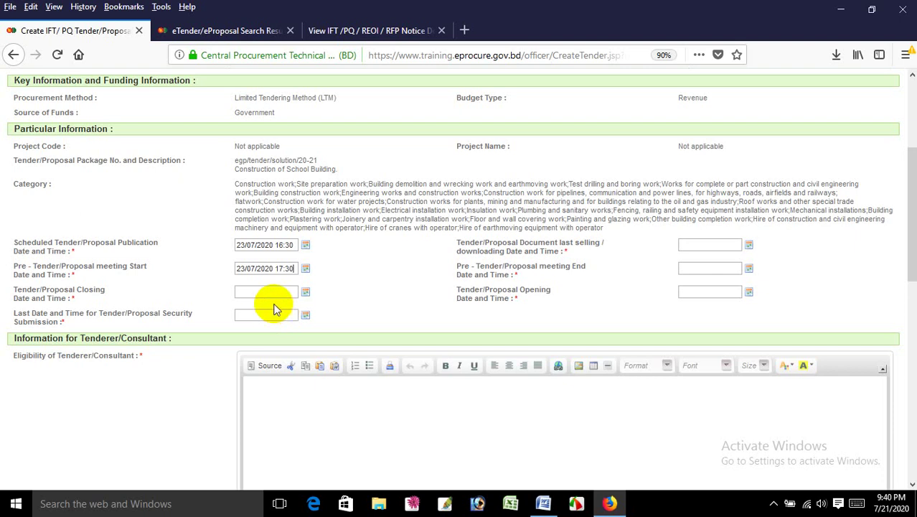
# - Choose a Tender/Proposal Closing date, first 06/08/2020, and change it to 09/08/2020
pyautogui.click(261, 291)
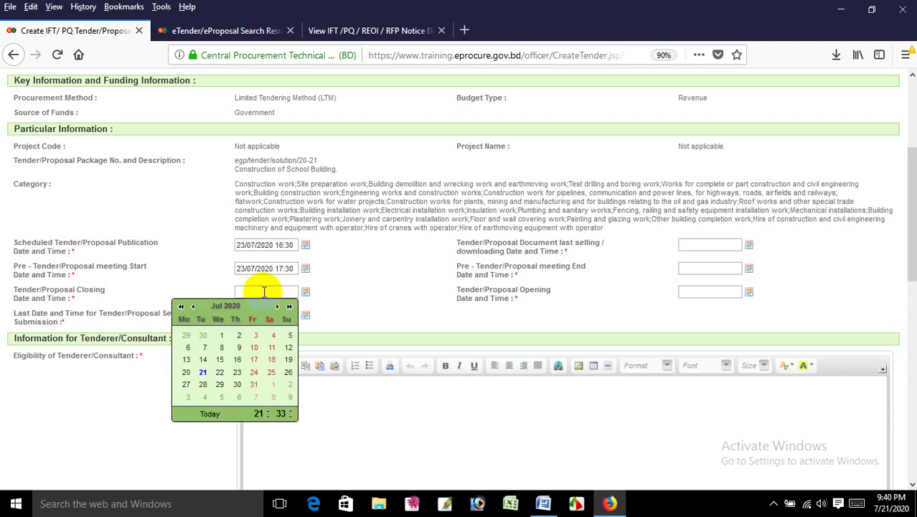
pyautogui.click(238, 397)
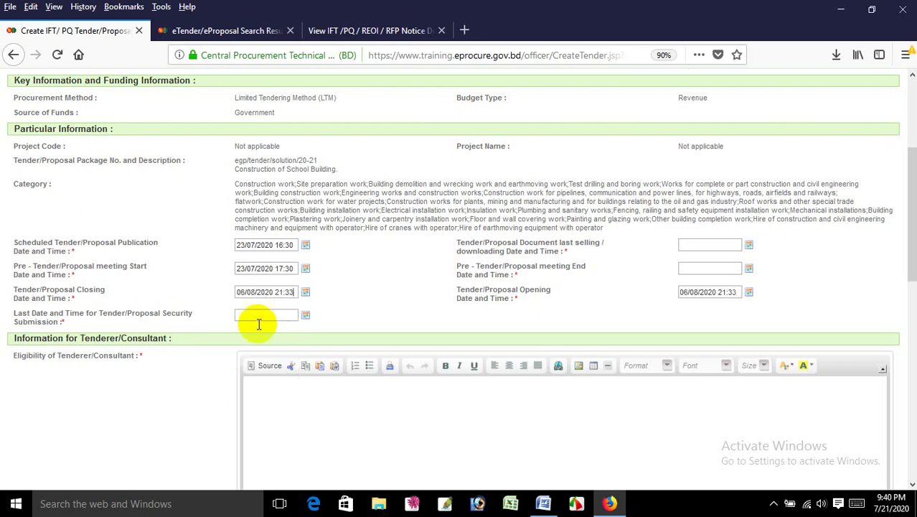
pyautogui.click(265, 292)
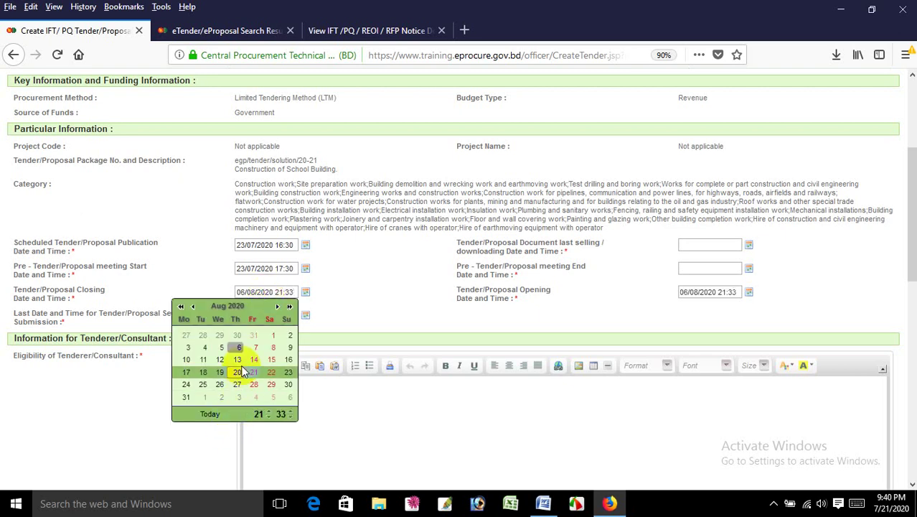
pyautogui.click(291, 349)
# - Set the Tender/Proposal Closing time to 12:30, keeping the date 09/08/2020
pyautogui.click(273, 292)
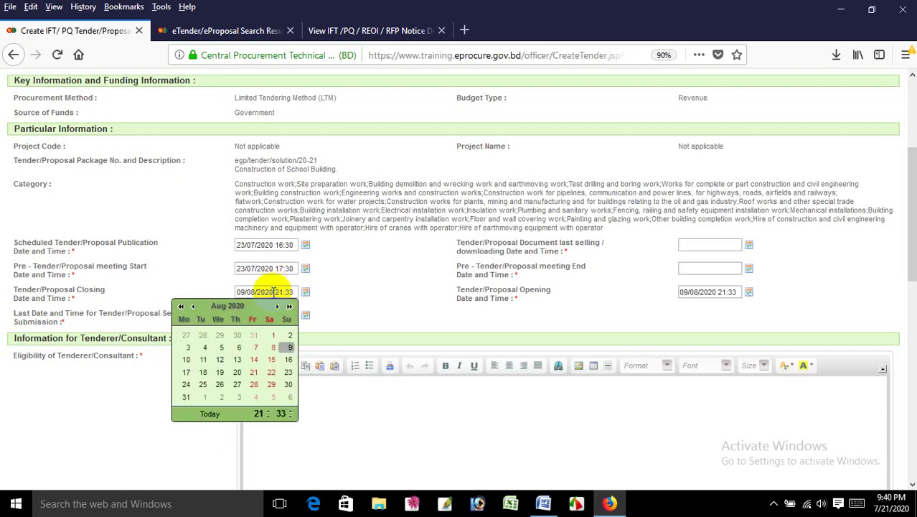
pyautogui.click(267, 416)
pyautogui.click(266, 417)
pyautogui.click(266, 416)
pyautogui.click(266, 417)
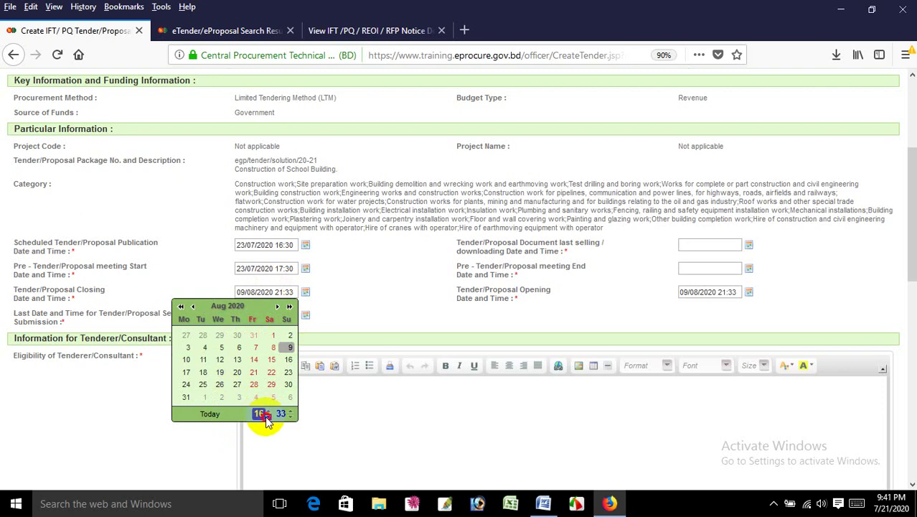
pyautogui.click(266, 417)
pyautogui.click(266, 417)
pyautogui.click(266, 418)
pyautogui.click(290, 413)
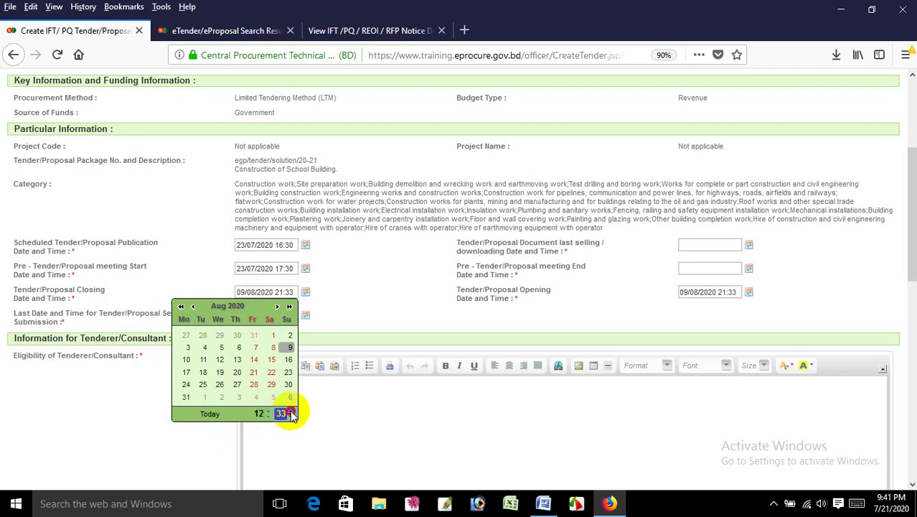
pyautogui.click(290, 412)
pyautogui.click(291, 417)
pyautogui.click(290, 417)
pyautogui.click(291, 417)
pyautogui.click(291, 417)
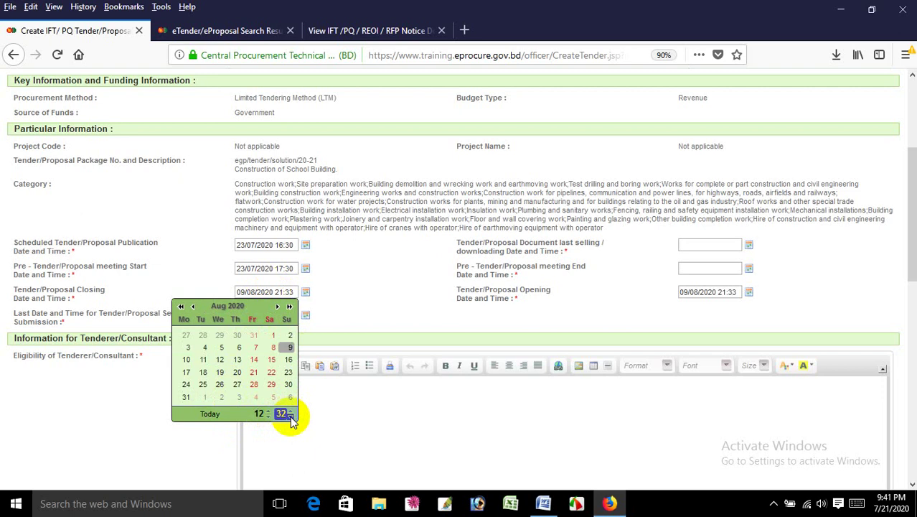
pyautogui.click(290, 417)
pyautogui.click(290, 417)
pyautogui.click(289, 411)
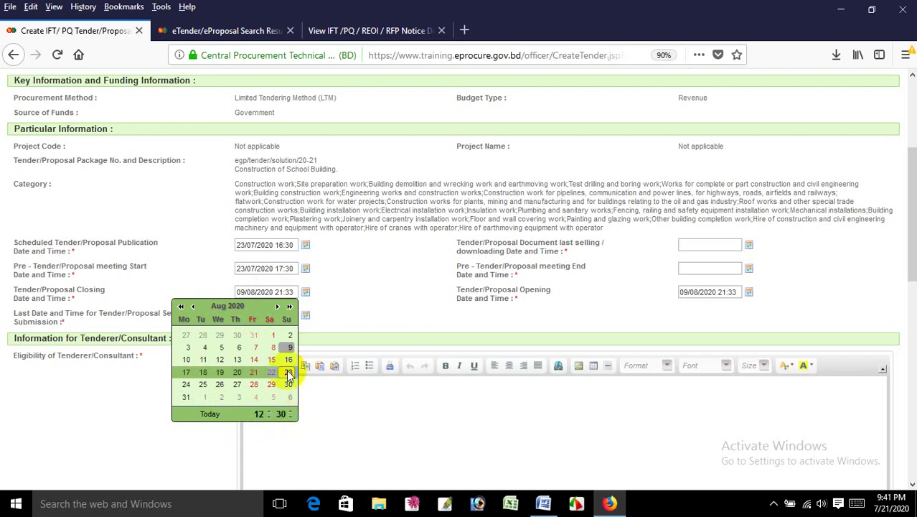
pyautogui.click(290, 347)
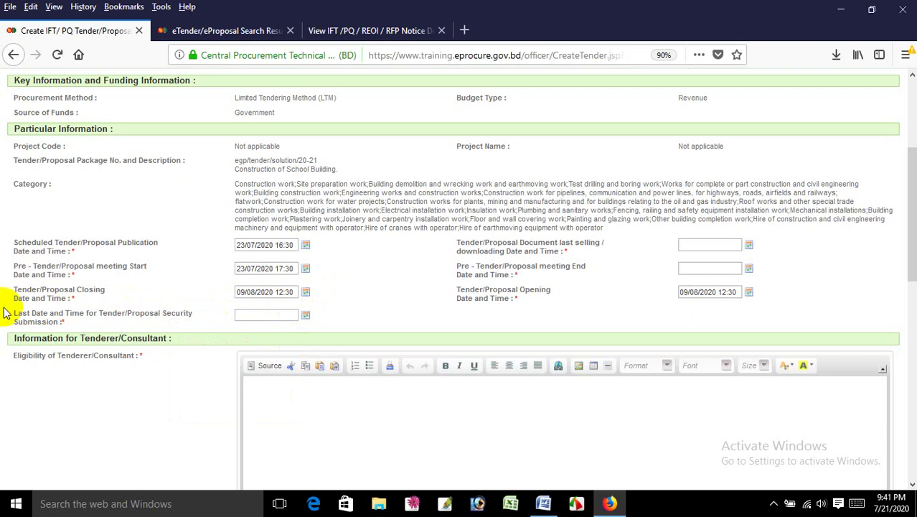
# - Set the Last Date and Time for Tender/Proposal Security Submission to 06/08/2020 16:30
pyautogui.click(261, 315)
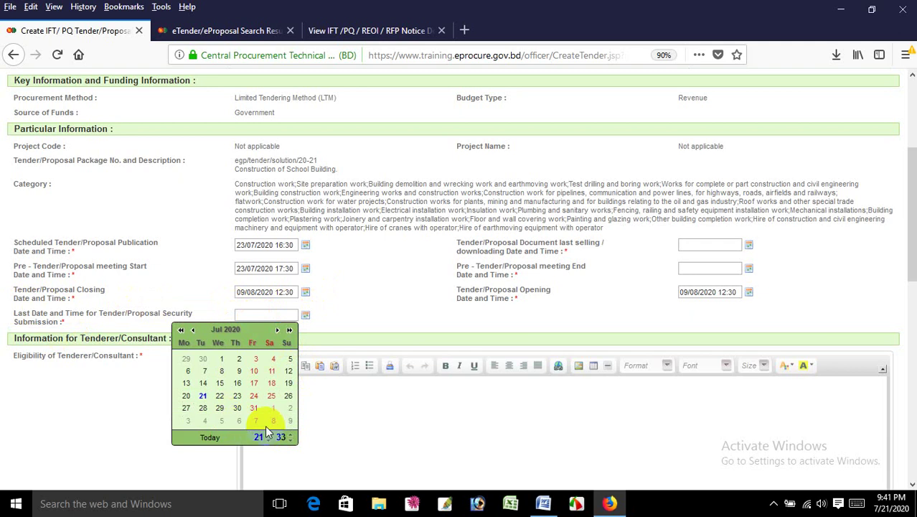
pyautogui.click(239, 420)
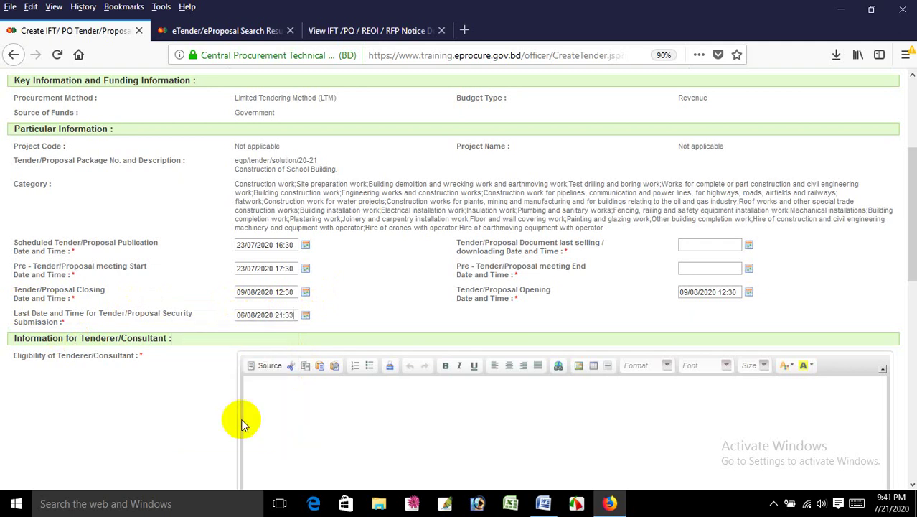
pyautogui.click(268, 315)
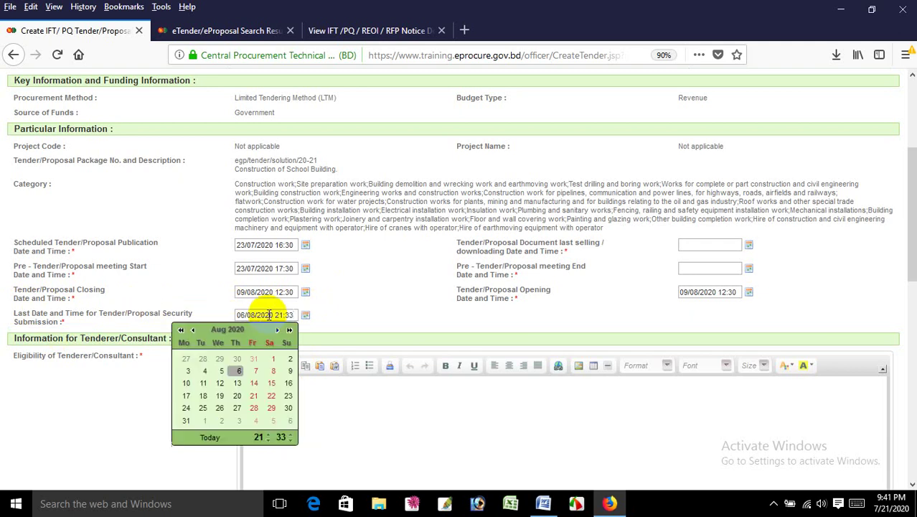
pyautogui.click(270, 439)
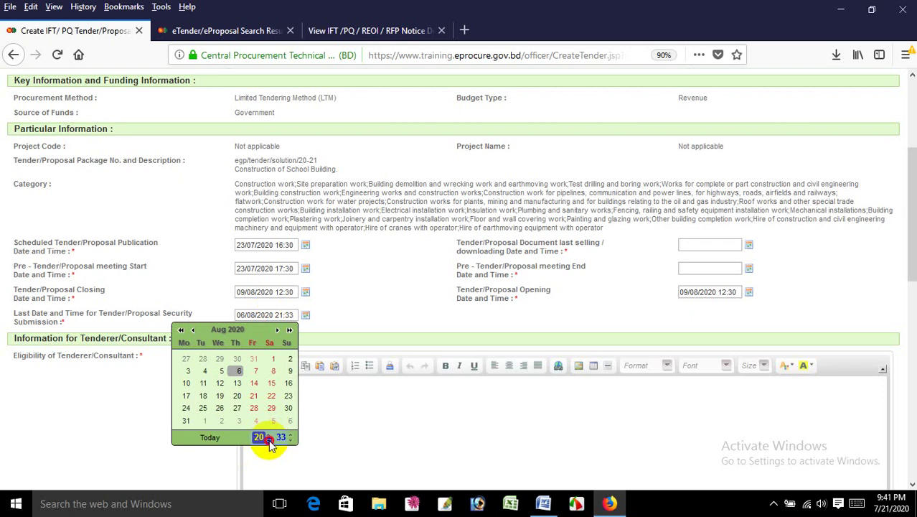
pyautogui.click(270, 439)
pyautogui.click(269, 439)
pyautogui.click(270, 441)
pyautogui.click(269, 440)
pyautogui.click(290, 440)
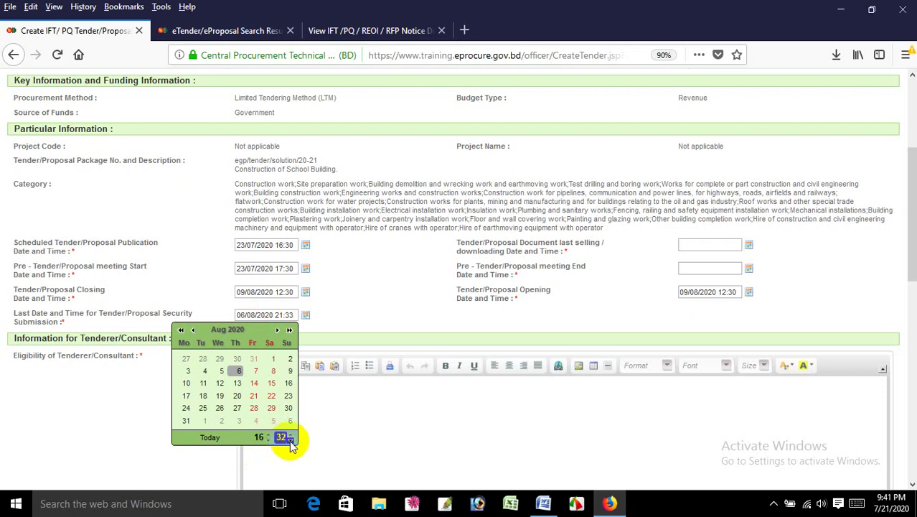
pyautogui.click(290, 440)
pyautogui.click(290, 439)
pyautogui.click(235, 370)
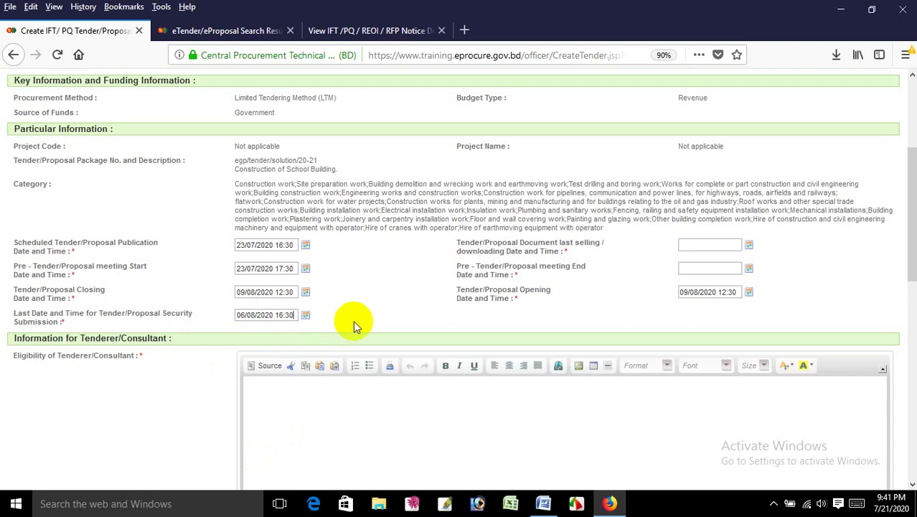
# - Set the Tender/Proposal Document last selling/downloading Date and Time to 06/08/2020 16:00
pyautogui.click(685, 245)
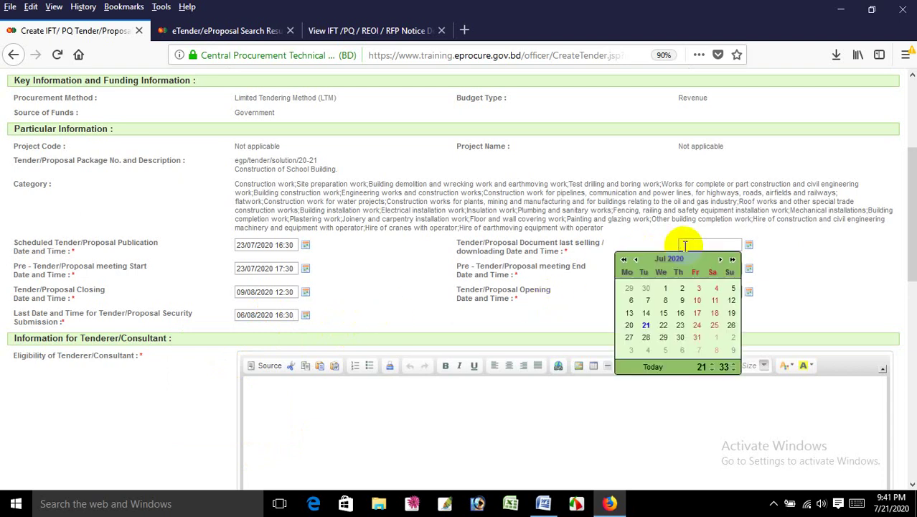
pyautogui.click(681, 350)
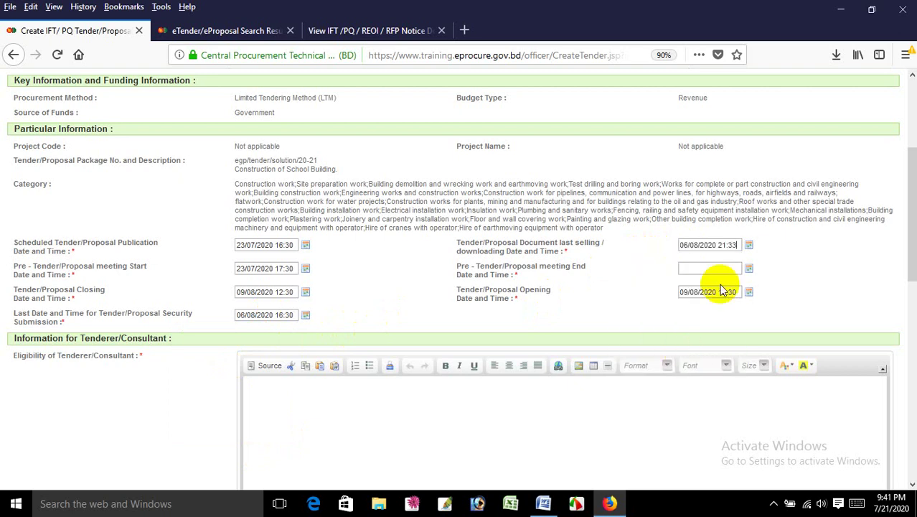
pyautogui.click(720, 244)
pyautogui.moveTo(706, 364); pyautogui.dragTo(734, 368)
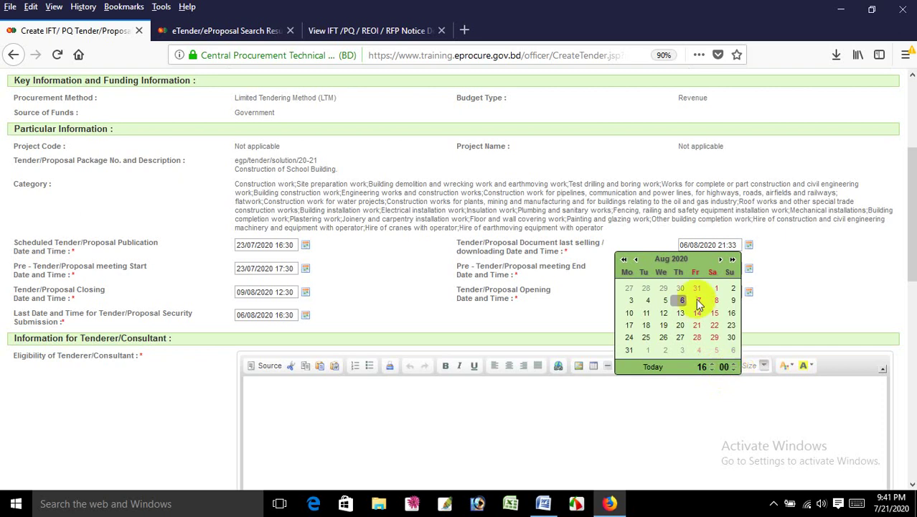
pyautogui.click(682, 300)
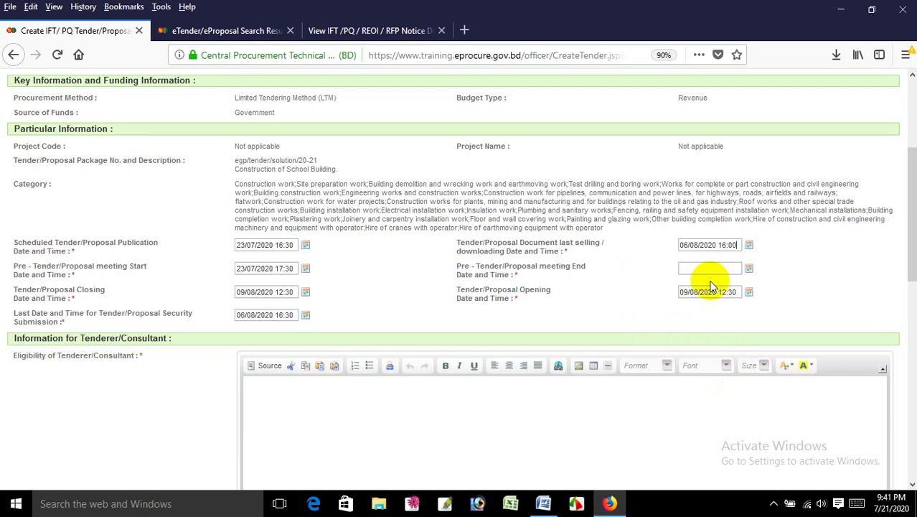
# - Set the Pre-Tender/Proposal meeting End Date and Time to 30/07/2020 16:30
pyautogui.click(700, 268)
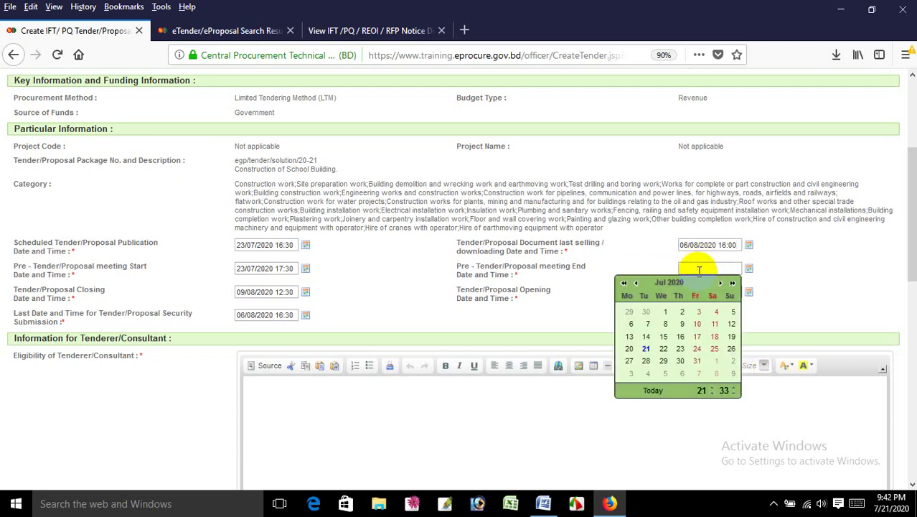
pyautogui.click(686, 350)
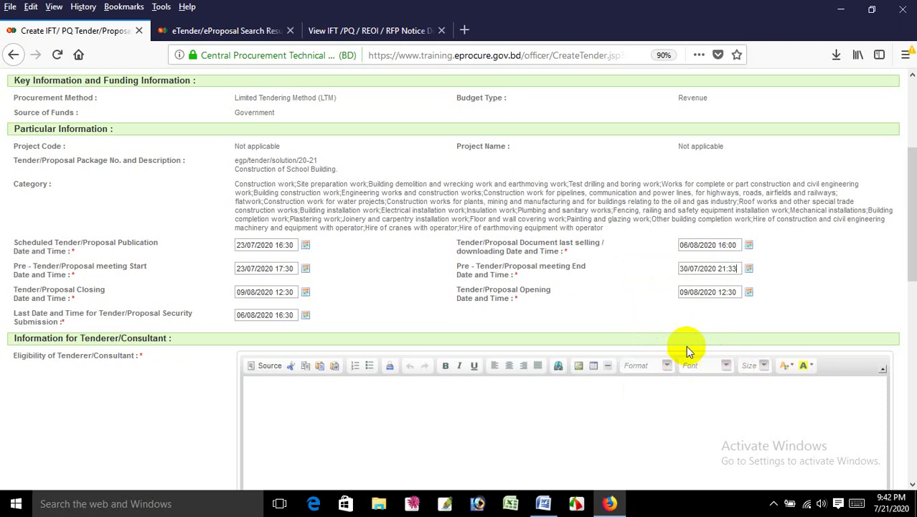
pyautogui.click(706, 266)
pyautogui.click(714, 393)
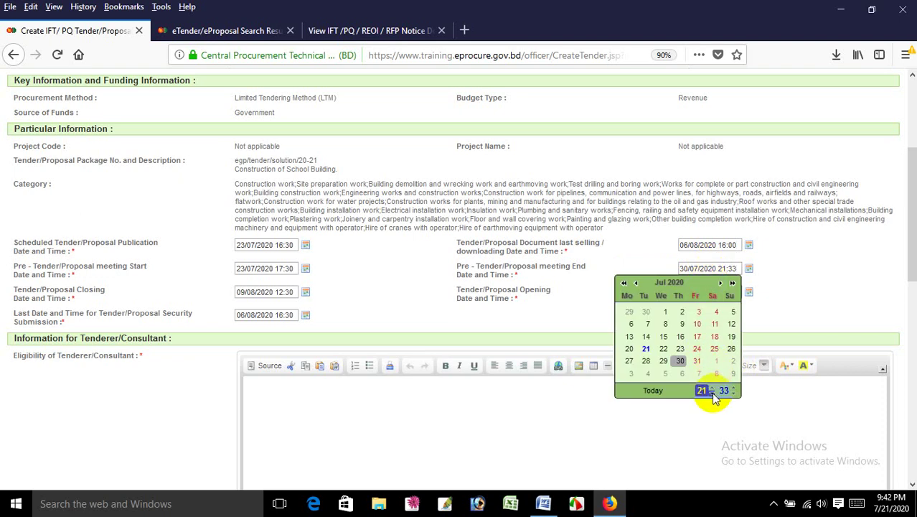
pyautogui.click(713, 393)
pyautogui.click(714, 393)
pyautogui.click(714, 393)
pyautogui.click(714, 393)
pyautogui.click(732, 393)
pyautogui.click(733, 393)
pyautogui.click(732, 394)
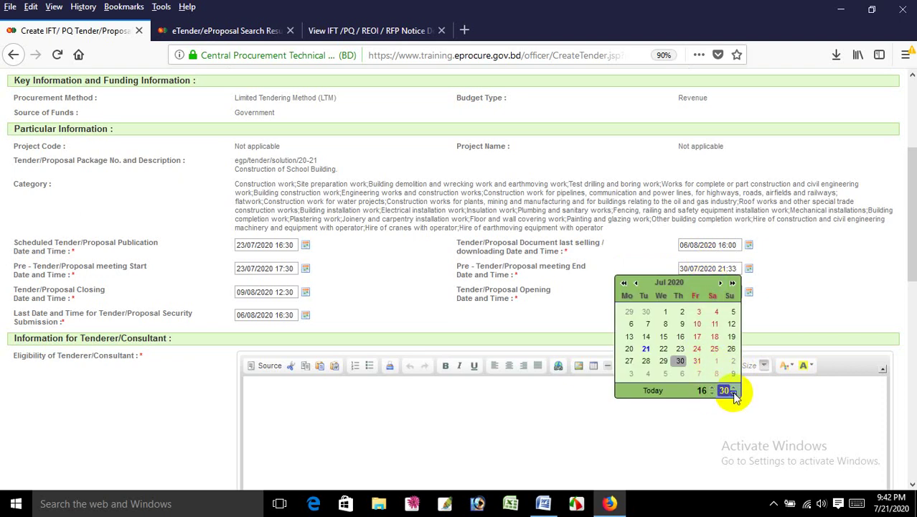
pyautogui.click(679, 361)
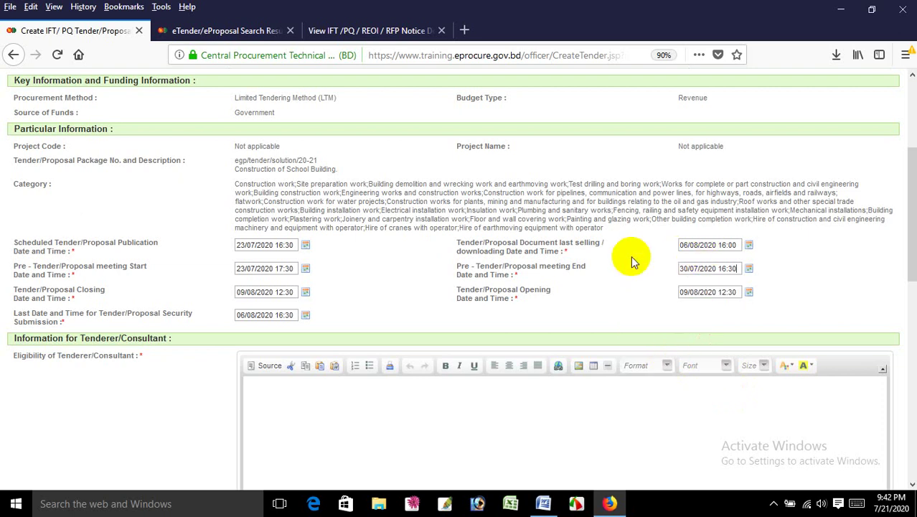
# - Fill in Eligibility of Tenderer/Consultant with separate lines: Trade Licence, TIN, VAT, Liquid Certificate, etc
pyautogui.scroll(-2, 553, 306)
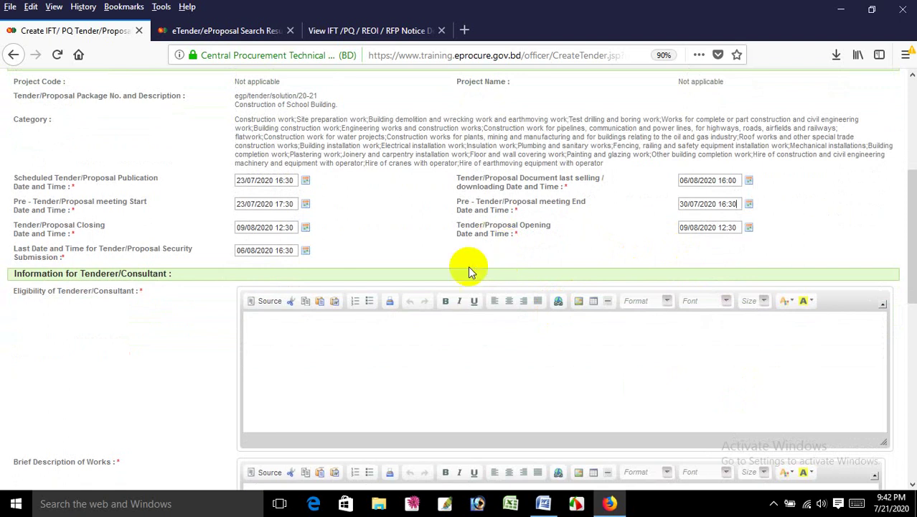
pyautogui.click(407, 371)
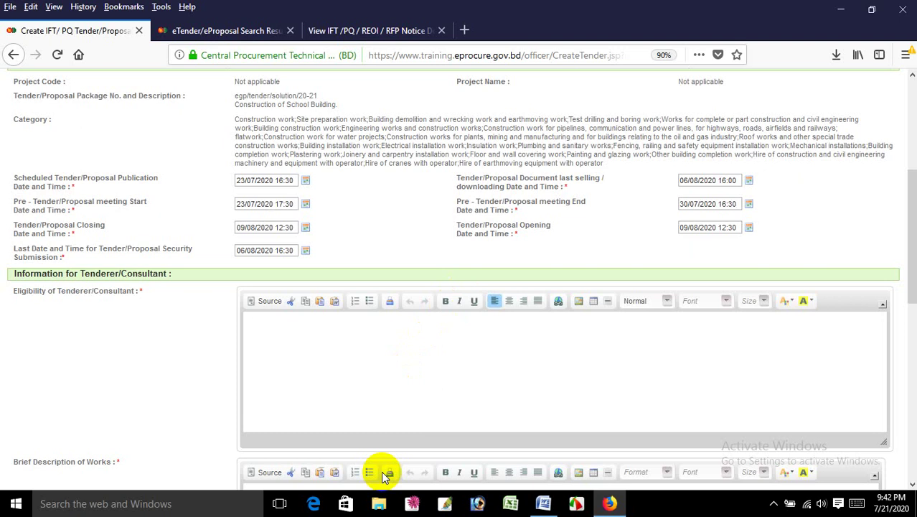
pyautogui.write('Trade Licence')
pyautogui.press('Return')
pyautogui.write('TIN')
pyautogui.press('Return')
pyautogui.write('VAT ')
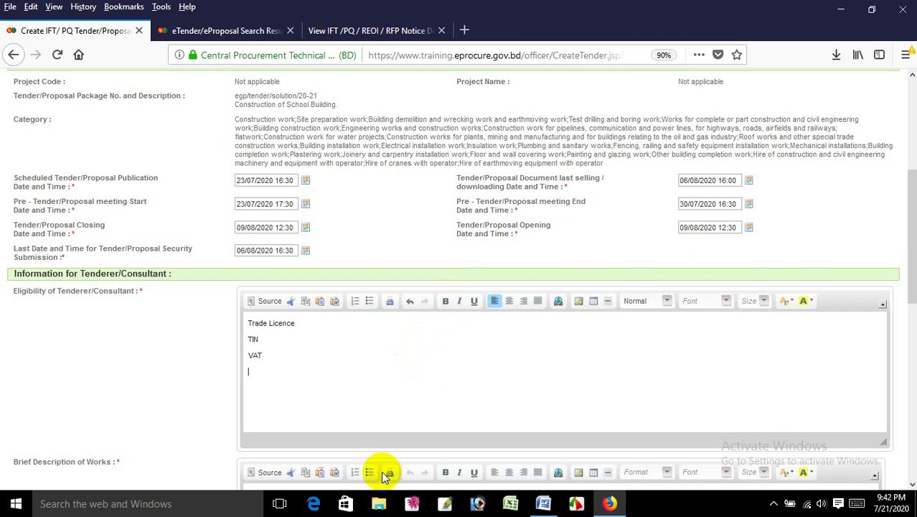
pyautogui.write('Liquid Certificate')
pyautogui.press('Return')
pyautogui.write('etc.')
# - Copy the package description "Construction of School Building." into the Brief Description of Works
pyautogui.scroll(-3, 395, 473)
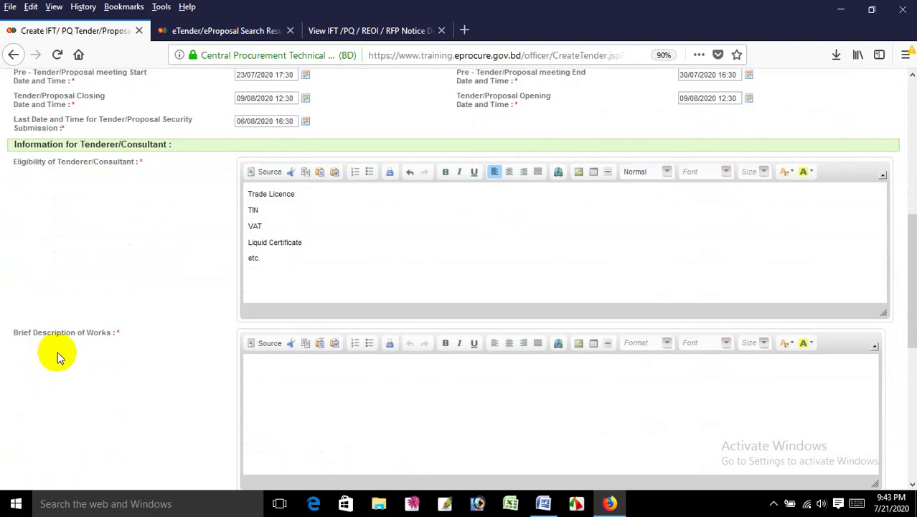
pyautogui.scroll(3, 129, 279)
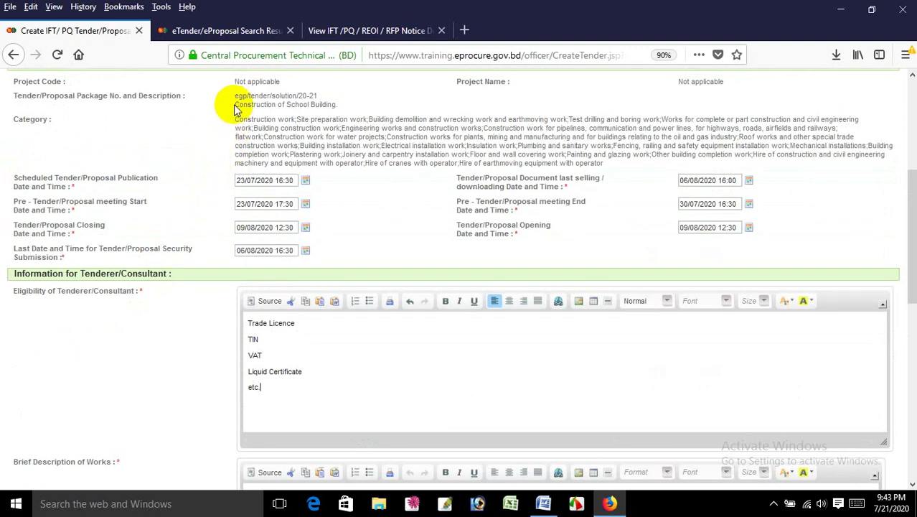
pyautogui.moveTo(233, 104); pyautogui.dragTo(345, 113)
pyautogui.hotkey('ctrl', 'c')
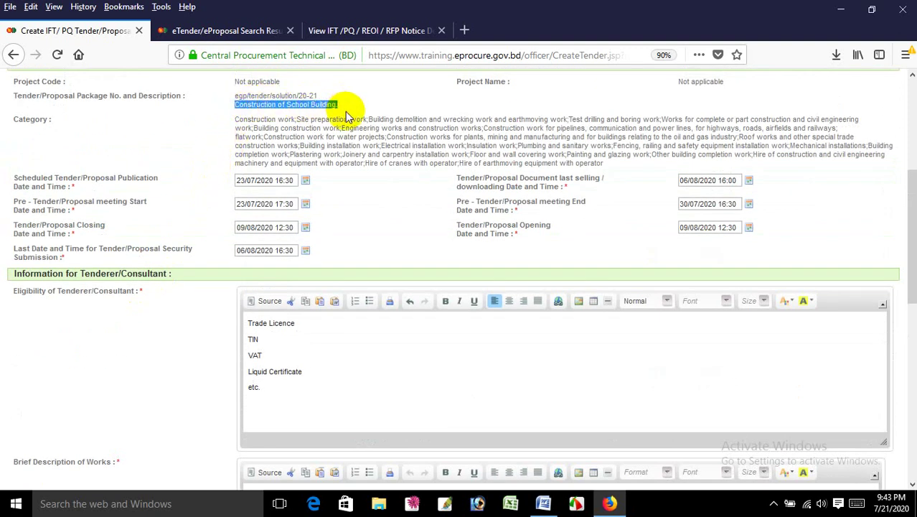
pyautogui.scroll(-7, 344, 208)
pyautogui.scroll(2, 328, 163)
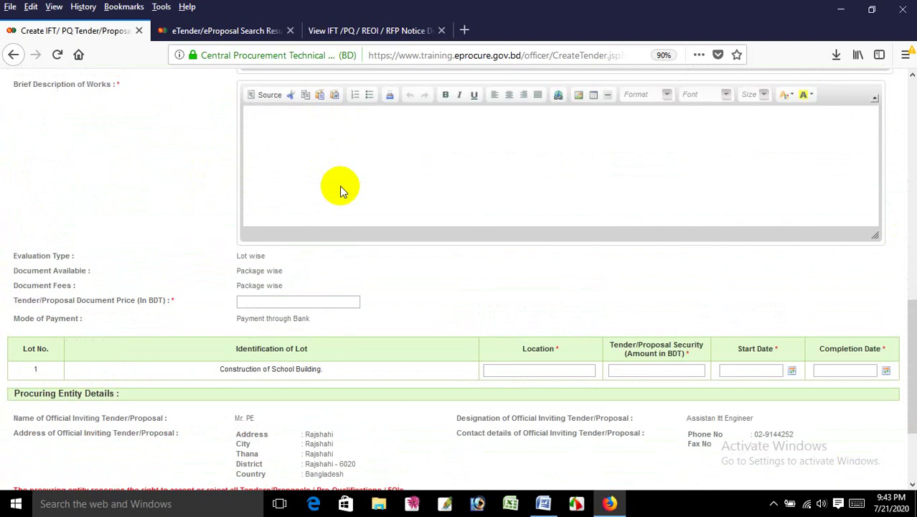
pyautogui.click(333, 169)
pyautogui.hotkey('ctrl', 'v')
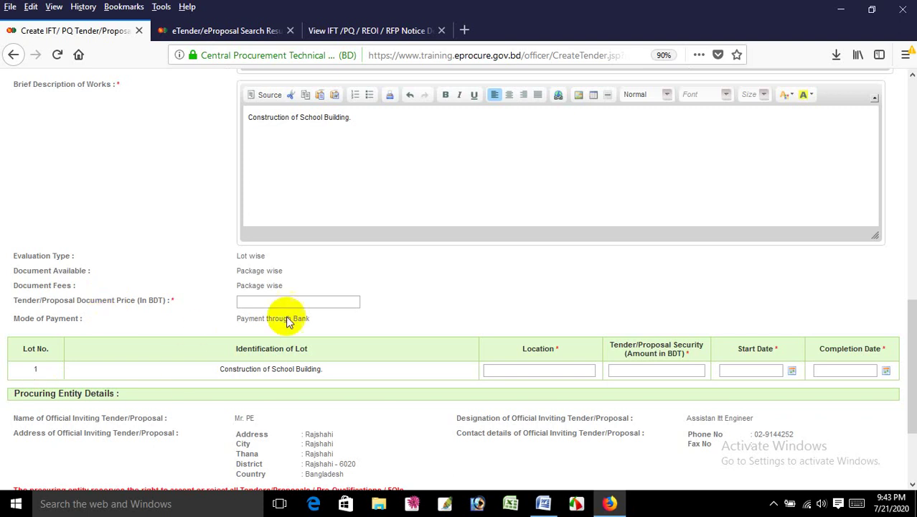
# - Set the Tender/Proposal Document Price to 1000 BDT and enter Dhaka as the location of lot 1
pyautogui.click(304, 302)
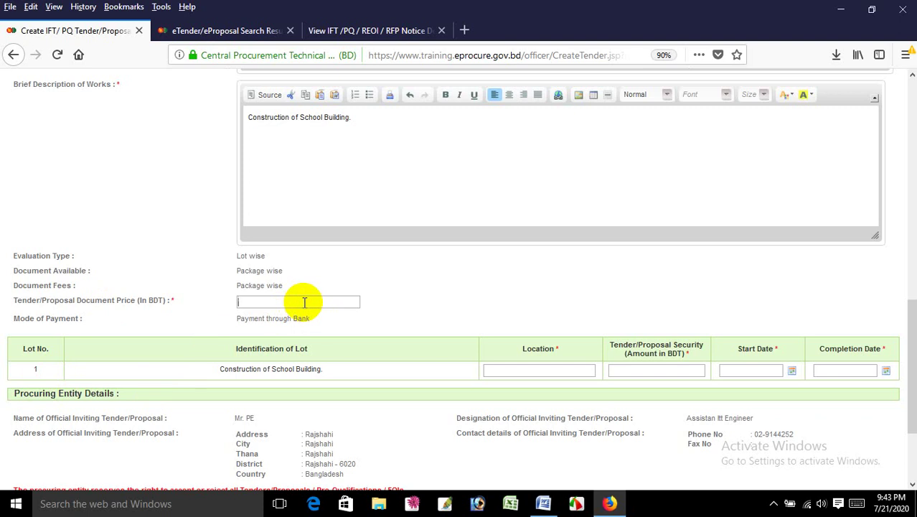
pyautogui.write('1000')
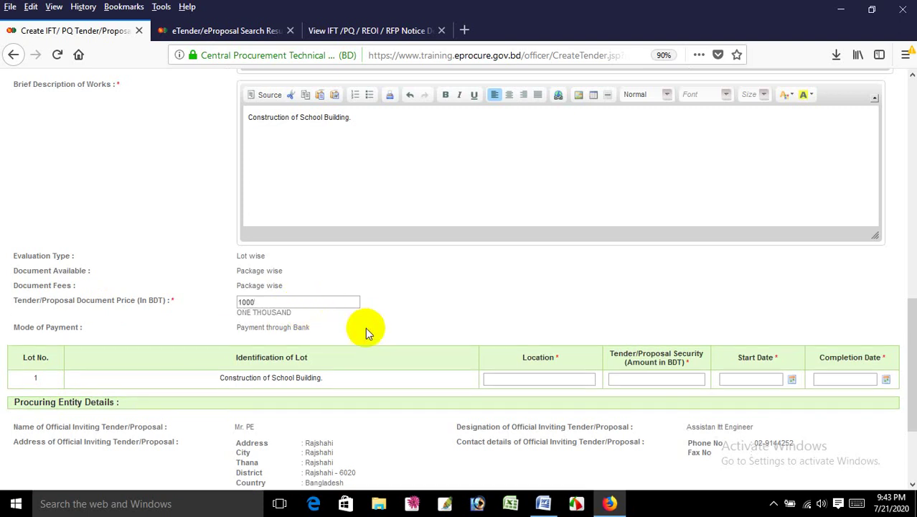
pyautogui.click(501, 375)
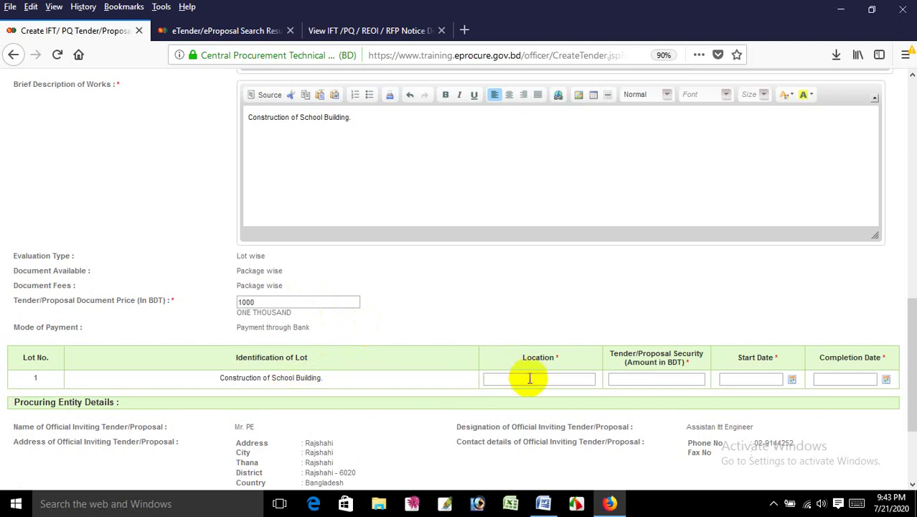
pyautogui.click(527, 393)
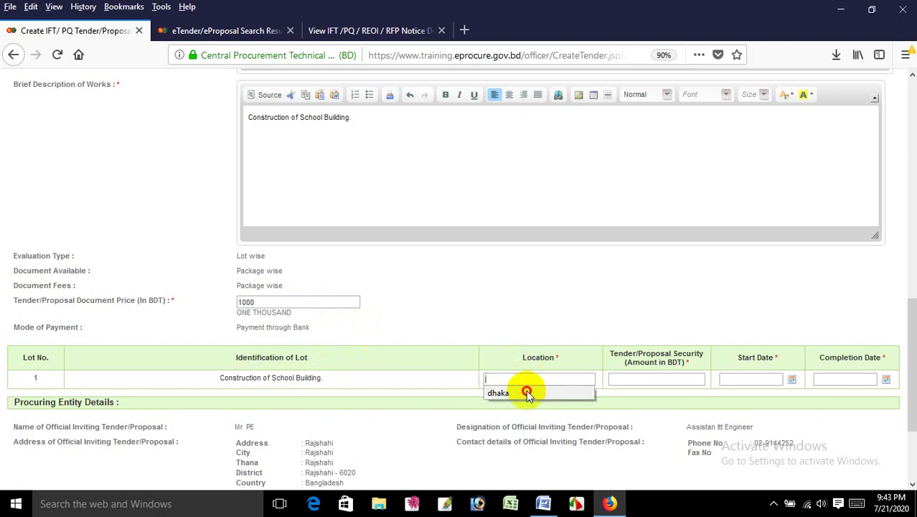
pyautogui.click(490, 382)
pyautogui.press('BackSpace')
pyautogui.write('D')
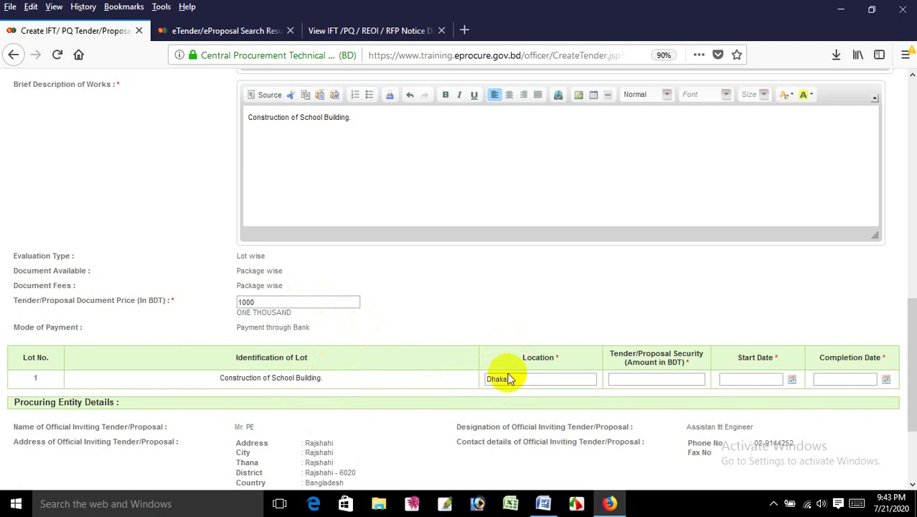
# - Set lot 1's Tender/Proposal Security to 50000 BDT and its Start Date to 01/09/2020
pyautogui.click(629, 383)
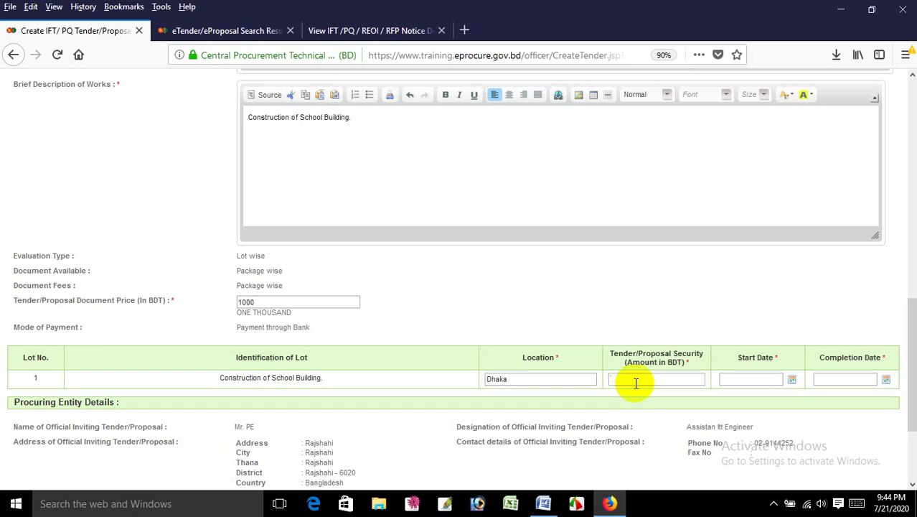
pyautogui.write('50000')
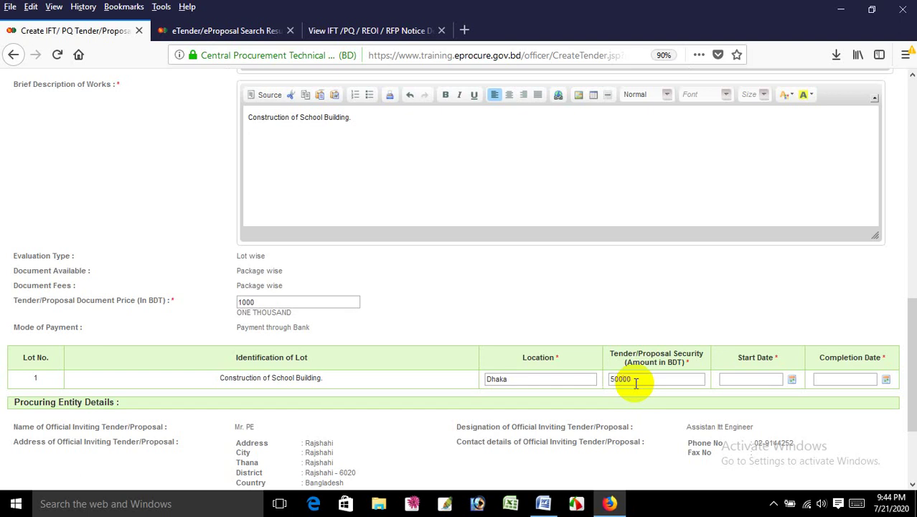
pyautogui.click(735, 418)
pyautogui.scroll(-2, 725, 419)
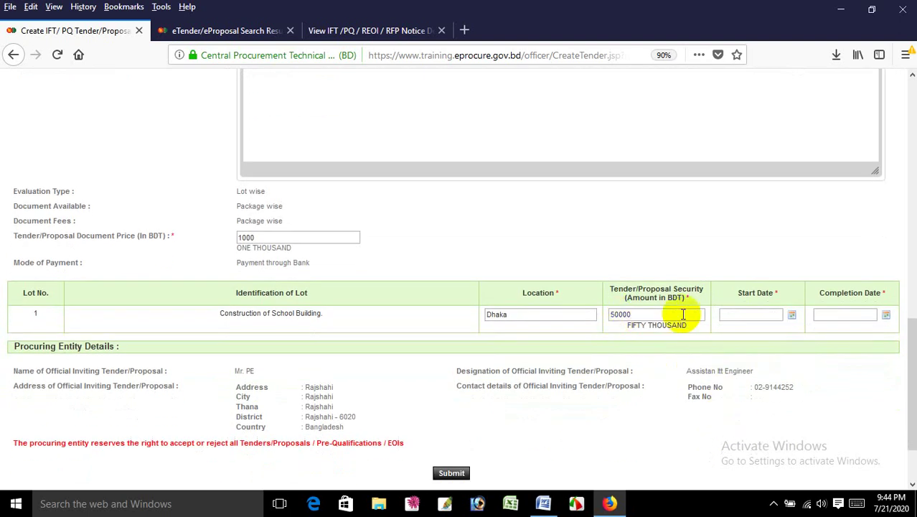
pyautogui.click(754, 317)
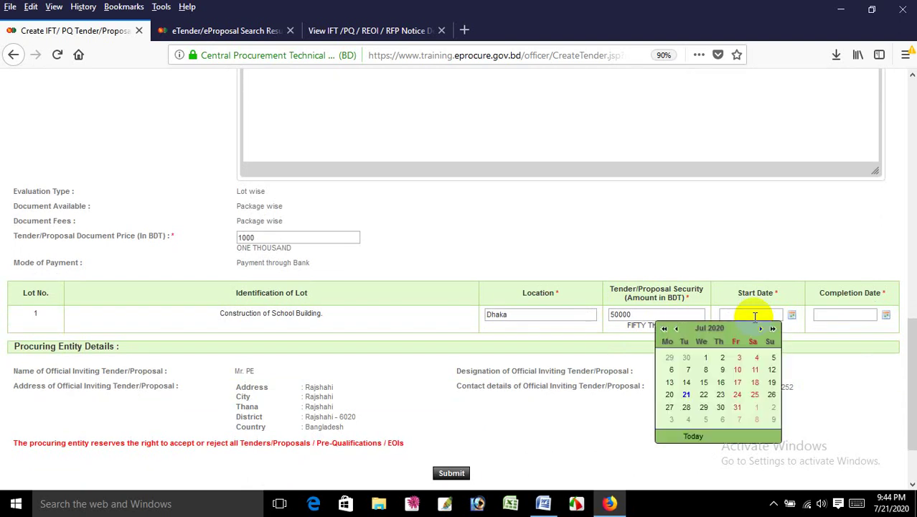
pyautogui.click(761, 328)
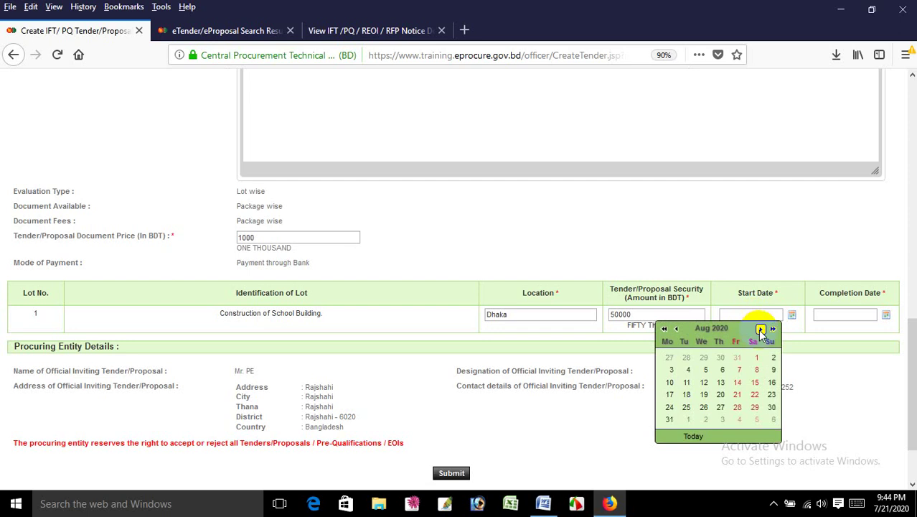
pyautogui.click(689, 421)
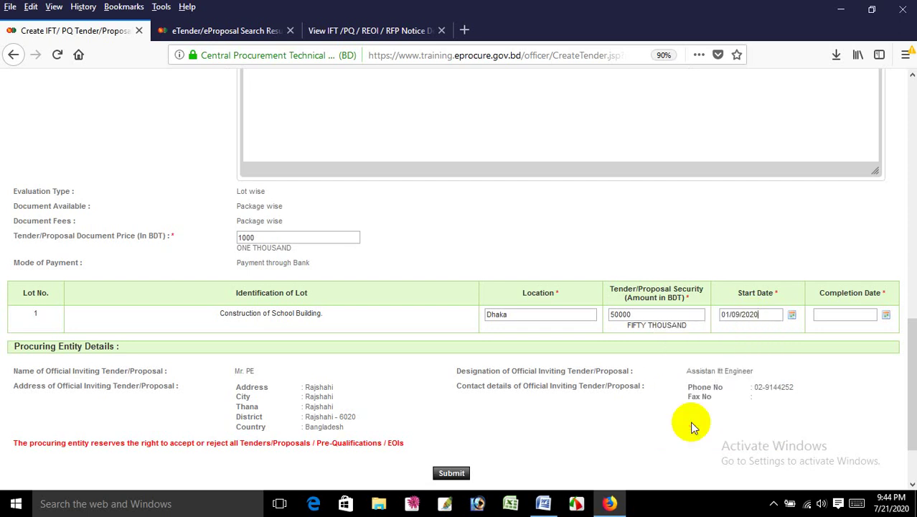
# - Set the Completion Date of lot 1 to 31/12/2020
pyautogui.click(832, 310)
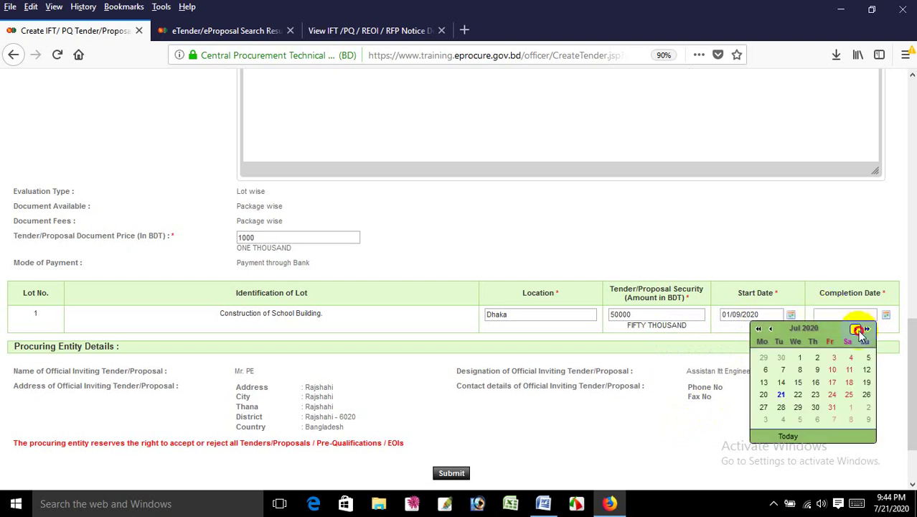
pyautogui.click(855, 329)
pyautogui.click(855, 329)
pyautogui.click(855, 329)
pyautogui.click(855, 329)
pyautogui.click(855, 329)
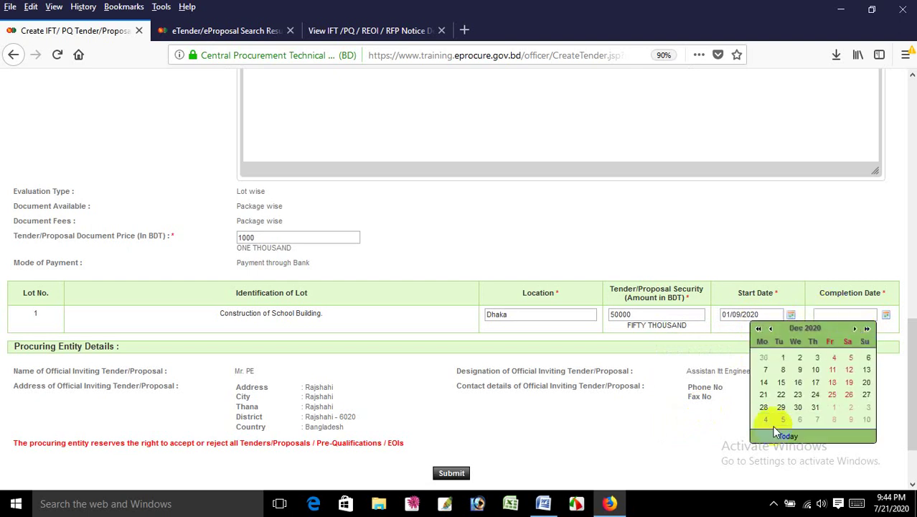
pyautogui.click(815, 407)
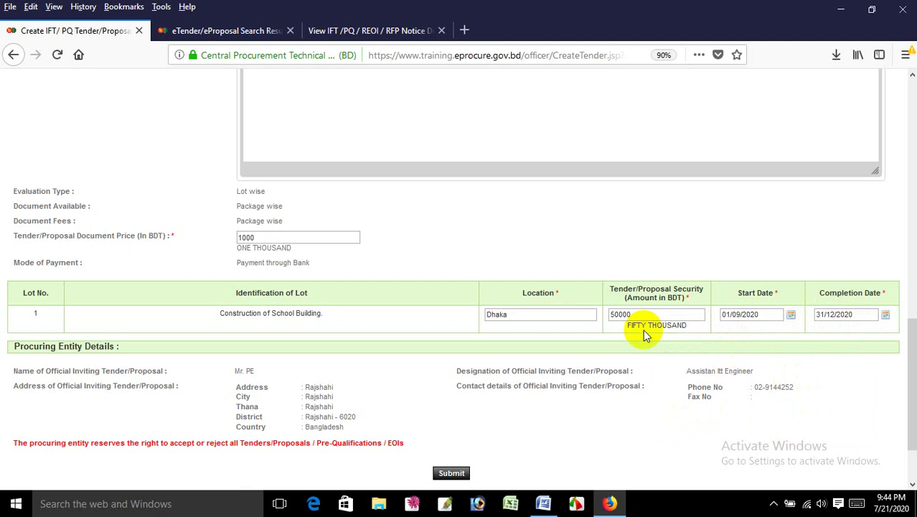
pyautogui.scroll(10, 419, 280)
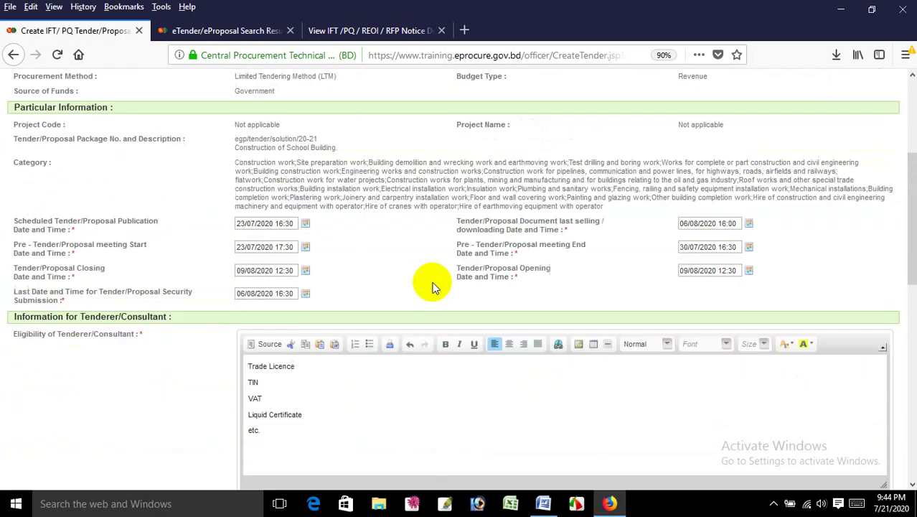
pyautogui.scroll(3, 433, 283)
pyautogui.scroll(-5, 434, 259)
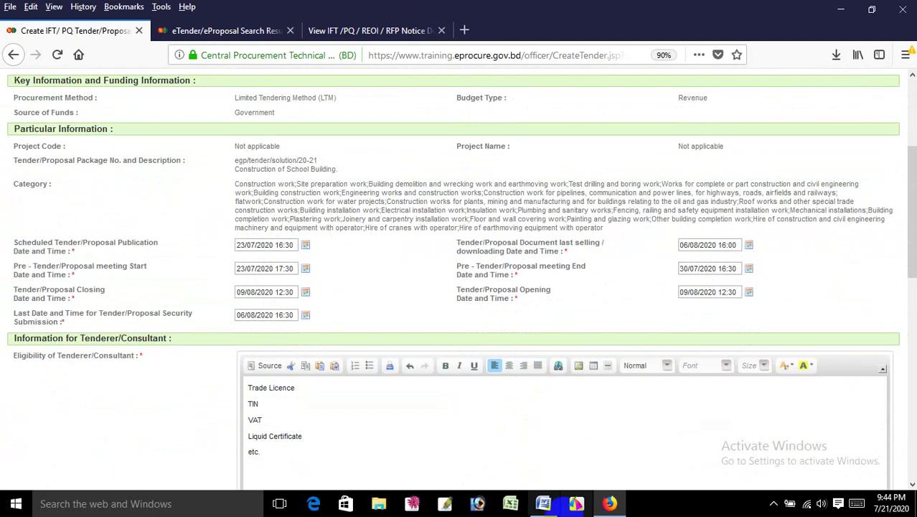
pyautogui.click(553, 504)
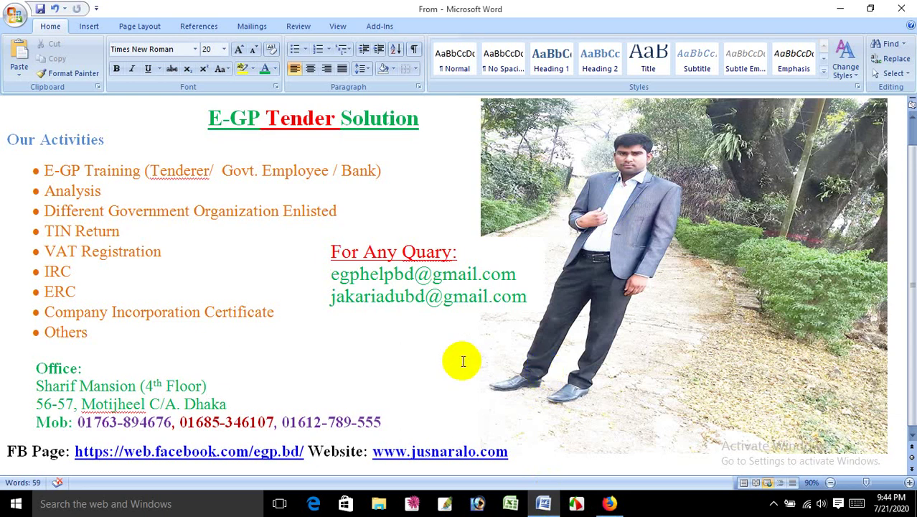
pyautogui.click(609, 503)
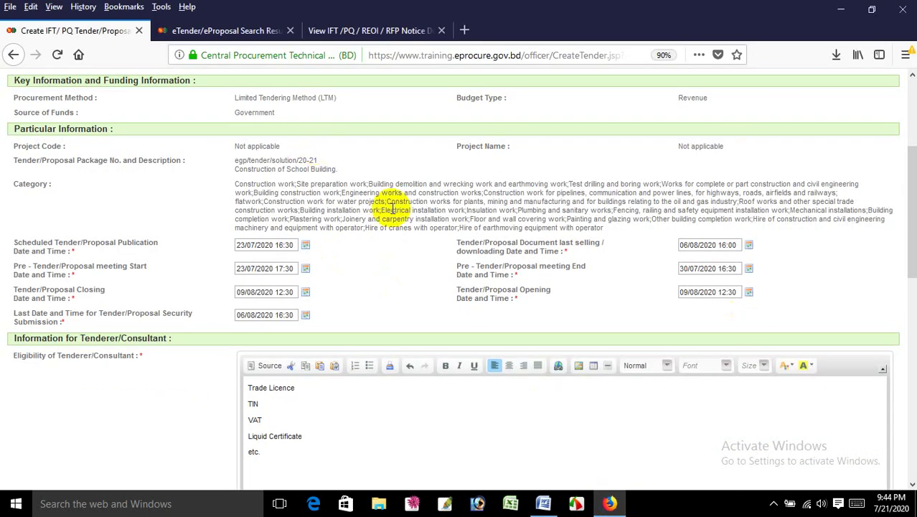
# - Submit the completed tender notice for the Construction of School Building package
pyautogui.scroll(-5, 391, 204)
pyautogui.scroll(-3, 391, 204)
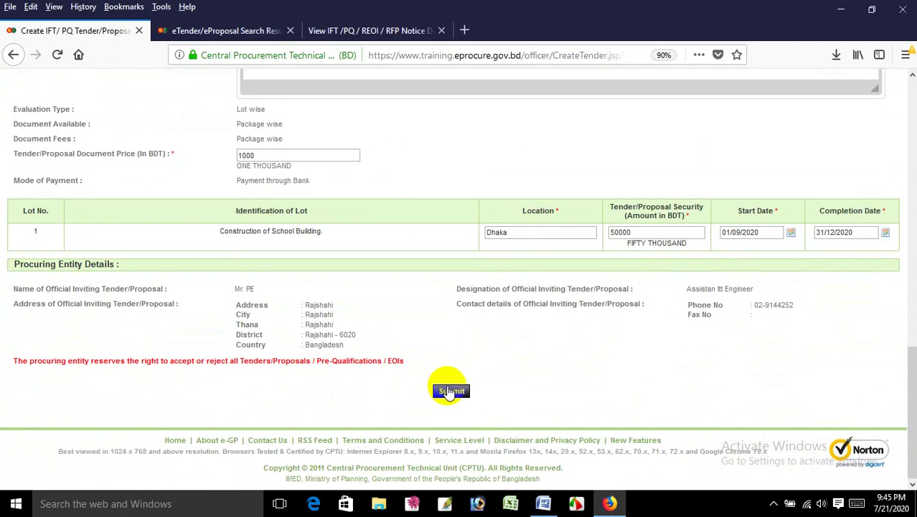
pyautogui.click(449, 395)
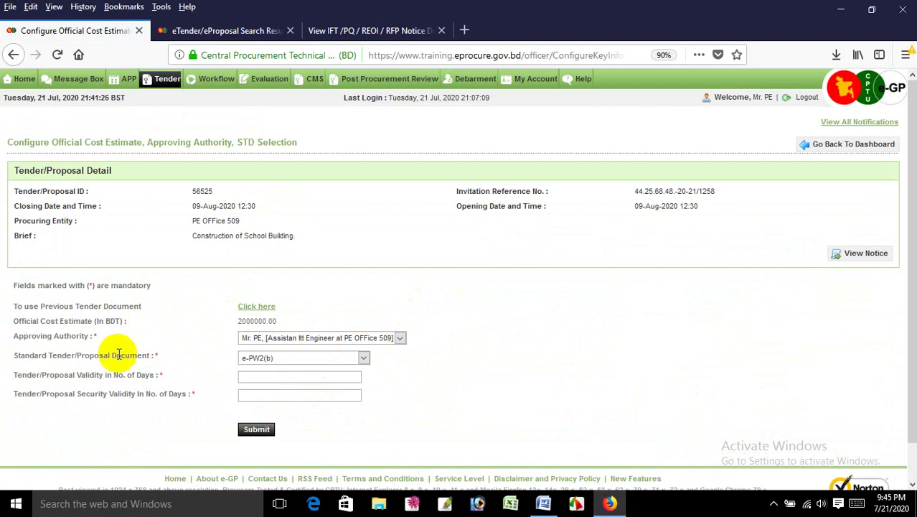
# - Check the standard document and official cost estimate, and choose the first listed PE OFFice 509 officer as Approving Authority
pyautogui.moveTo(64, 355); pyautogui.dragTo(245, 363)
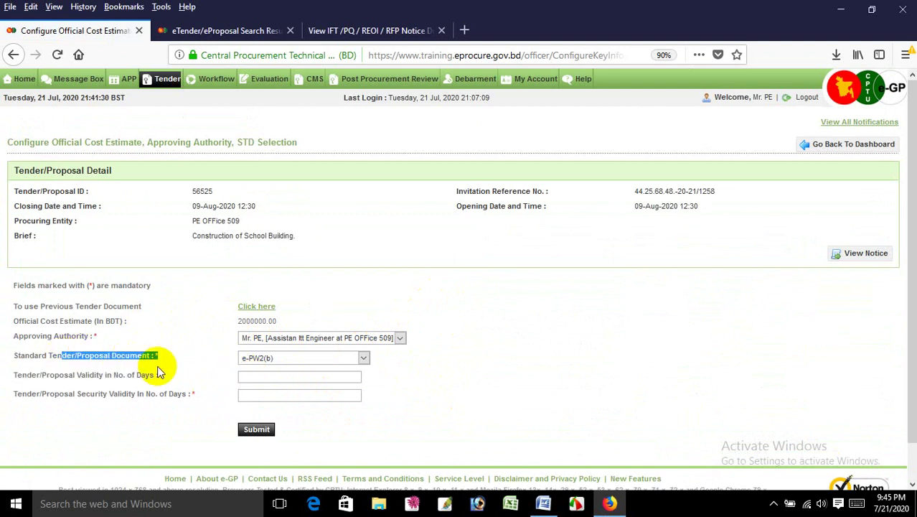
pyautogui.click(213, 353)
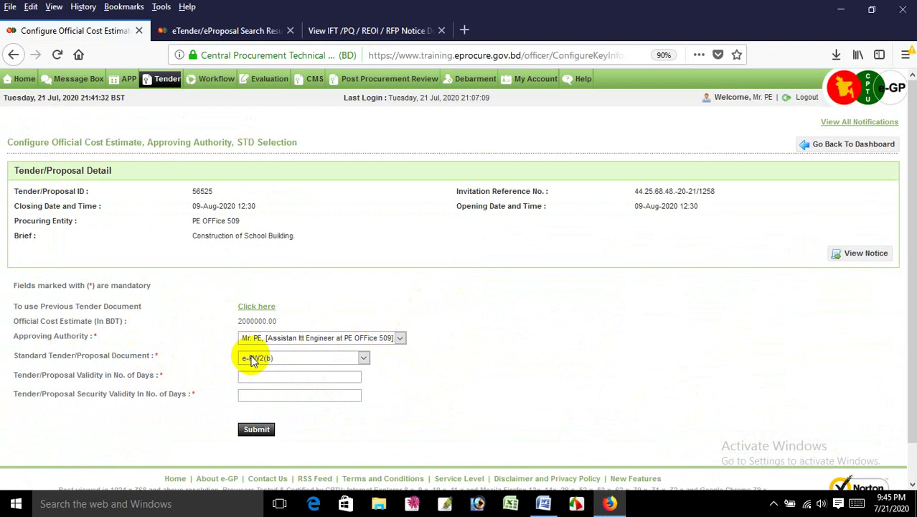
pyautogui.click(287, 338)
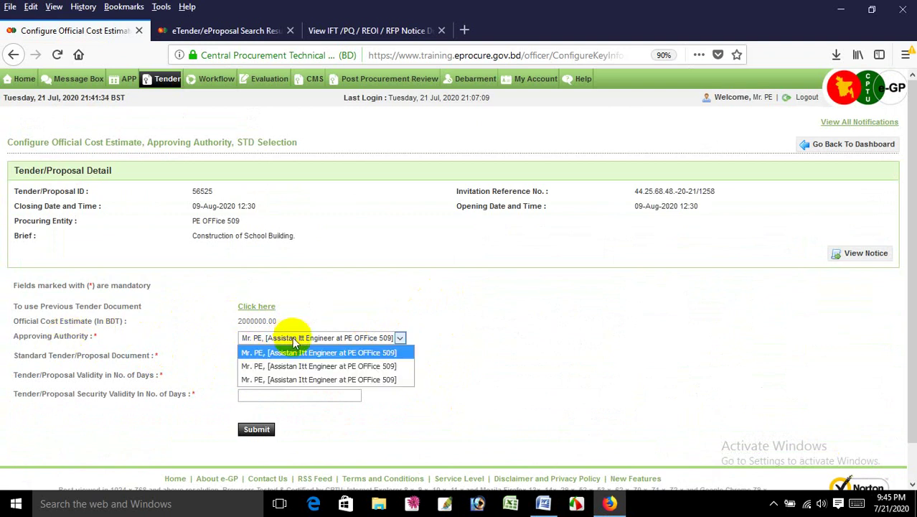
pyautogui.click(294, 353)
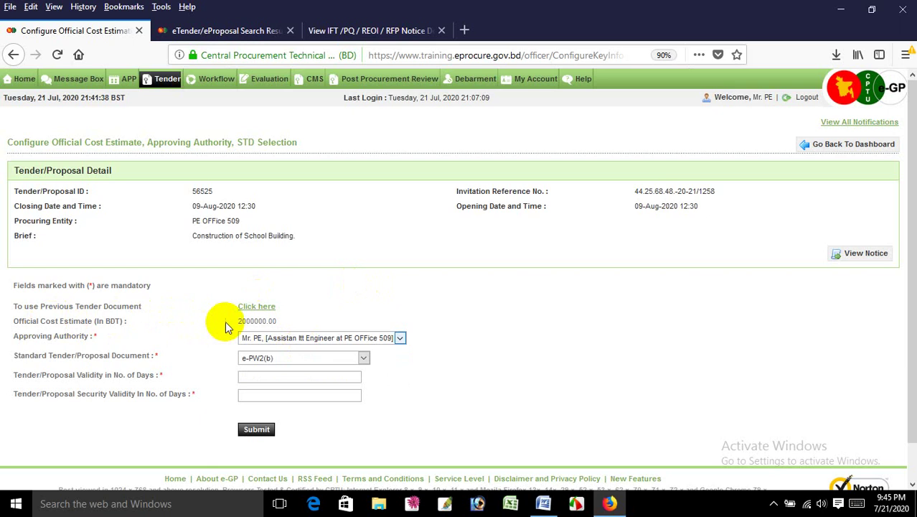
pyautogui.moveTo(225, 320); pyautogui.dragTo(303, 322)
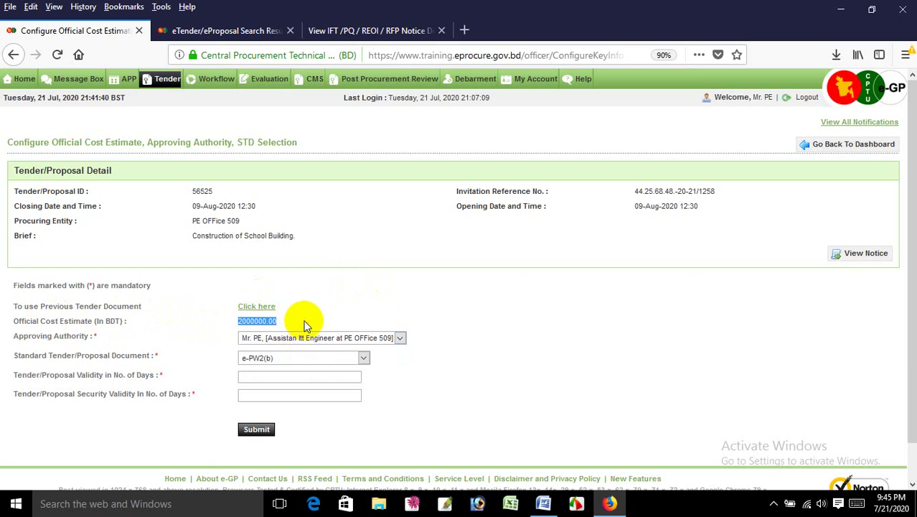
# - Set the Tender/Proposal Validity to 60 days and submit the key information configuration
pyautogui.click(285, 375)
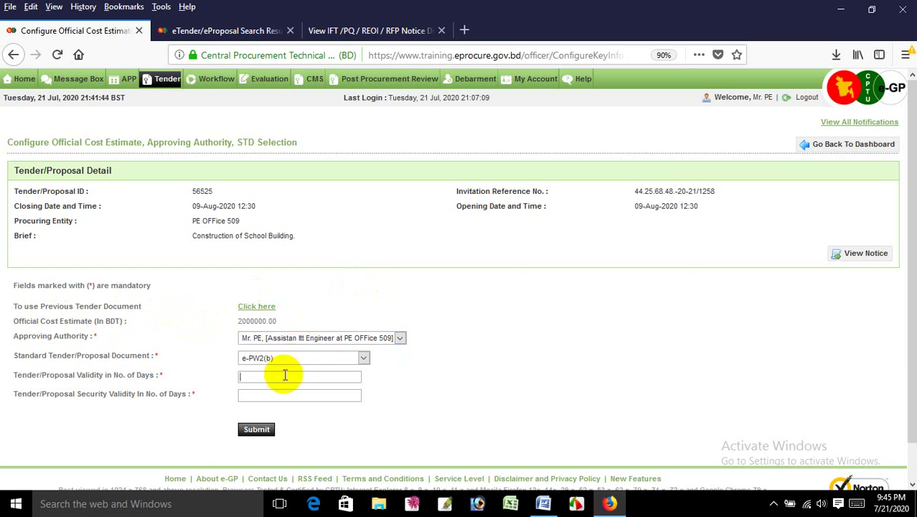
pyautogui.click(393, 387)
pyautogui.click(347, 377)
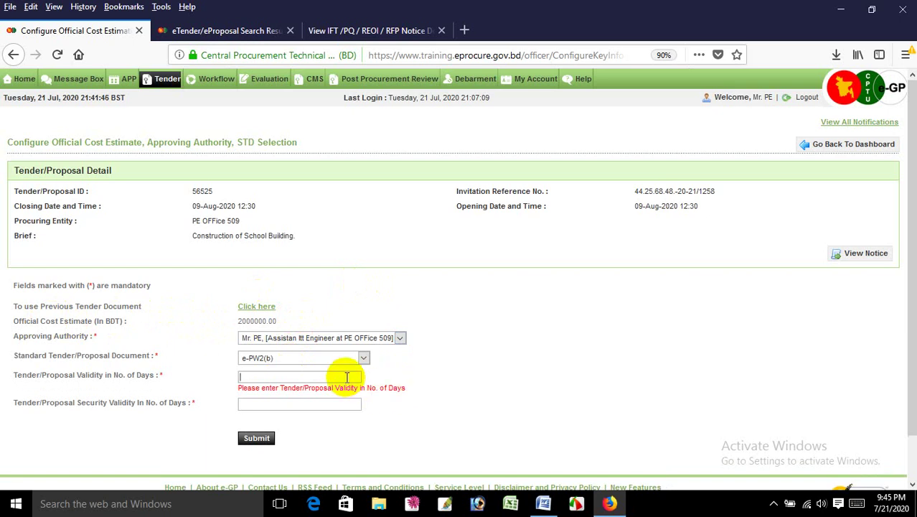
pyautogui.write('60')
pyautogui.click(455, 370)
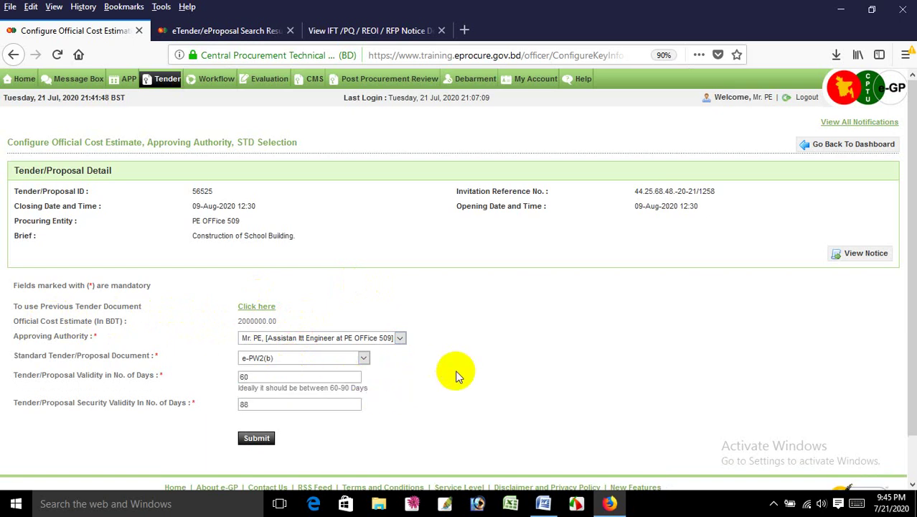
pyautogui.click(241, 391)
pyautogui.moveTo(241, 391); pyautogui.dragTo(345, 391)
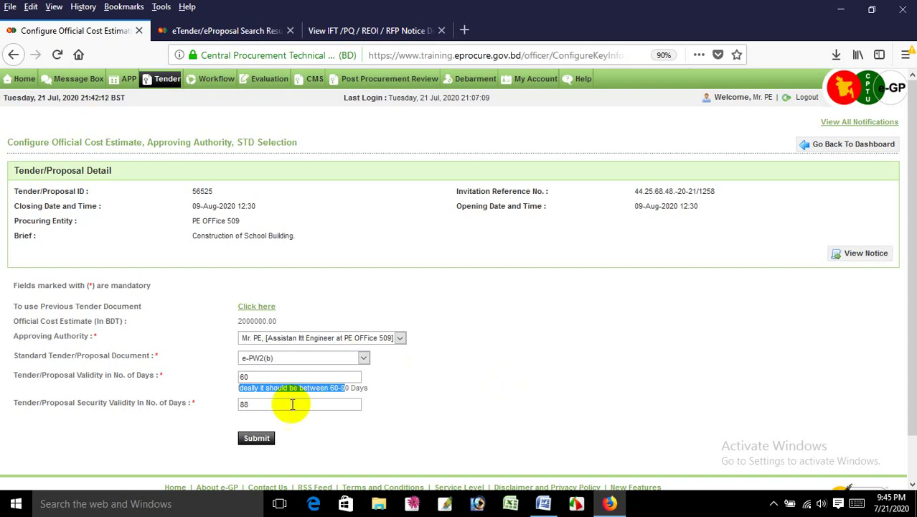
pyautogui.click(267, 377)
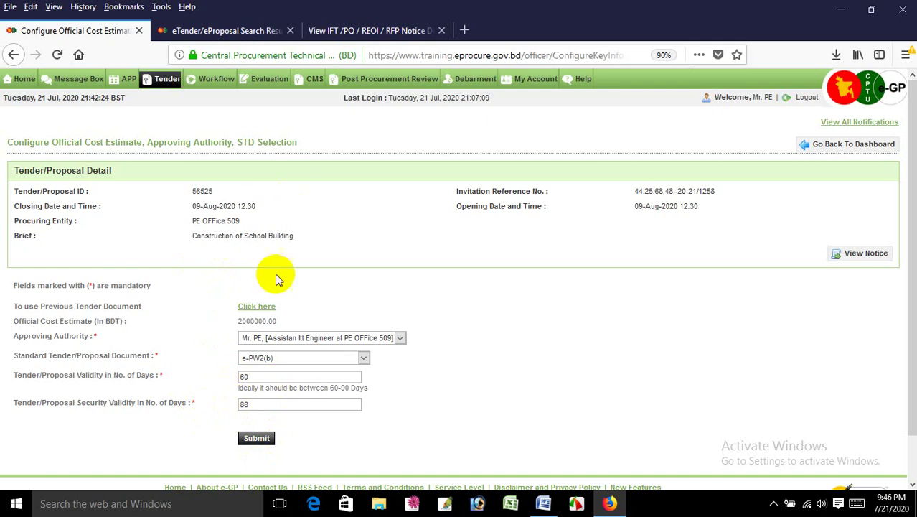
pyautogui.click(252, 439)
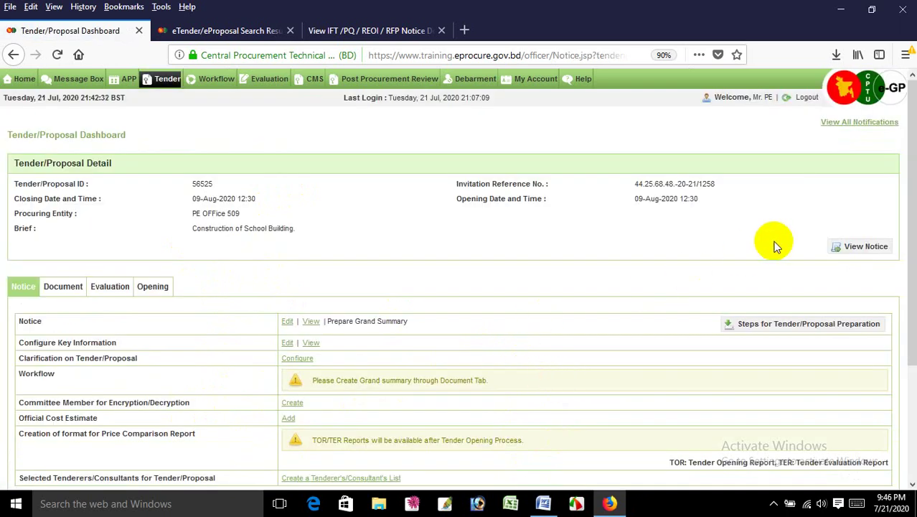
# - View the tender notice in full, checking its ID, dates, eligibility, price and lot details, and close it
pyautogui.click(855, 246)
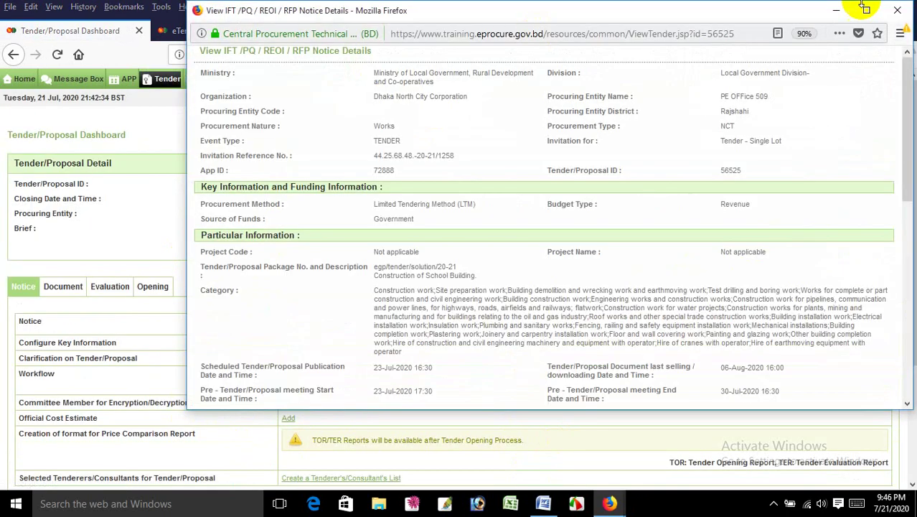
pyautogui.click(863, 10)
pyautogui.scroll(-8, 269, 242)
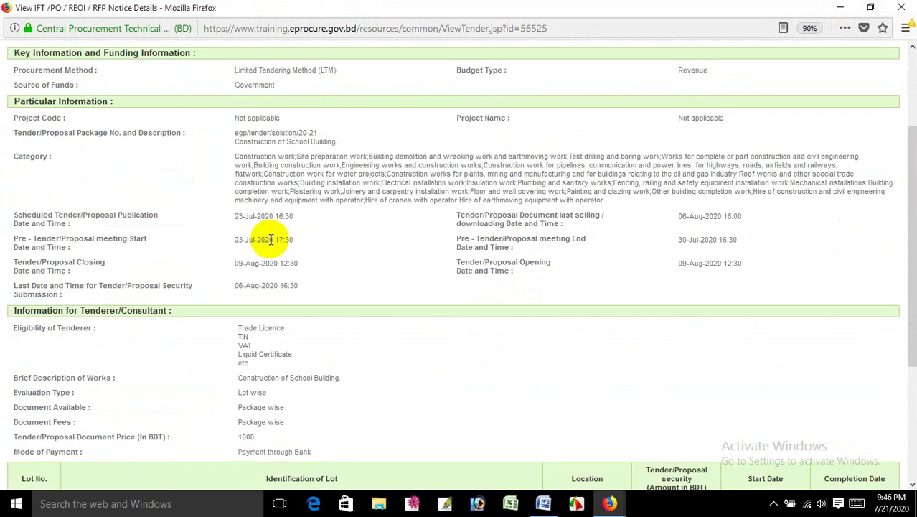
pyautogui.scroll(10, 423, 293)
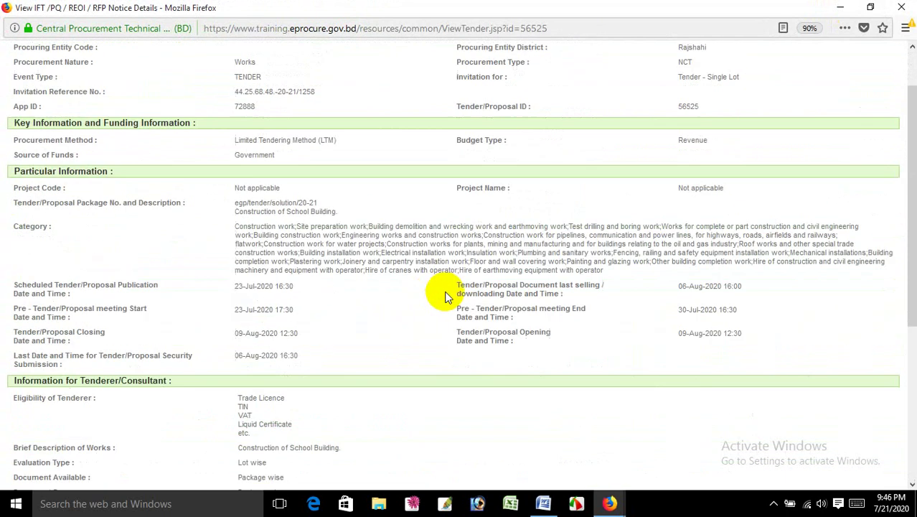
pyautogui.doubleClick(687, 165)
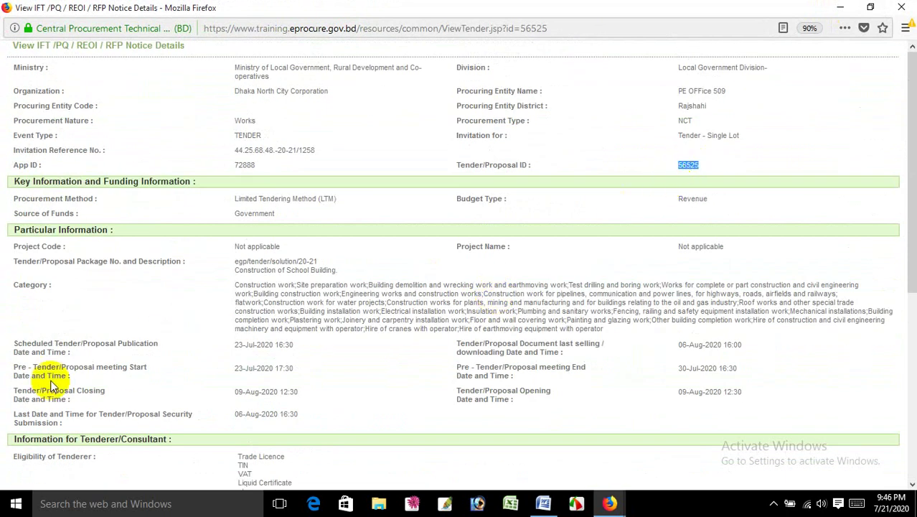
pyautogui.scroll(-2, 101, 399)
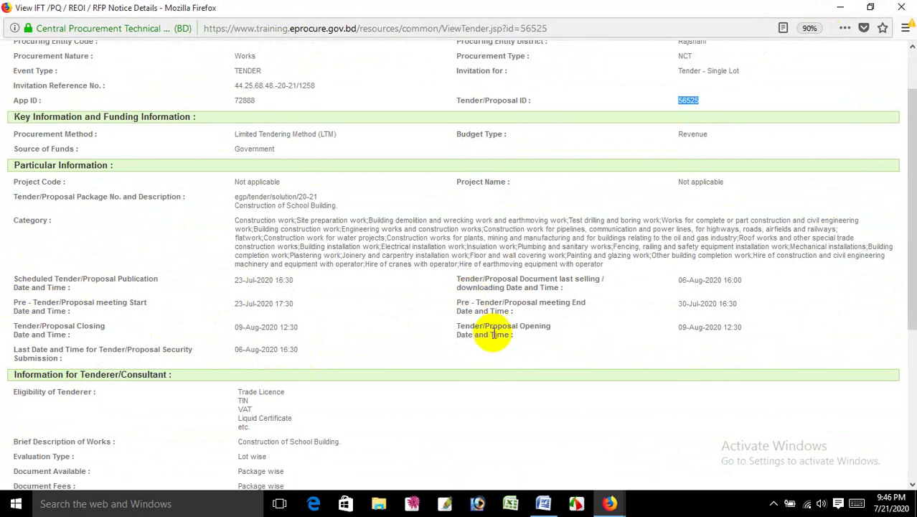
pyautogui.scroll(-3, 480, 338)
pyautogui.scroll(-3, 479, 337)
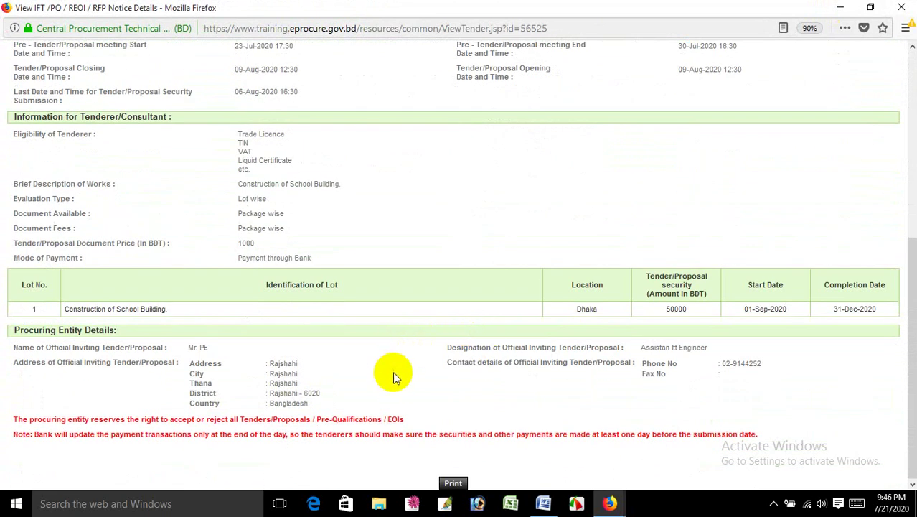
pyautogui.scroll(5, 383, 379)
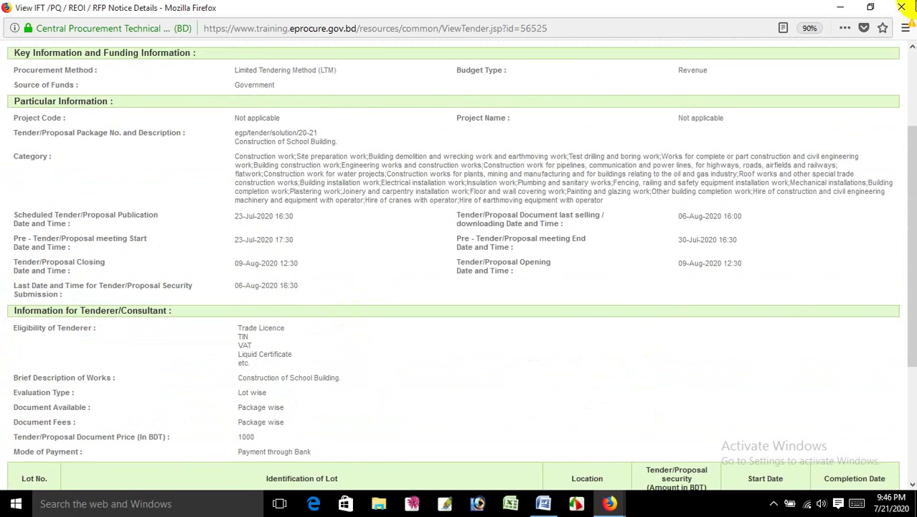
pyautogui.click(901, 9)
pyautogui.click(543, 503)
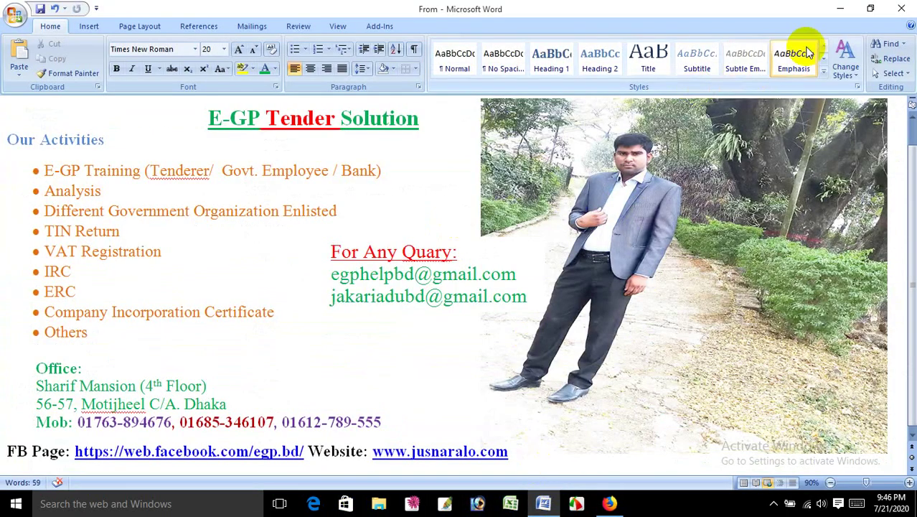
pyautogui.click(839, 9)
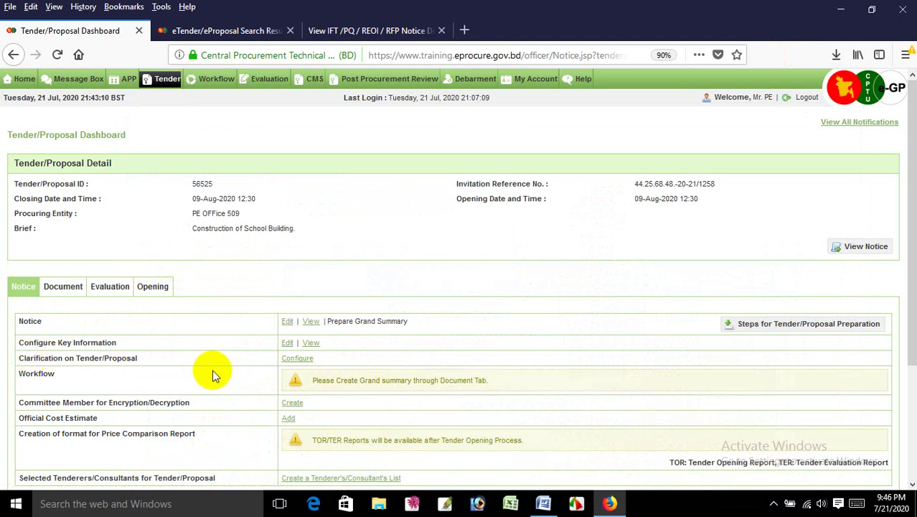
# - Configure Clarification on Tender/Proposal as not allowed by choosing No, and submit it
pyautogui.click(294, 362)
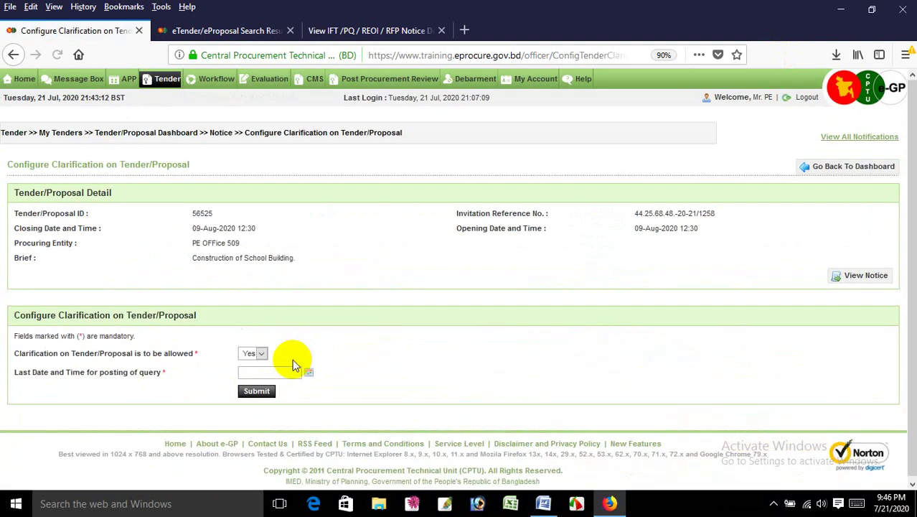
pyautogui.click(260, 356)
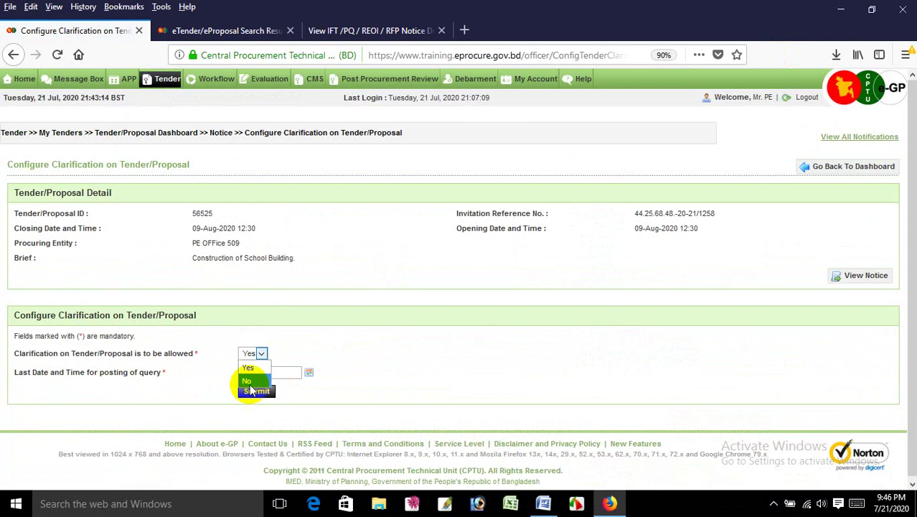
pyautogui.click(250, 383)
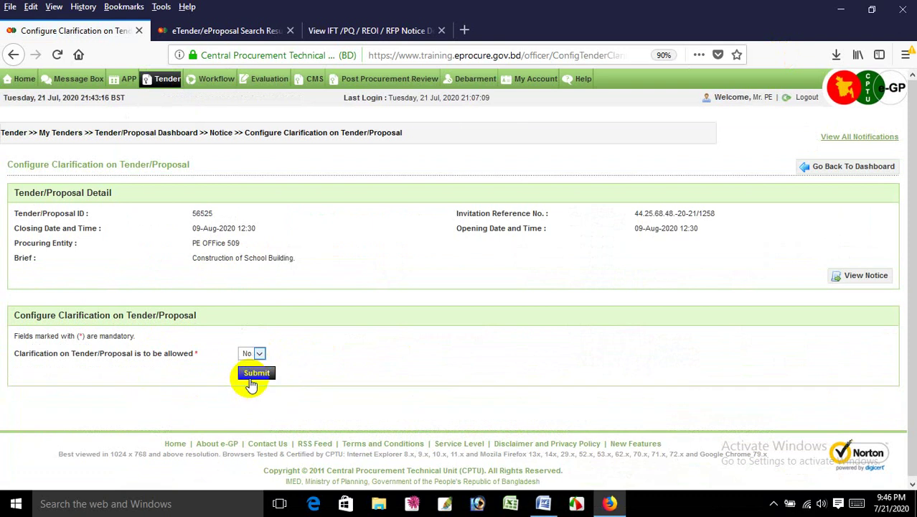
pyautogui.click(255, 374)
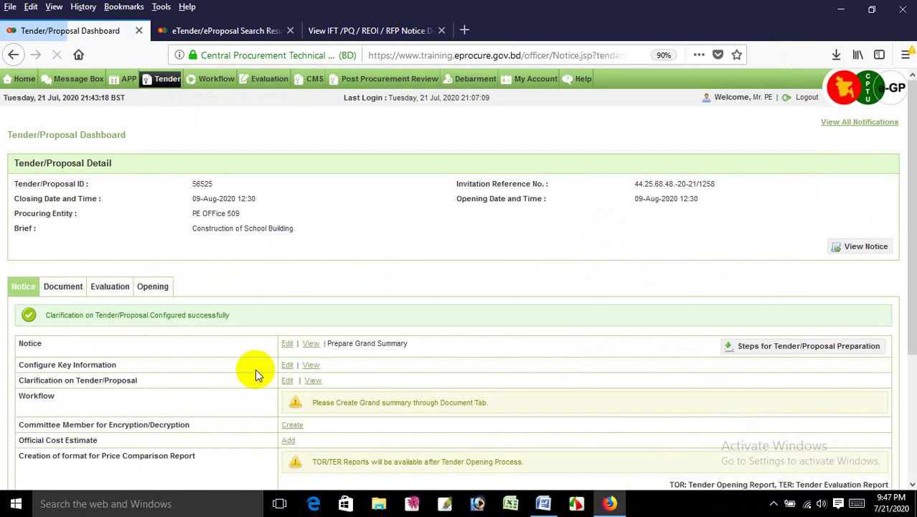
# - Open the tender's document preparation page and review its nine sections, including the e-Tender Data Sheet and Particular Conditions of Contract
pyautogui.scroll(-3, 244, 388)
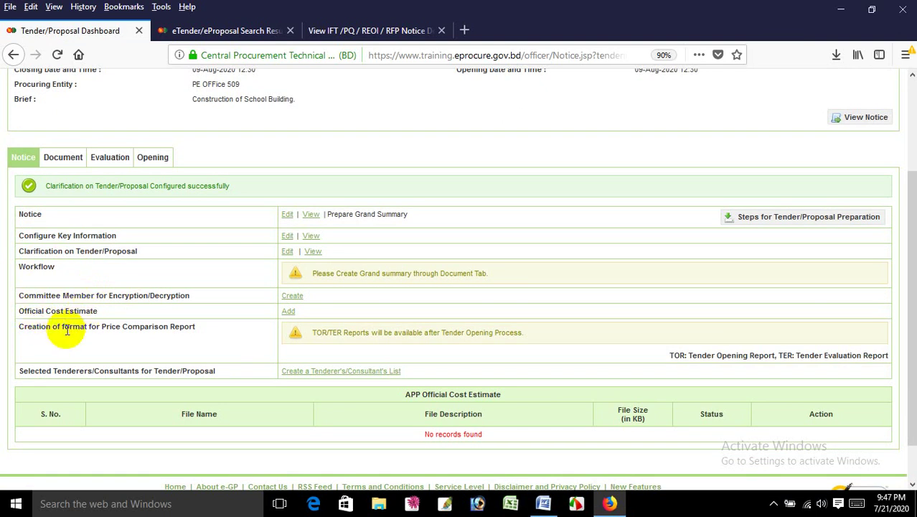
pyautogui.click(63, 165)
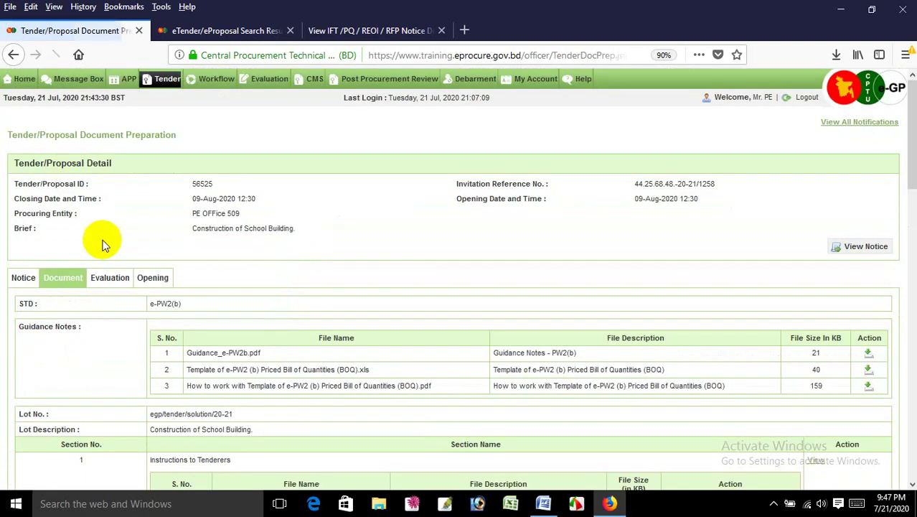
pyautogui.scroll(-5, 227, 281)
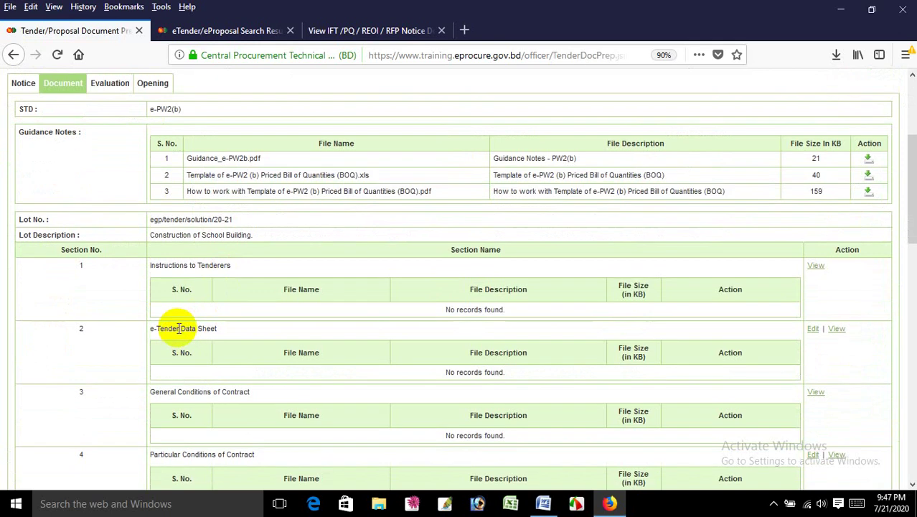
pyautogui.scroll(-2, 179, 328)
pyautogui.scroll(-2, 113, 218)
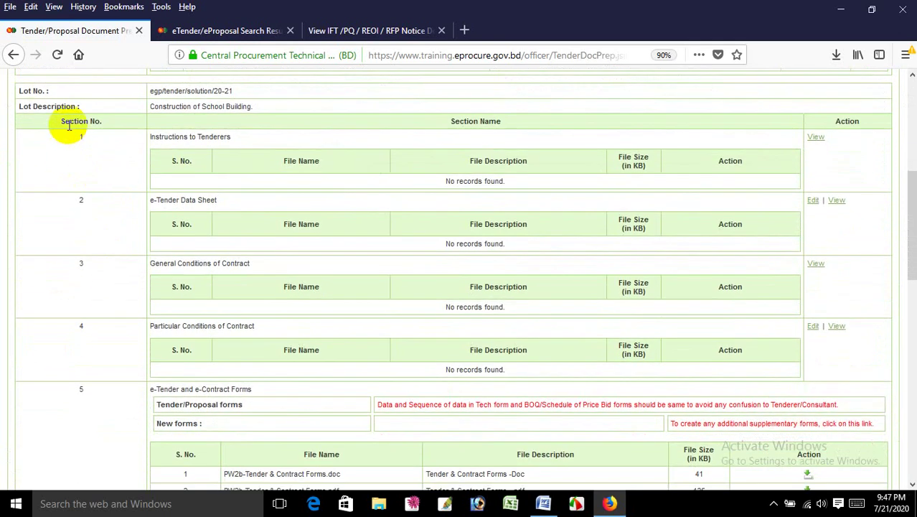
pyautogui.scroll(-15, 82, 329)
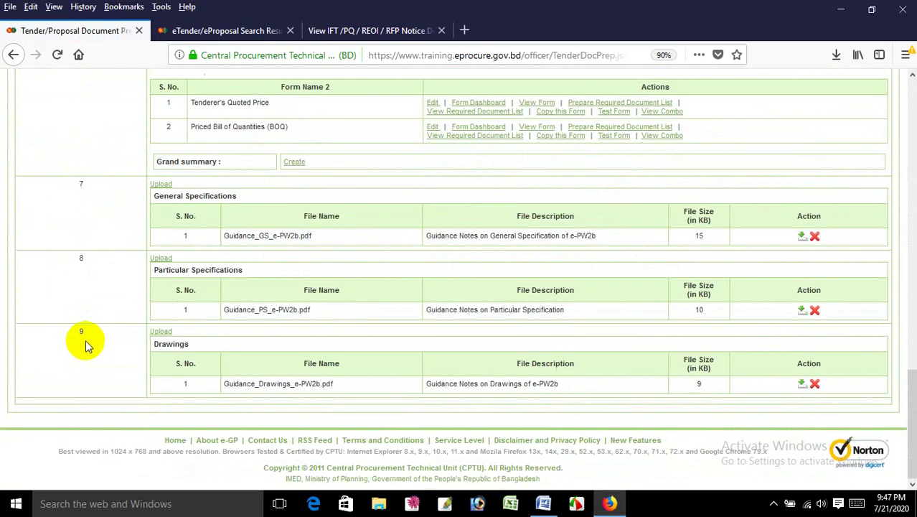
pyautogui.scroll(20, 84, 340)
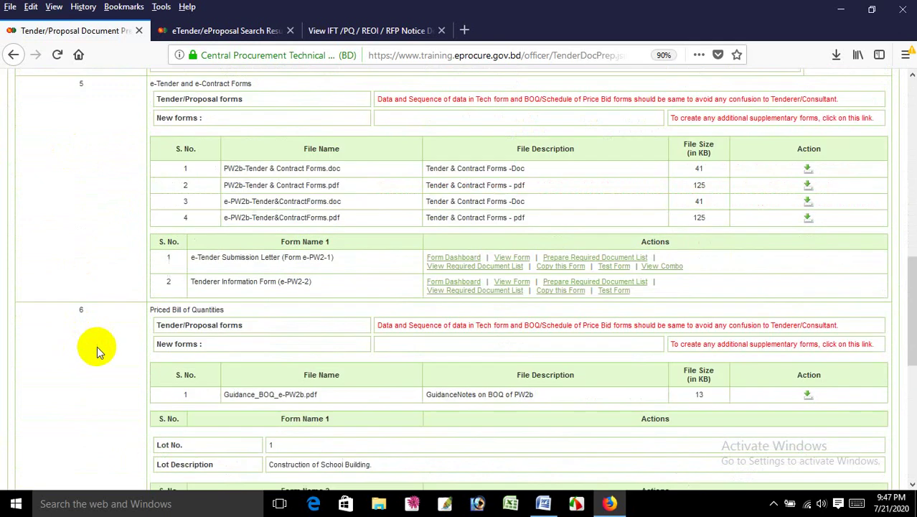
pyautogui.scroll(4, 97, 346)
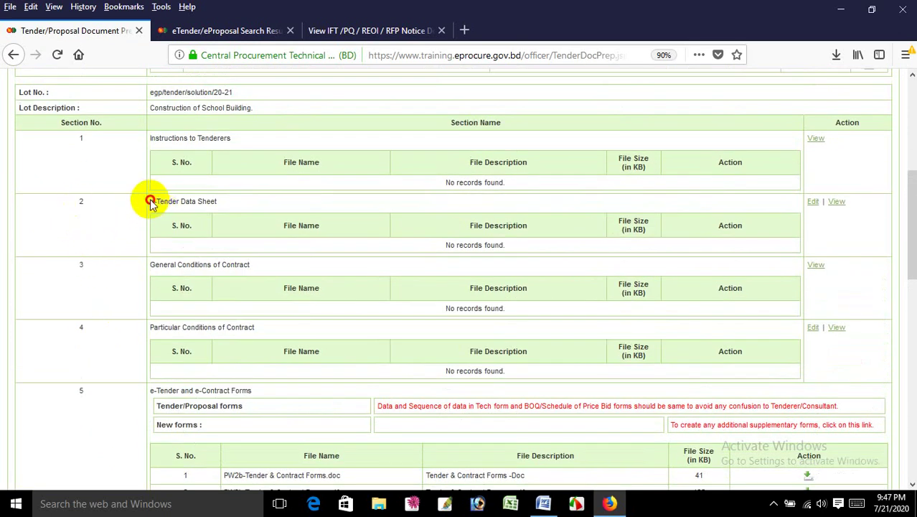
pyautogui.moveTo(149, 201); pyautogui.dragTo(276, 201)
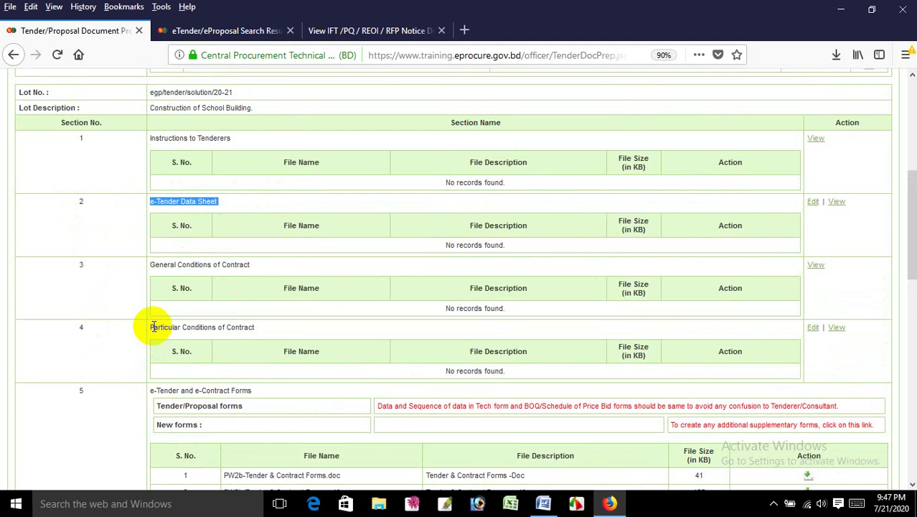
pyautogui.moveTo(153, 327); pyautogui.dragTo(268, 329)
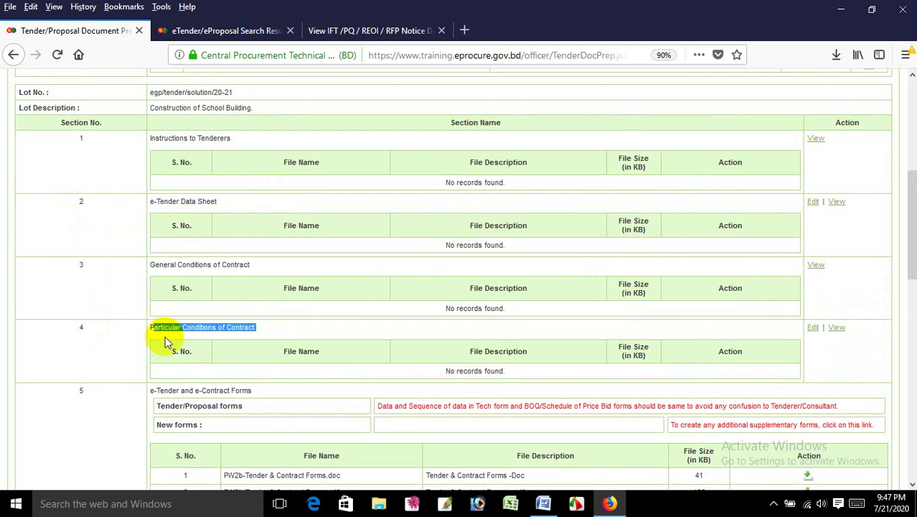
# - Examine the contract forms and Priced Bill of Quantities sections, and look at the e-Tender Data Sheet's sub-sections before returning to document preparation
pyautogui.scroll(-5, 190, 337)
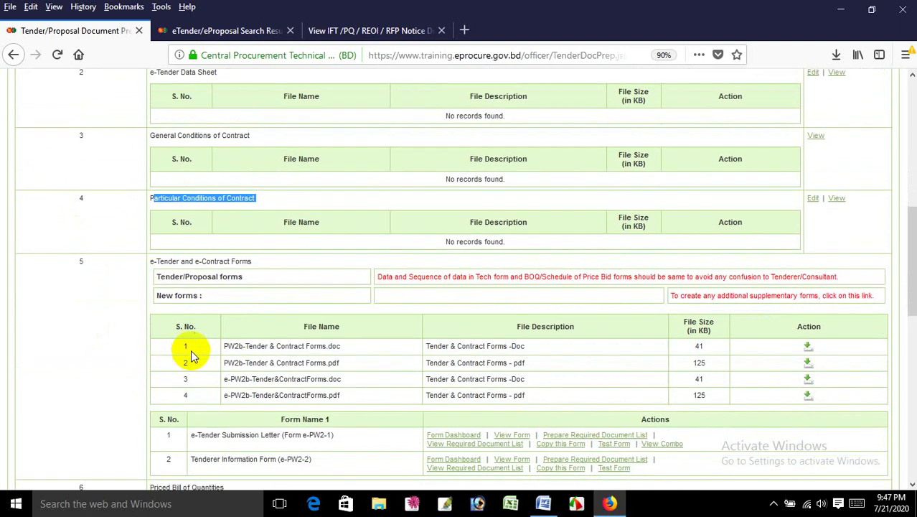
pyautogui.scroll(-3, 192, 359)
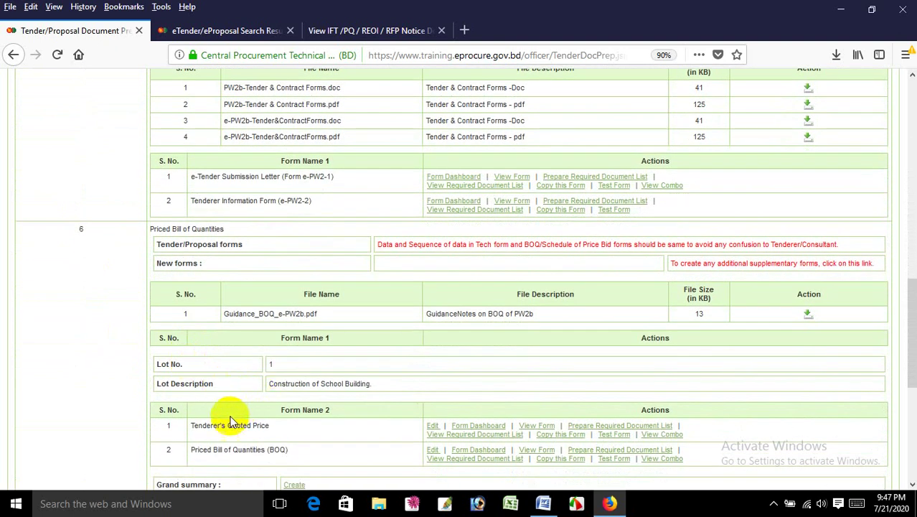
pyautogui.moveTo(191, 425); pyautogui.dragTo(289, 430)
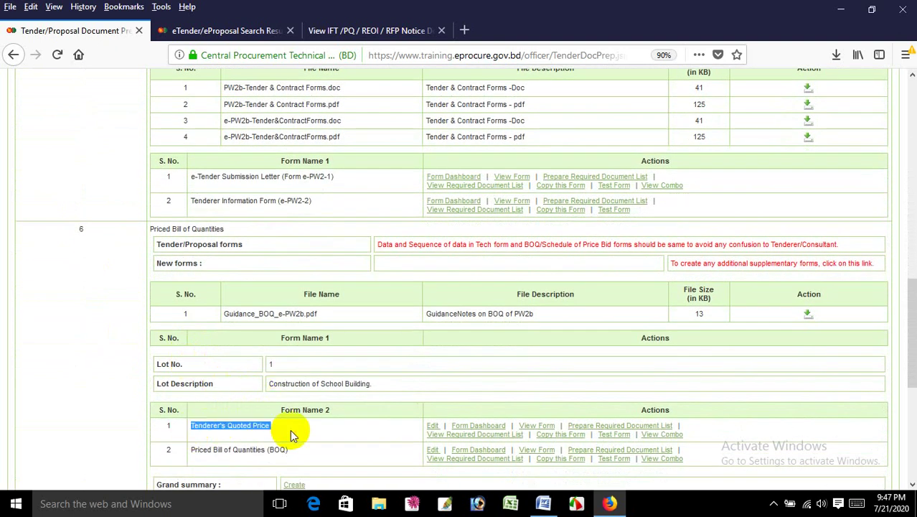
pyautogui.scroll(10, 289, 429)
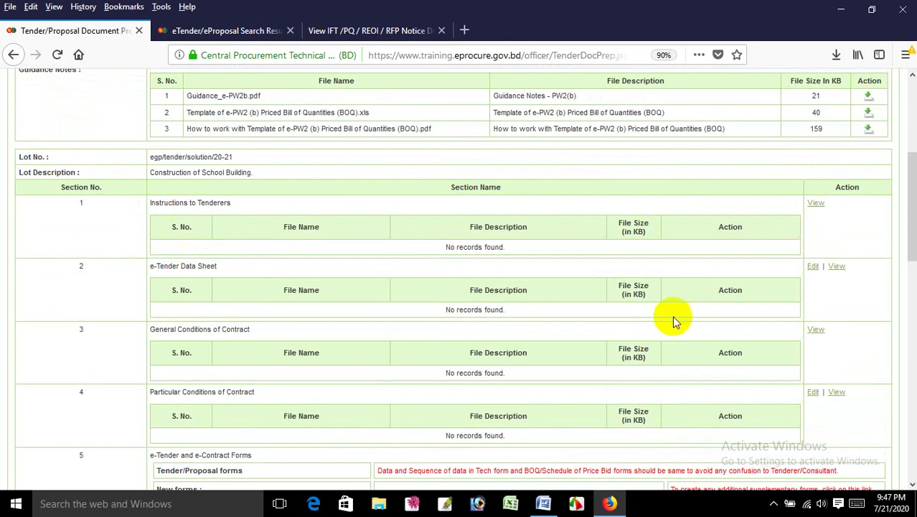
pyautogui.click(811, 266)
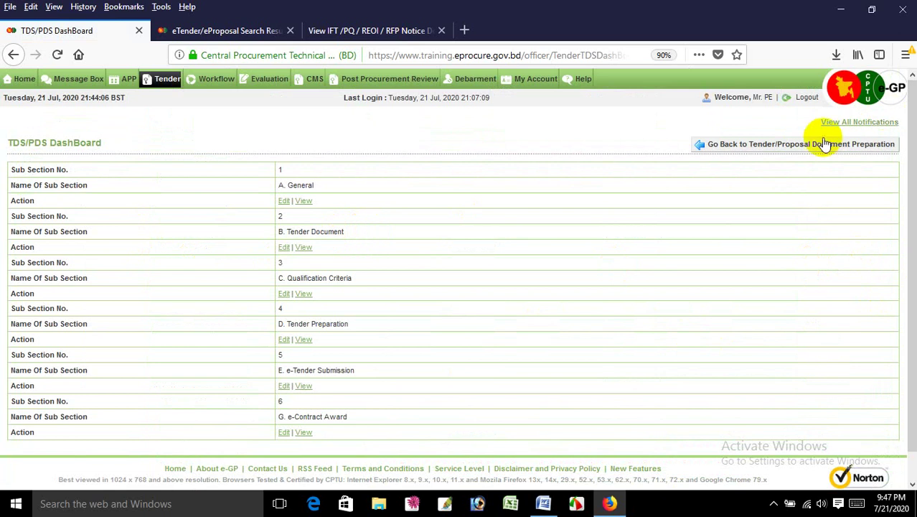
pyautogui.click(765, 144)
# - Review the tender's document sections again, from Instructions to Tenderers down past the Priced Bill of Quantities, checking which can be edited
pyautogui.scroll(-3, 746, 278)
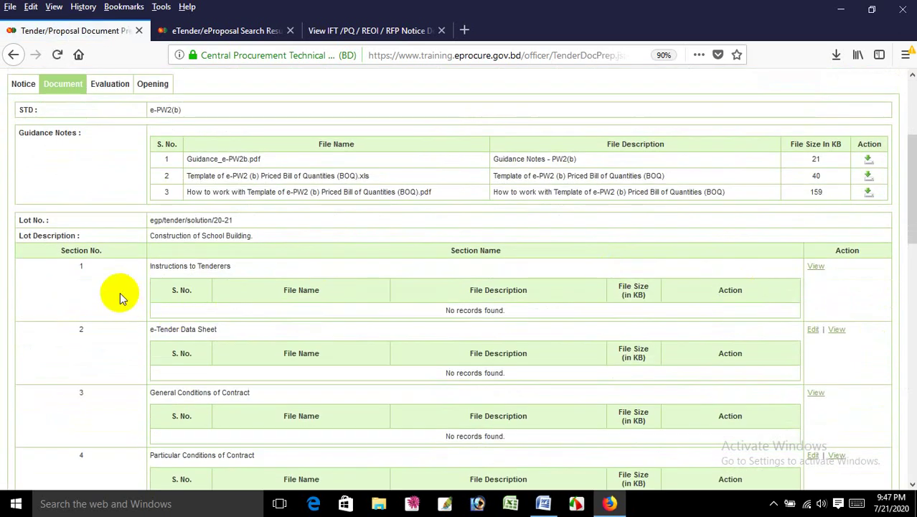
pyautogui.moveTo(150, 267); pyautogui.dragTo(231, 265)
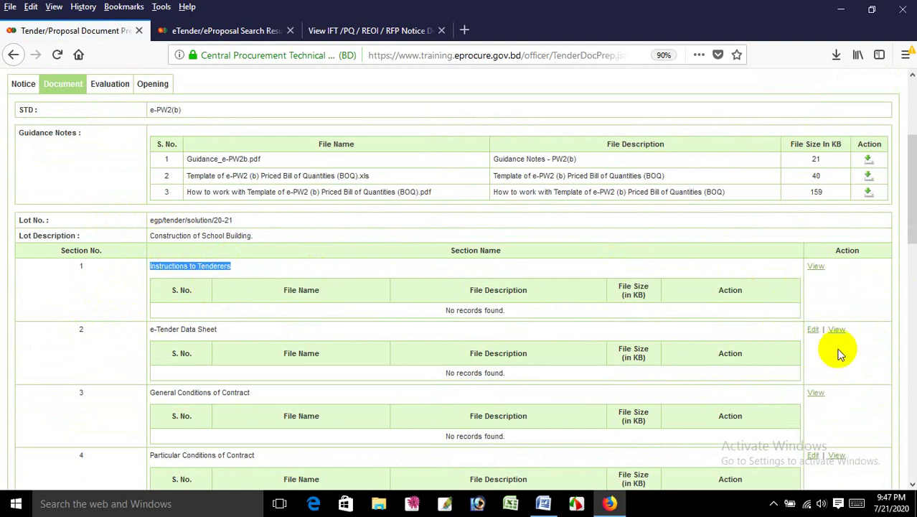
pyautogui.scroll(-3, 825, 351)
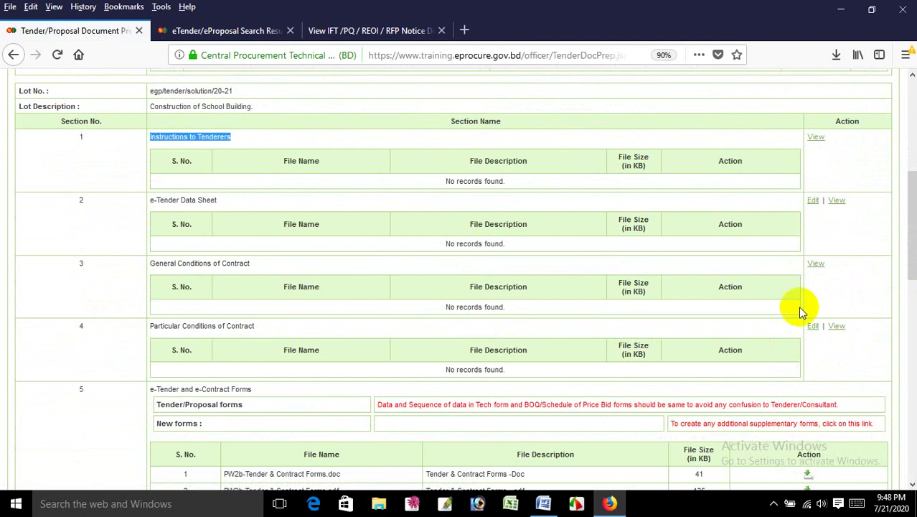
pyautogui.scroll(-7, 805, 336)
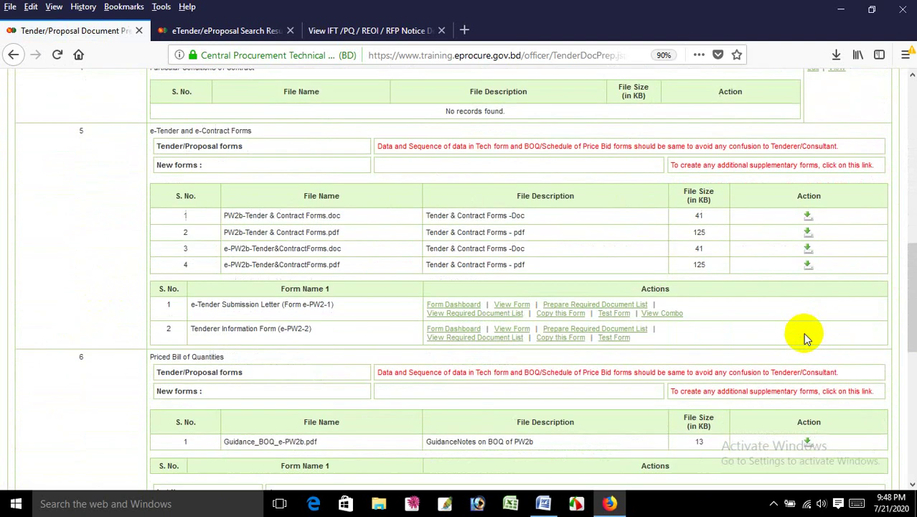
pyautogui.scroll(-3, 785, 344)
pyautogui.scroll(-6, 784, 370)
pyautogui.scroll(16, 763, 350)
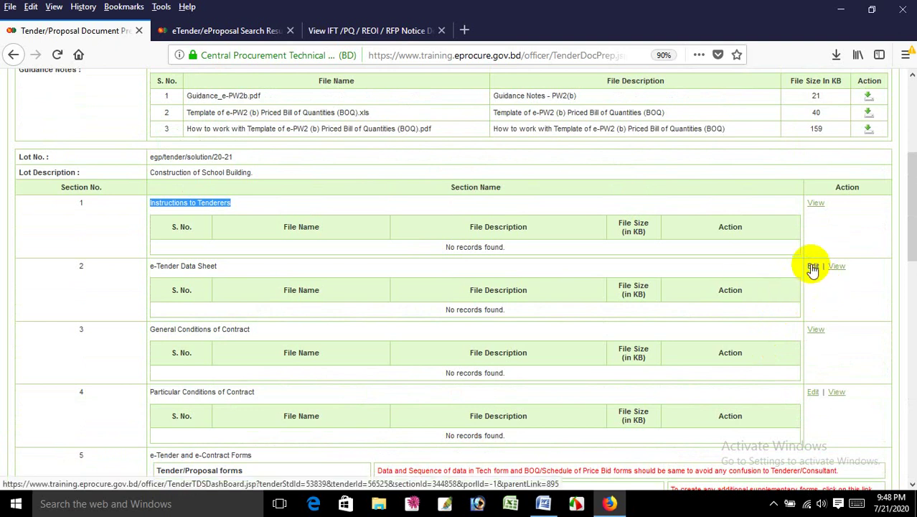
# - Open sub-section A. General of the e-Tender Data Sheet for editing and select the "[state name of PE]" placeholder in clause 1.1
pyautogui.click(812, 267)
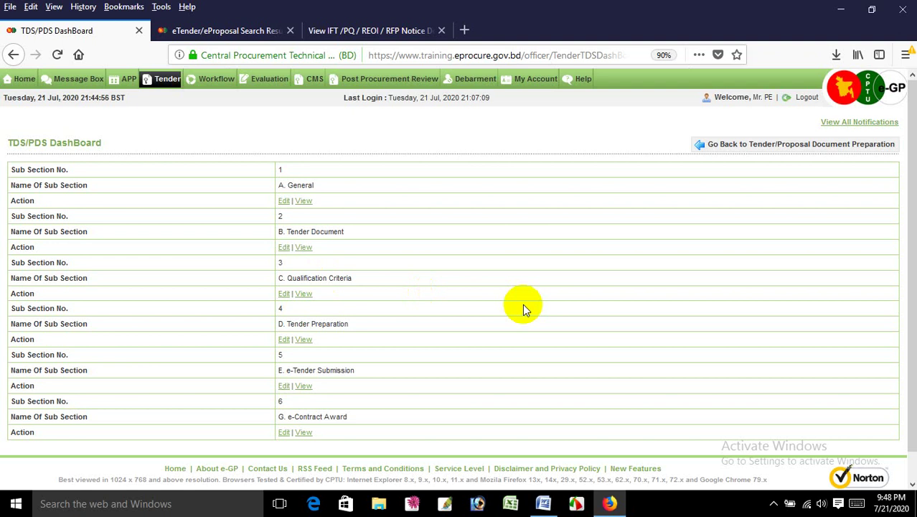
pyautogui.click(284, 202)
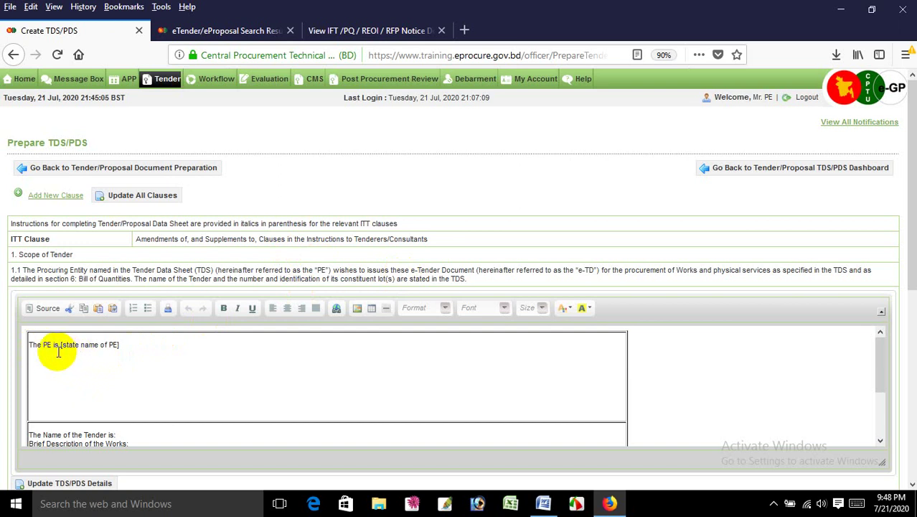
pyautogui.moveTo(61, 350); pyautogui.dragTo(142, 349)
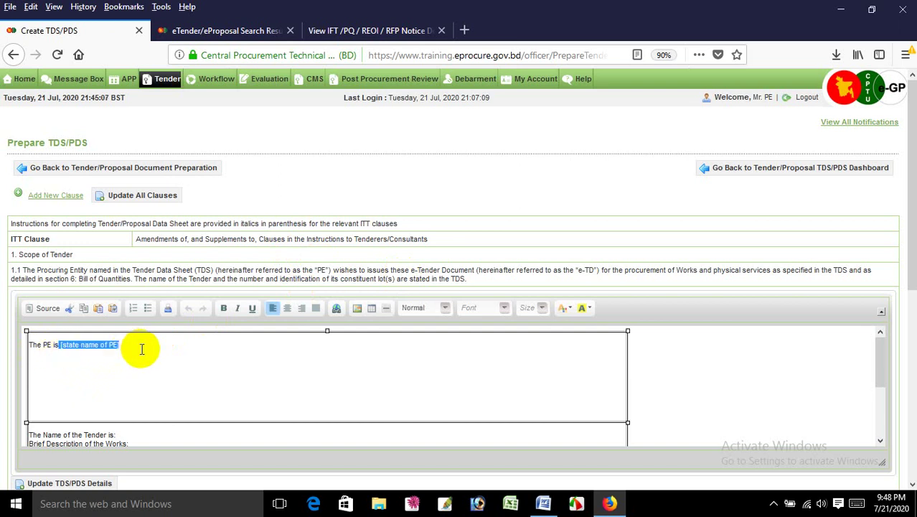
pyautogui.write('XEY')
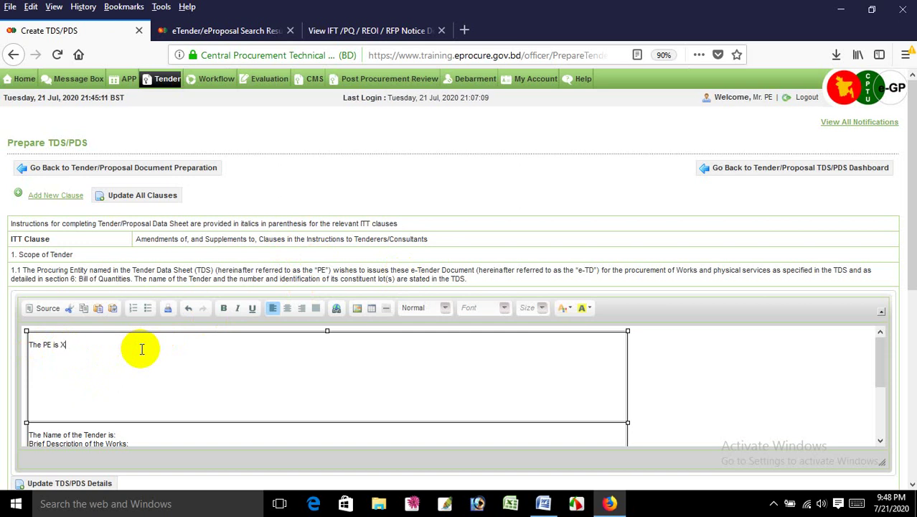
pyautogui.write('EY')
pyautogui.press('BackSpace')
pyautogui.press('BackSpace')
pyautogui.press('BackSpace')
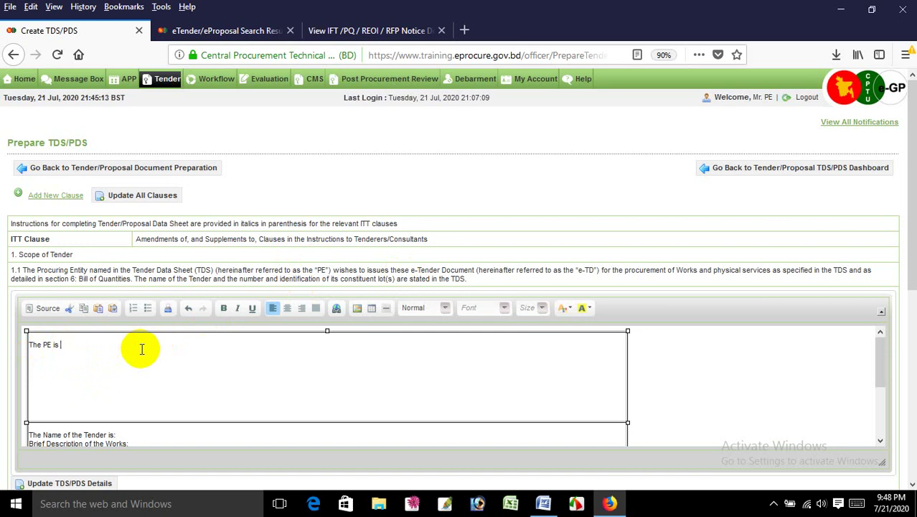
# - Complete "The PE is" with the PE's full name and "Consultant, e-Gp Tender Solution", and remove the extra blank lines beneath it
pyautogui.write('Md. jakar')
pyautogui.press('BackSpace')
pyautogui.write('J')
pyautogui.press('End')
pyautogui.write(',')
pyautogui.write('Consultan')
pyautogui.write('-Gp Tender S')
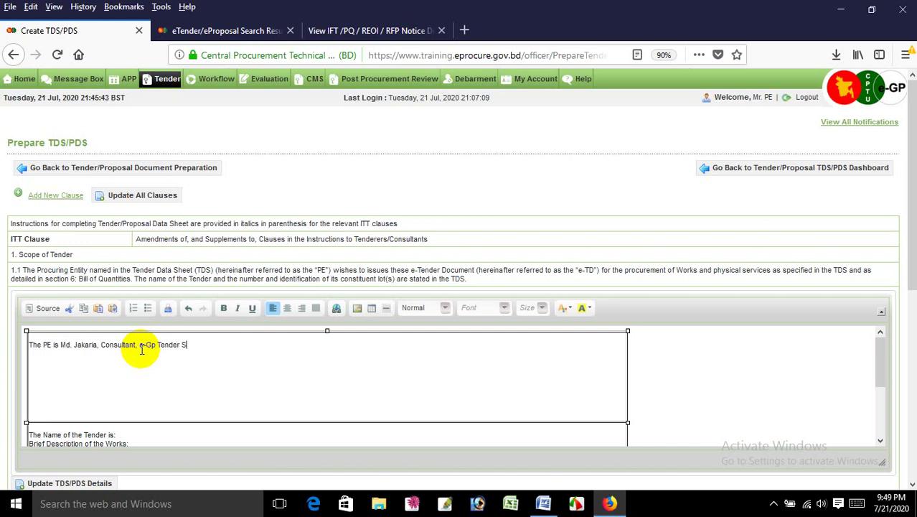
pyautogui.write('olution')
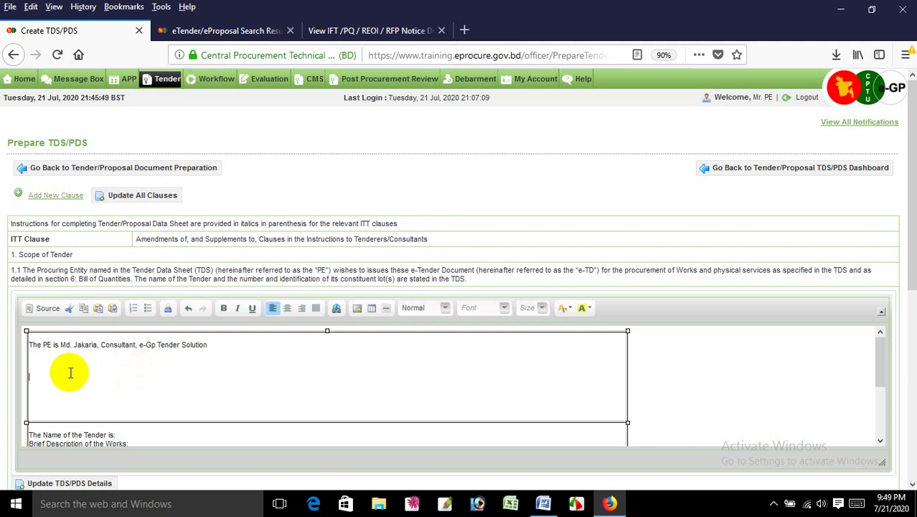
pyautogui.press('BackSpace')
pyautogui.press('BackSpace')
pyautogui.press('BackSpace')
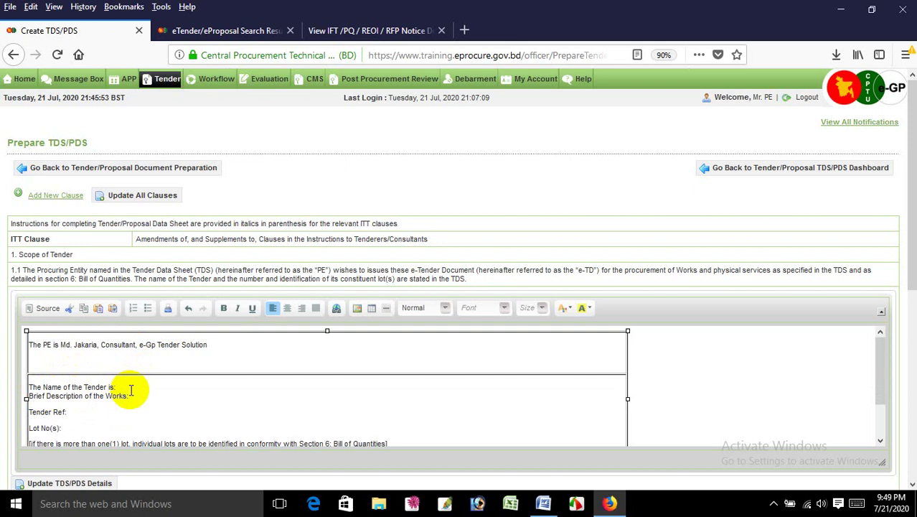
# - Bring up the list of own tenders in the second browser tab and open the Construction of School Building tender's notice
pyautogui.click(208, 31)
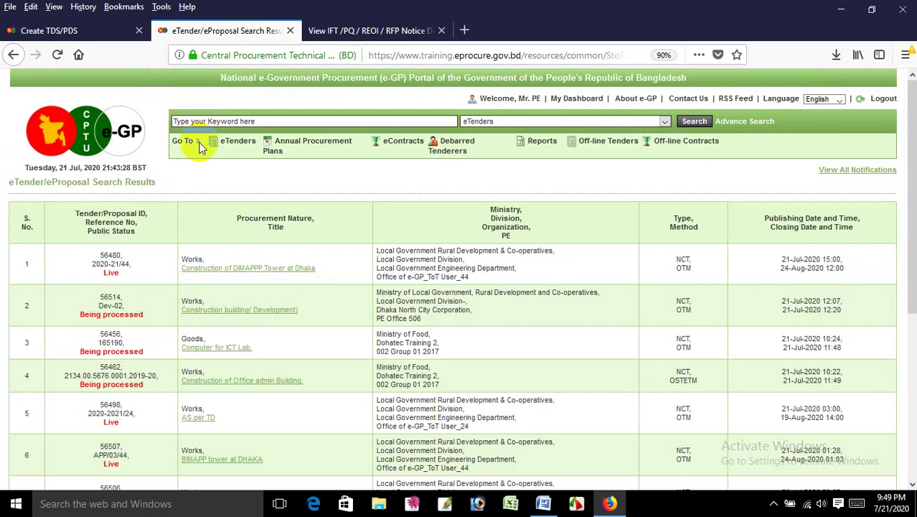
pyautogui.click(576, 98)
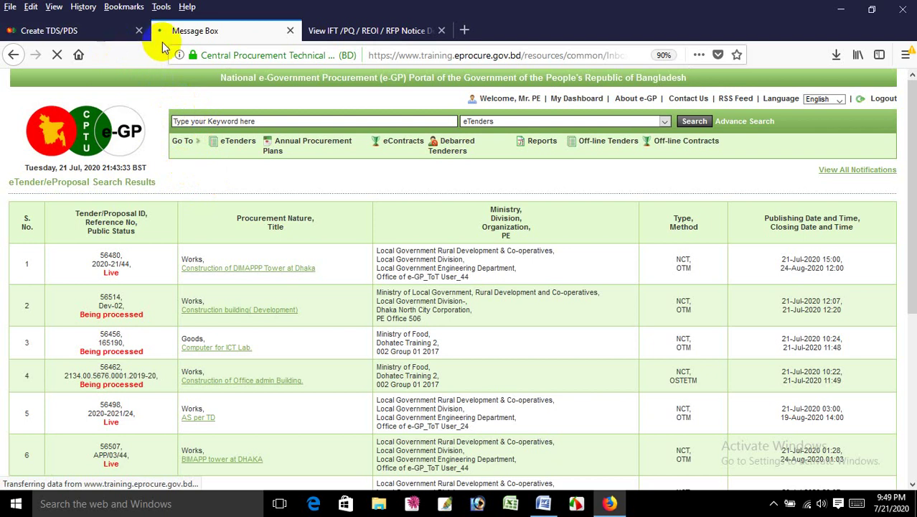
pyautogui.moveTo(170, 78)
pyautogui.click(173, 108)
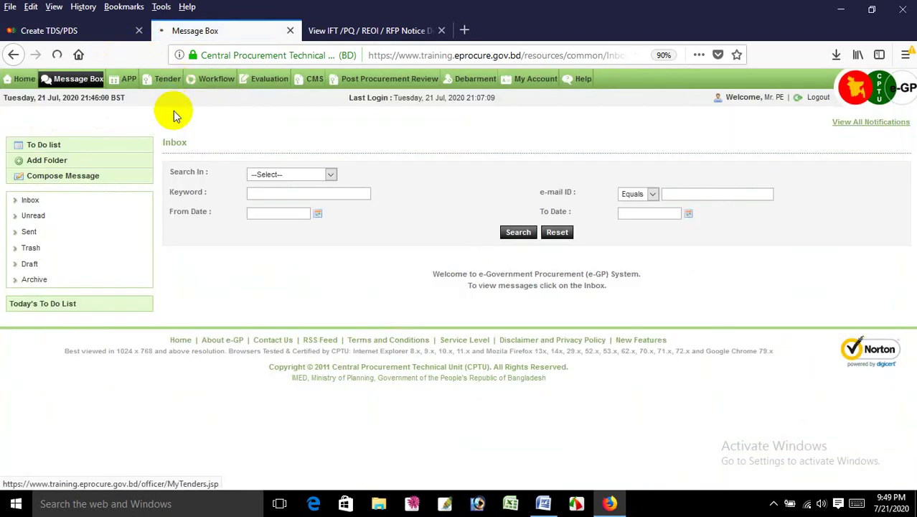
pyautogui.scroll(-2, 247, 259)
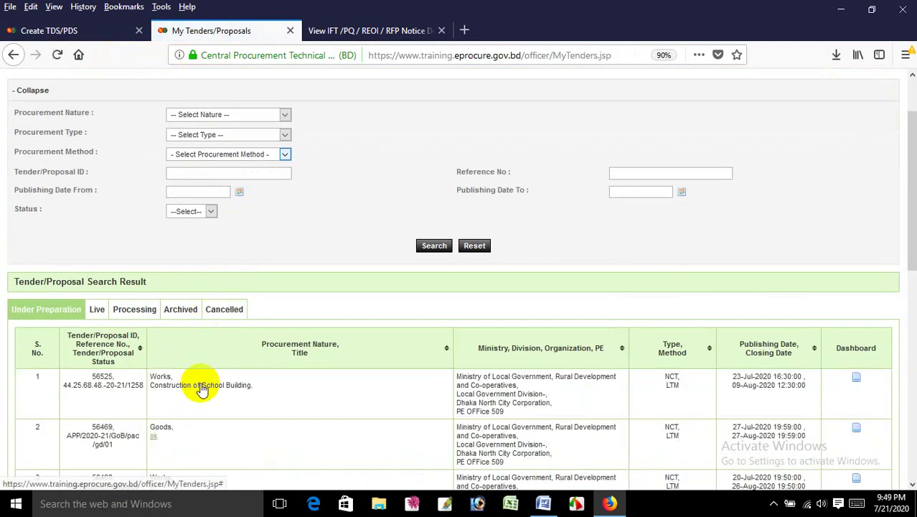
pyautogui.click(198, 389)
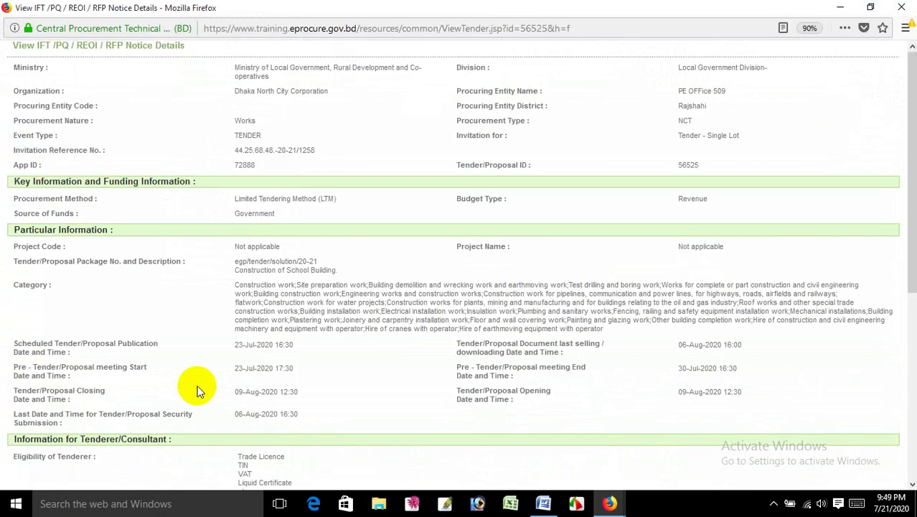
# - Copy "Construction of School Building." from the notice as the tender name in clause 1.1, and describe the works as "Building, Civil work etc."
pyautogui.moveTo(234, 270); pyautogui.dragTo(343, 277)
pyautogui.hotkey('ctrl', 'c')
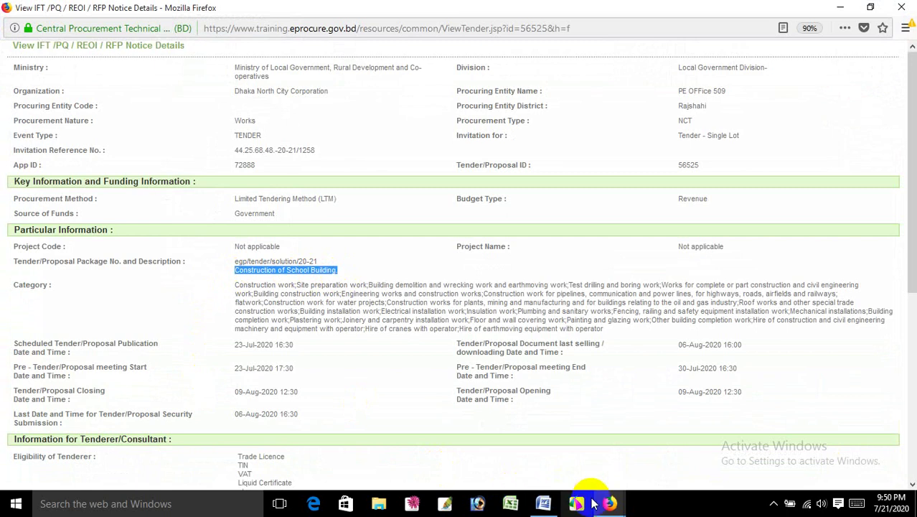
pyautogui.moveTo(609, 503)
pyautogui.click(557, 455)
pyautogui.click(49, 30)
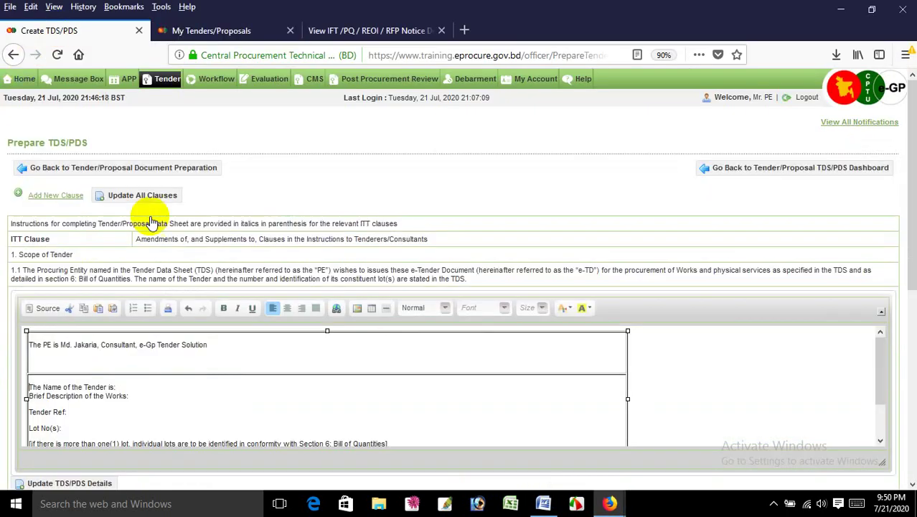
pyautogui.click(125, 387)
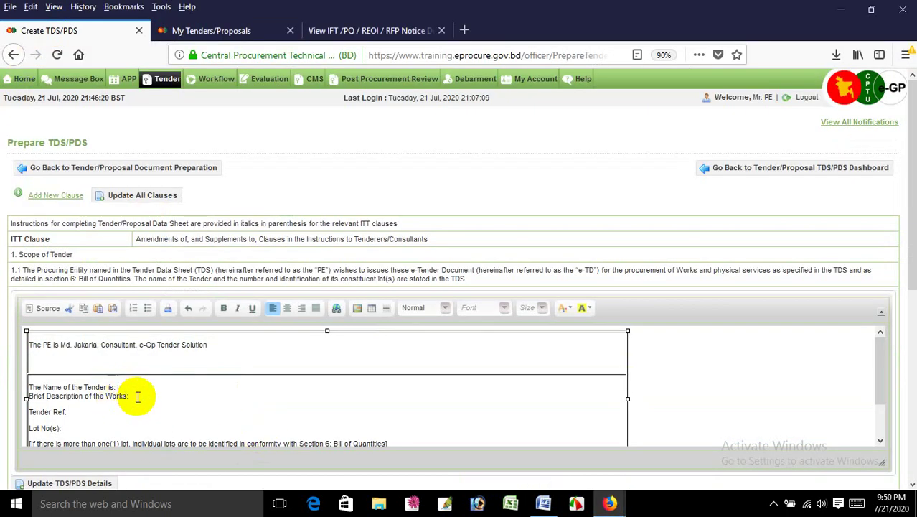
pyautogui.hotkey('ctrl', 'v')
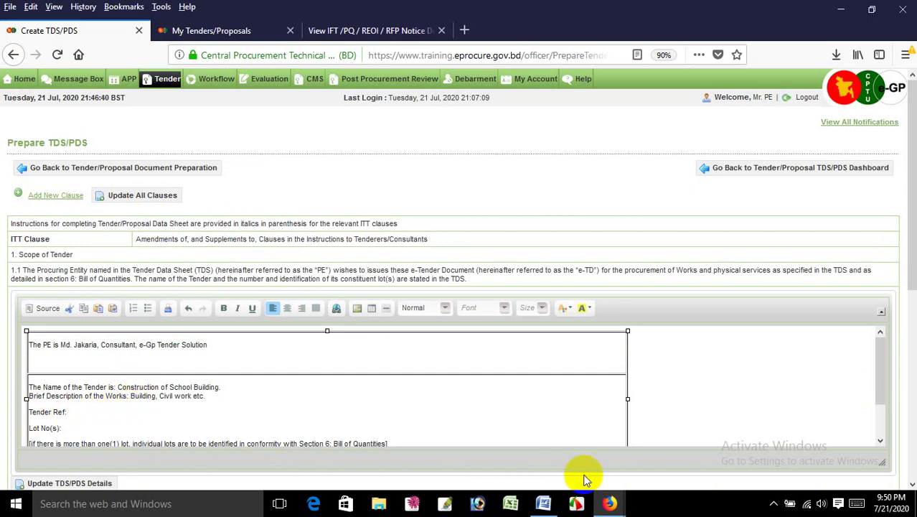
# - Copy the invitation reference number 44.25.68.48.-20-21/1258 from the notice into the Tender Ref line of clause 1.1
pyautogui.moveTo(609, 502)
pyautogui.click(631, 470)
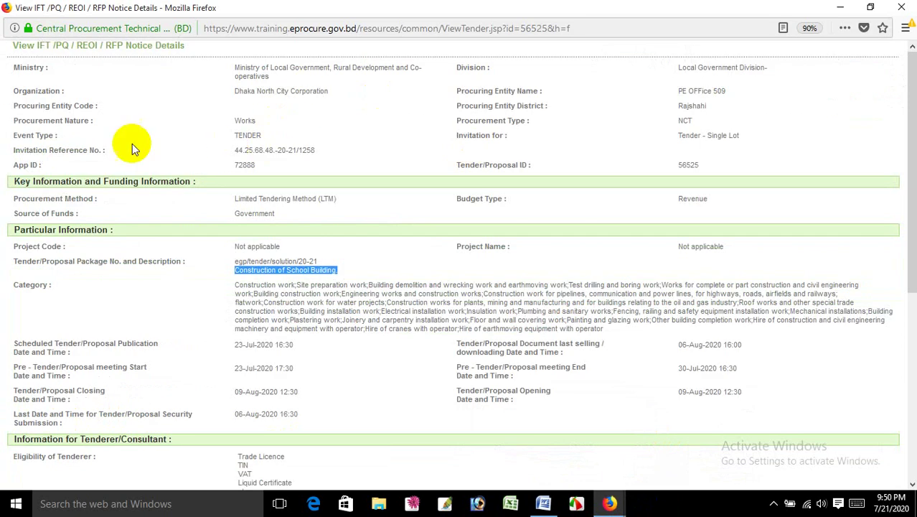
pyautogui.moveTo(233, 150); pyautogui.dragTo(323, 150)
pyautogui.hotkey('ctrl', 'c')
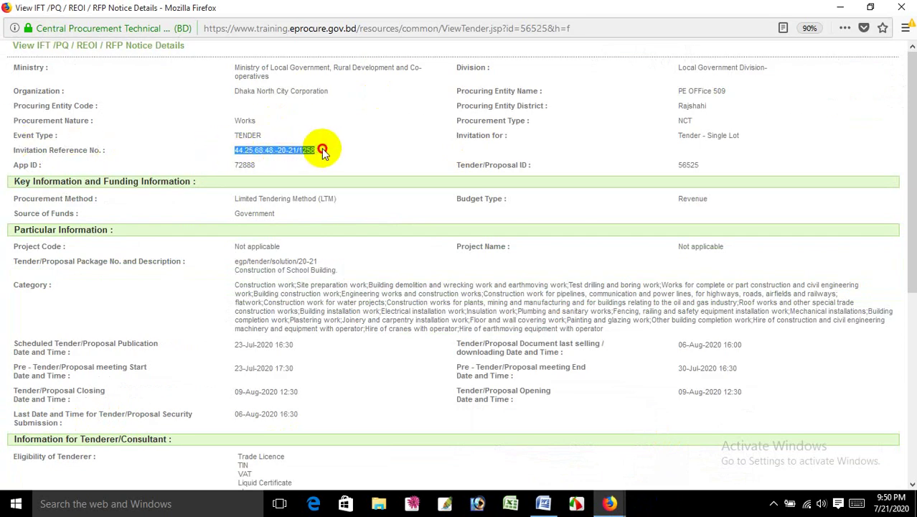
pyautogui.click(609, 502)
pyautogui.click(515, 457)
pyautogui.click(79, 414)
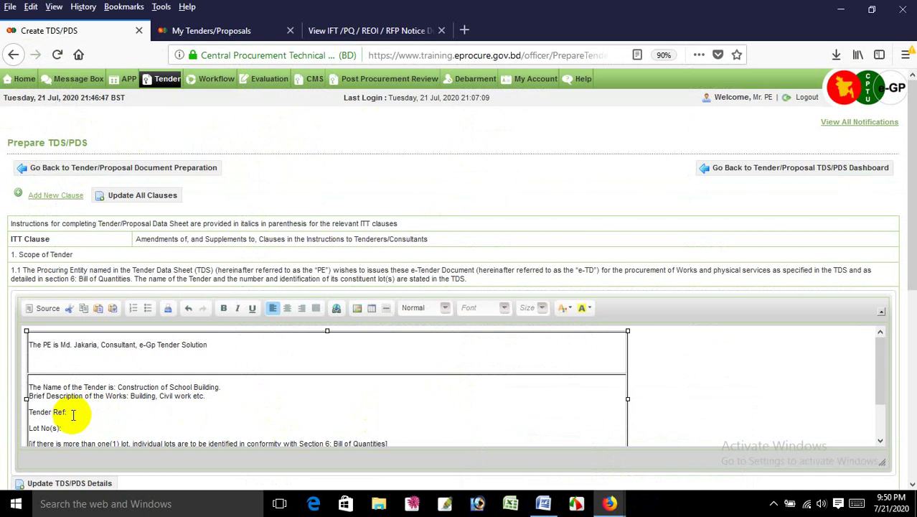
pyautogui.hotkey('ctrl', 'v')
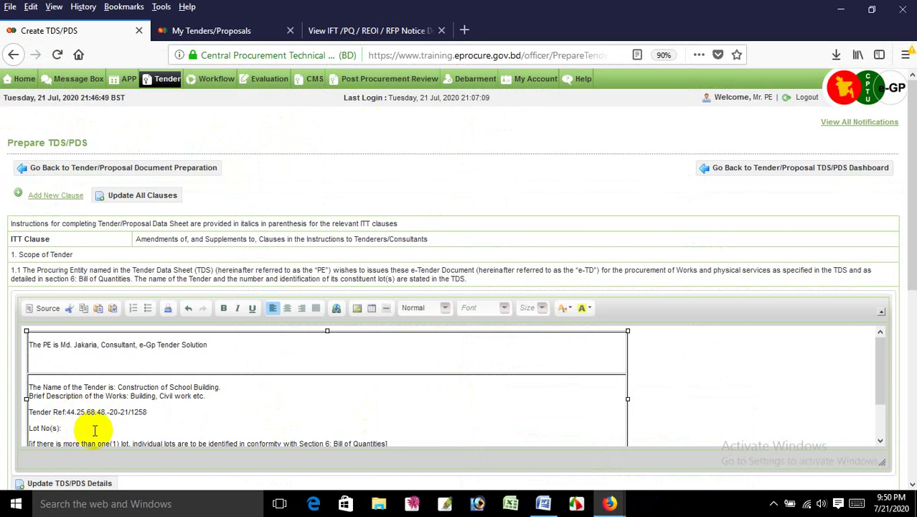
# - Set Lot No(s) to 01 in clause 1.1 and delete the bracketed note about more than one lot
pyautogui.scroll(-2, 94, 429)
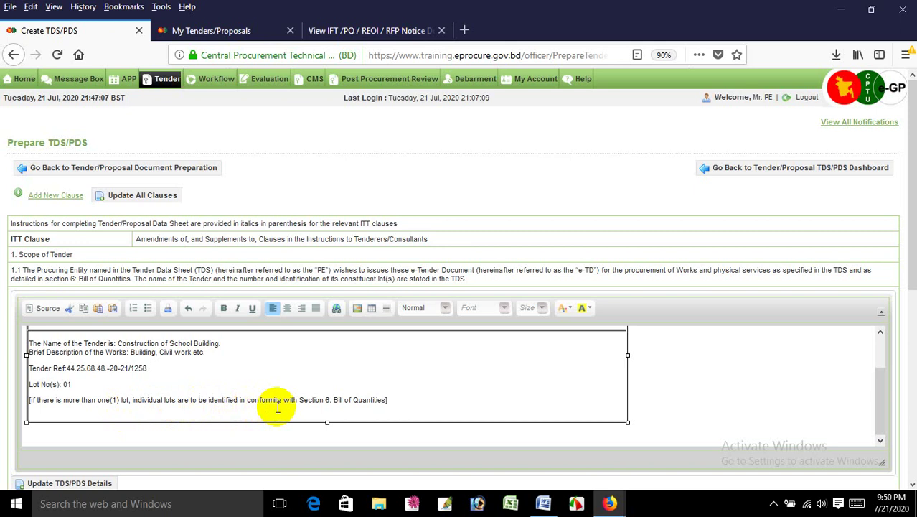
pyautogui.moveTo(411, 401); pyautogui.dragTo(22, 396)
pyautogui.press('Delete')
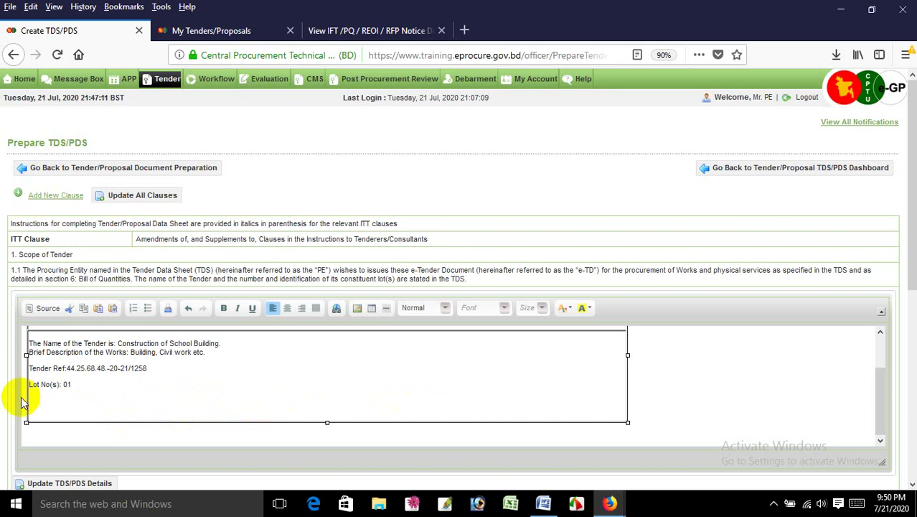
# - Replace the "[state the categories]" placeholder in clause 4.2 with "PWD Class-1,2 catagory"
pyautogui.scroll(-3, 18, 393)
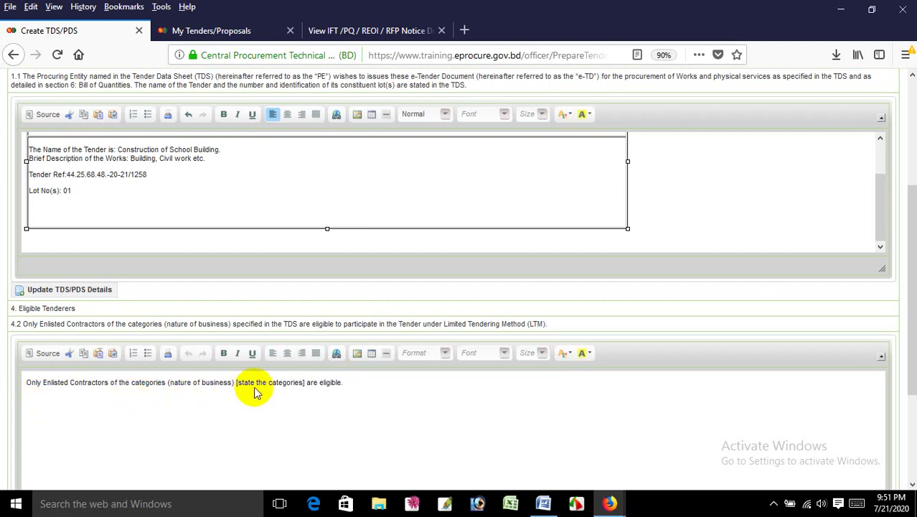
pyautogui.moveTo(238, 382); pyautogui.dragTo(307, 383)
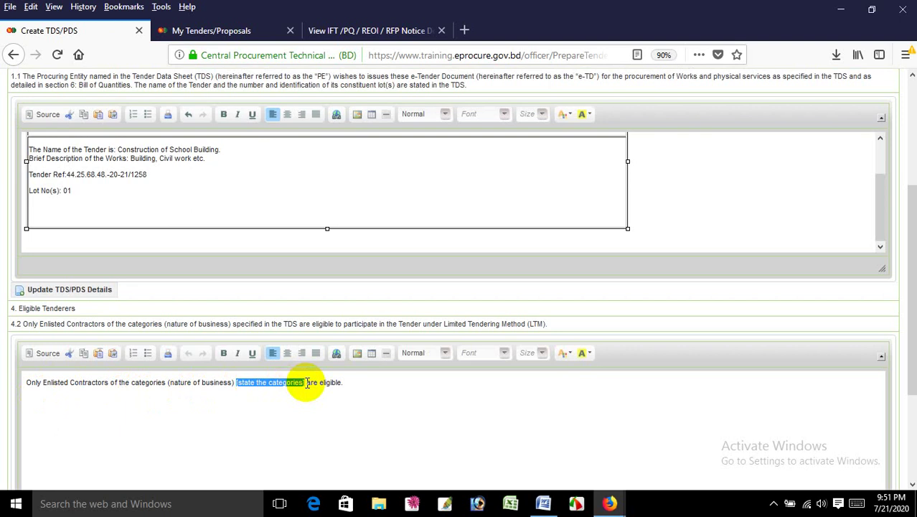
pyautogui.write('PWD')
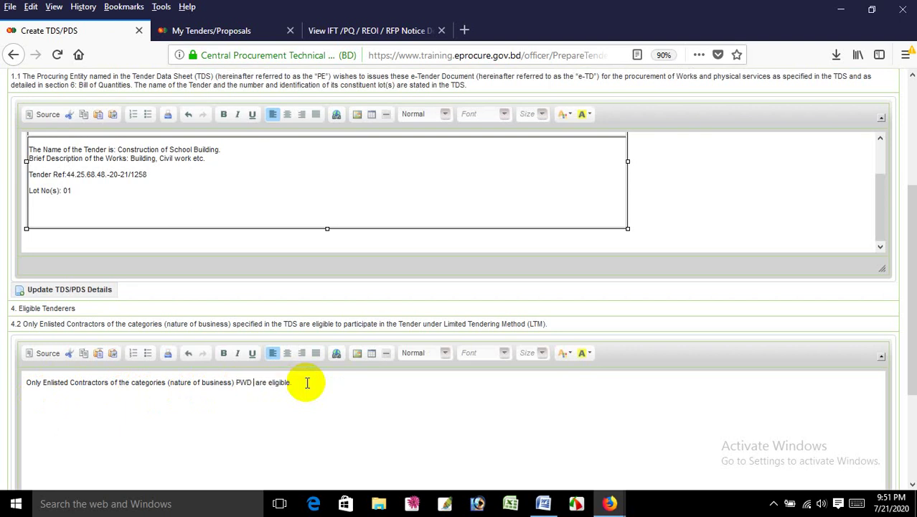
pyautogui.write(' CIlass-1,2 catar')
pyautogui.press('BackSpace')
pyautogui.write('gory')
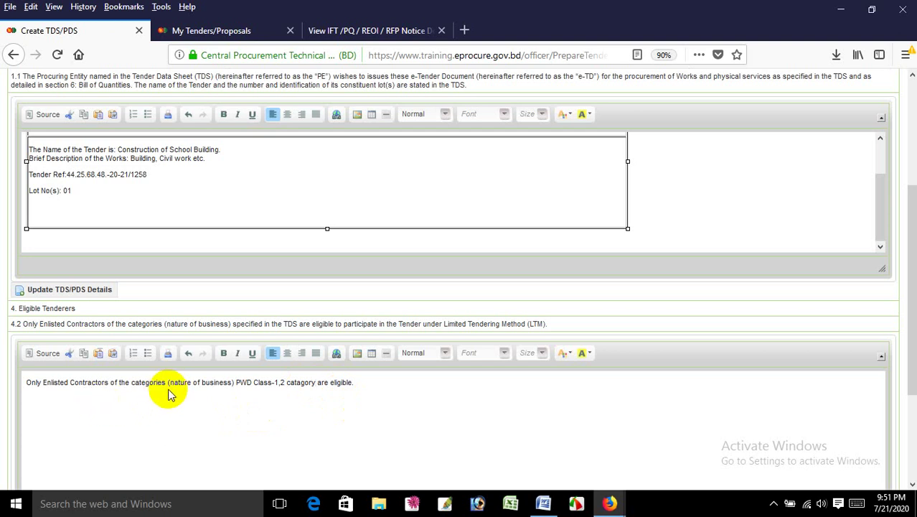
# - Delete "(nature of business)" and the word "catagory" from the eligibility sentence in clause 4.2
pyautogui.moveTo(166, 382); pyautogui.dragTo(236, 384)
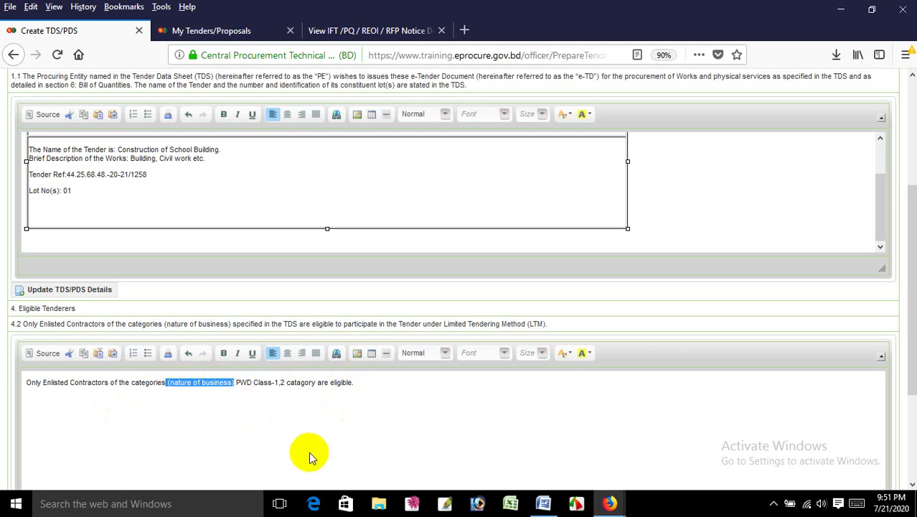
pyautogui.press('Delete')
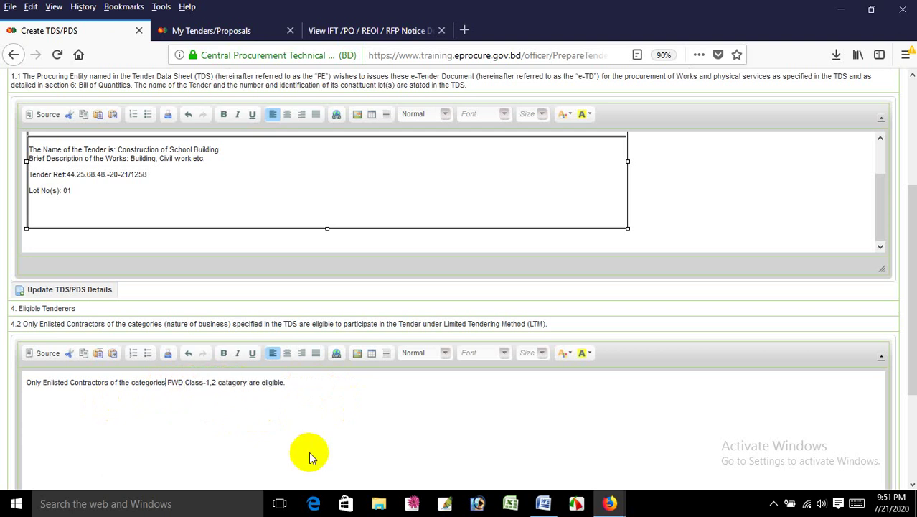
pyautogui.doubleClick(231, 383)
pyautogui.press('Delete')
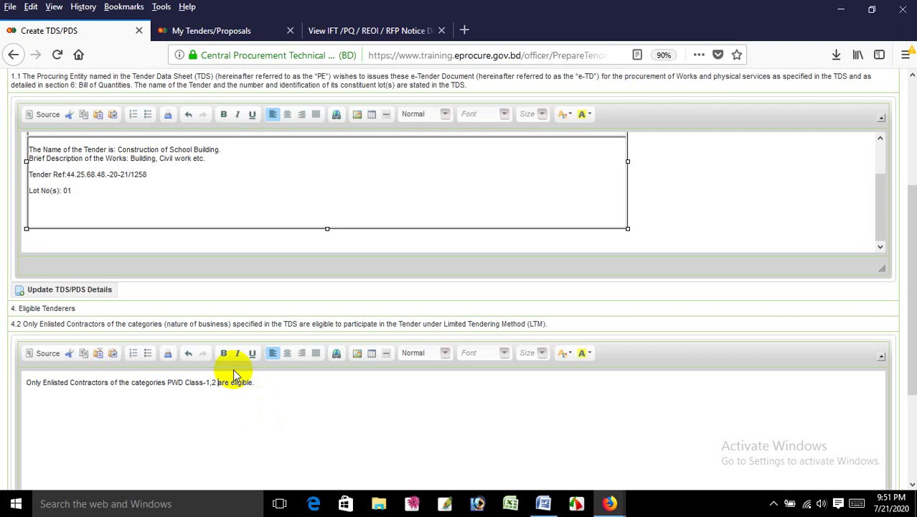
# - Check the entries in clauses 1.1 and 4.2, update all clauses of the sub-section and acknowledge the message
pyautogui.scroll(-2, 283, 371)
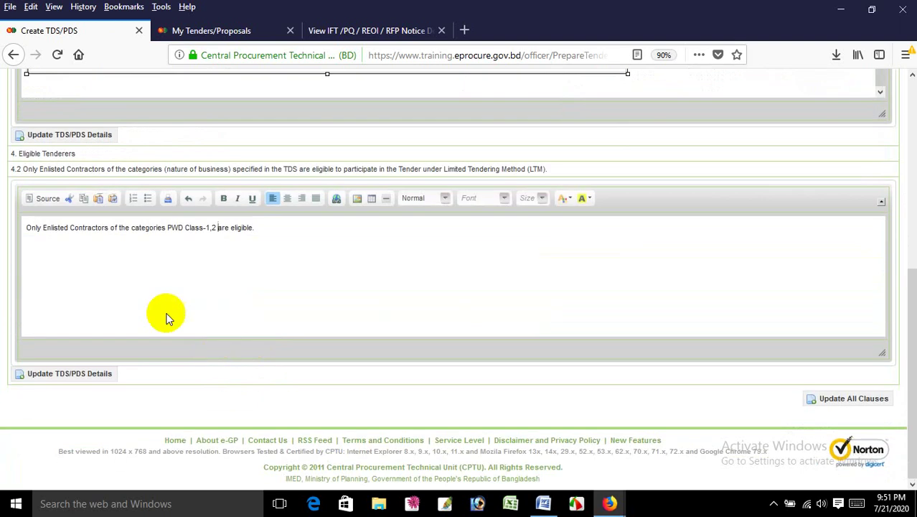
pyautogui.scroll(4, 361, 328)
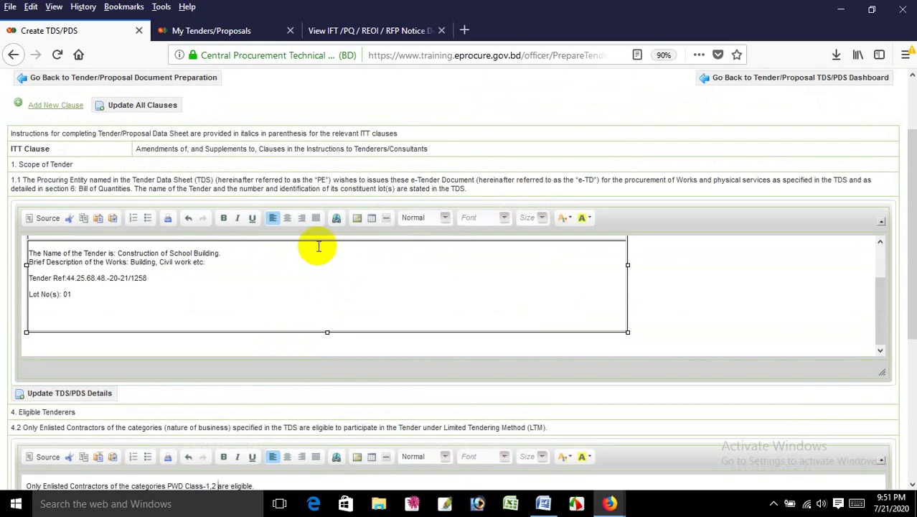
pyautogui.scroll(1, 659, 302)
pyautogui.scroll(-4, 890, 340)
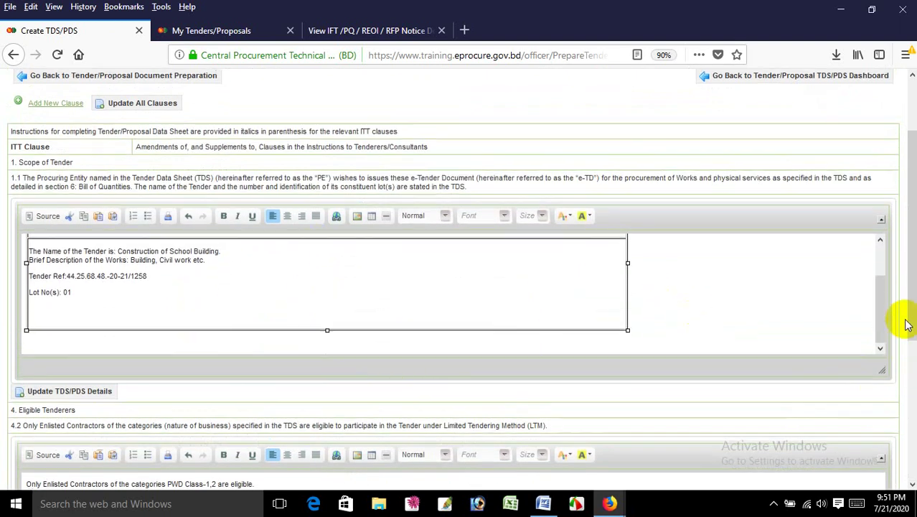
pyautogui.scroll(-1, 851, 439)
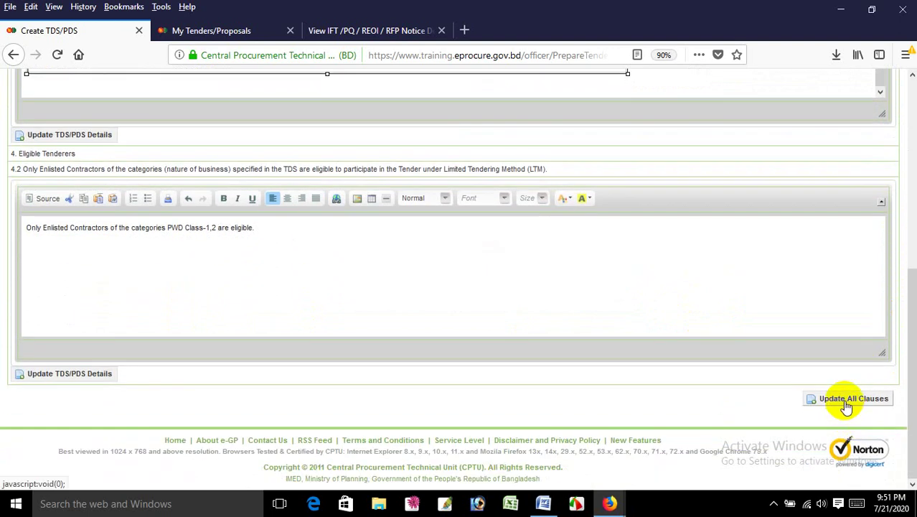
pyautogui.click(846, 405)
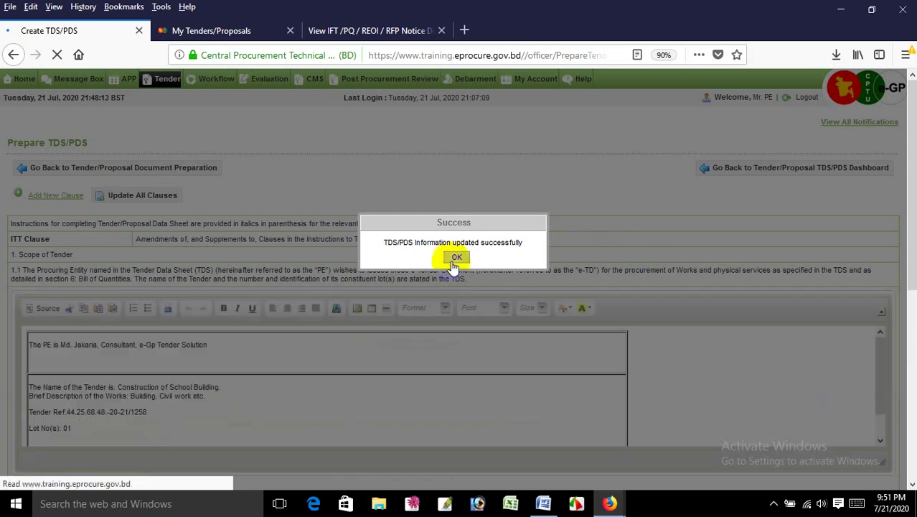
pyautogui.click(453, 257)
# - Return to the TDS/PDS dashboard and open sub-section B. Tender Document for editing
pyautogui.scroll(-5, 122, 243)
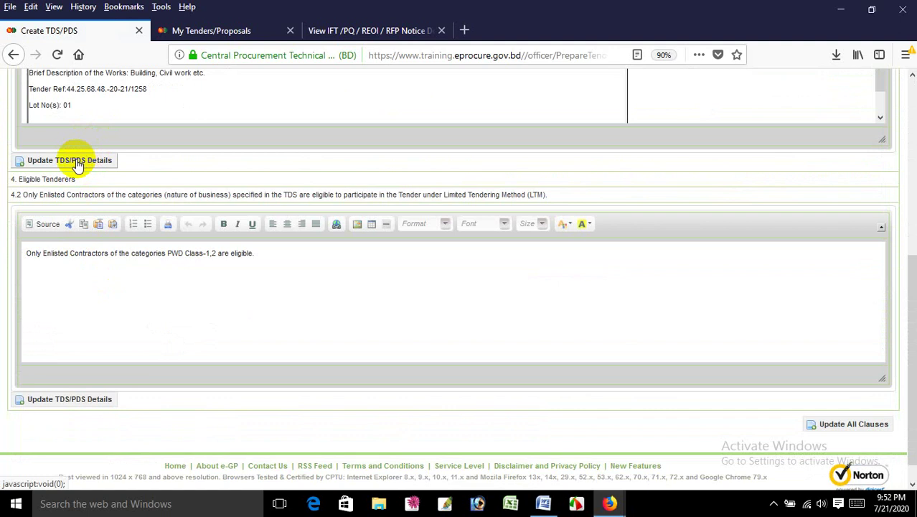
pyautogui.scroll(3, 184, 174)
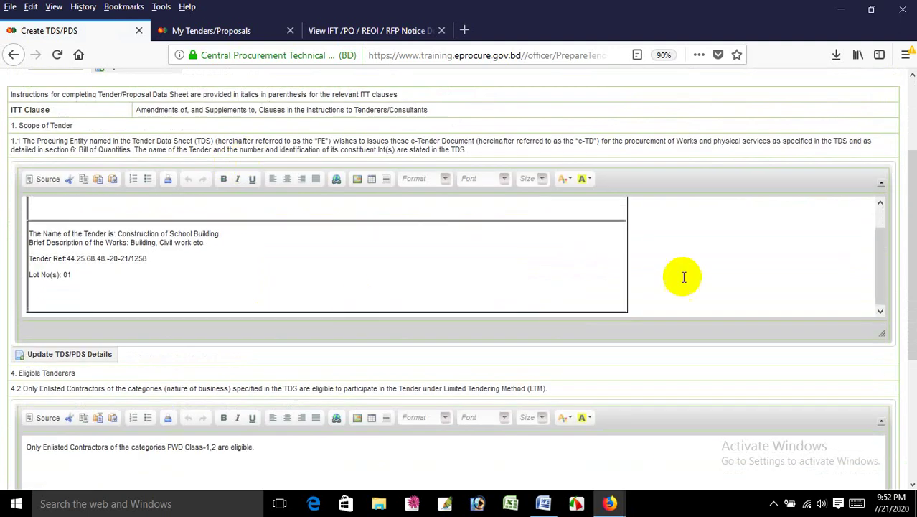
pyautogui.scroll(-3, 787, 395)
pyautogui.scroll(5, 799, 365)
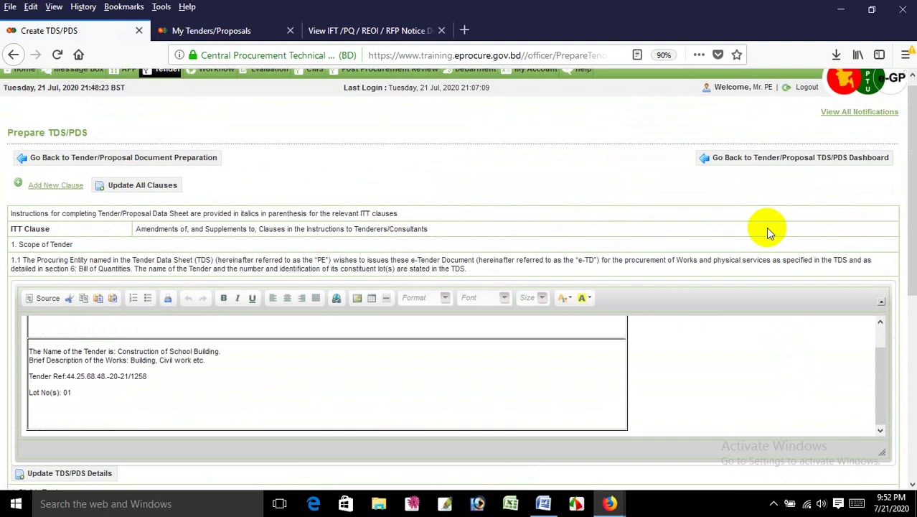
pyautogui.click(771, 170)
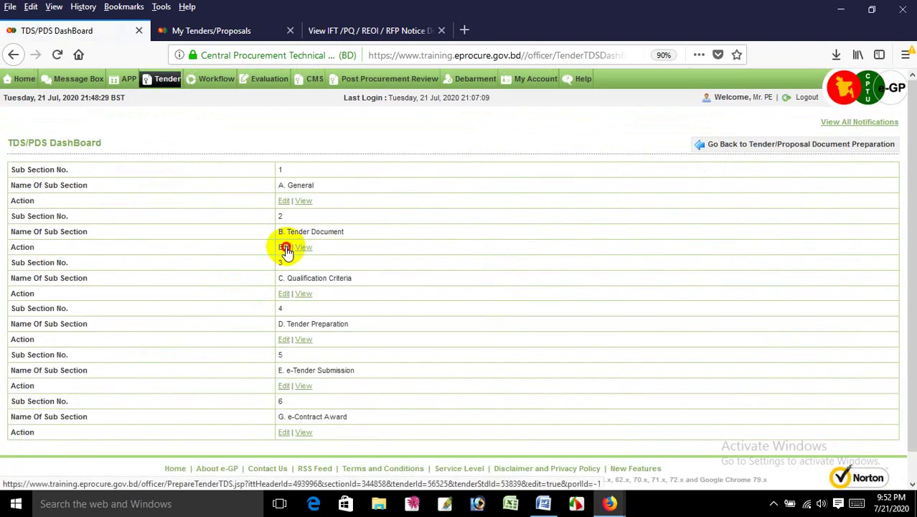
pyautogui.click(284, 246)
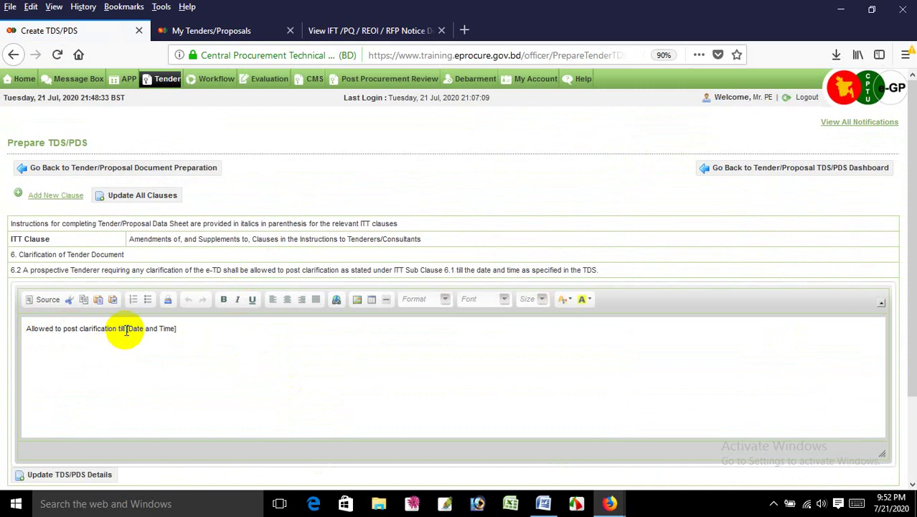
# - Replace the "[Date and Time]" placeholder in clause 6.2 with "N/A." and update all clauses
pyautogui.moveTo(126, 329); pyautogui.dragTo(224, 331)
pyautogui.press('BackSpace')
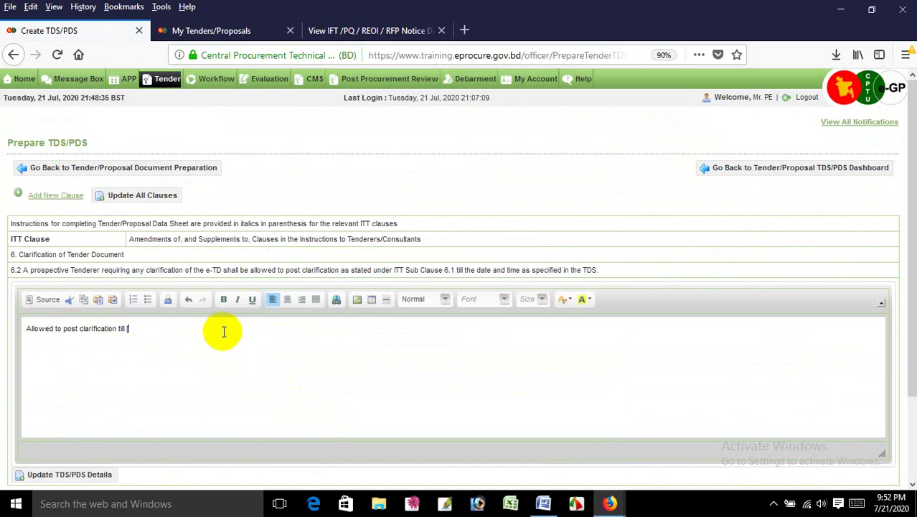
pyautogui.write('N/A.')
pyautogui.scroll(-3, 224, 331)
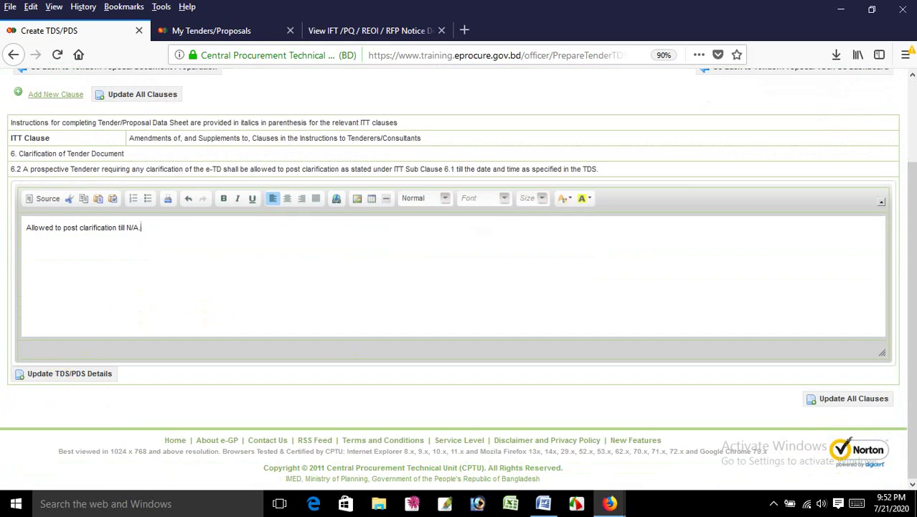
pyautogui.click(833, 407)
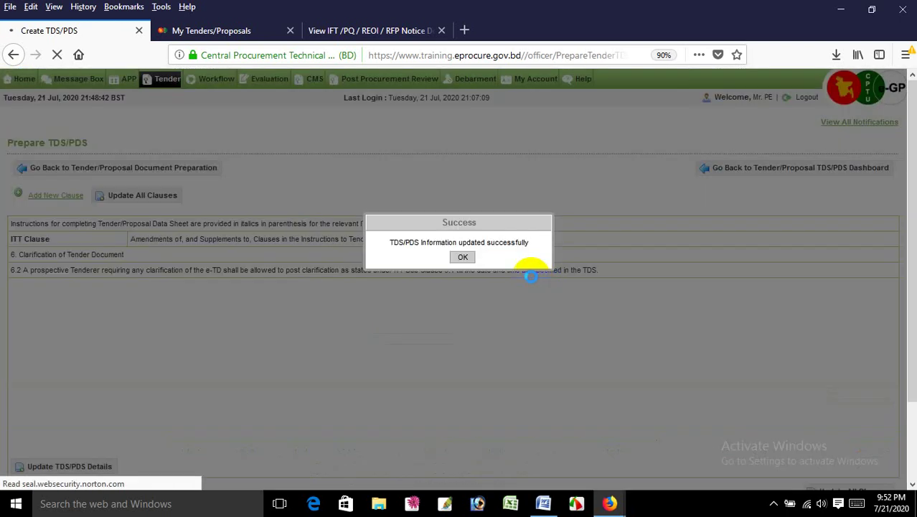
pyautogui.click(462, 258)
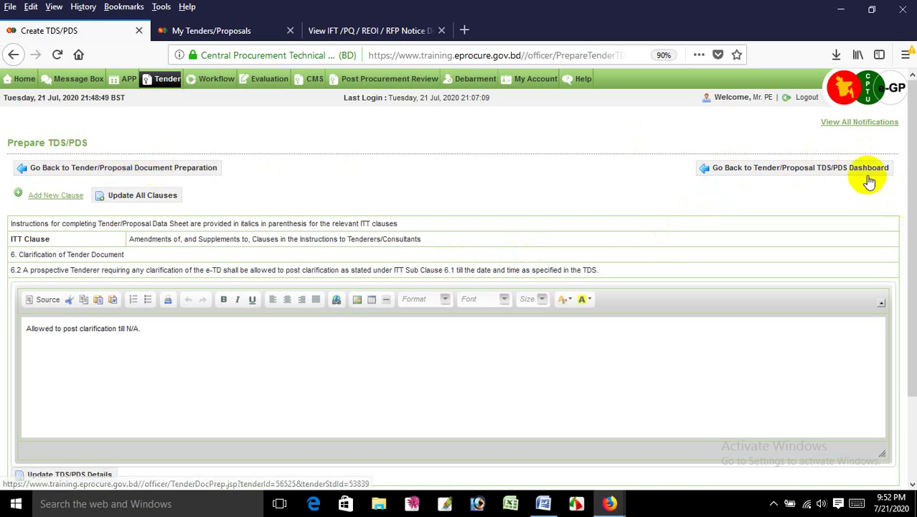
# - Return to the TDS/PDS dashboard and open sub-section C. Qualification Criteria for editing
pyautogui.click(762, 166)
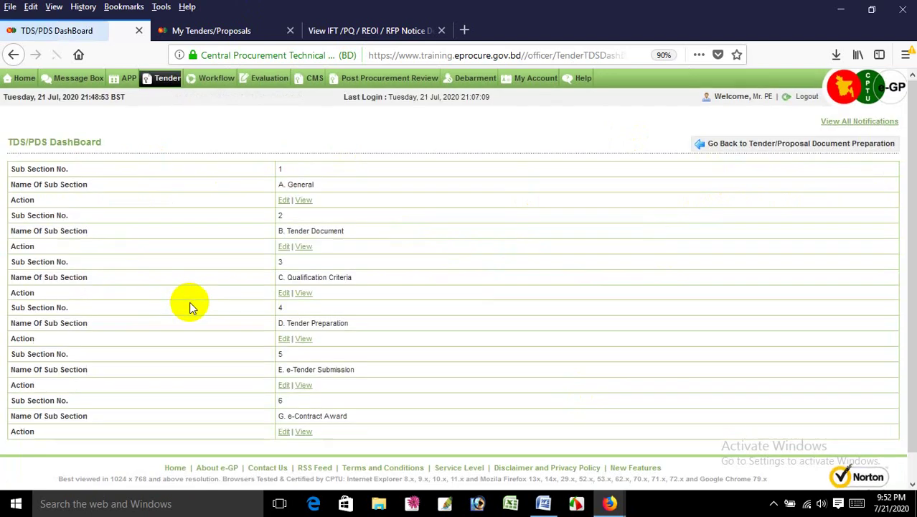
pyautogui.scroll(-1, 190, 307)
pyautogui.click(284, 267)
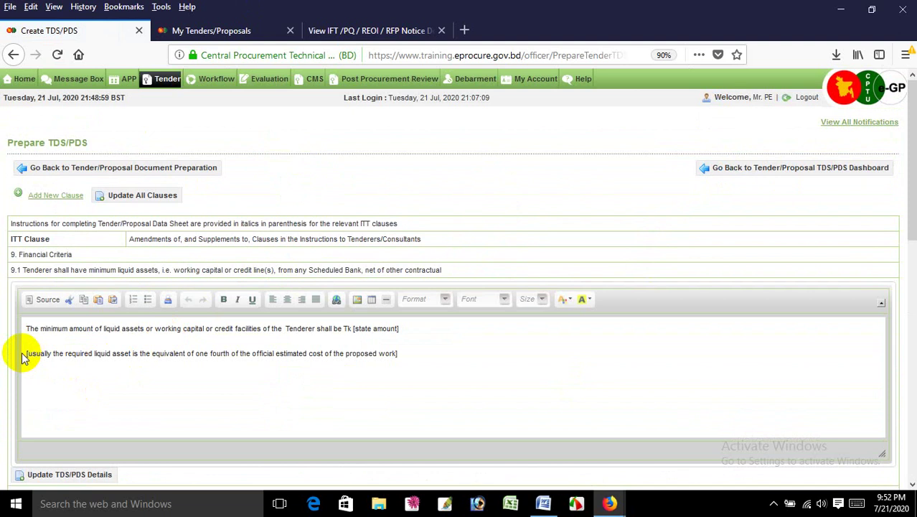
# - Set the minimum liquid assets in clause 9.1 to Tk "1000000.00 (Ten Lac) only" and delete the bracketed guidance note
pyautogui.moveTo(23, 355); pyautogui.dragTo(101, 355)
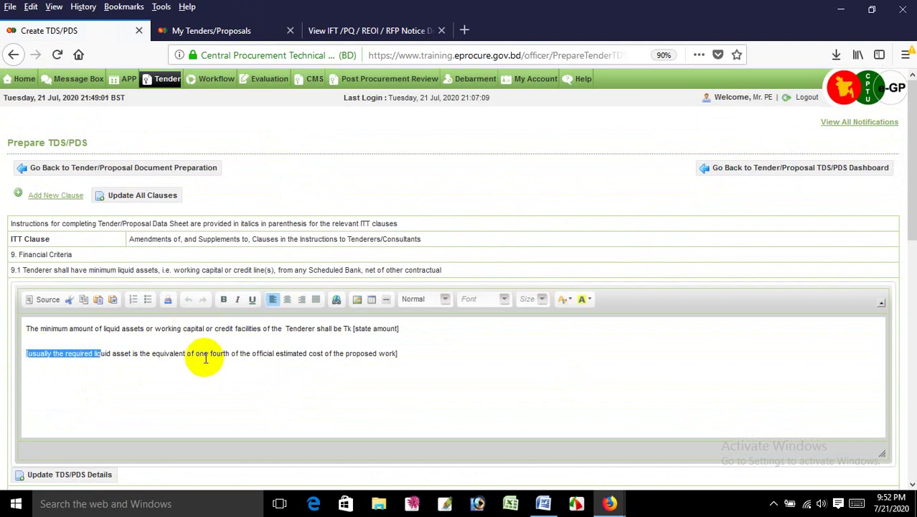
pyautogui.moveTo(195, 353); pyautogui.dragTo(307, 353)
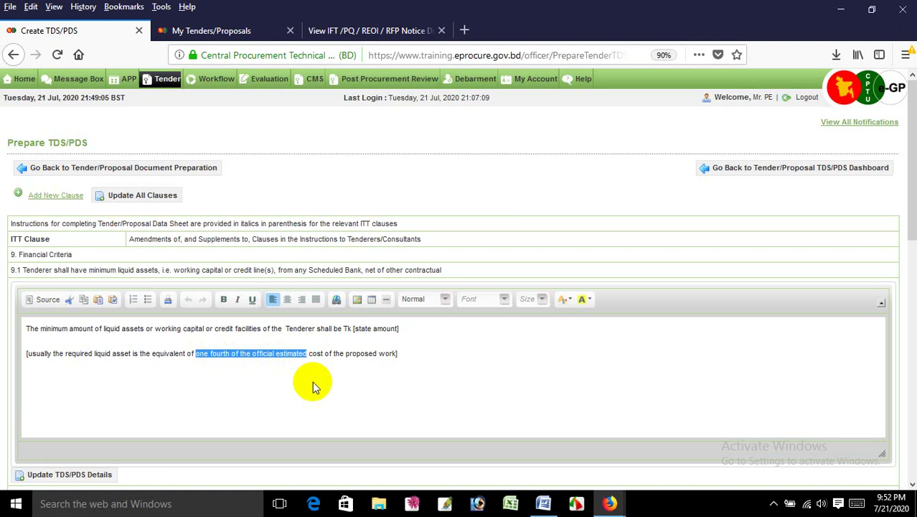
pyautogui.moveTo(352, 328); pyautogui.dragTo(434, 327)
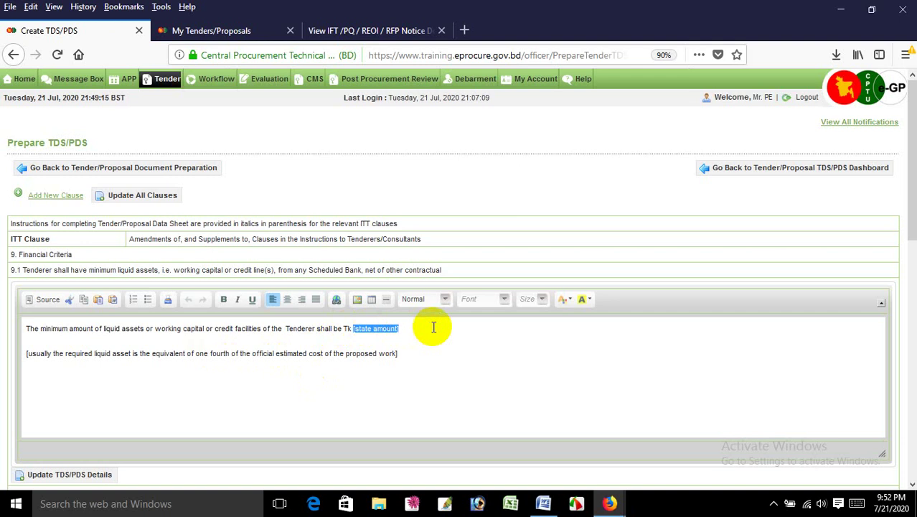
pyautogui.write('100')
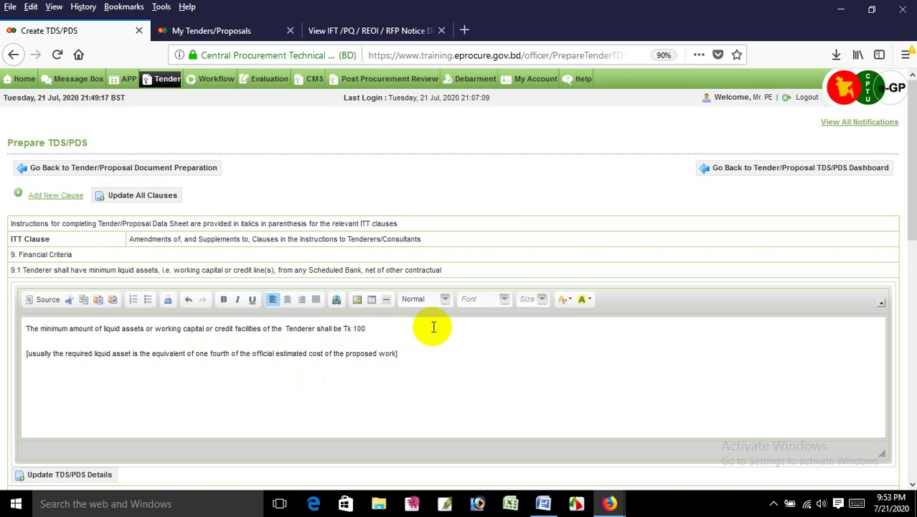
pyautogui.write('0000.00 (Ten Lac) only')
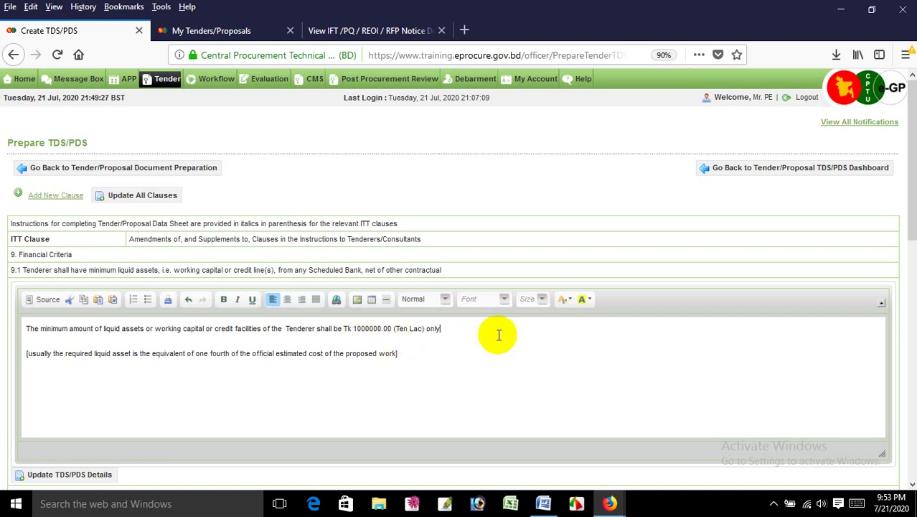
pyautogui.moveTo(440, 327); pyautogui.dragTo(477, 388)
pyautogui.press('Delete')
# - Look over clauses 10.1 and 11.1 without editing them, and update all clauses of the Qualification Criteria sub-section
pyautogui.scroll(-3, 477, 387)
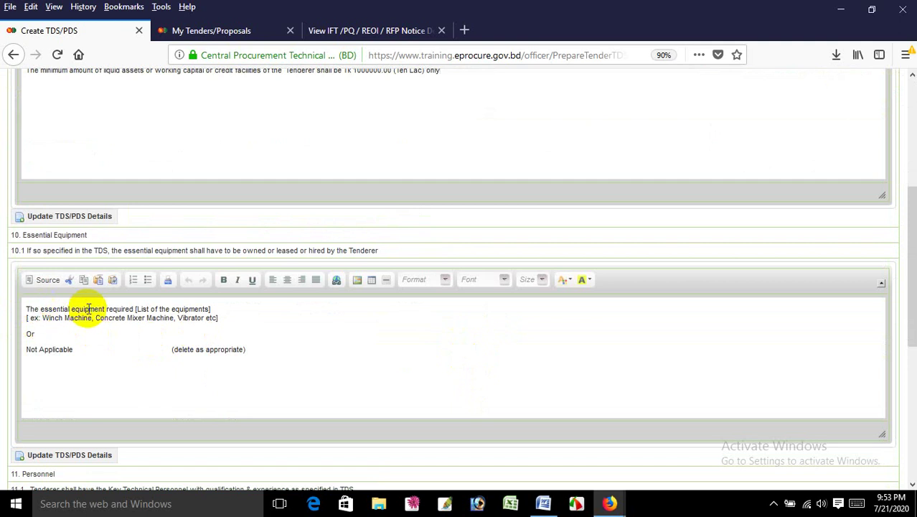
pyautogui.scroll(-3, 93, 310)
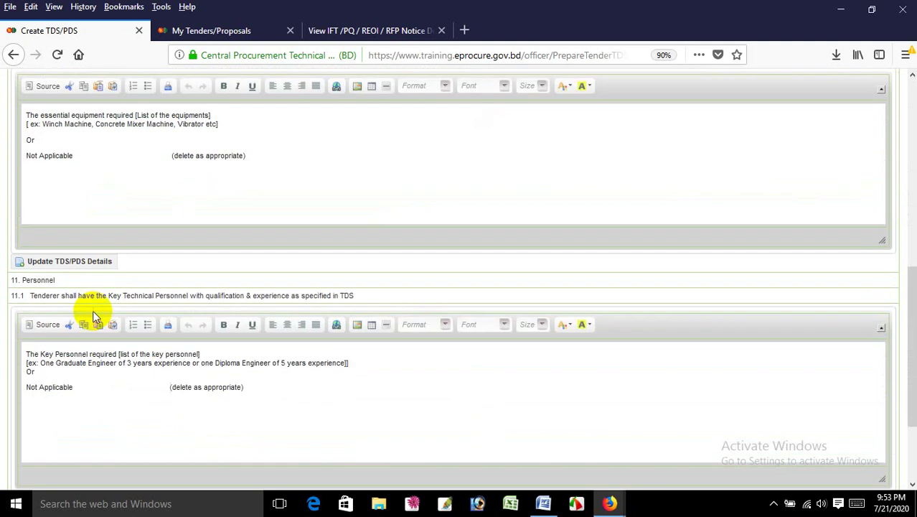
pyautogui.scroll(-2, 115, 338)
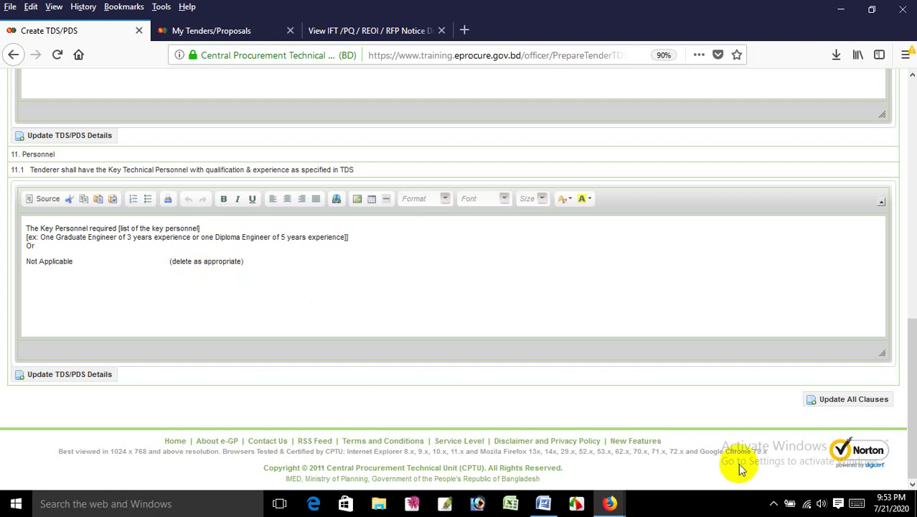
pyautogui.click(873, 401)
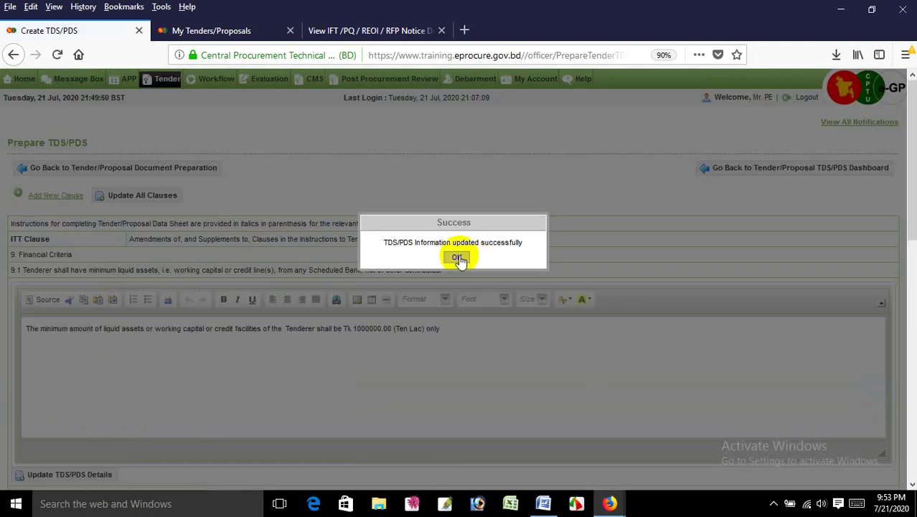
pyautogui.click(456, 257)
# - Return to the TDS/PDS dashboard, open sub-section D. Tender Preparation for editing and look over clauses 15 and 19.1
pyautogui.click(813, 170)
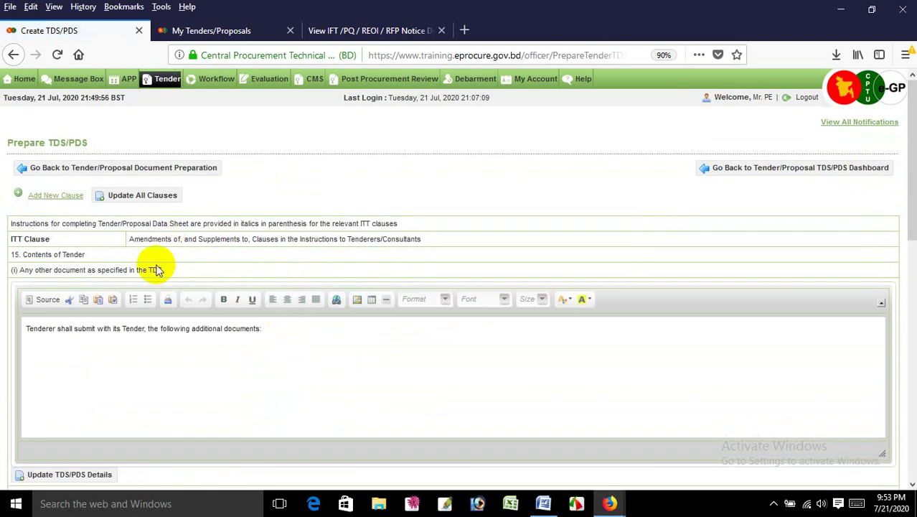
pyautogui.scroll(-5, 154, 269)
pyautogui.scroll(2, 151, 285)
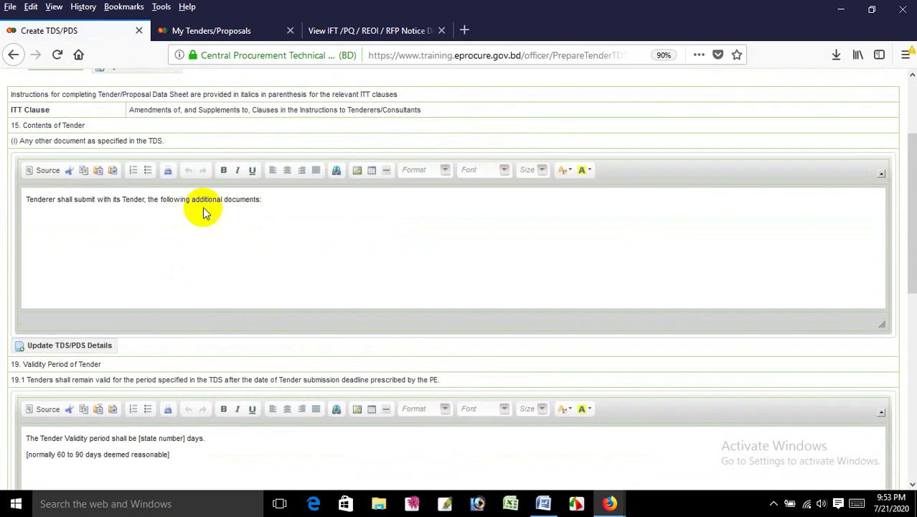
pyautogui.click(275, 200)
pyautogui.scroll(-3, 241, 279)
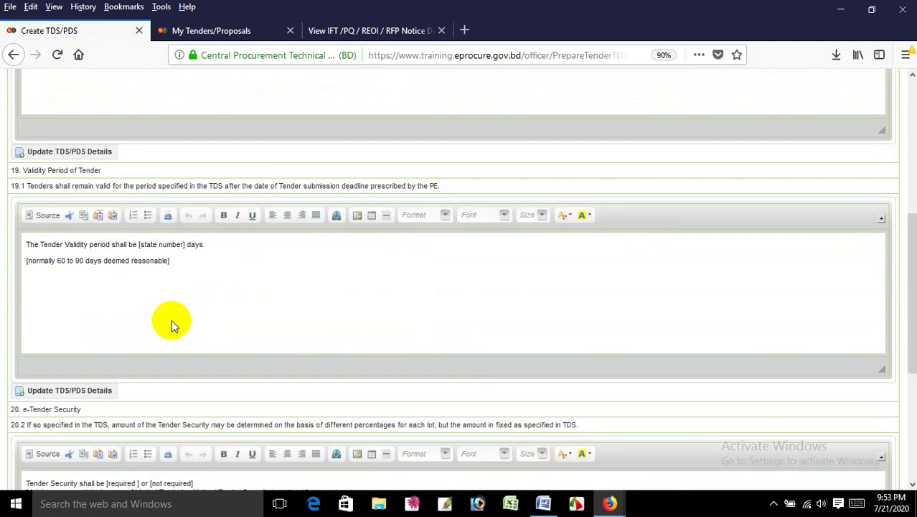
# - Set the tender validity period in clause 19.1 to 60 days and delete the bracketed guidance note
pyautogui.moveTo(140, 244); pyautogui.dragTo(186, 244)
pyautogui.write('60')
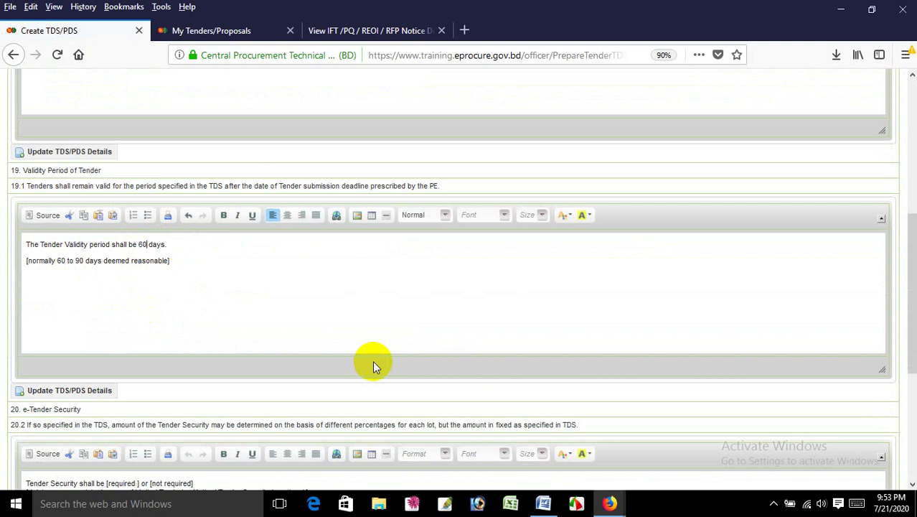
pyautogui.moveTo(180, 242); pyautogui.dragTo(201, 266)
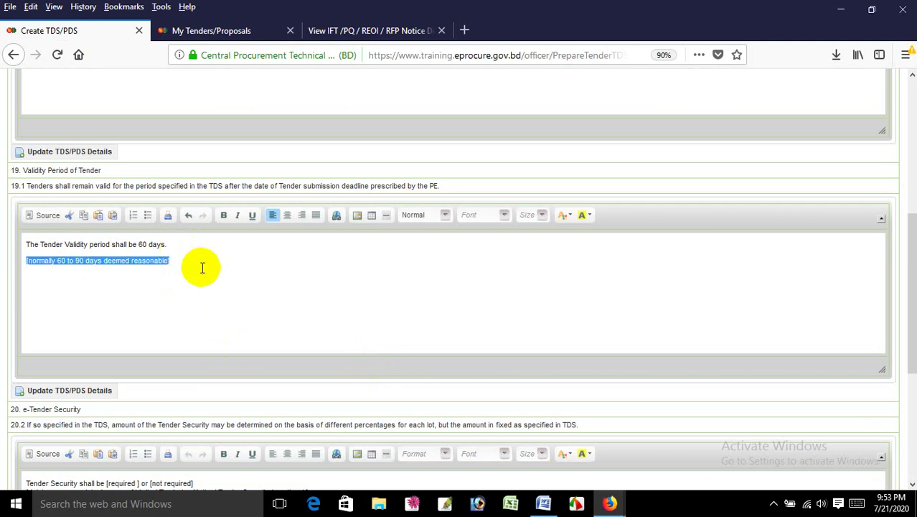
pyautogui.press('BackSpace')
# - Reduce clause 20.2 to "Tender Security shall be 2-3%", without the placeholder and guidance lines, and update all clauses of the Tender Preparation sub-section
pyautogui.scroll(-5, 201, 267)
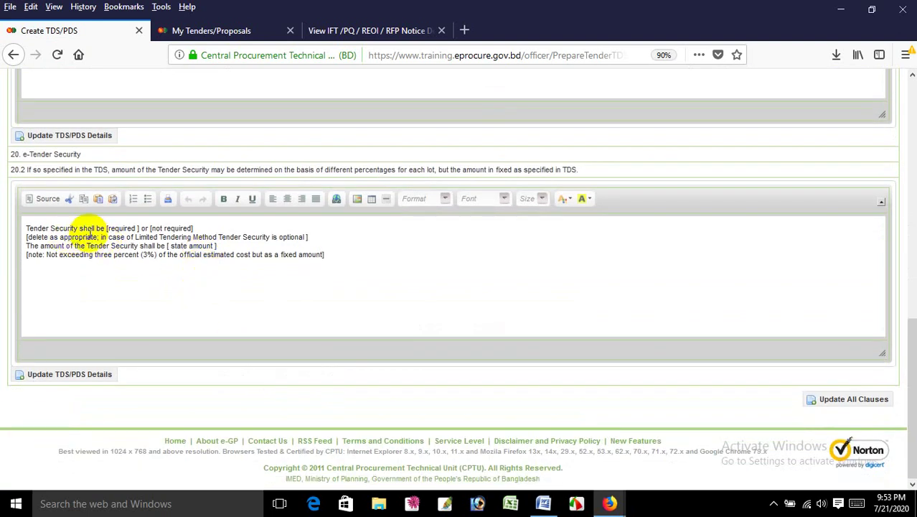
pyautogui.moveTo(106, 227); pyautogui.dragTo(199, 230)
pyautogui.press('BackSpace')
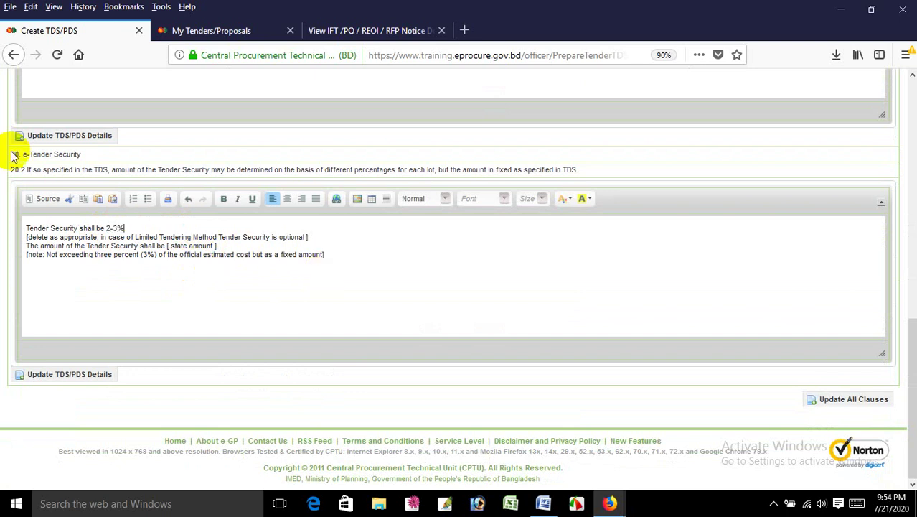
pyautogui.moveTo(135, 227); pyautogui.dragTo(374, 285)
pyautogui.press('BackSpace')
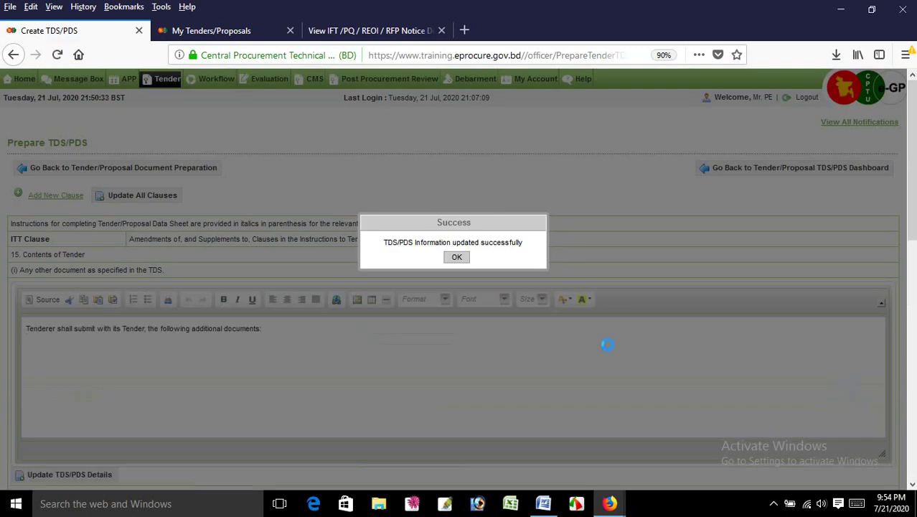
pyautogui.click(452, 258)
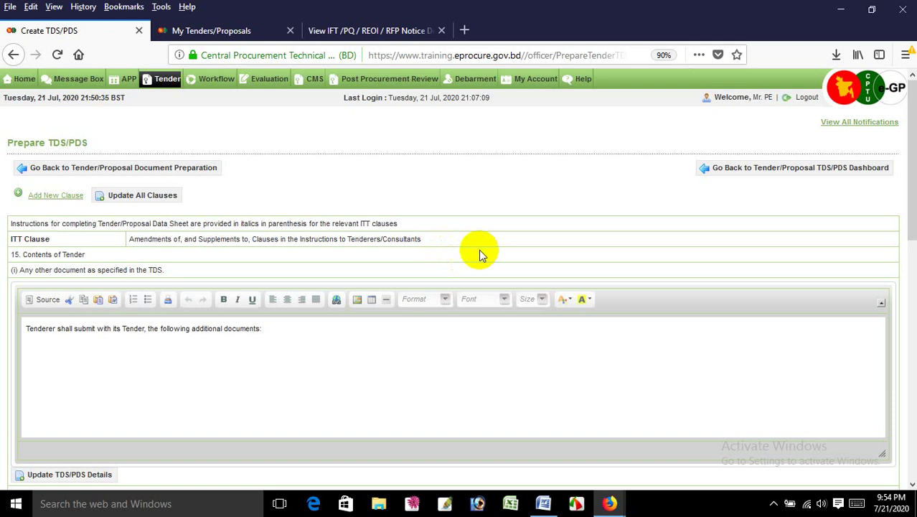
# - Return to the TDS/PDS dashboard and open sub-section G. e-Contract Award for editing
pyautogui.click(728, 170)
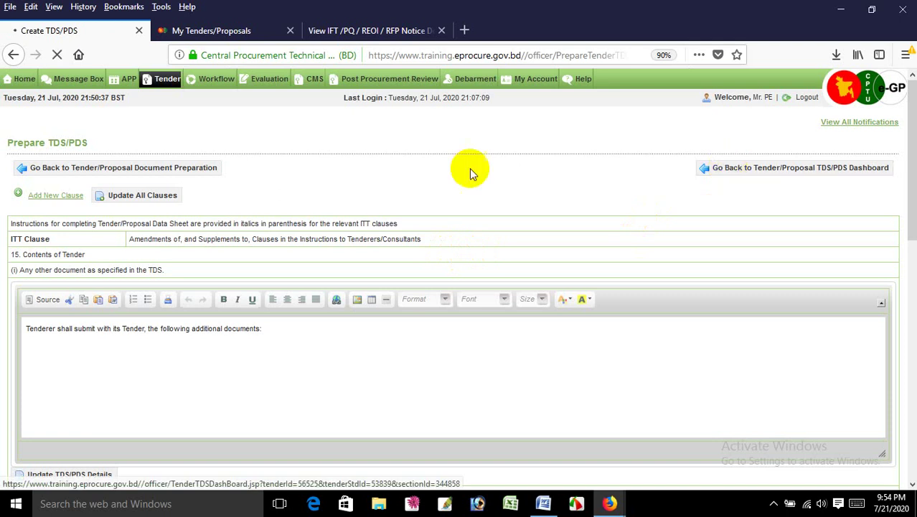
pyautogui.scroll(-1, 235, 274)
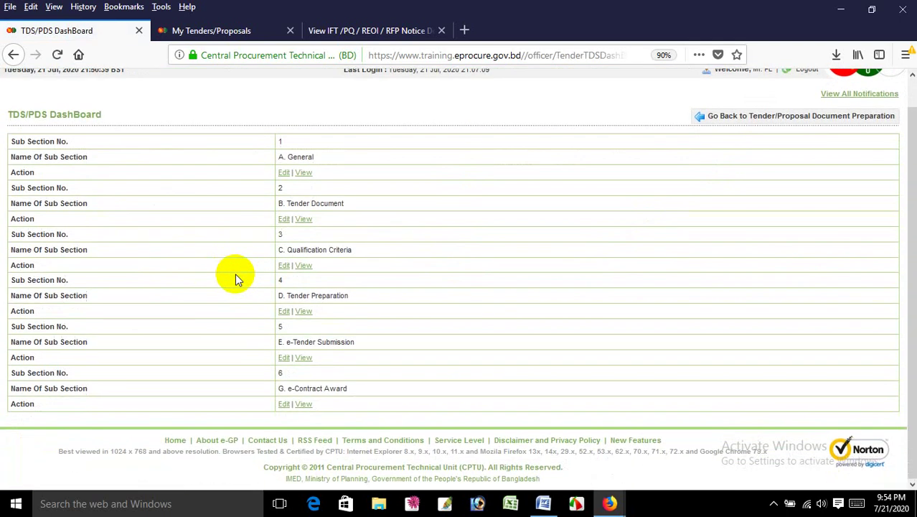
pyautogui.click(284, 405)
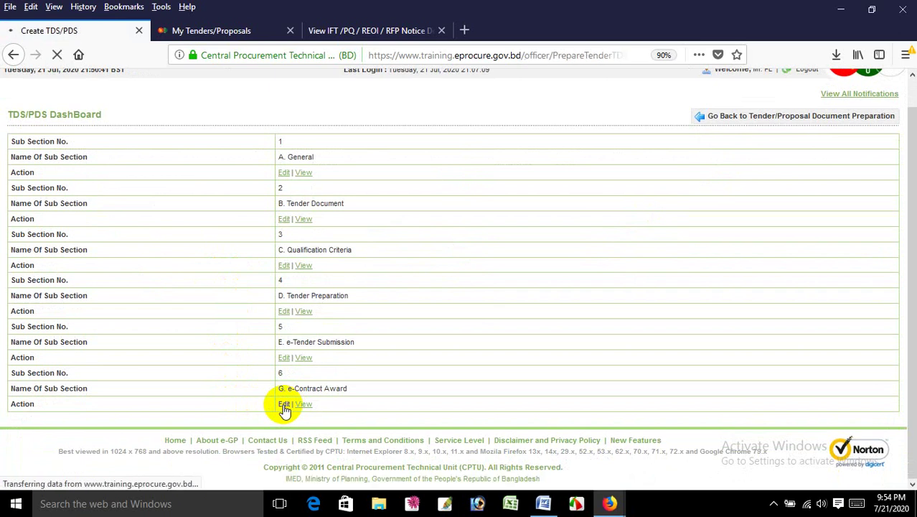
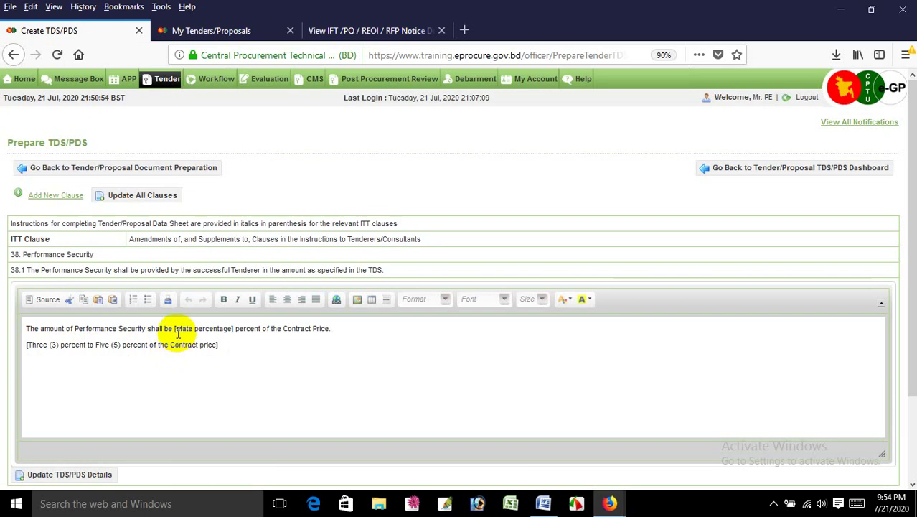
# - Set the performance security in clause 38.1 to 5 percent of the Contract Price and delete the bracketed guidance note
pyautogui.moveTo(175, 330); pyautogui.dragTo(234, 329)
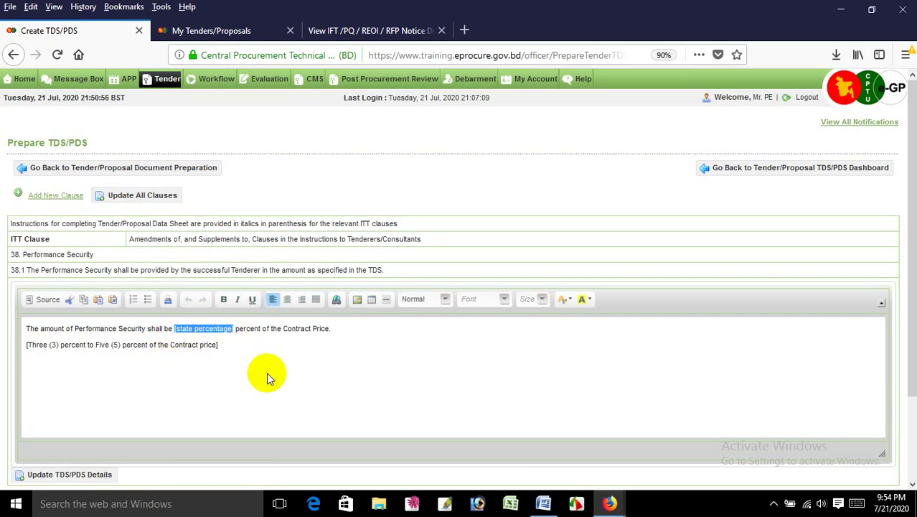
pyautogui.write('5')
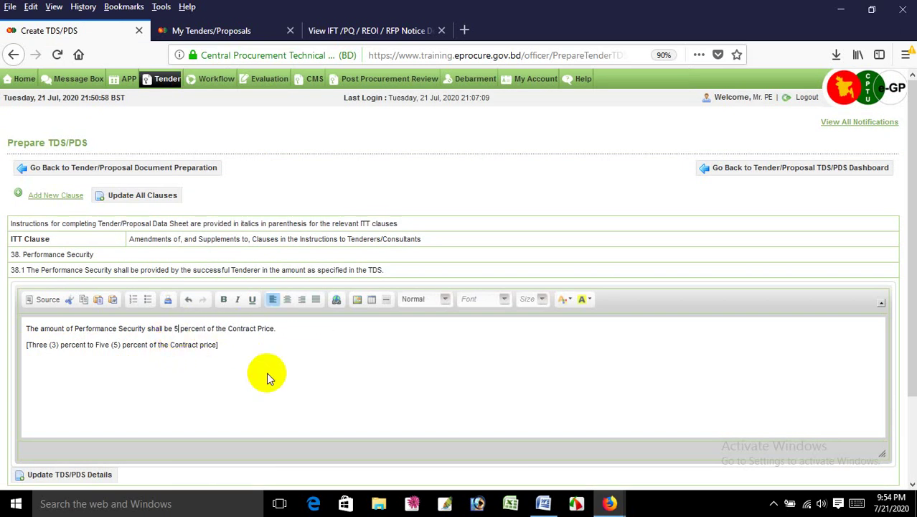
pyautogui.moveTo(272, 332); pyautogui.dragTo(297, 349)
pyautogui.press('Delete')
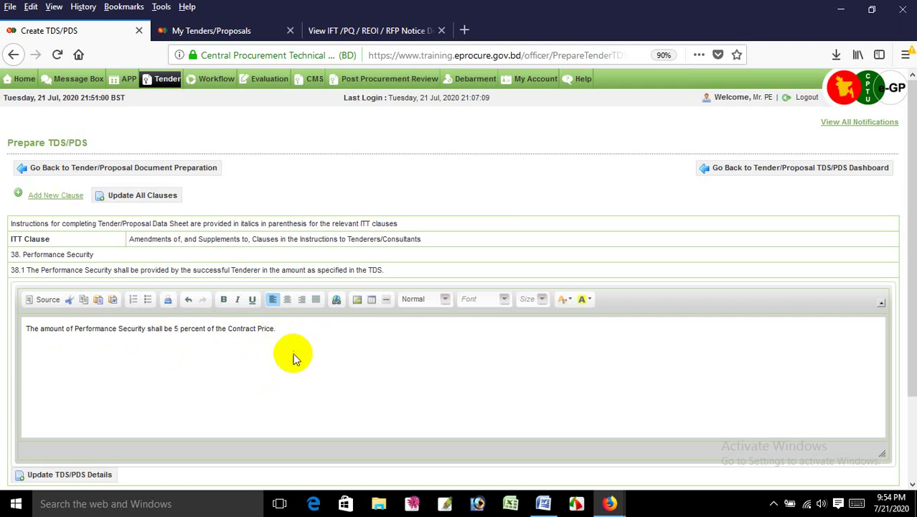
# - Update all clauses of the e-Contract Award sub-section and dismiss the confirmation
pyautogui.scroll(-1, 269, 344)
pyautogui.scroll(-3, 268, 344)
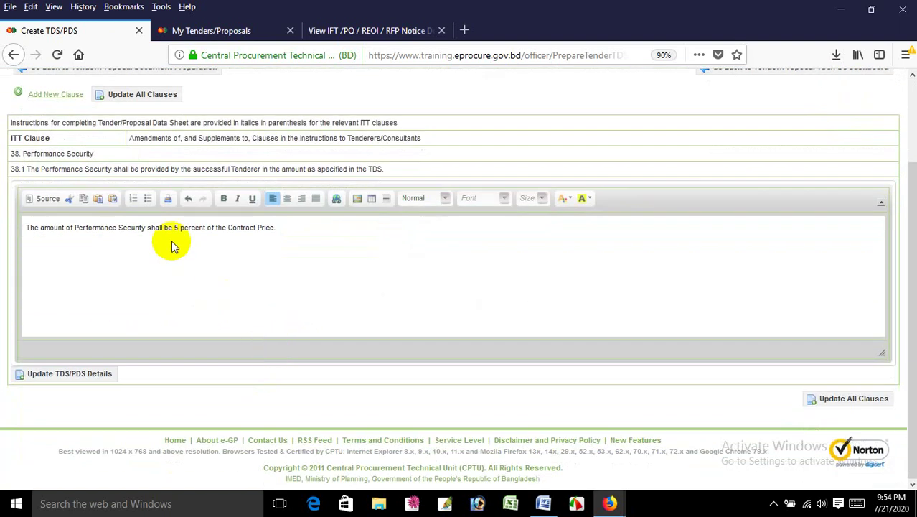
pyautogui.click(864, 398)
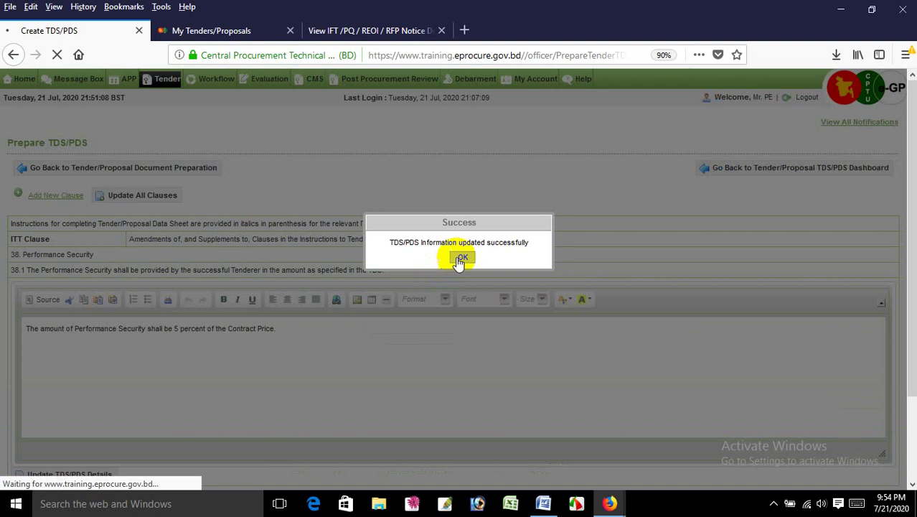
pyautogui.click(461, 259)
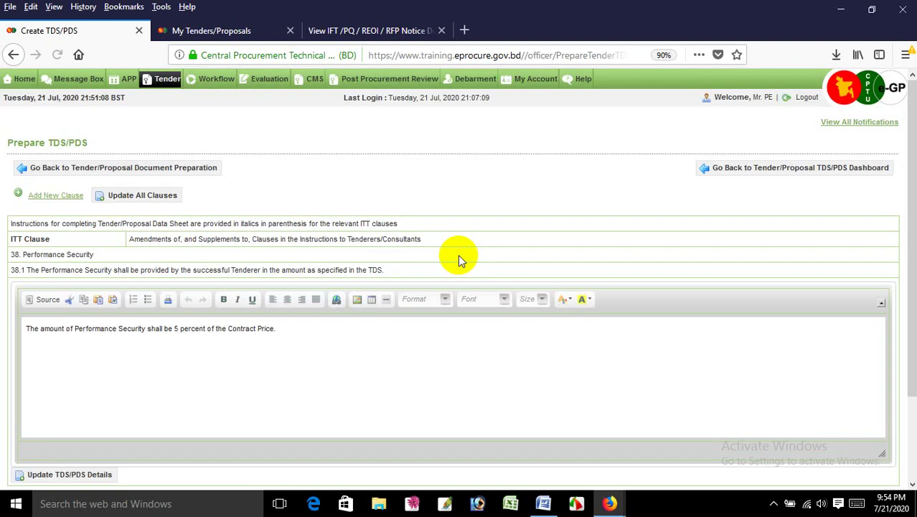
# - Return to the tender document preparation page and open section 2, e-Tender Data Sheet, for viewing
pyautogui.click(850, 172)
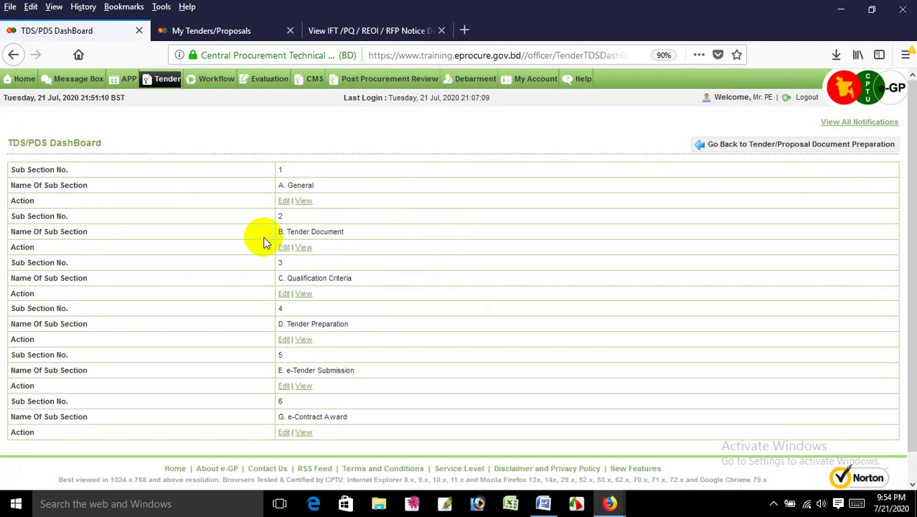
pyautogui.click(772, 143)
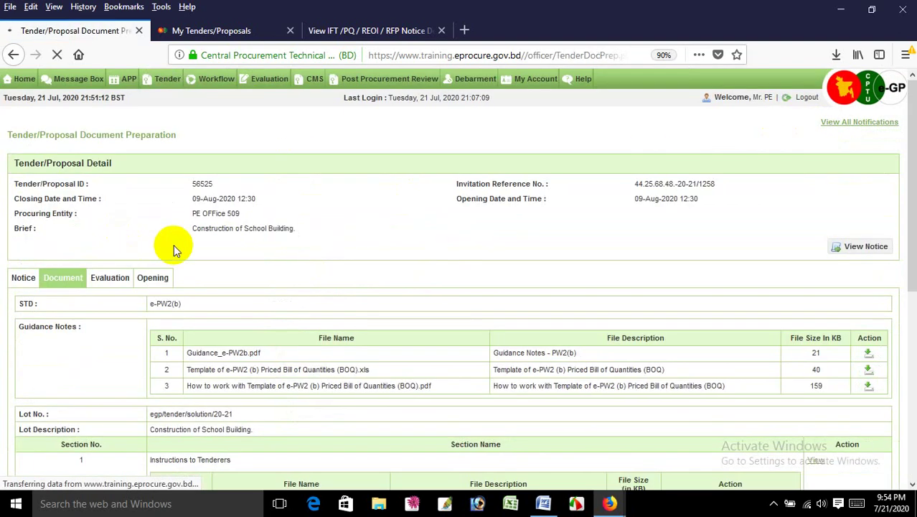
pyautogui.scroll(-2, 575, 320)
pyautogui.scroll(-5, 577, 318)
pyautogui.scroll(3, 753, 215)
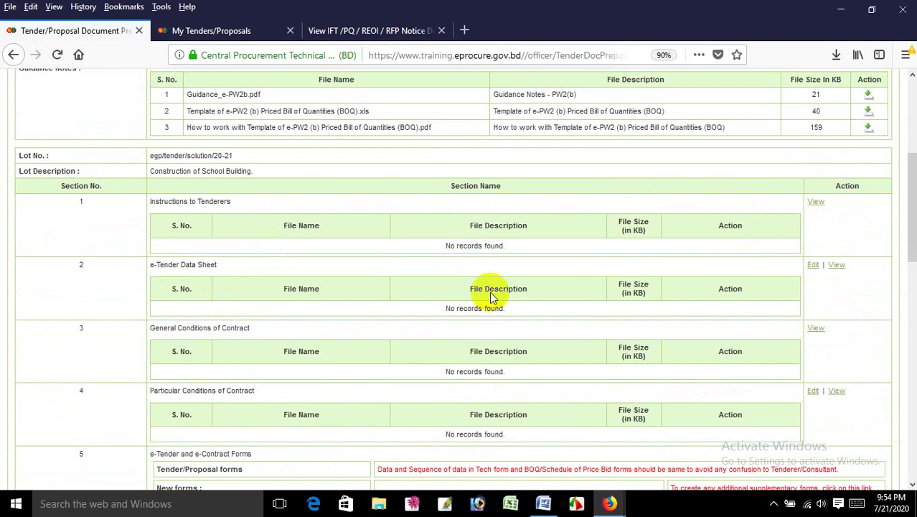
pyautogui.click(837, 265)
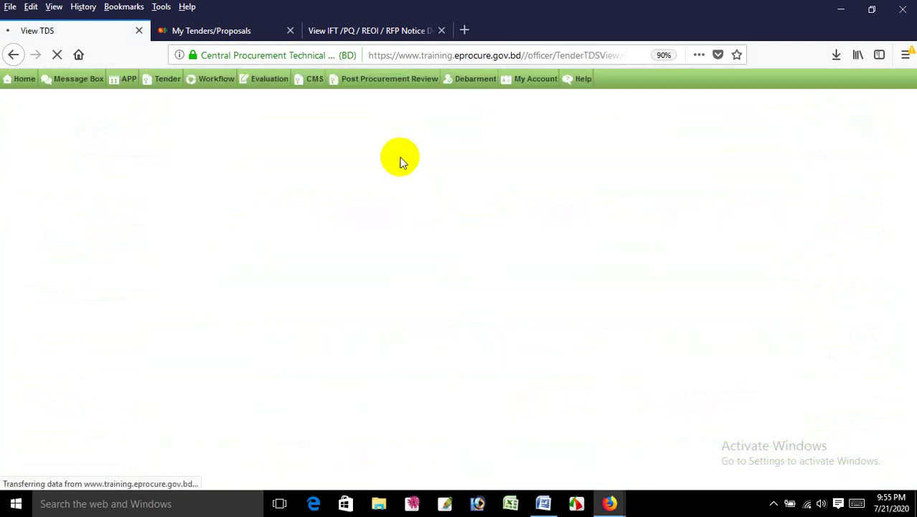
# - Switch to the Word document From, look over the E-GP Tender Solution activities and contact details, and minimize it
pyautogui.click(543, 503)
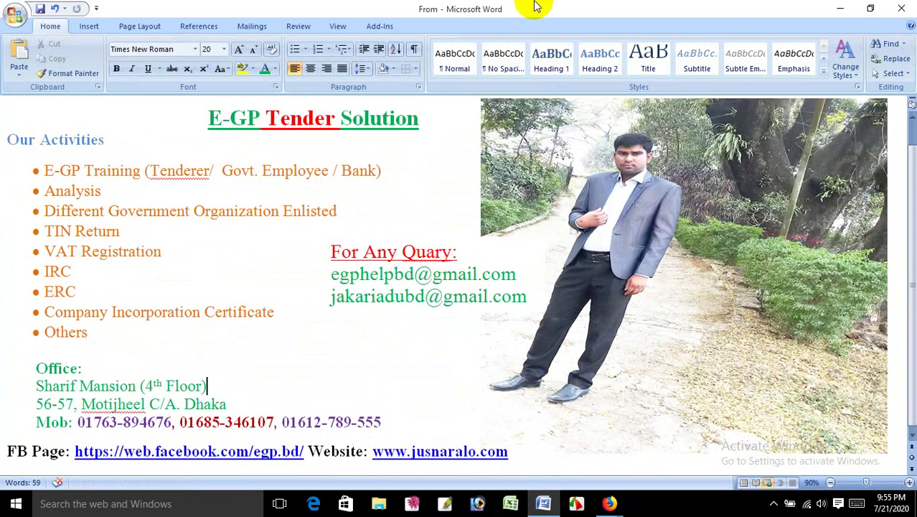
pyautogui.click(870, 7)
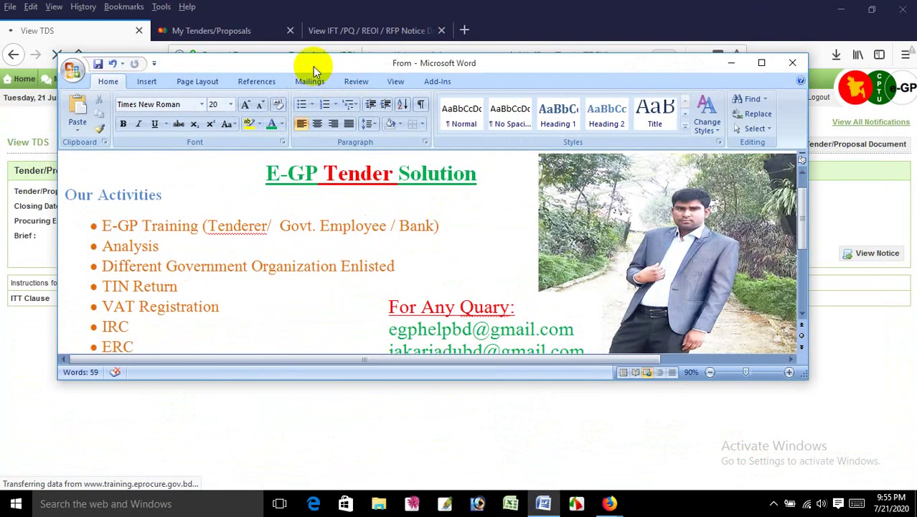
pyautogui.moveTo(311, 68); pyautogui.dragTo(515, 1)
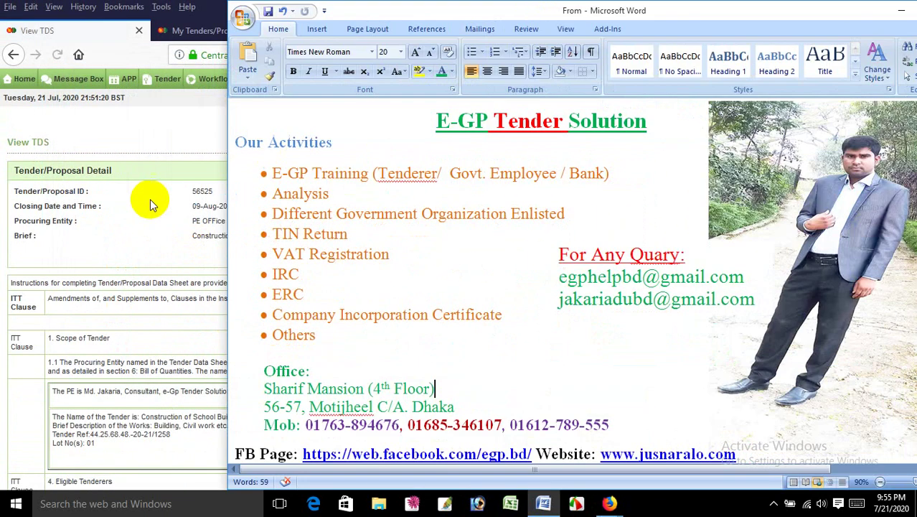
pyautogui.moveTo(227, 171); pyautogui.dragTo(238, 144)
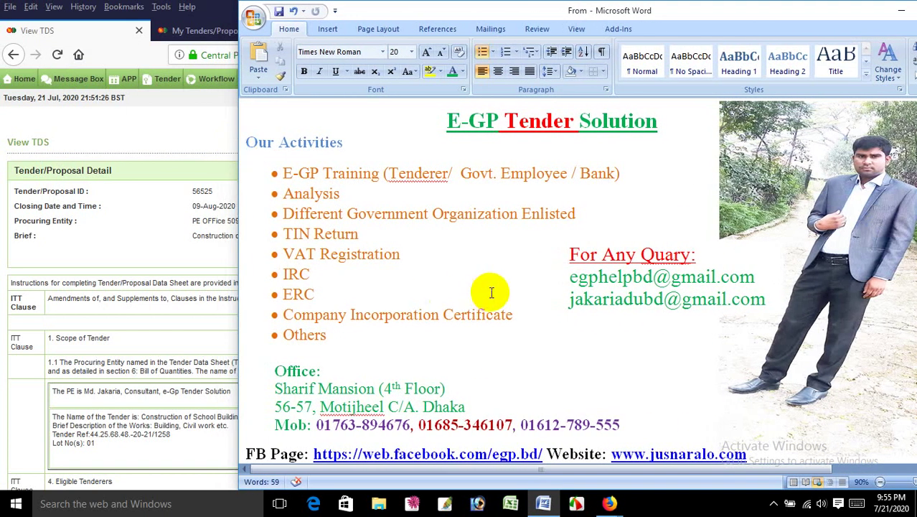
pyautogui.scroll(-1, 491, 292)
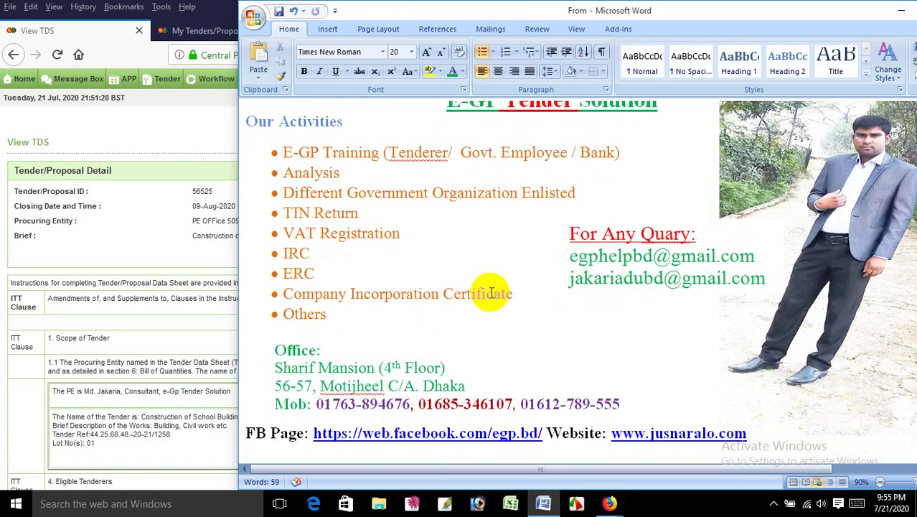
pyautogui.moveTo(857, 10); pyautogui.dragTo(775, 18)
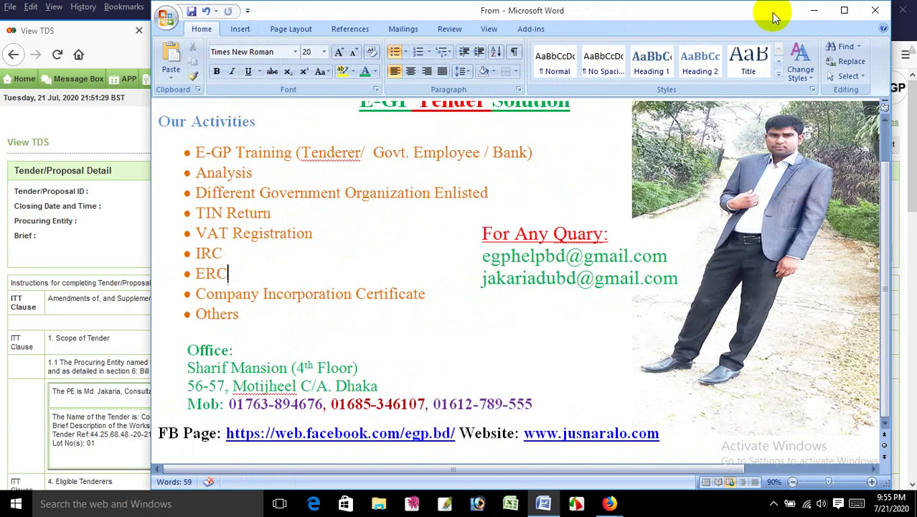
pyautogui.click(844, 13)
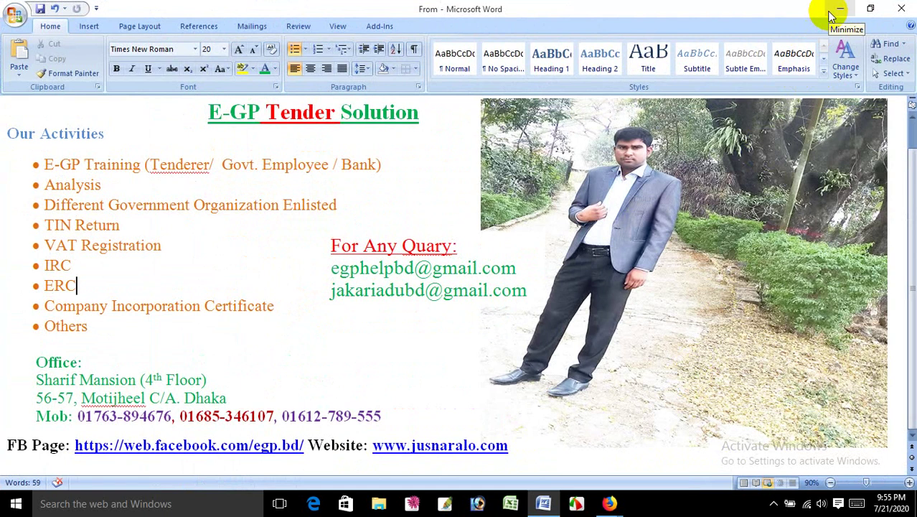
pyautogui.click(832, 13)
# - Review the Tender Data Sheet clauses from A. General to G. e-Contract Award, including the clause 26.1 deadline, and return to the document preparation page
pyautogui.scroll(-3, 279, 362)
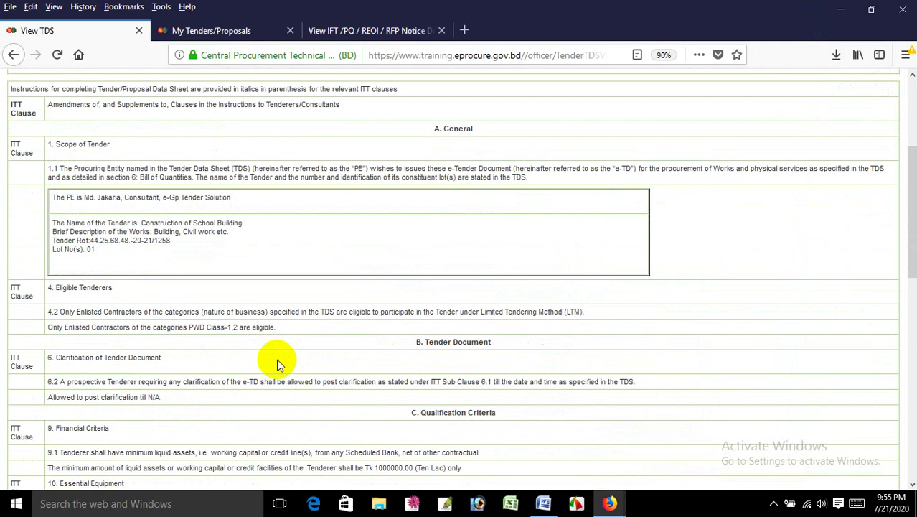
pyautogui.scroll(-2, 227, 211)
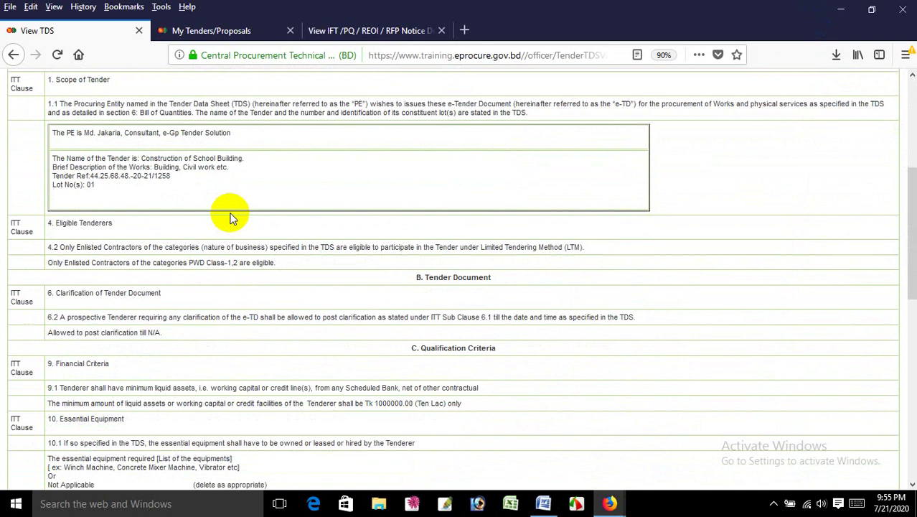
pyautogui.scroll(-3, 232, 228)
pyautogui.scroll(-9, 234, 230)
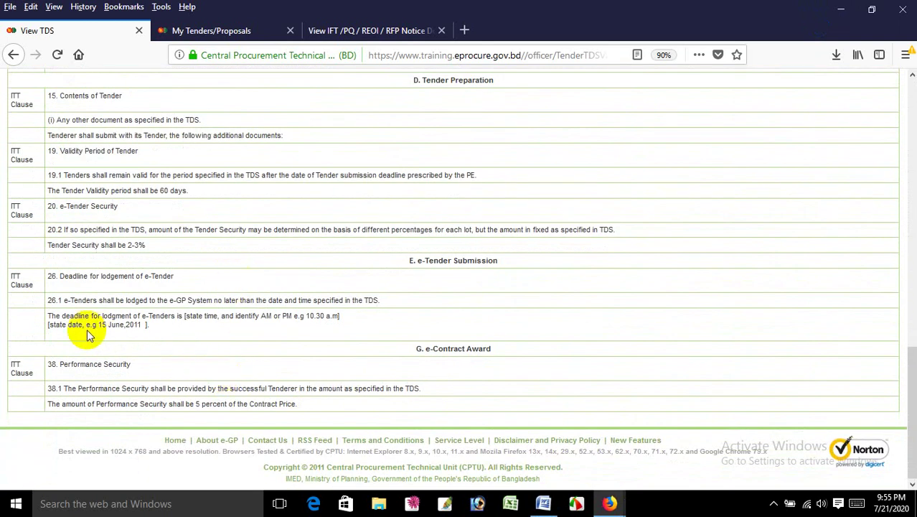
pyautogui.tripleClick(407, 264)
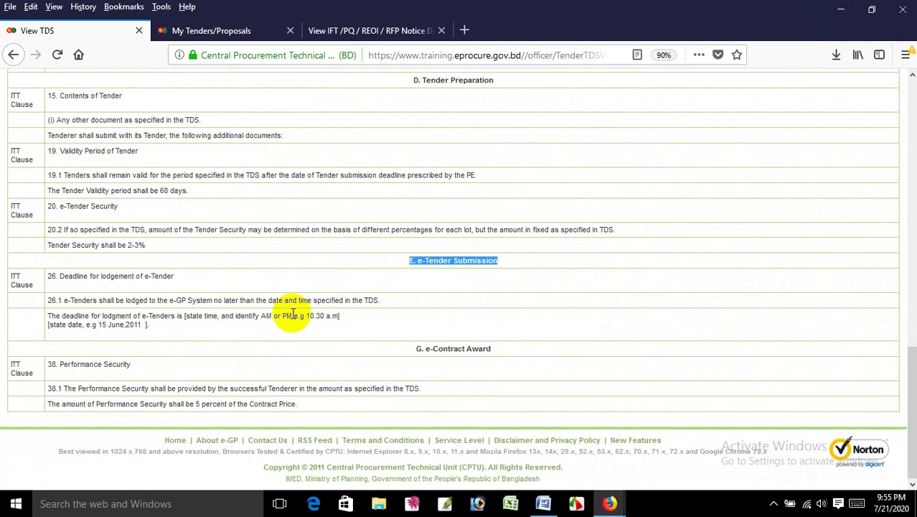
pyautogui.click(162, 313)
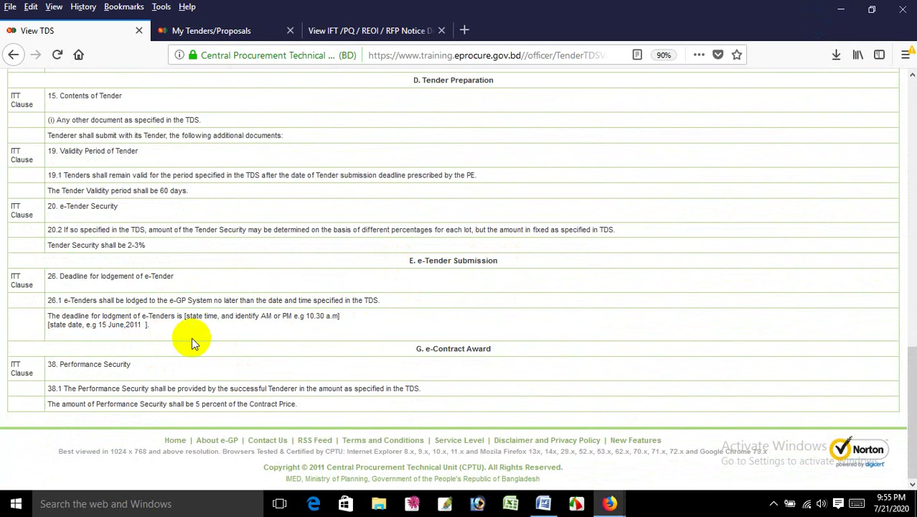
pyautogui.scroll(15, 487, 328)
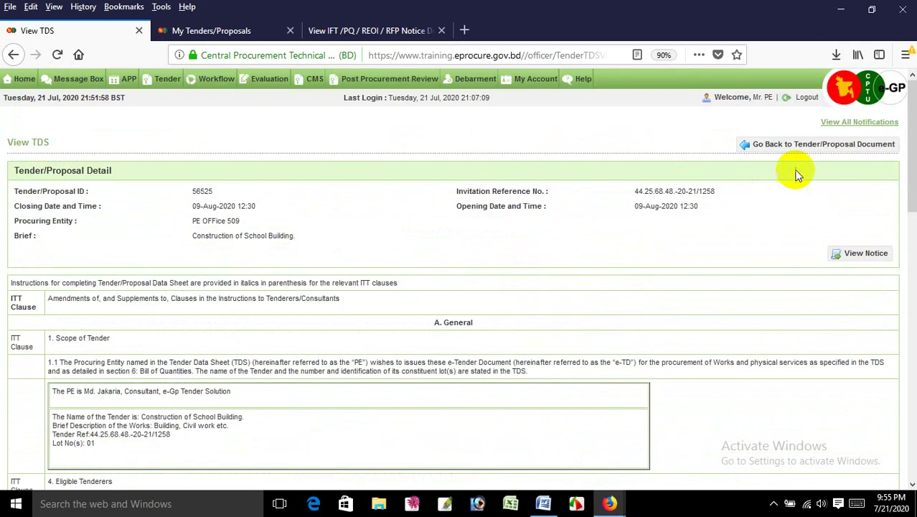
pyautogui.click(798, 144)
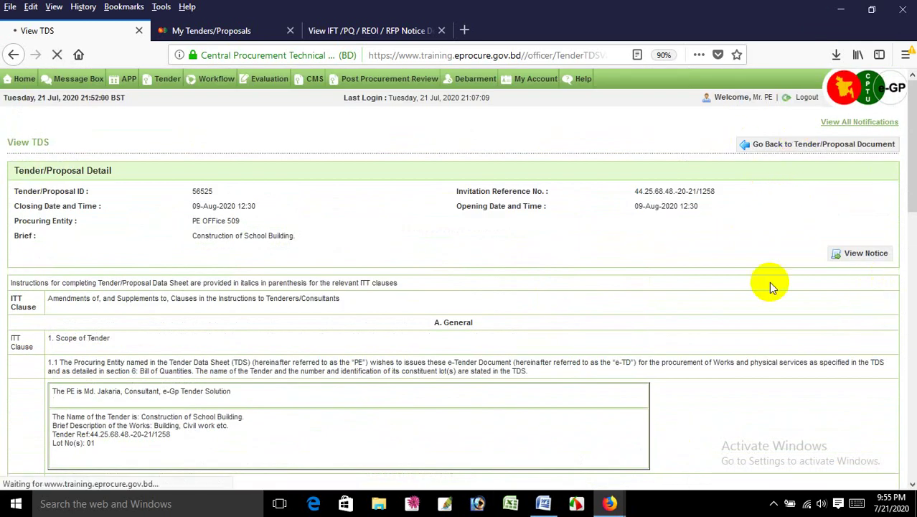
pyautogui.scroll(-3, 789, 351)
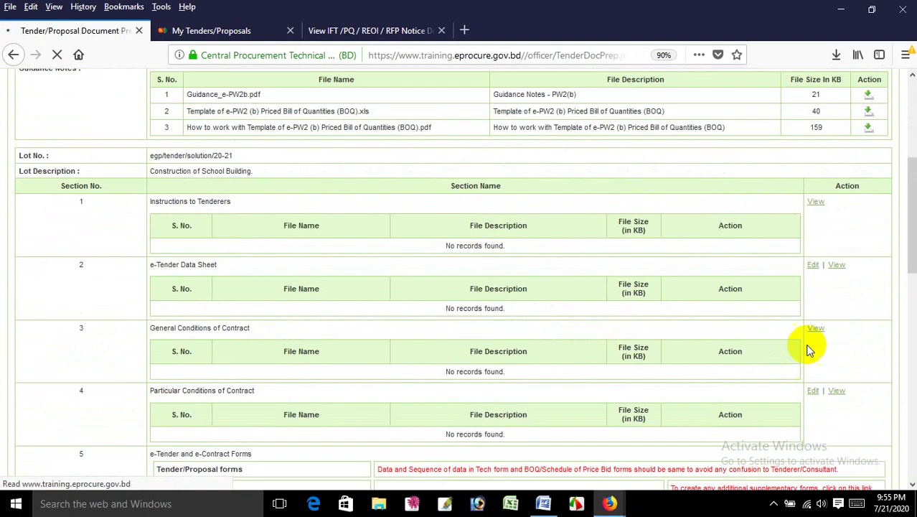
# - Open the Deadline for lodgement of e-Tender sub-section of the e-Tender Data Sheet for editing and delete clause 26.1's time and date placeholders
pyautogui.click(813, 265)
pyautogui.click(285, 386)
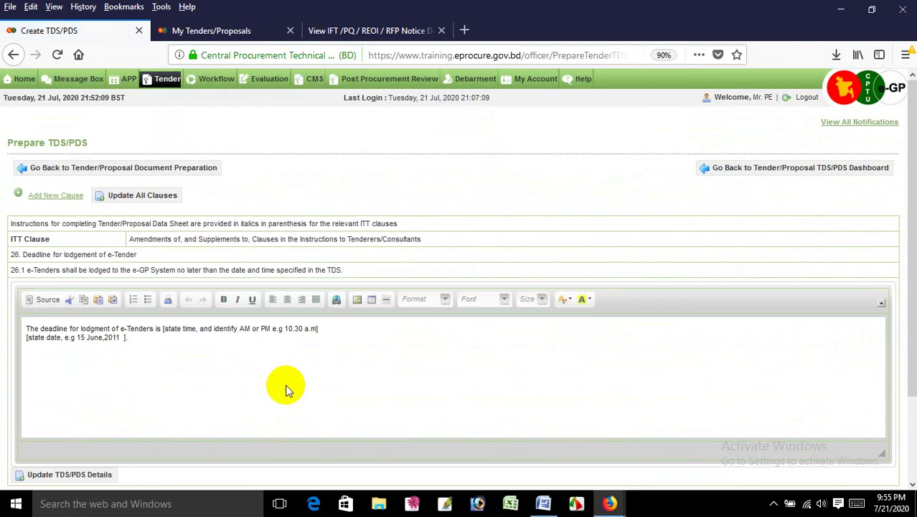
pyautogui.moveTo(163, 328); pyautogui.dragTo(223, 359)
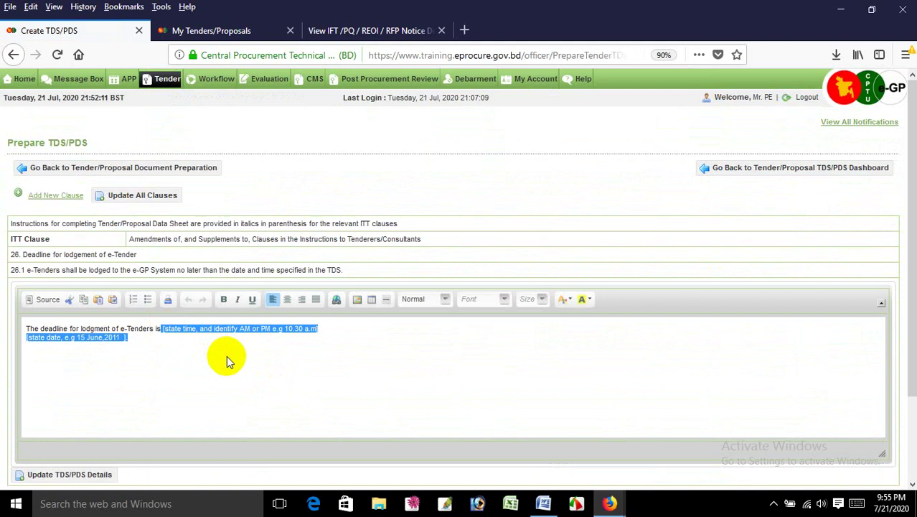
pyautogui.press('Delete')
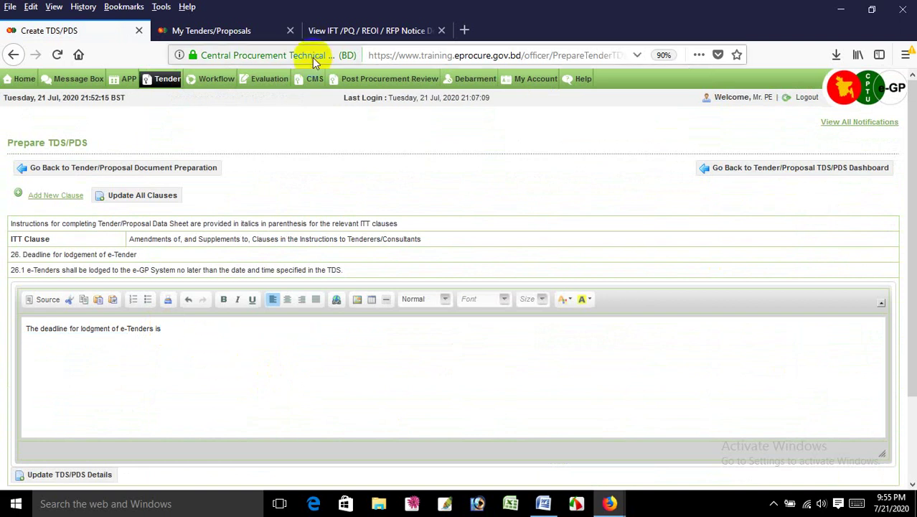
# - Copy the tender closing date and time, 09-Aug-2020 12:30, from the notice details into clause 26.1, save the clause and dismiss the confirmation
pyautogui.moveTo(610, 503)
pyautogui.click(632, 452)
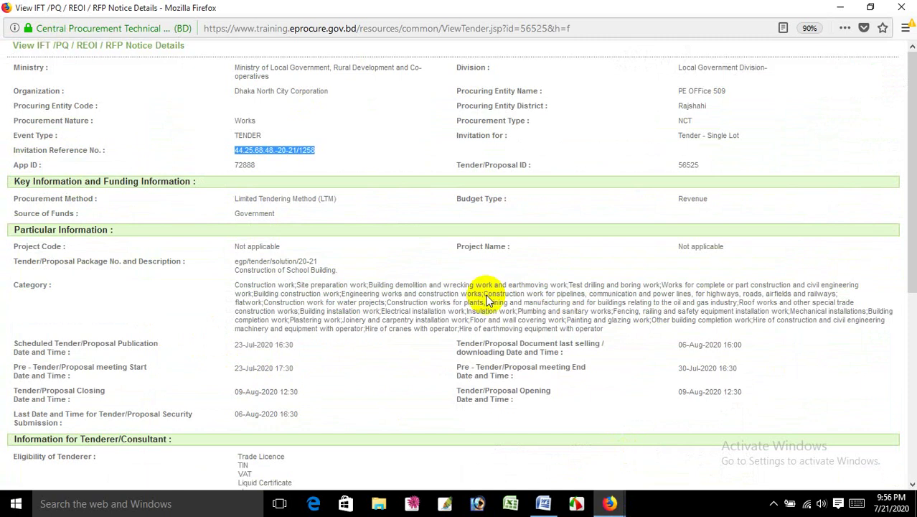
pyautogui.moveTo(233, 391); pyautogui.dragTo(310, 395)
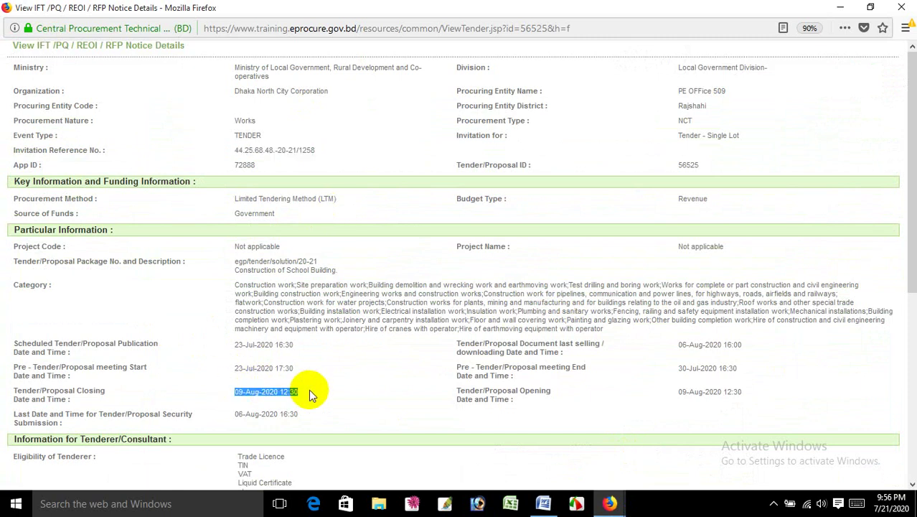
pyautogui.moveTo(609, 503)
pyautogui.click(566, 427)
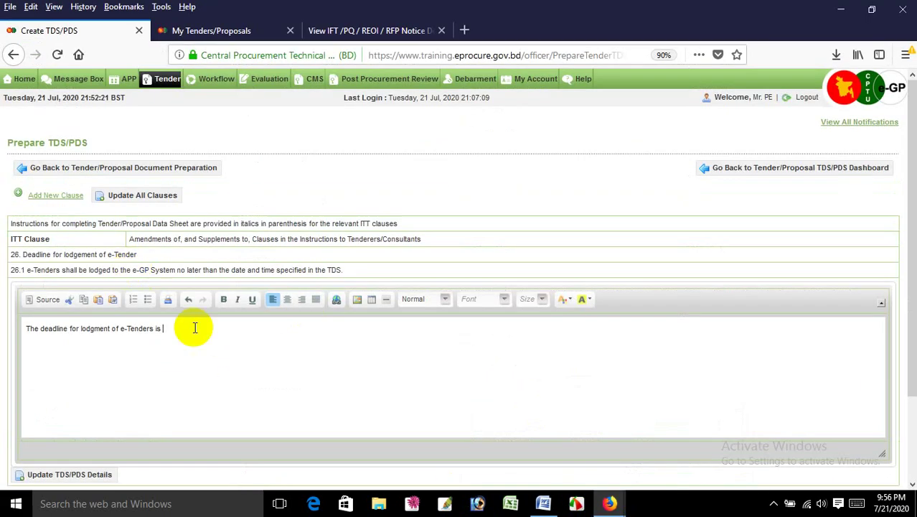
pyautogui.scroll(-3, 215, 317)
pyautogui.click(839, 404)
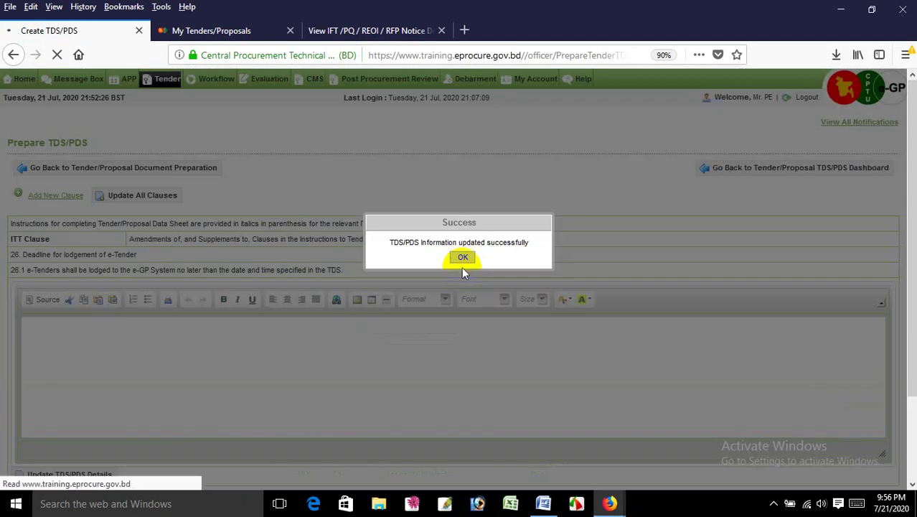
pyautogui.click(463, 258)
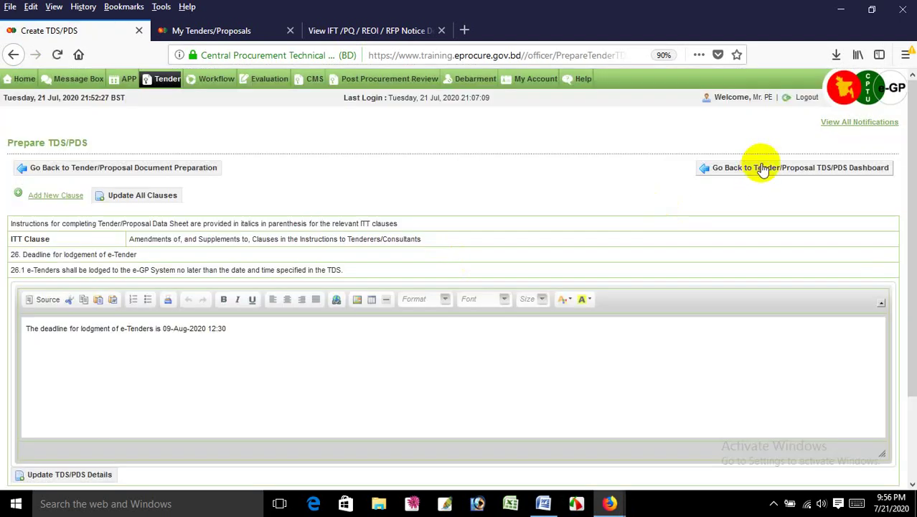
# - Return to the tender document preparation page and review the filled-in e-Tender Data Sheet from start to end
pyautogui.click(762, 167)
pyautogui.click(761, 152)
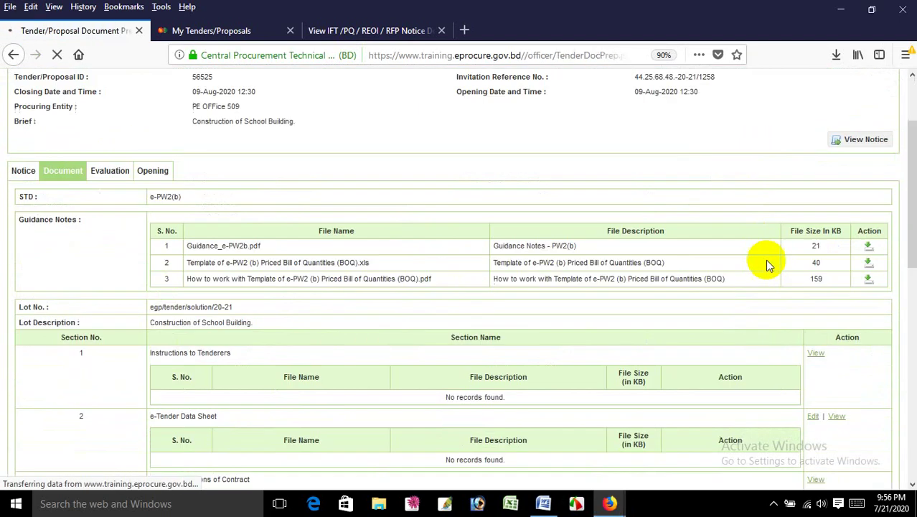
pyautogui.scroll(-3, 763, 262)
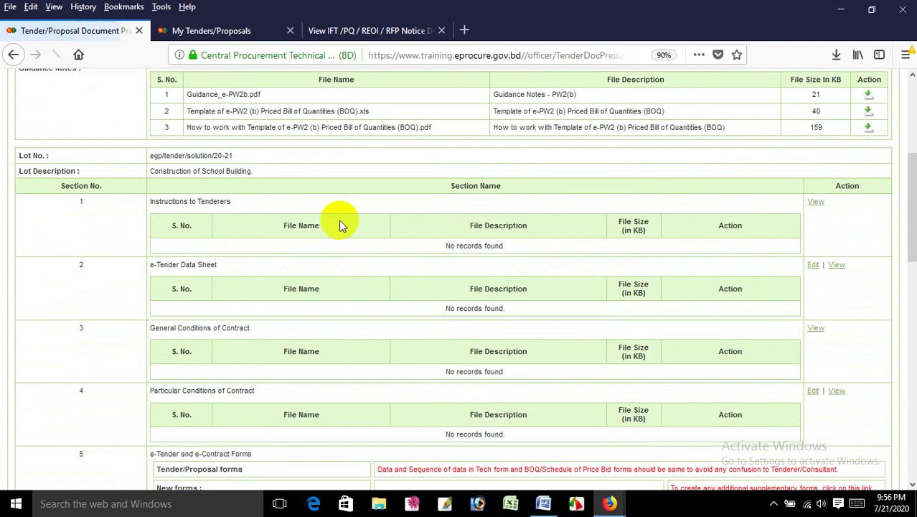
pyautogui.click(837, 265)
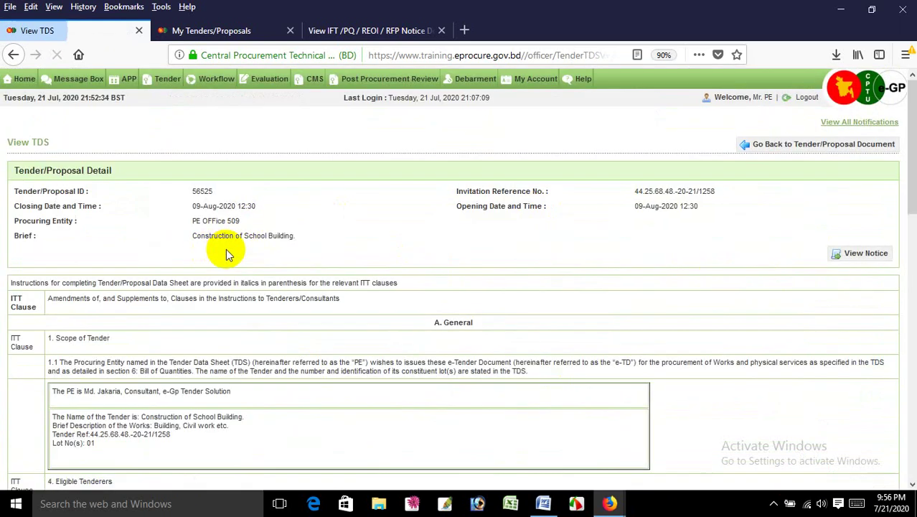
pyautogui.scroll(-10, 226, 251)
pyautogui.scroll(-3, 226, 256)
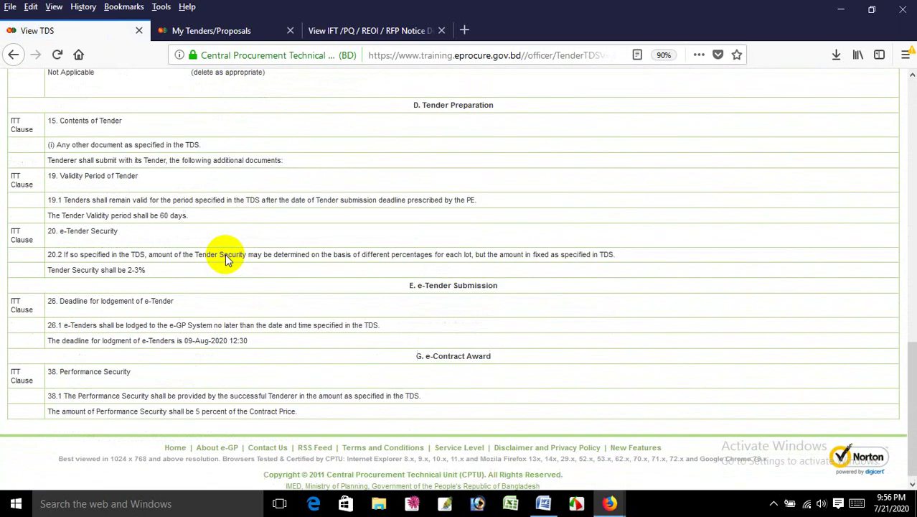
pyautogui.scroll(6, 244, 265)
pyautogui.scroll(10, 251, 271)
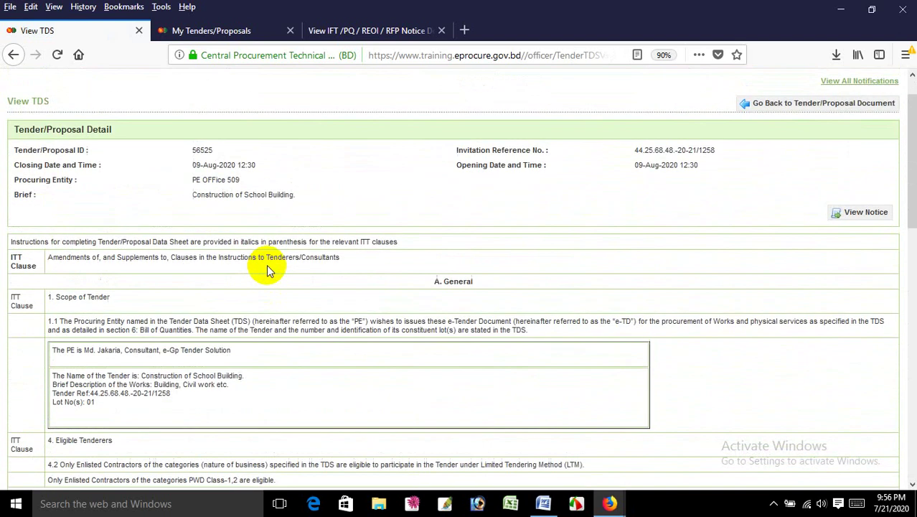
# - Go back to the tender document and open the A. General subsection of the Particular Conditions of Contract for editing
pyautogui.click(801, 151)
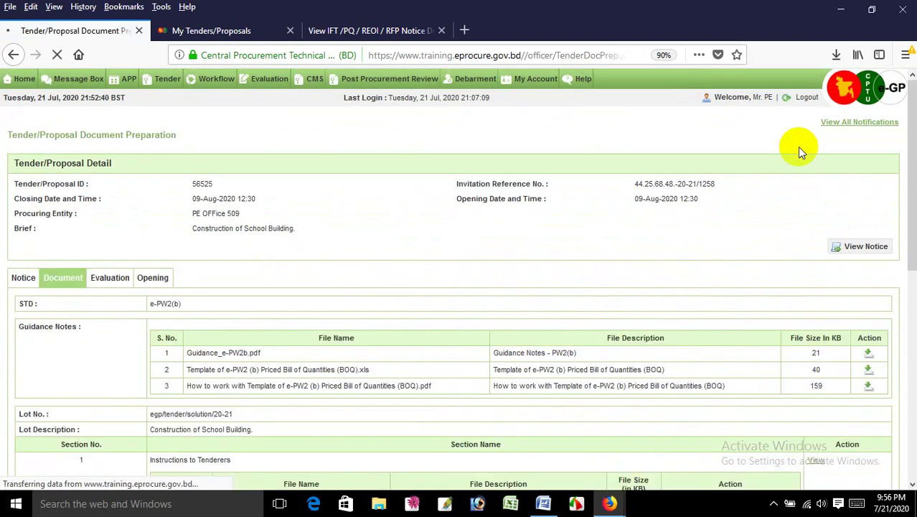
pyautogui.scroll(-10, 327, 223)
pyautogui.scroll(3, 328, 223)
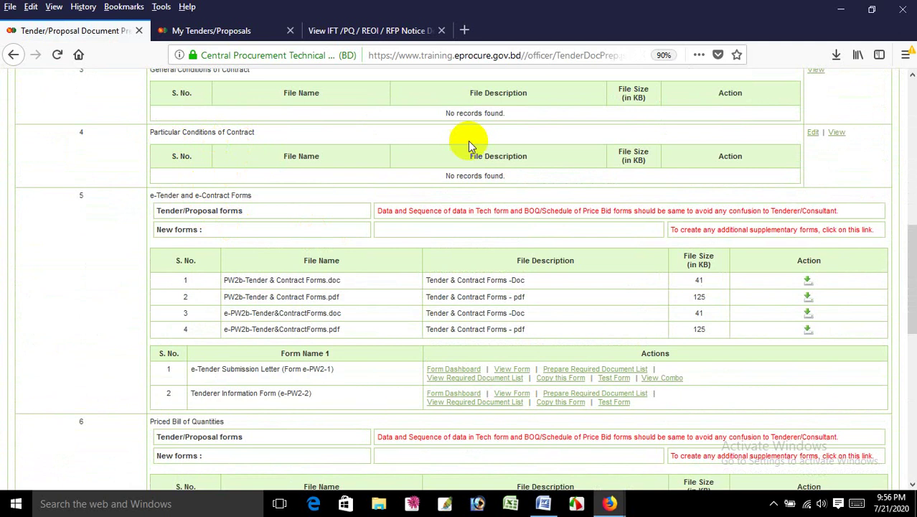
pyautogui.click(813, 132)
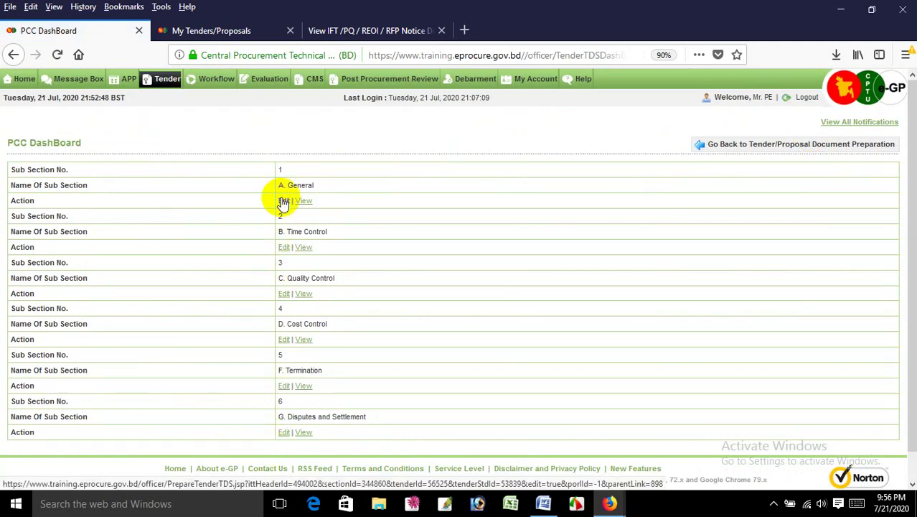
pyautogui.click(283, 201)
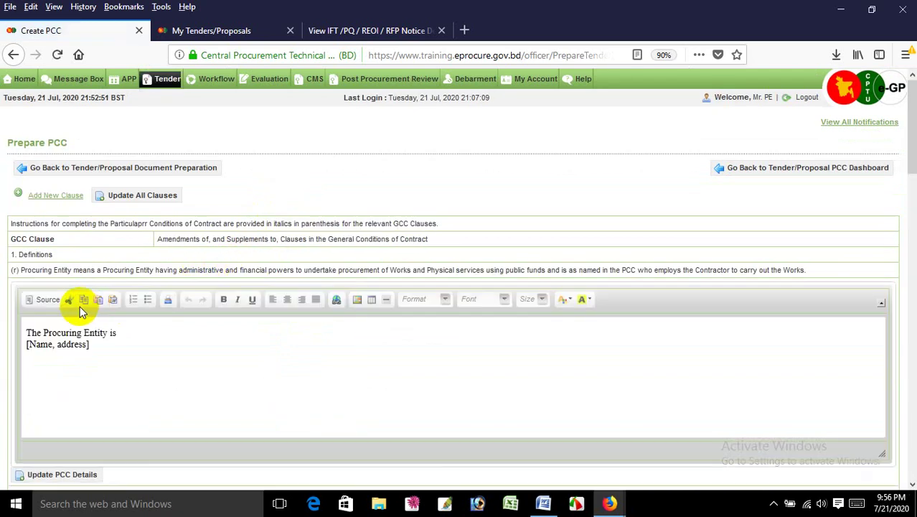
# - In clause 1(r), replace the [Name, address] placeholder with the procuring entity's name and two phone numbers
pyautogui.click(106, 328)
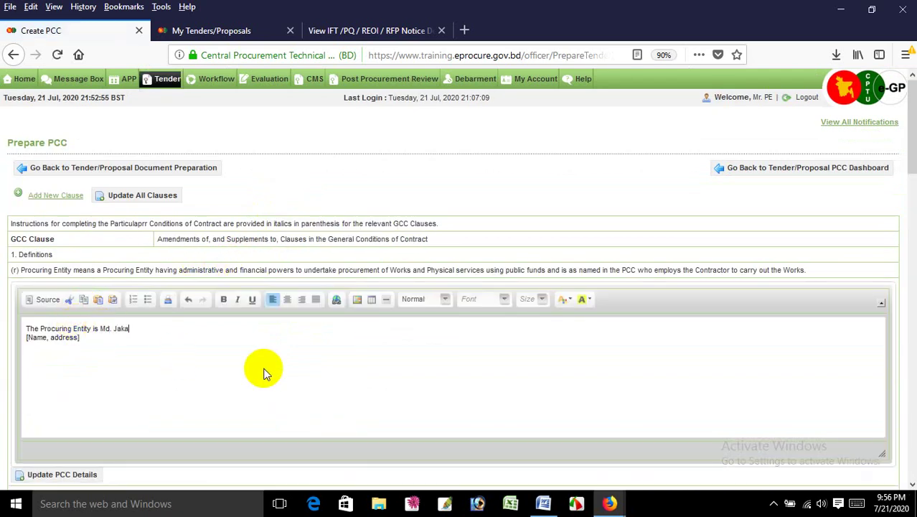
pyautogui.write('Md. Jakaria')
pyautogui.press('Return')
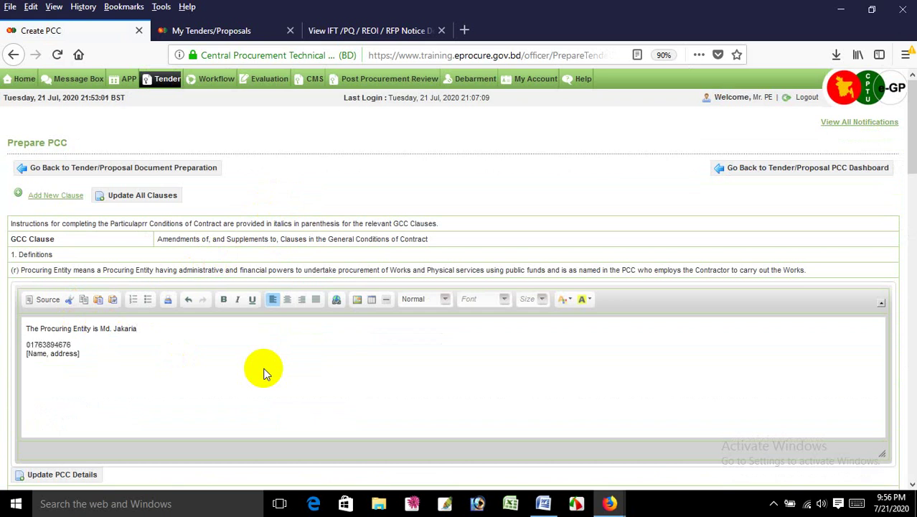
pyautogui.press('Delete')
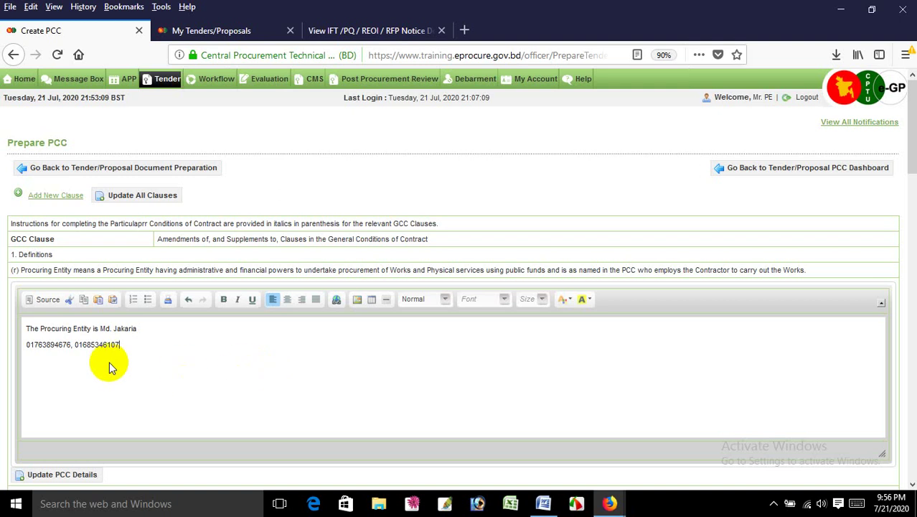
# - Insert a hyphen after the fifth digit of each phone number in clause 1(r)
pyautogui.click(48, 344)
pyautogui.write('-')
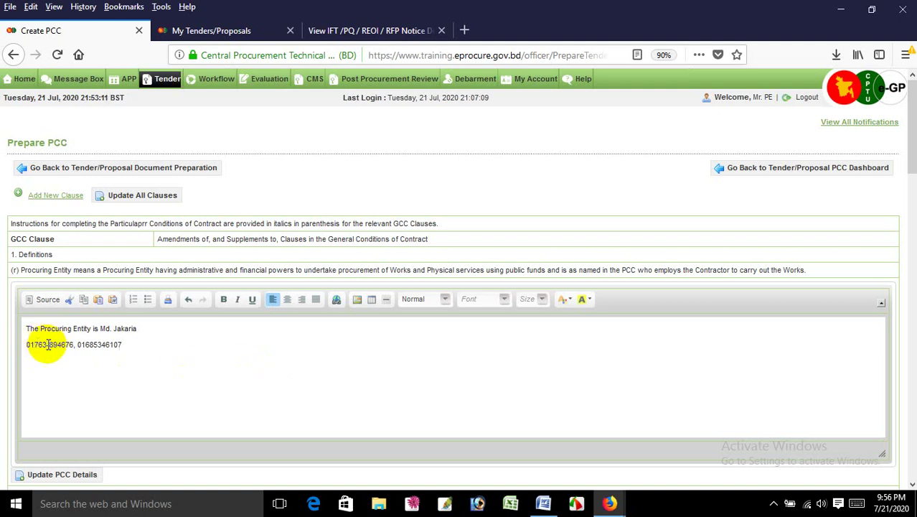
pyautogui.click(97, 344)
pyautogui.write('-')
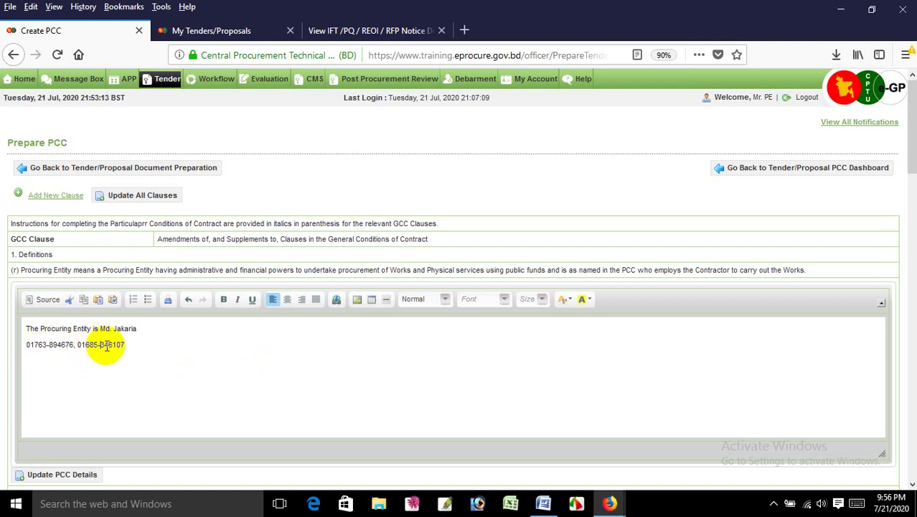
# - Examine the placeholders in the Project Manager, Site, Works, other contract documents and possession of the site clauses
pyautogui.scroll(-3, 151, 351)
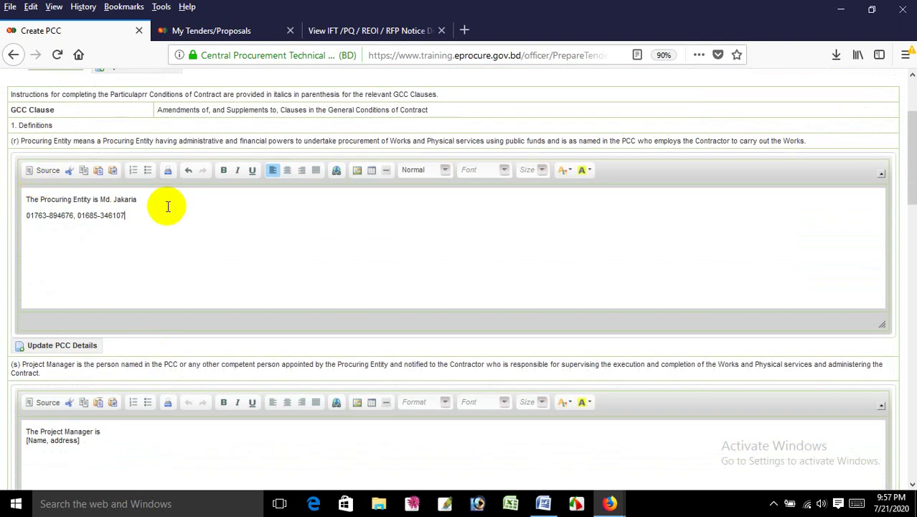
pyautogui.scroll(-3, 127, 312)
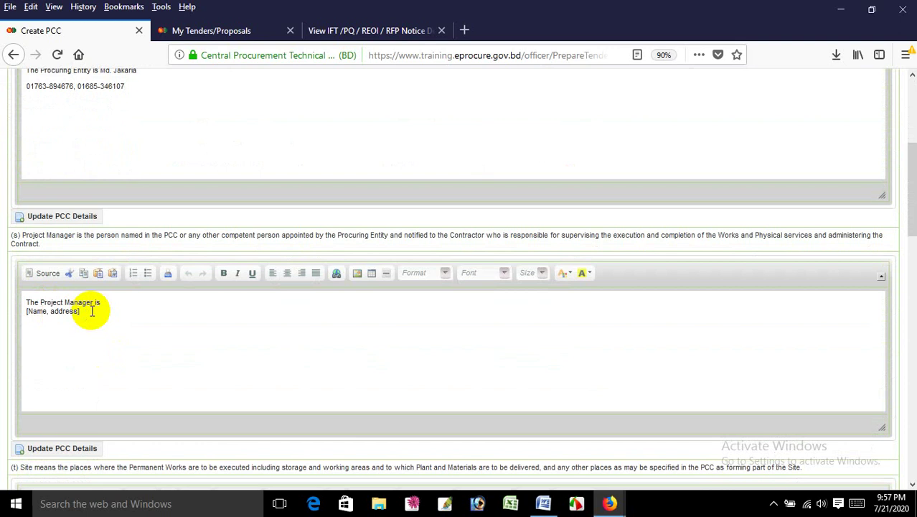
pyautogui.scroll(1, 72, 322)
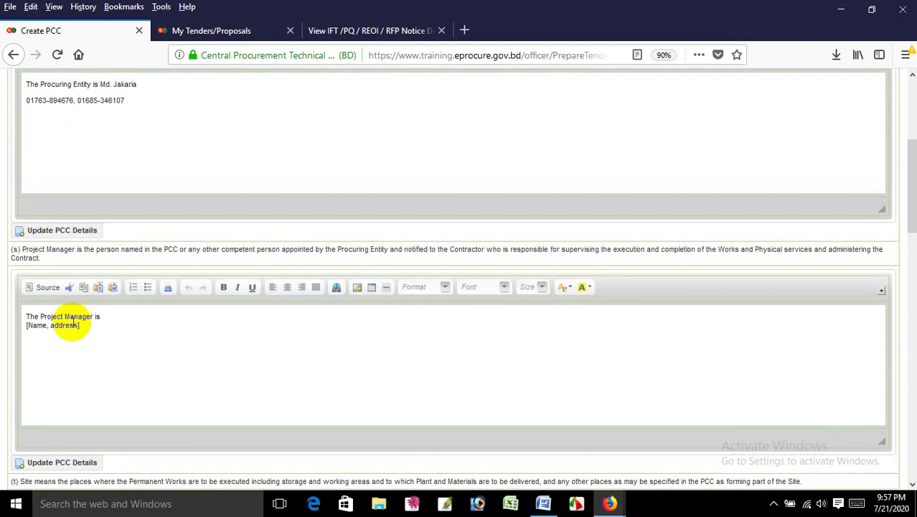
pyautogui.scroll(-5, 73, 322)
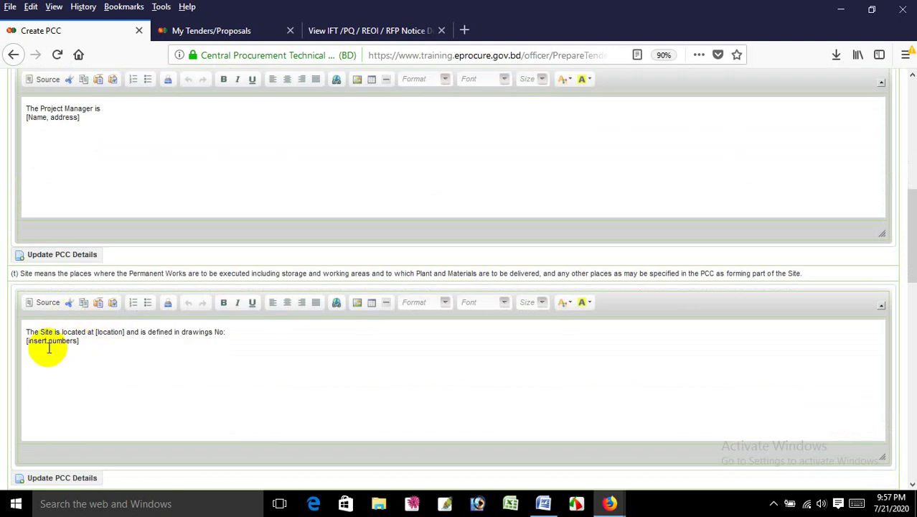
pyautogui.scroll(-5, 48, 348)
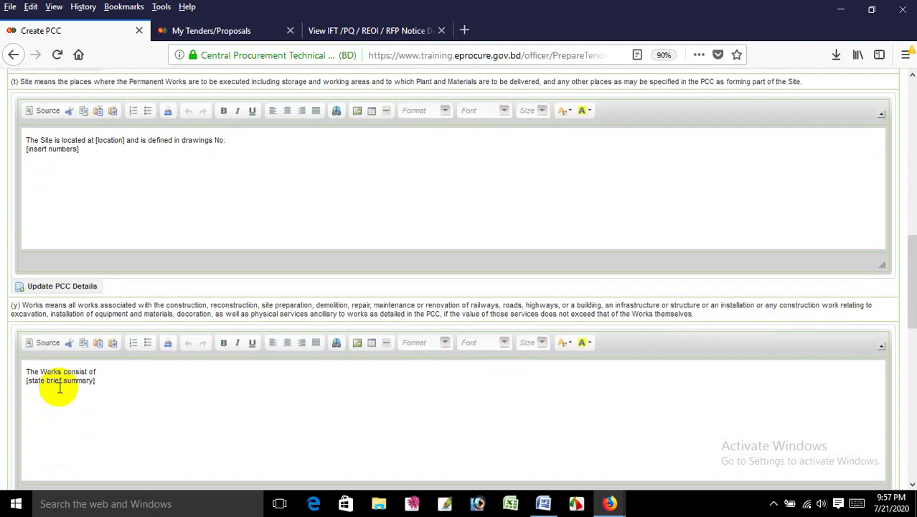
pyautogui.scroll(-15, 86, 372)
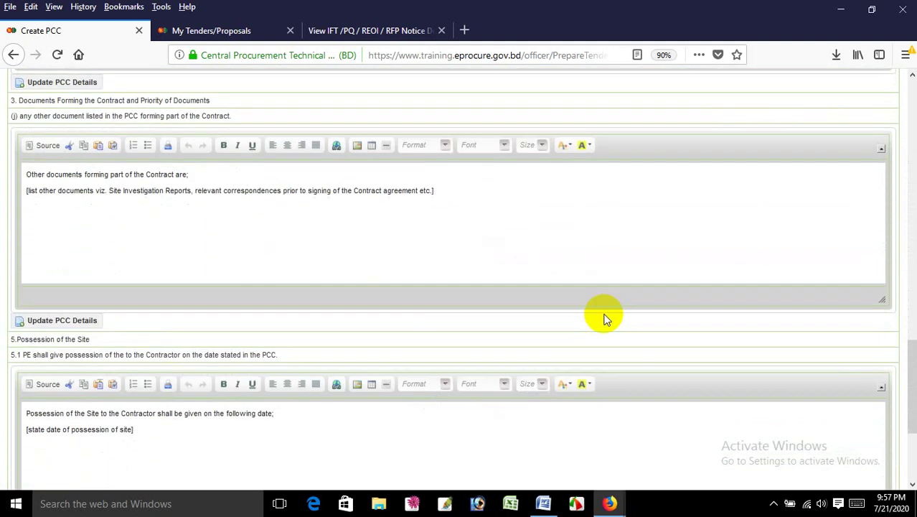
pyautogui.scroll(2, 645, 315)
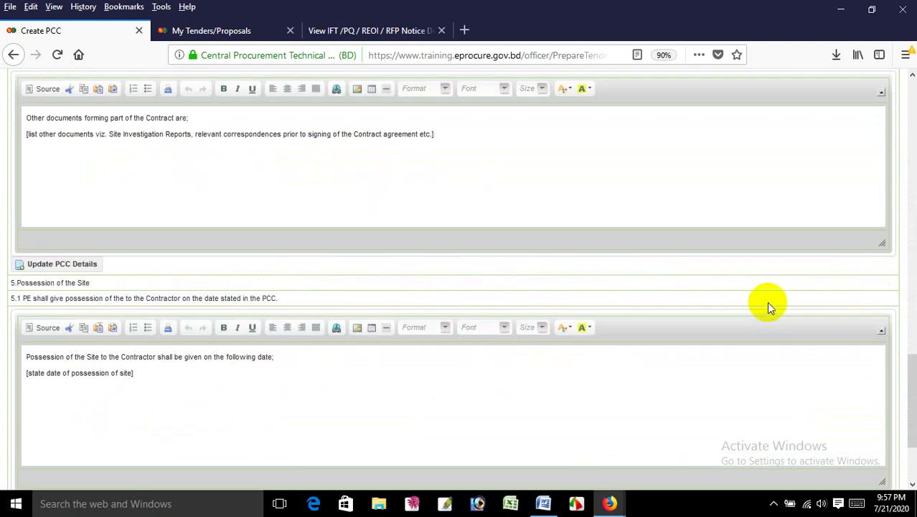
pyautogui.scroll(-2, 790, 323)
# - Save the PCC details of the General subsection and return to the tender document preparation page
pyautogui.click(853, 407)
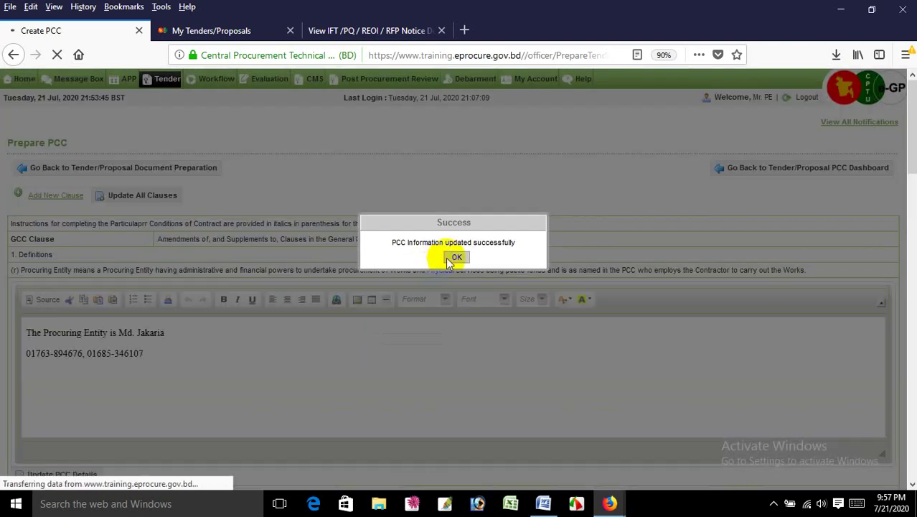
pyautogui.click(456, 257)
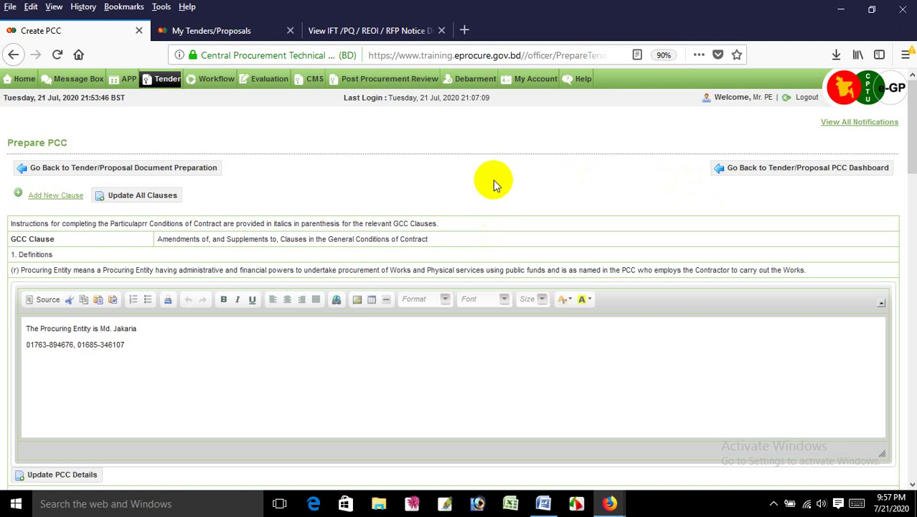
pyautogui.click(129, 167)
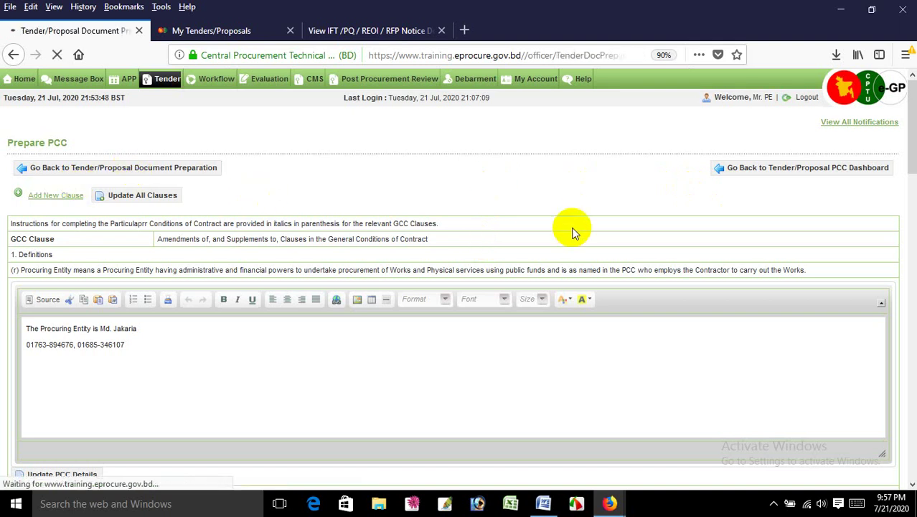
# - Review the tender document's sections, from Instructions to Tenderers through the Priced Bill of Quantities to Drawings
pyautogui.scroll(-10, 571, 231)
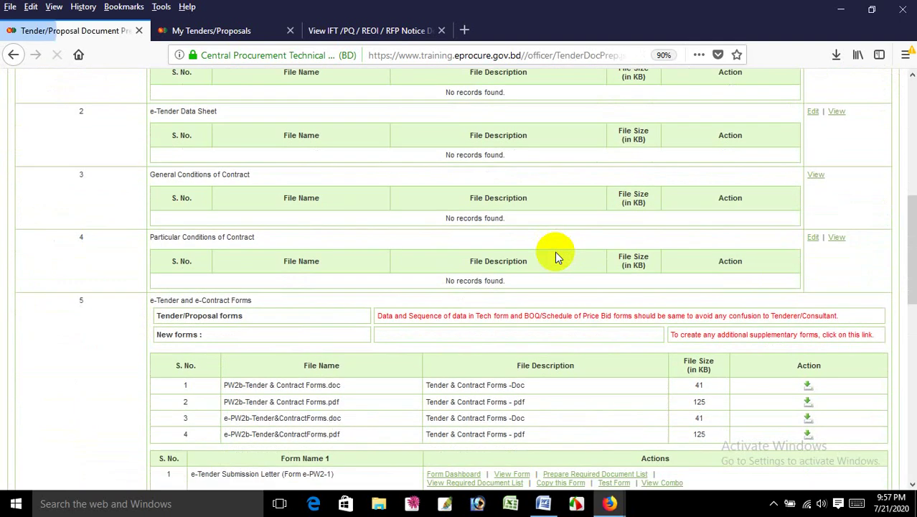
pyautogui.scroll(-10, 554, 251)
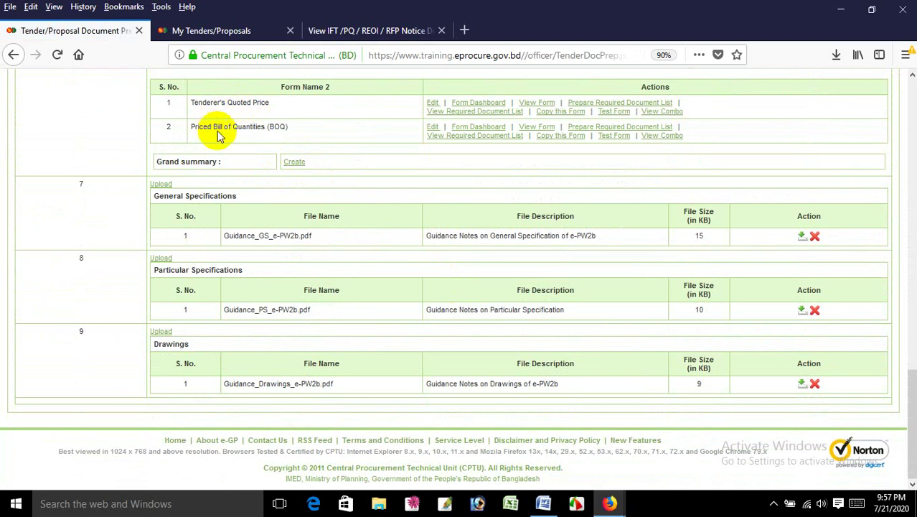
pyautogui.scroll(20, 377, 180)
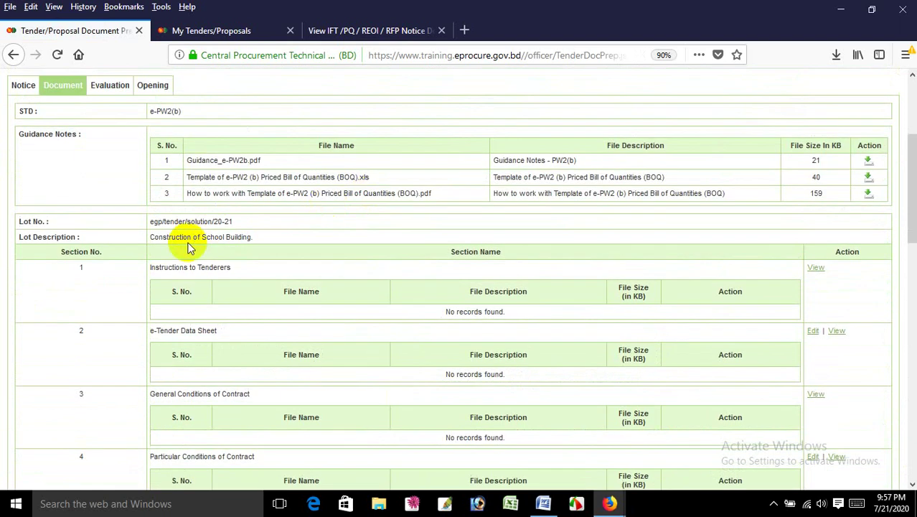
pyautogui.scroll(-5, 180, 249)
pyautogui.scroll(3, 173, 248)
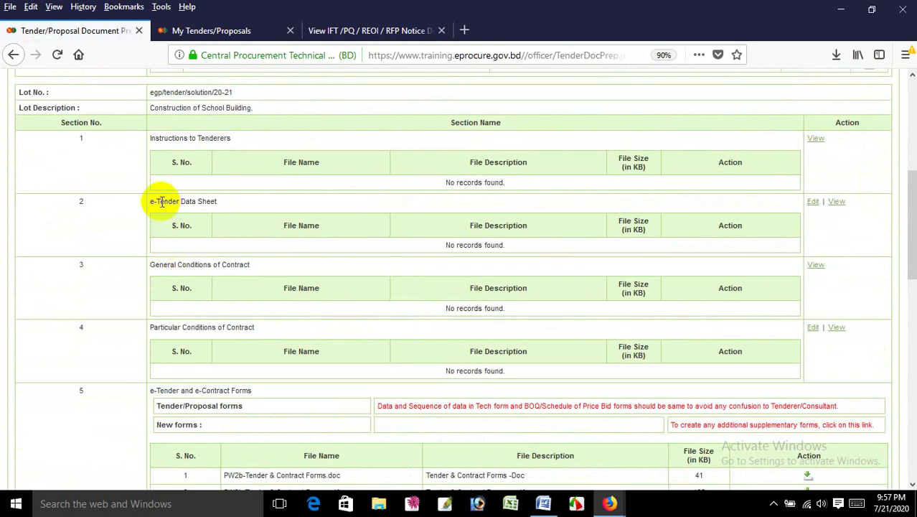
pyautogui.scroll(-10, 162, 230)
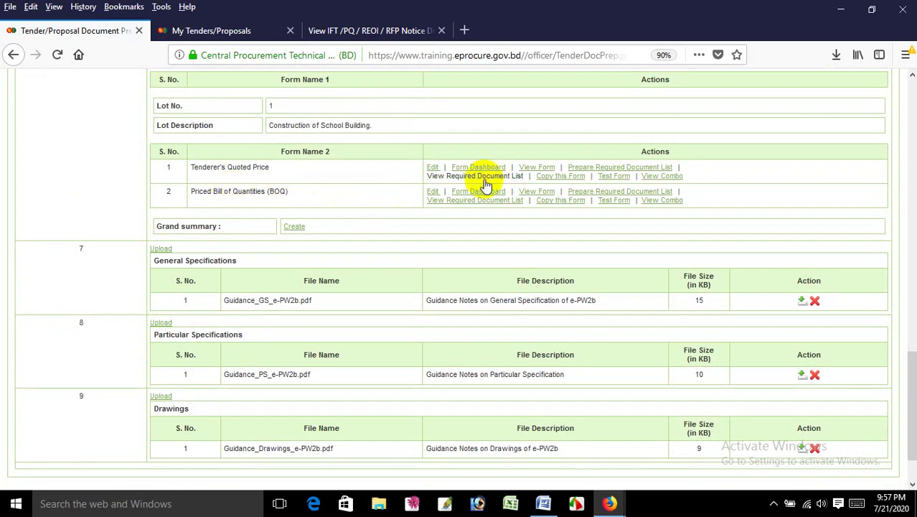
pyautogui.scroll(8, 285, 181)
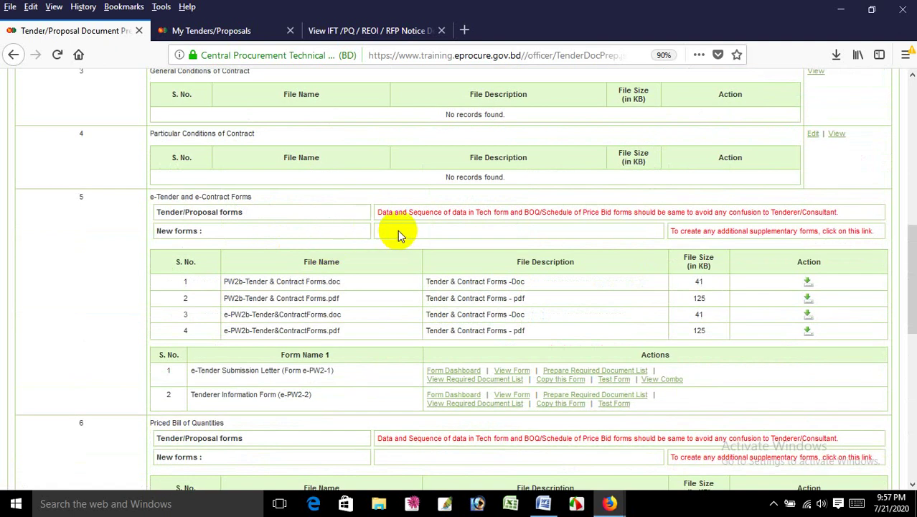
# - Switch to Microsoft Word to view the E-GP Tender Solution contact sheet, and return to the browser
pyautogui.click(543, 503)
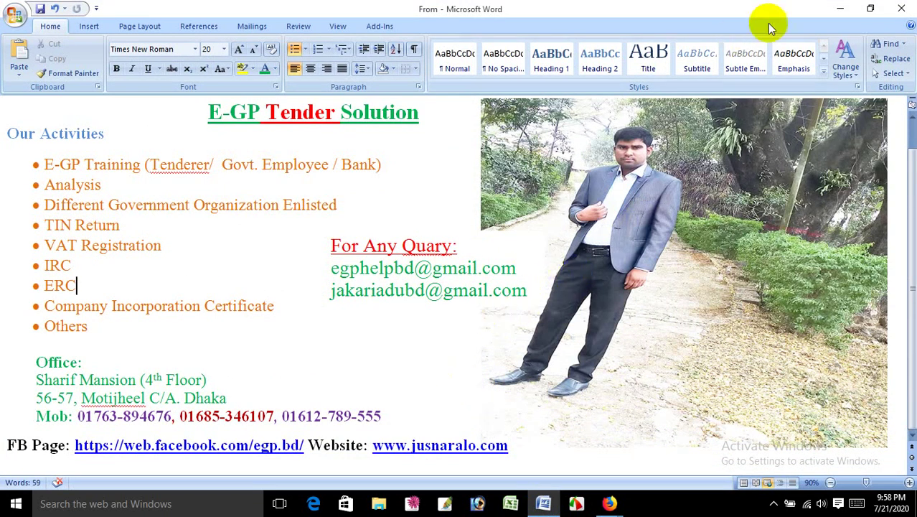
pyautogui.click(843, 8)
# - Open the Priced Bill of Quantities (BOQ) form's dashboard and start filling up its Estimate by the Procuring Entity table
pyautogui.scroll(-5, 315, 391)
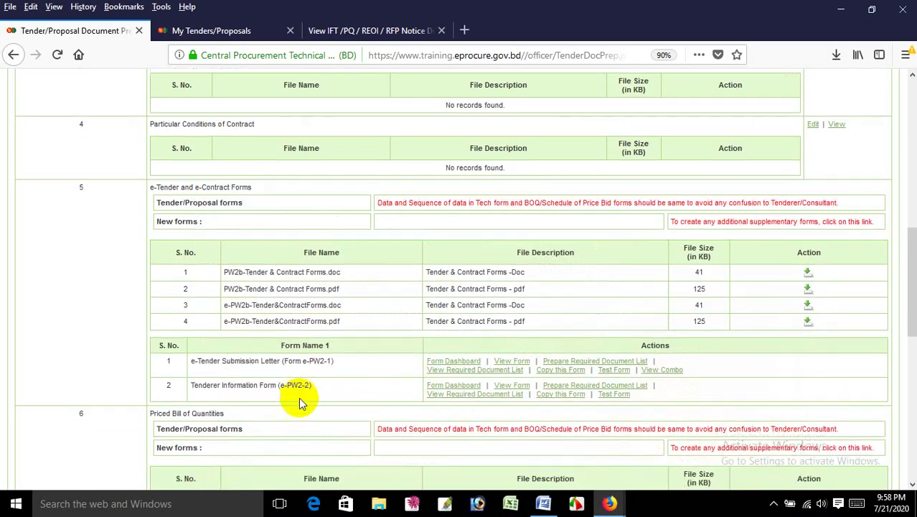
pyautogui.scroll(-3, 290, 386)
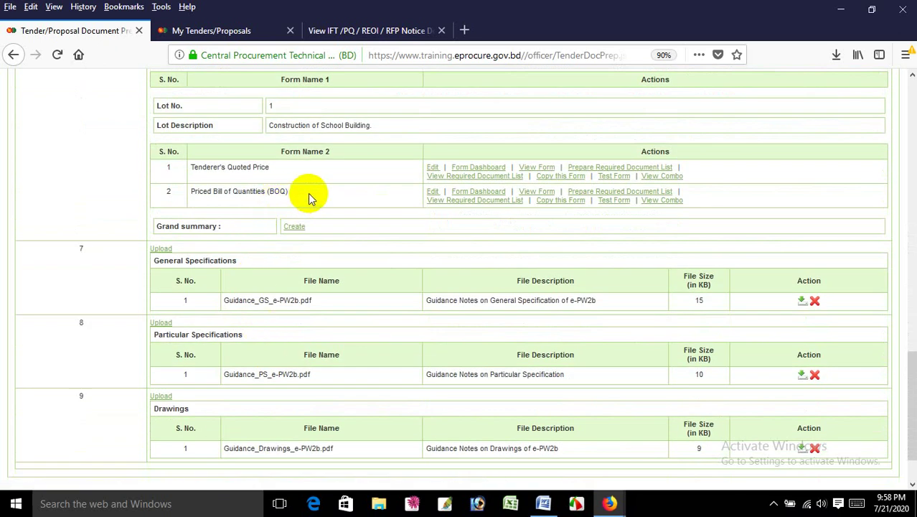
pyautogui.click(459, 192)
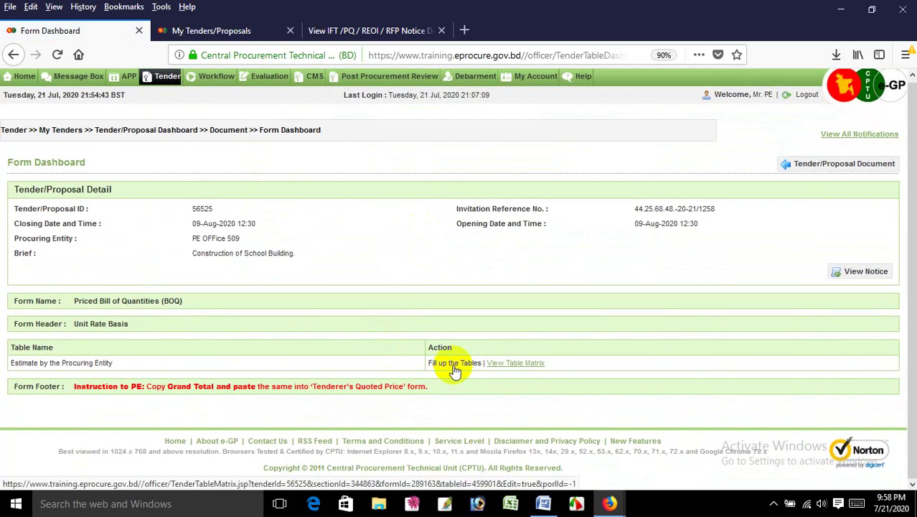
pyautogui.click(453, 365)
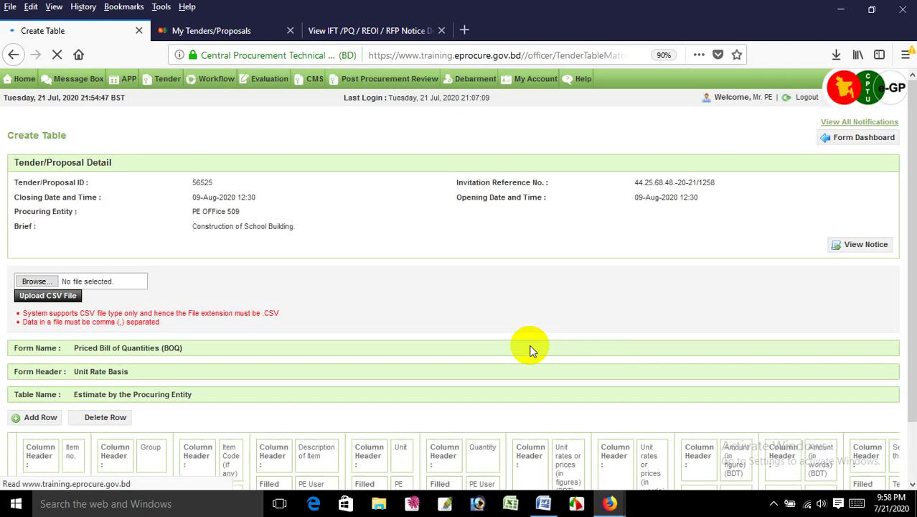
# - Uncover the desktop files beside the Create Table page, minimizing the separate notice details window
pyautogui.scroll(-3, 530, 350)
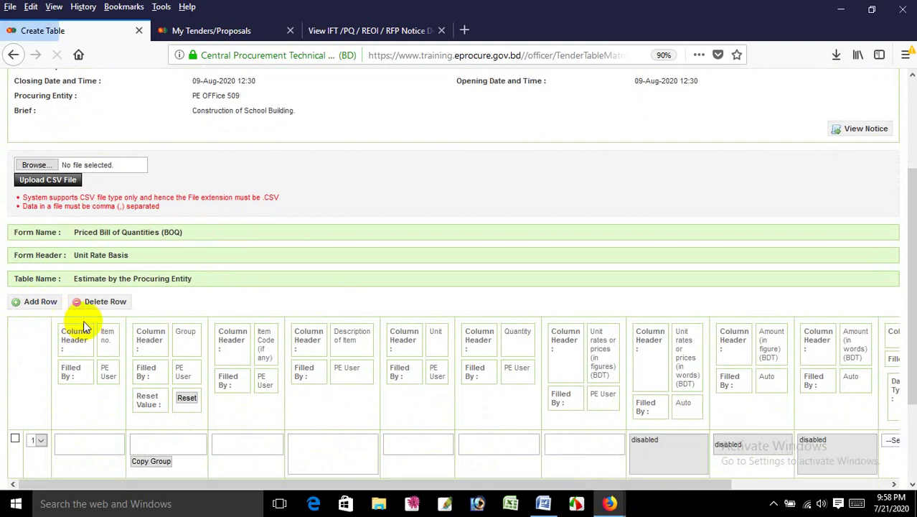
pyautogui.scroll(-3, 83, 320)
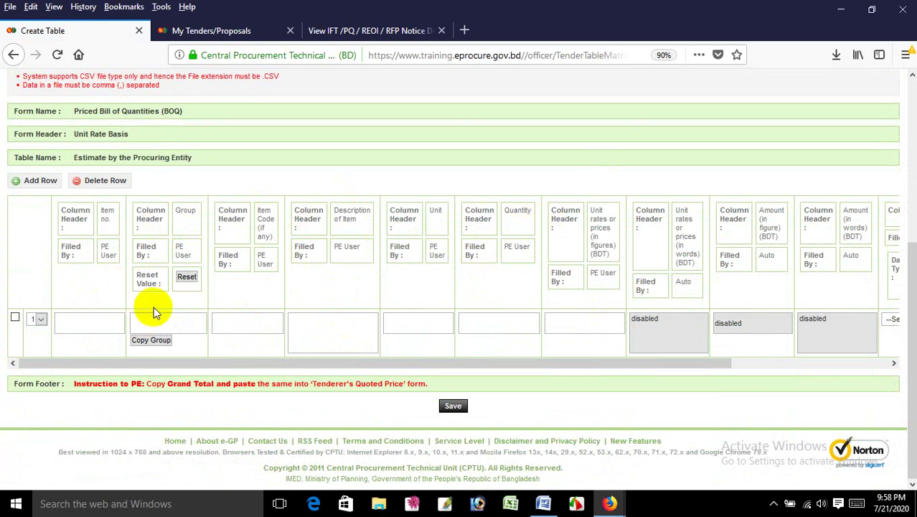
pyautogui.scroll(1, 297, 264)
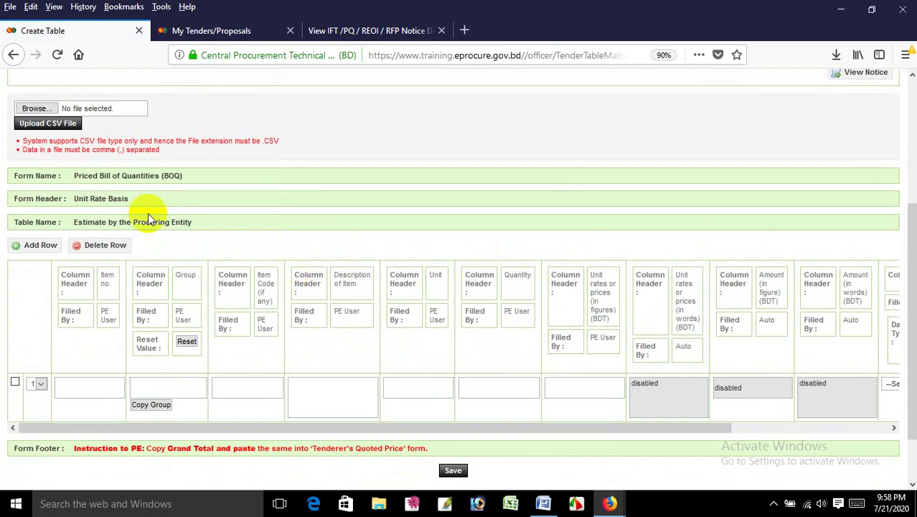
pyautogui.scroll(2, 65, 179)
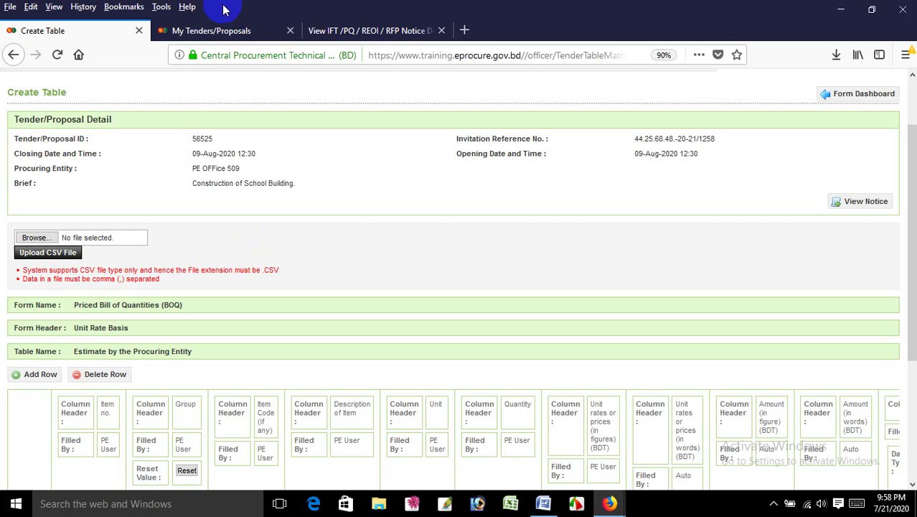
pyautogui.moveTo(385, 8); pyautogui.dragTo(656, 73)
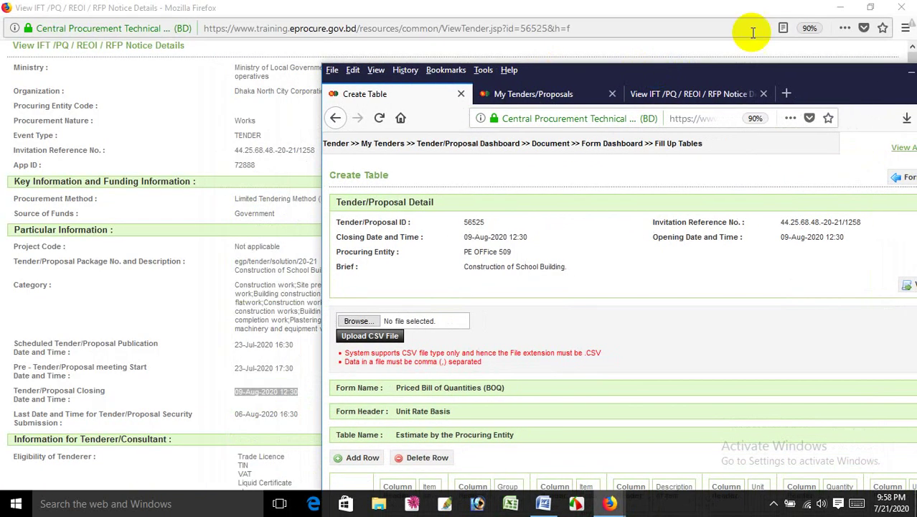
pyautogui.click(840, 7)
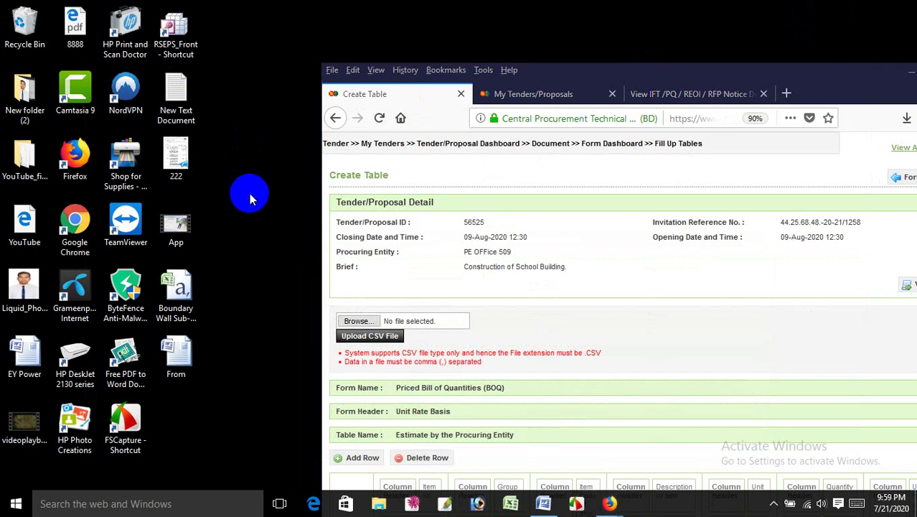
pyautogui.moveTo(594, 63); pyautogui.dragTo(593, 0)
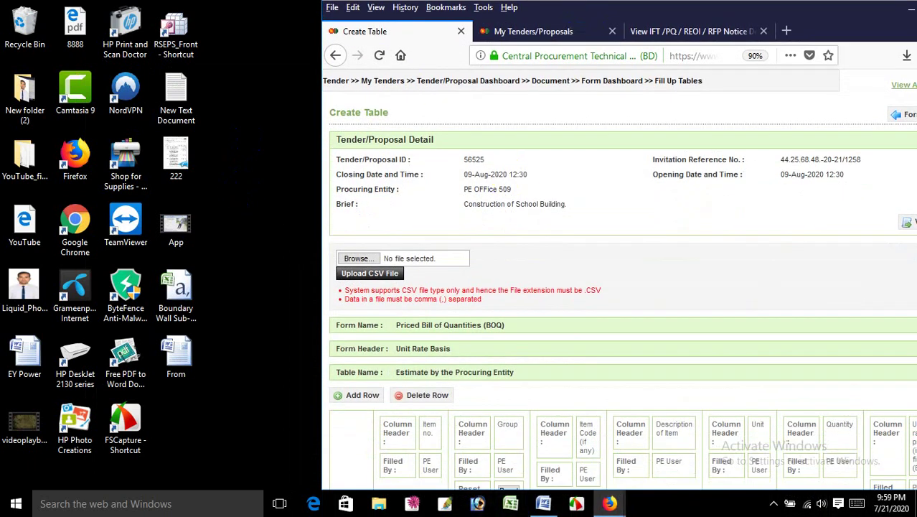
pyautogui.click(235, 274)
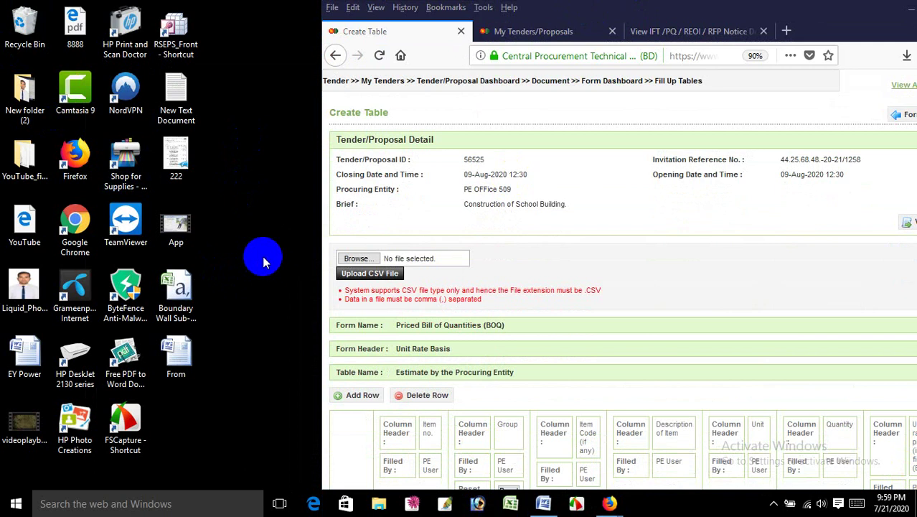
# - Upload the desktop file "Boundary Wall Sub-Center CSV, Rupgonj Upazila.csv" into the Estimate by the Procuring Entity table, accepting 6 rows and 7 columns
pyautogui.moveTo(178, 292); pyautogui.dragTo(422, 259)
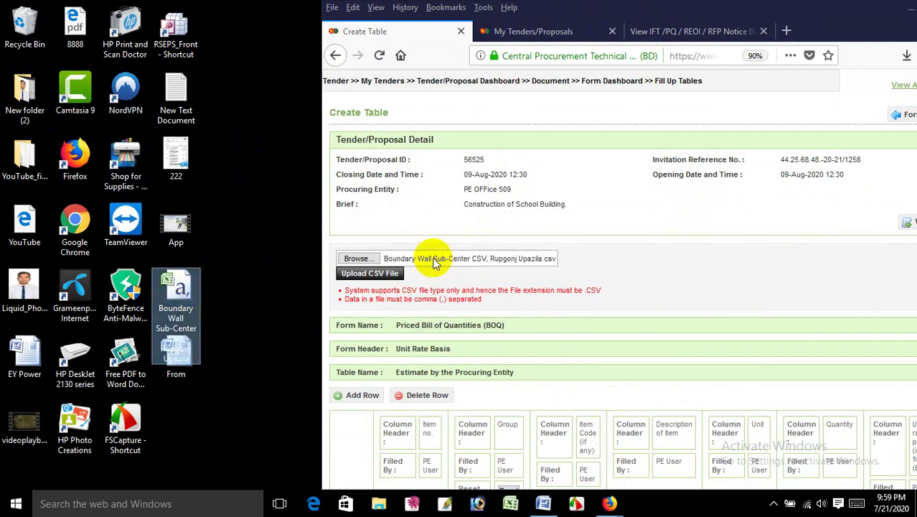
pyautogui.click(381, 282)
pyautogui.moveTo(818, 10); pyautogui.dragTo(614, 94)
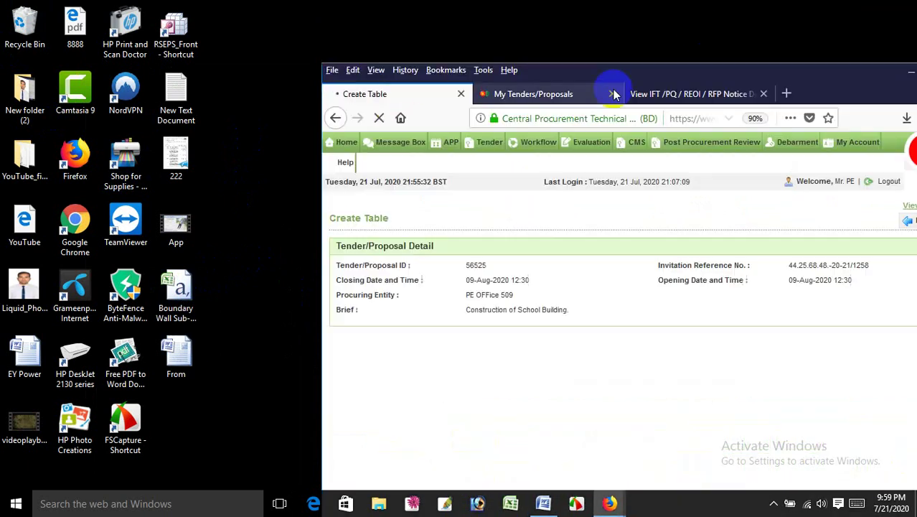
pyautogui.doubleClick(752, 71)
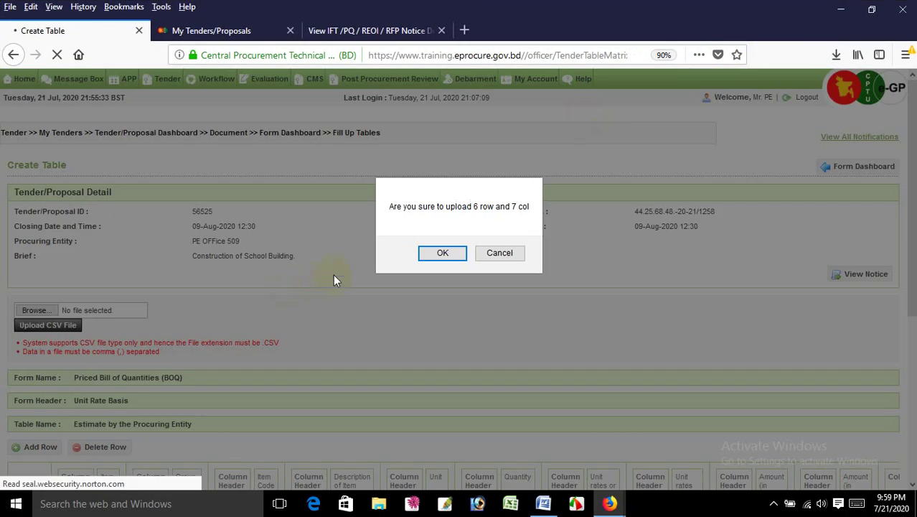
pyautogui.click(441, 254)
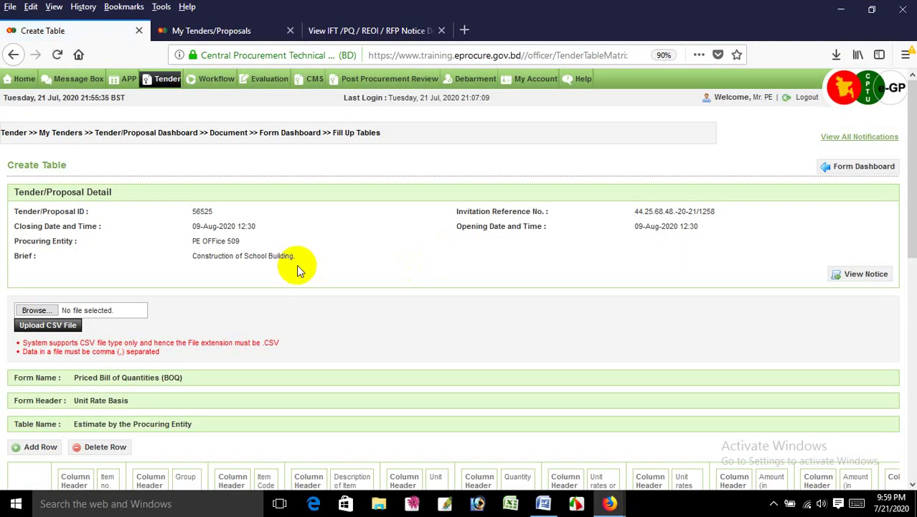
# - Set the combo box without calculation, filled by Tenderer/Consultant, to "I've Seen" for all five item rows
pyautogui.scroll(-10, 174, 257)
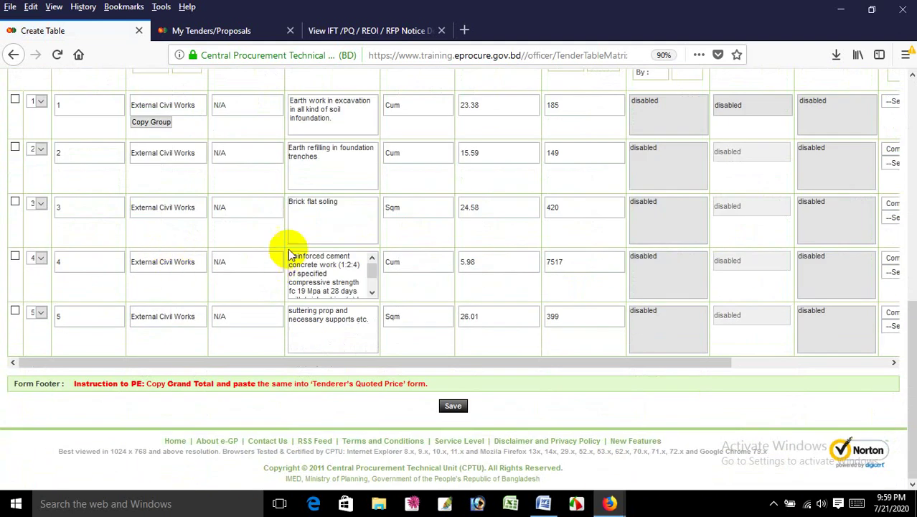
pyautogui.scroll(3, 283, 248)
pyautogui.scroll(-3, 265, 244)
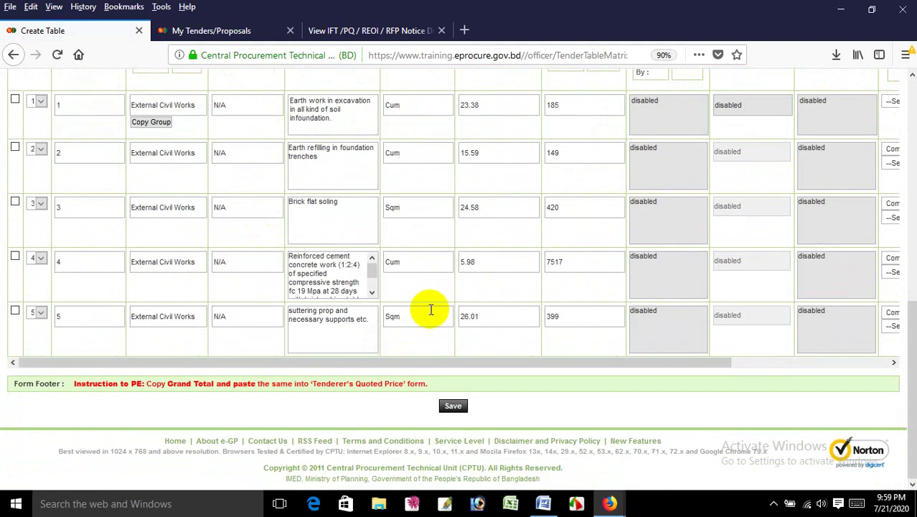
pyautogui.moveTo(466, 364); pyautogui.dragTo(624, 346)
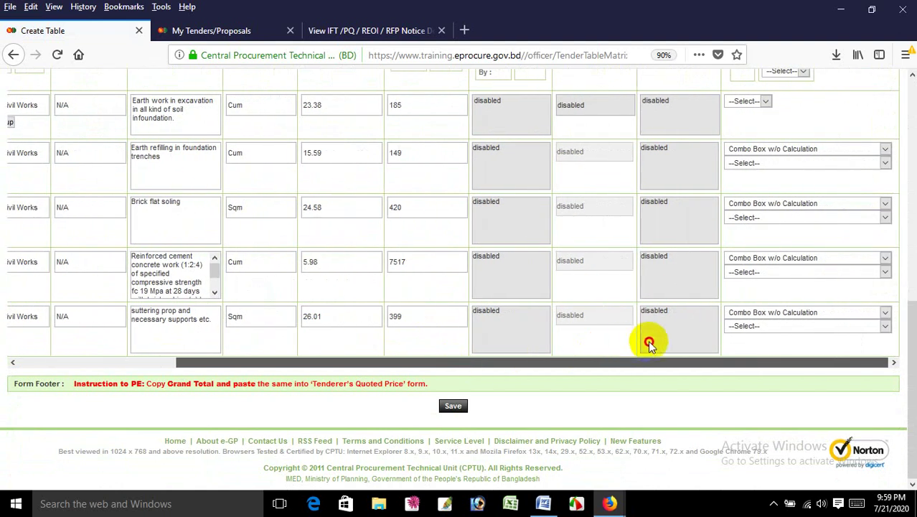
pyautogui.scroll(3, 642, 329)
pyautogui.scroll(-1, 672, 286)
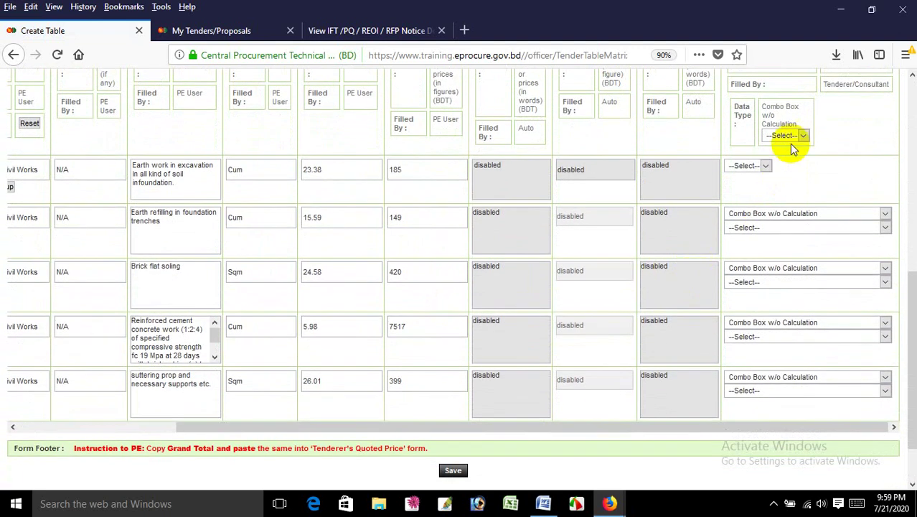
pyautogui.click(793, 136)
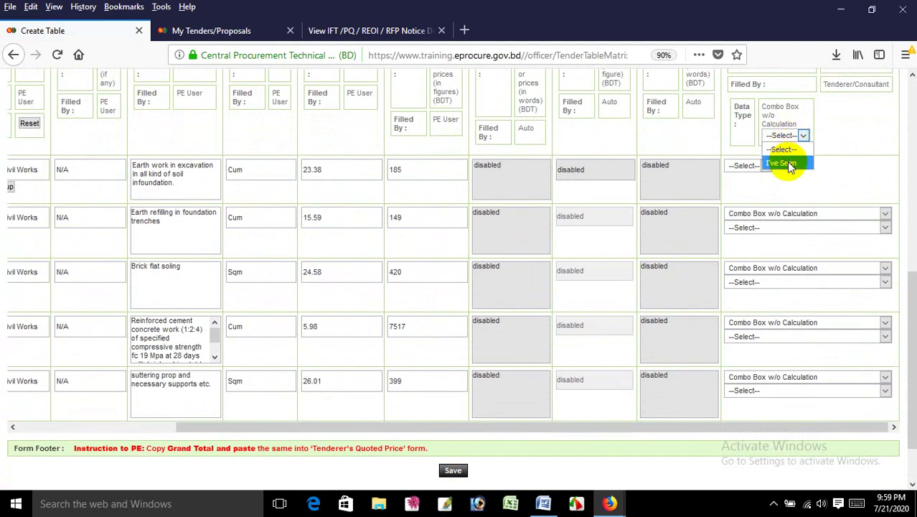
pyautogui.click(789, 165)
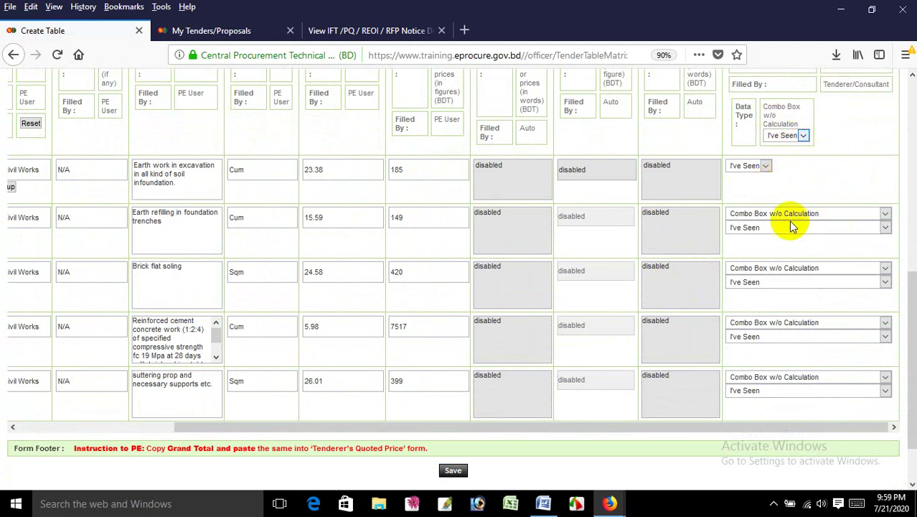
pyautogui.click(452, 471)
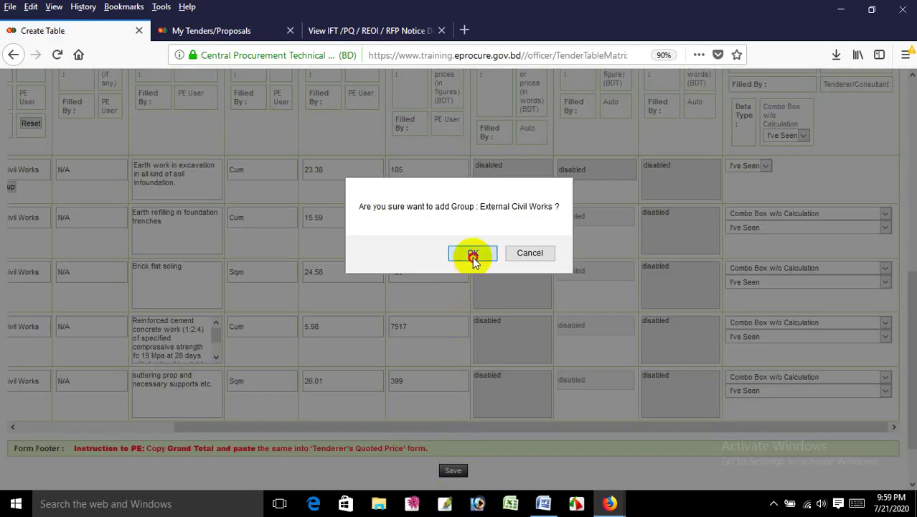
pyautogui.click(472, 256)
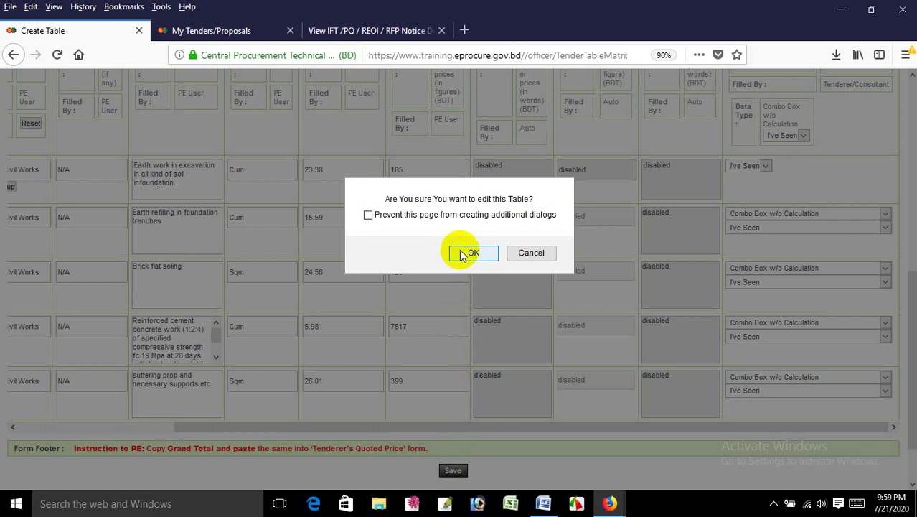
pyautogui.click(529, 252)
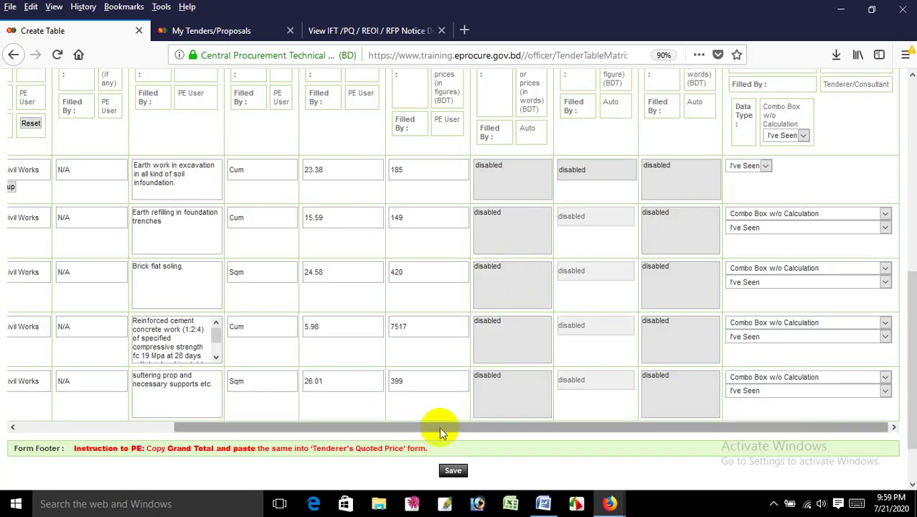
# - Save the Estimate by the Procuring Entity table, accepting the External Civil Works group and the table edit
pyautogui.moveTo(439, 426); pyautogui.dragTo(266, 423)
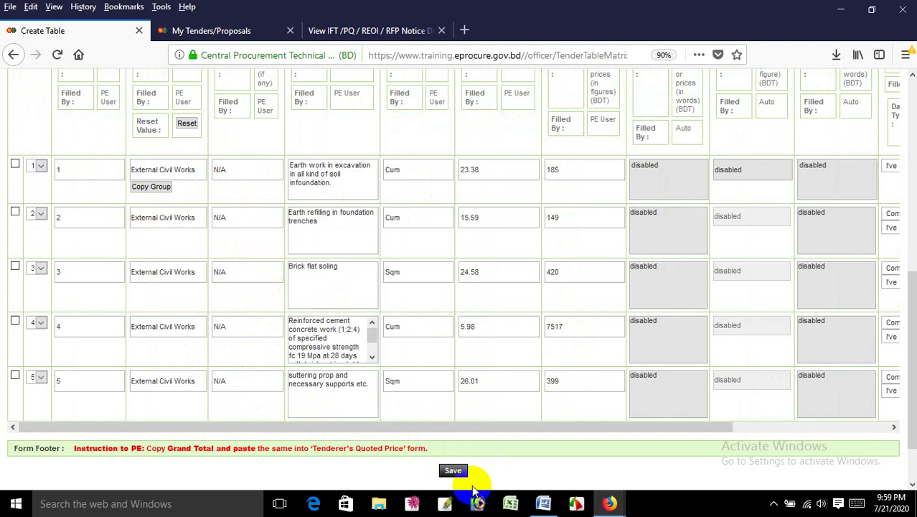
pyautogui.click(452, 470)
pyautogui.click(473, 251)
pyautogui.click(472, 252)
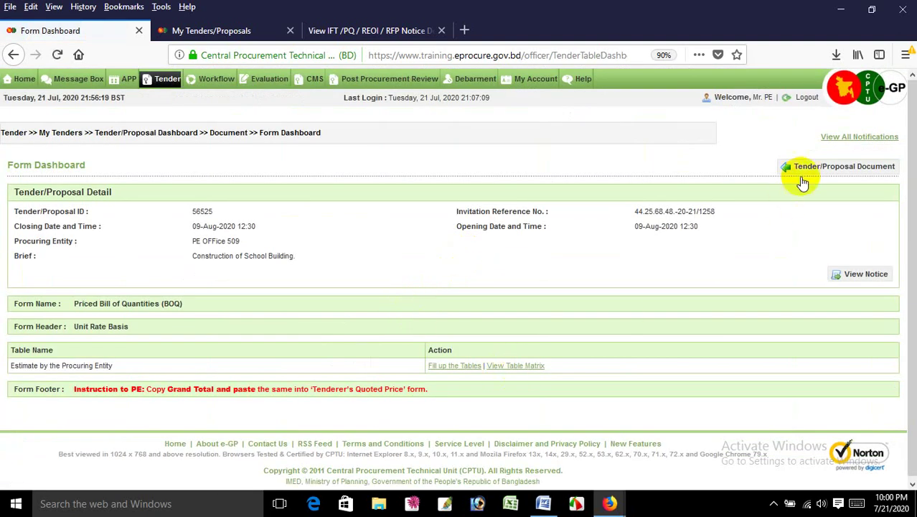
# - View the table matrix of Estimate by the Procuring Entity to check its item rows, and return to the form dashboard
pyautogui.click(507, 367)
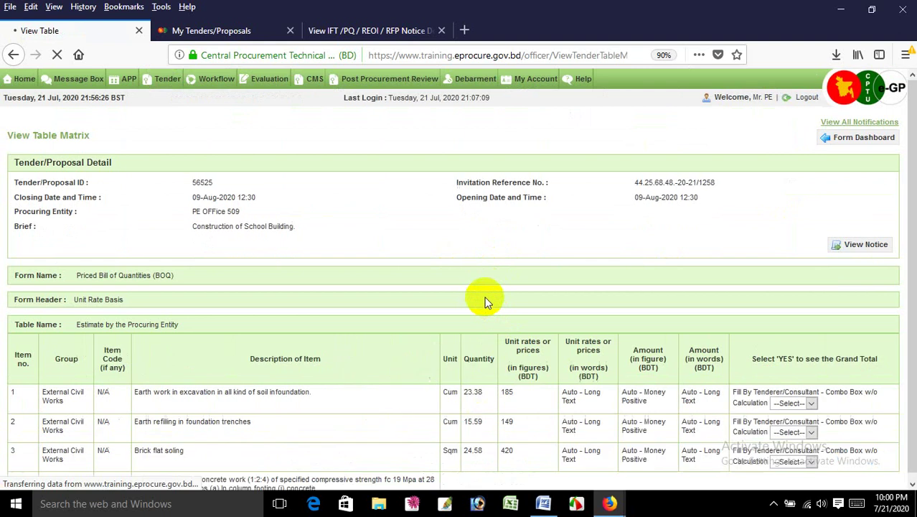
pyautogui.scroll(-3, 484, 302)
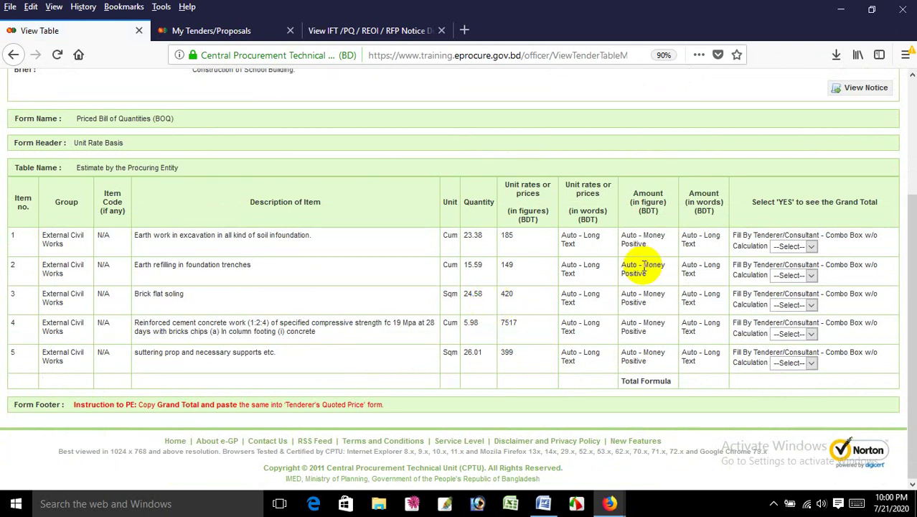
pyautogui.scroll(3, 568, 284)
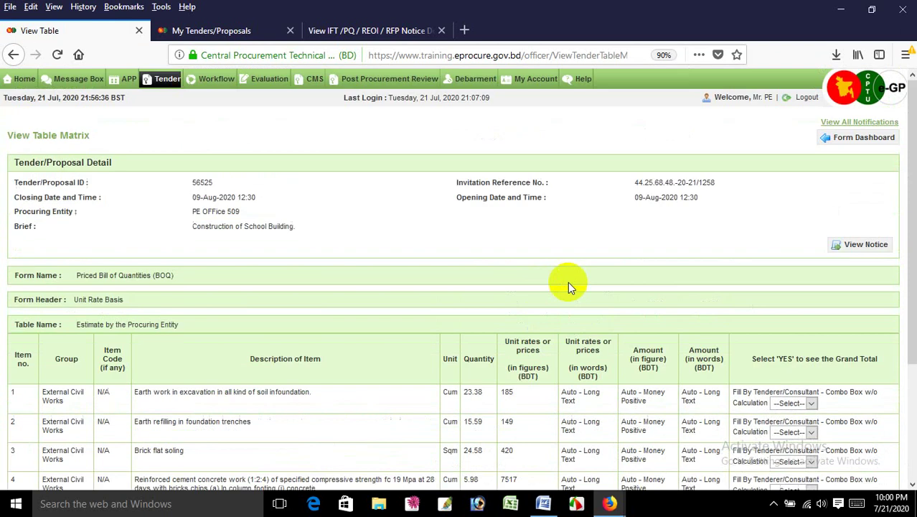
pyautogui.click(865, 137)
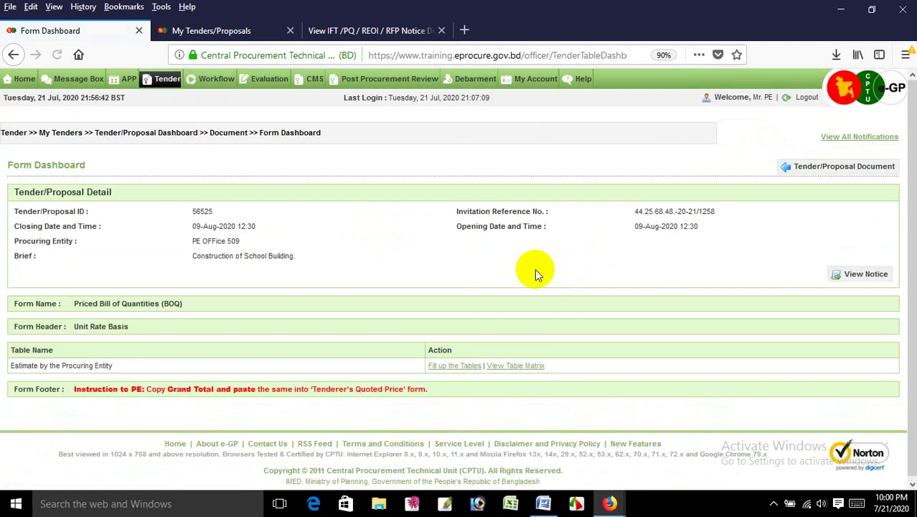
# - Return to the tender document preparation page and open the test form of the Priced Bill of Quantities (BOQ)
pyautogui.click(821, 162)
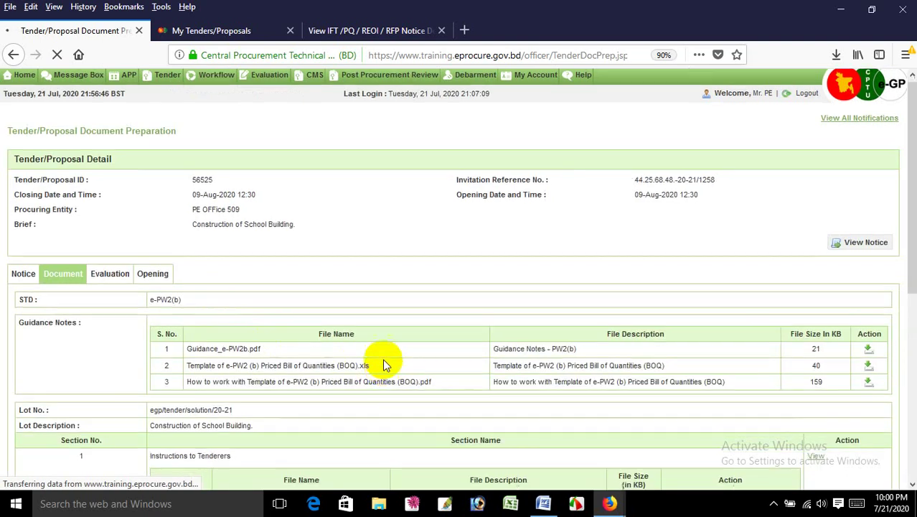
pyautogui.scroll(-6, 383, 359)
pyautogui.scroll(-3, 384, 349)
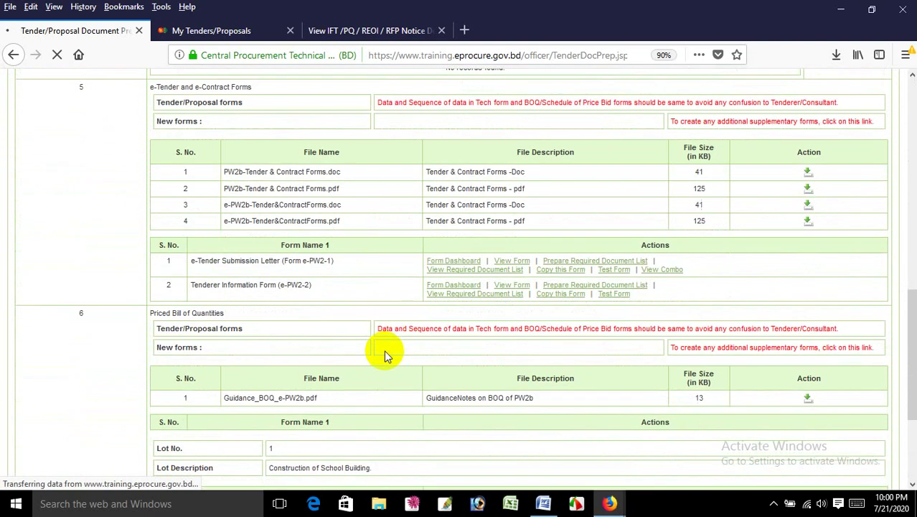
pyautogui.scroll(-4, 350, 288)
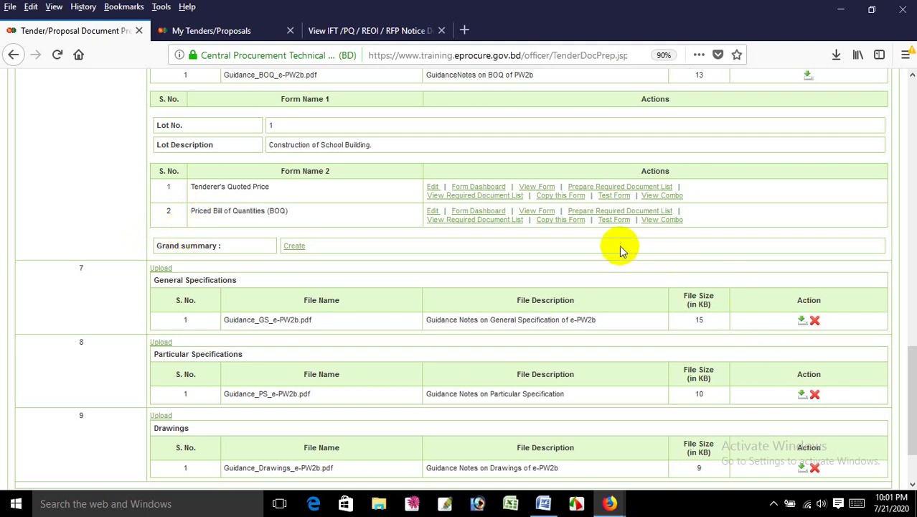
pyautogui.click(618, 221)
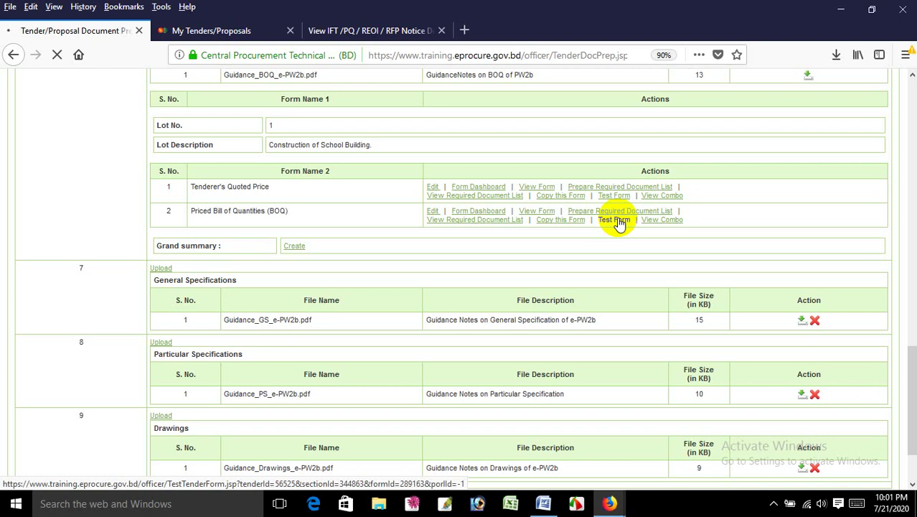
# - Switch to Microsoft Word to view the E-GP Tender Solution contact sheet, and return to the Test Form browser window
pyautogui.click(543, 502)
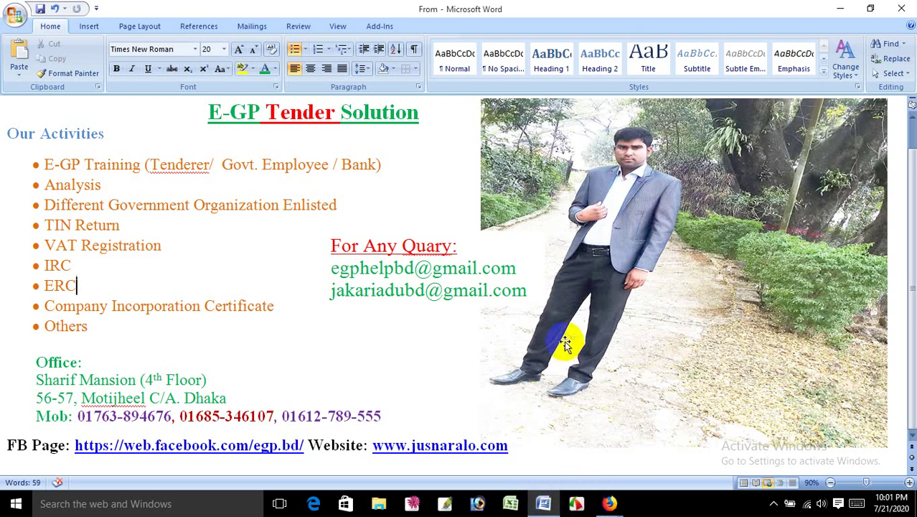
pyautogui.moveTo(609, 503)
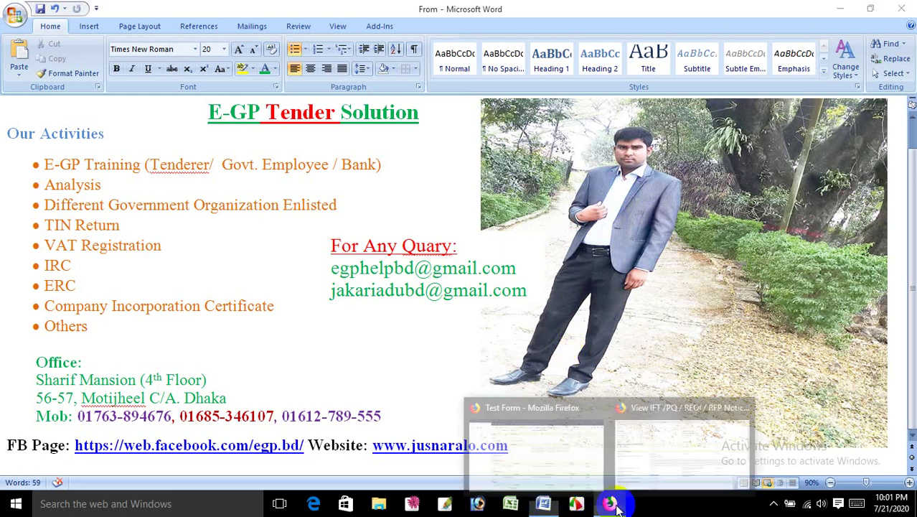
pyautogui.click(499, 472)
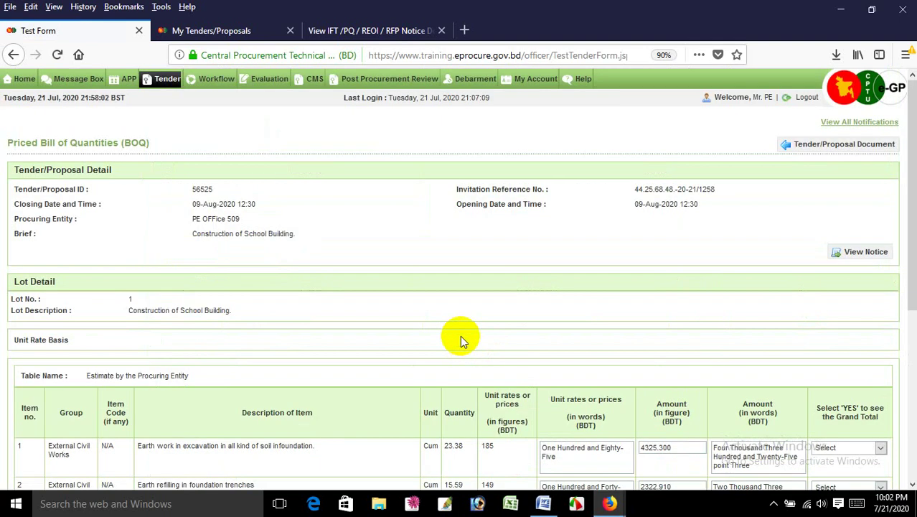
# - Check the item amounts and Grand Total in the Priced Bill of Quantities test form, and return to the tender document page
pyautogui.scroll(-5, 461, 340)
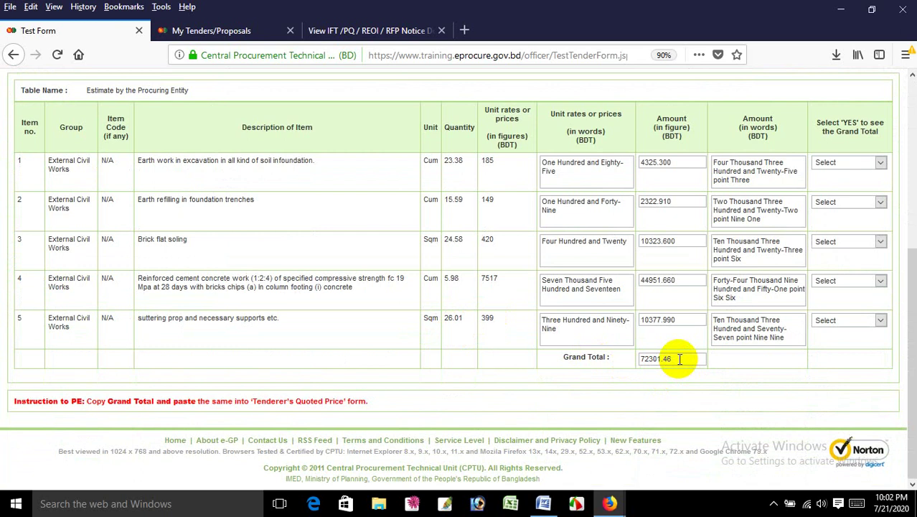
pyautogui.scroll(10, 679, 359)
pyautogui.click(782, 147)
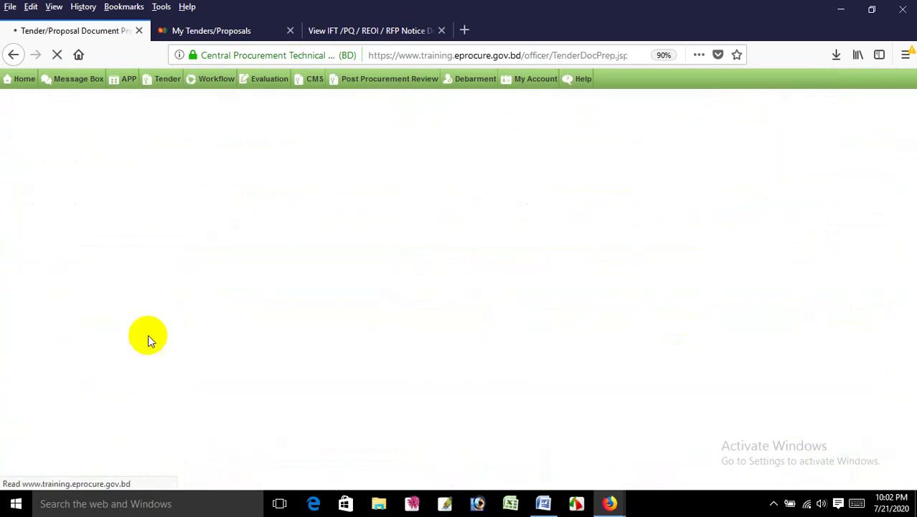
# - Open the form dashboard of the Priced Bill of Quantities (BOQ) and open its Estimate by the Procuring Entity table for filling up
pyautogui.scroll(-15, 237, 265)
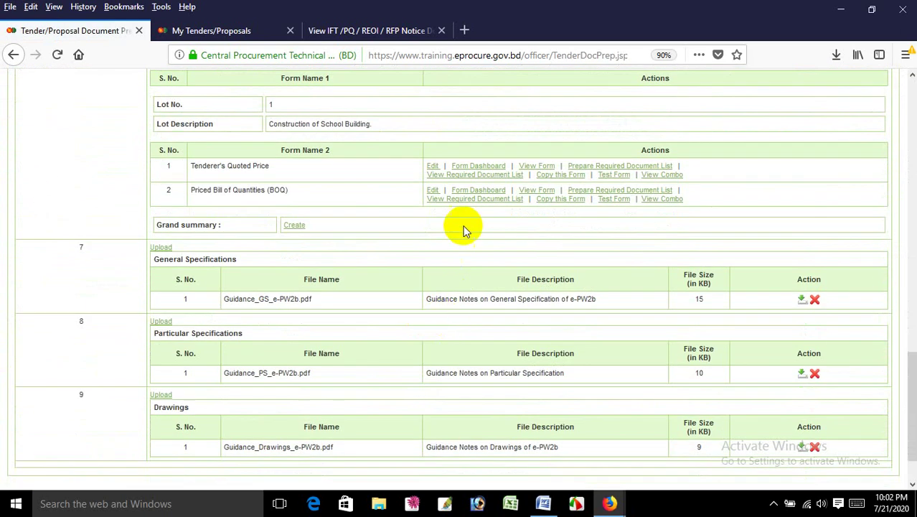
pyautogui.click(478, 190)
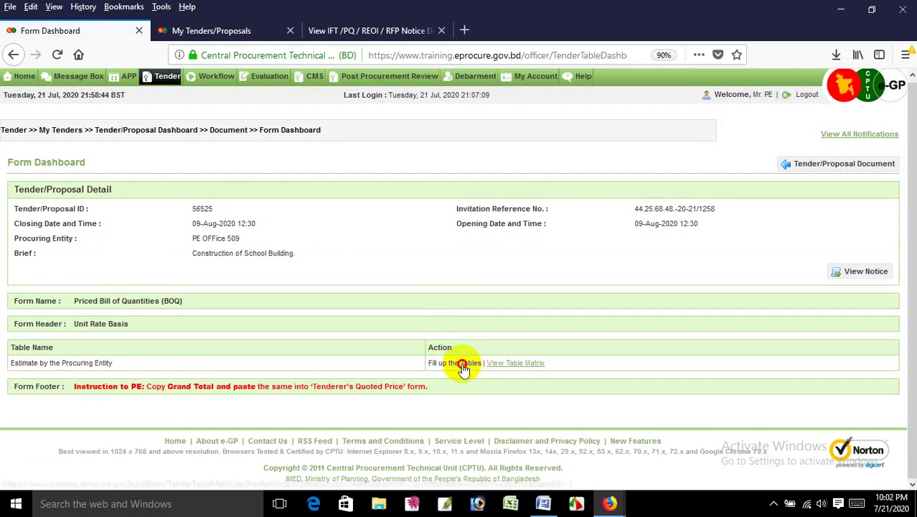
pyautogui.click(463, 365)
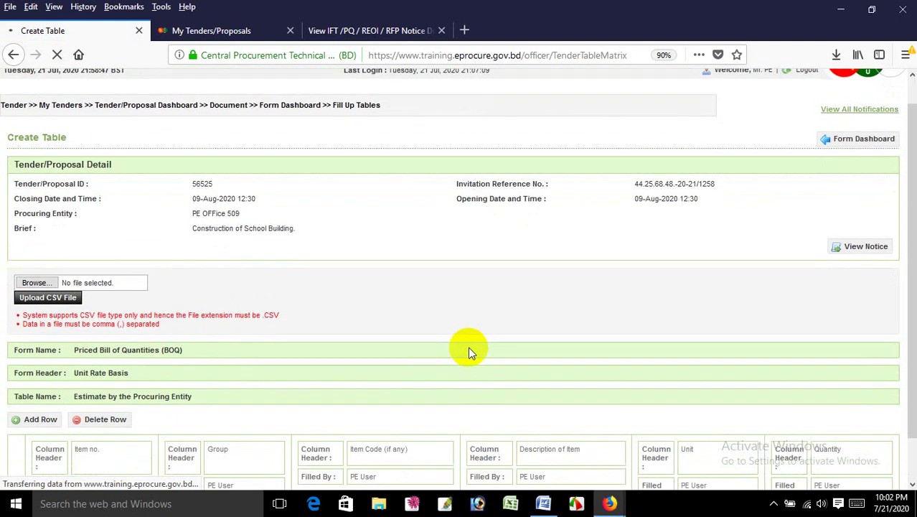
pyautogui.scroll(-1, 470, 337)
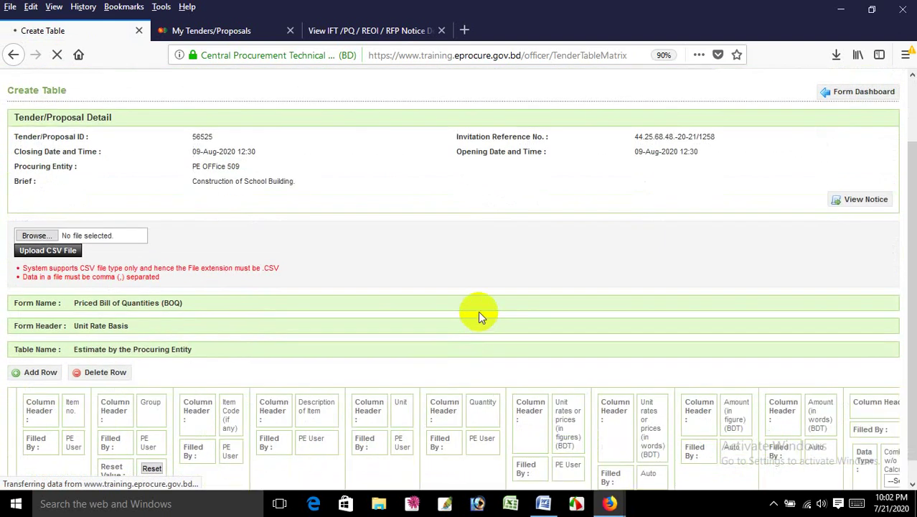
pyautogui.scroll(-2, 478, 310)
pyautogui.scroll(-5, 477, 308)
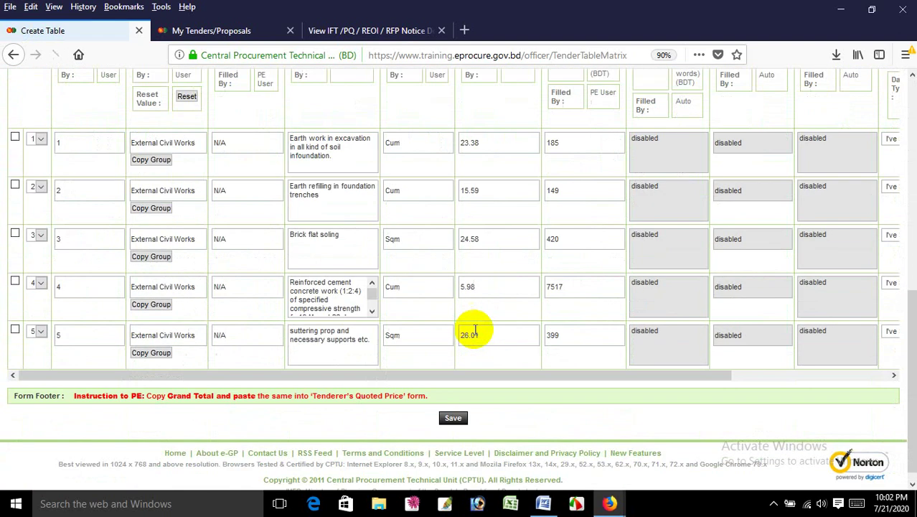
# - Set the quantities of items 1, 2 and 3 to 500, 400 and 300
pyautogui.moveTo(503, 127); pyautogui.dragTo(420, 128)
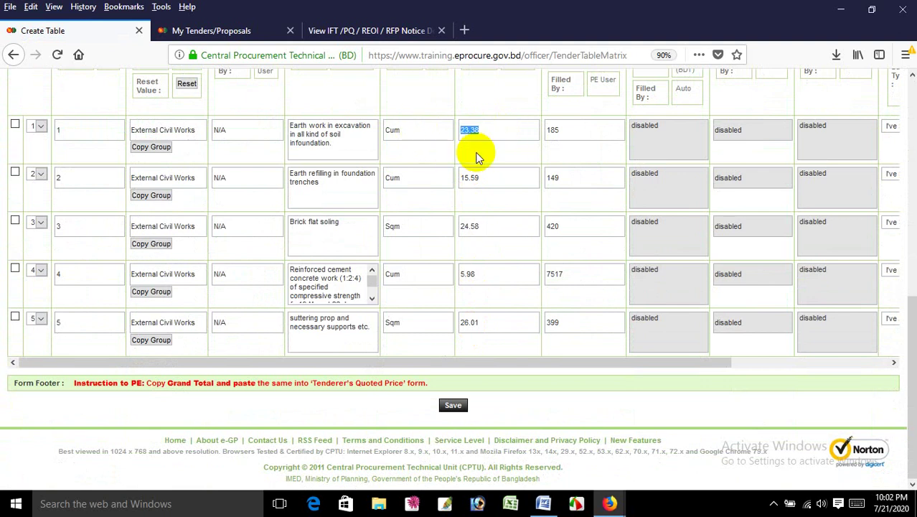
pyautogui.write('500')
pyautogui.moveTo(485, 179); pyautogui.dragTo(388, 178)
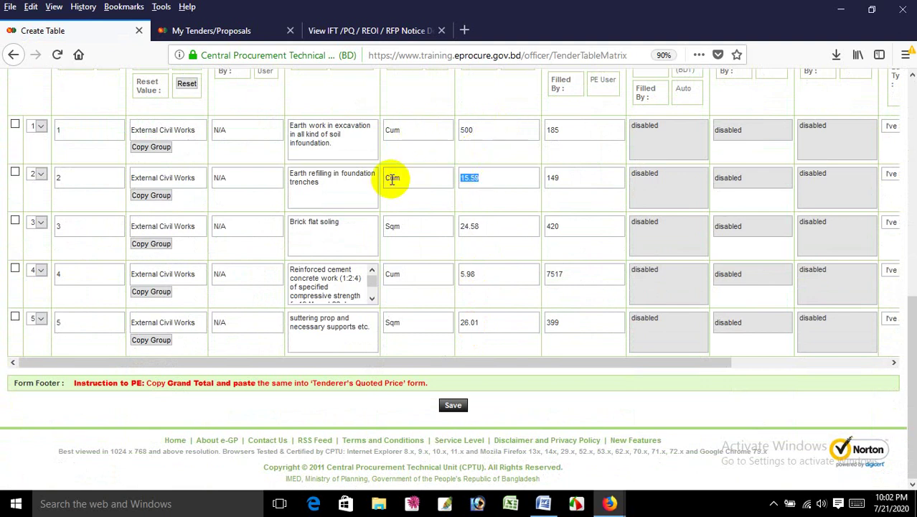
pyautogui.write('400')
pyautogui.moveTo(500, 227); pyautogui.dragTo(421, 228)
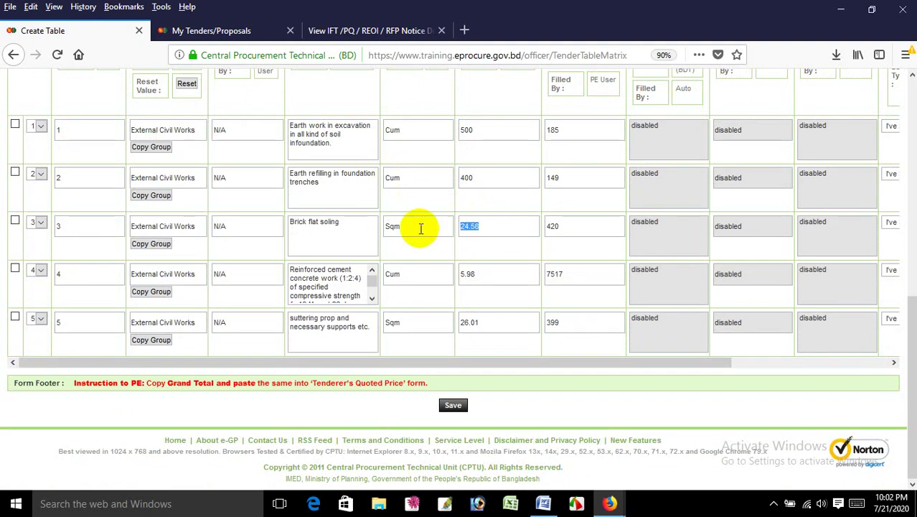
pyautogui.write('300')
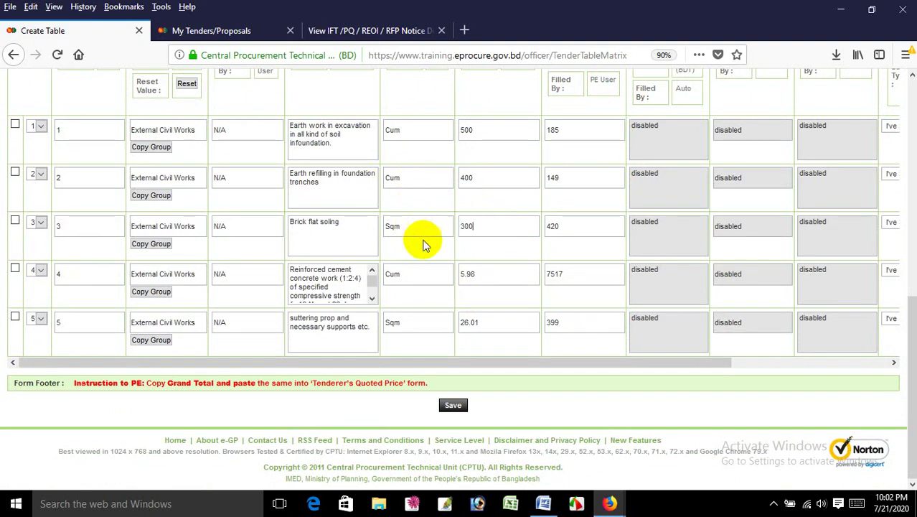
pyautogui.click(453, 406)
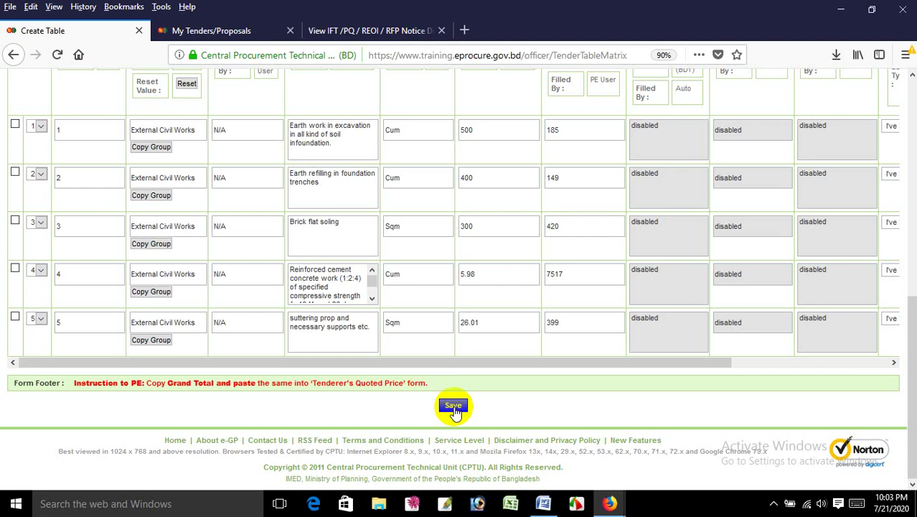
# - Increase the quantities of items 1, 2 and 3 to 5000, 4000 and 3000
pyautogui.click(501, 127)
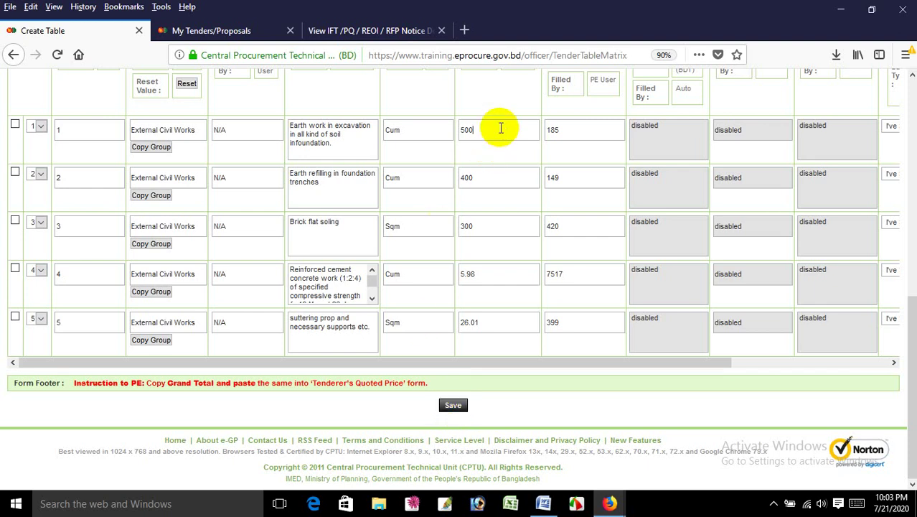
pyautogui.write('0')
pyautogui.click(492, 181)
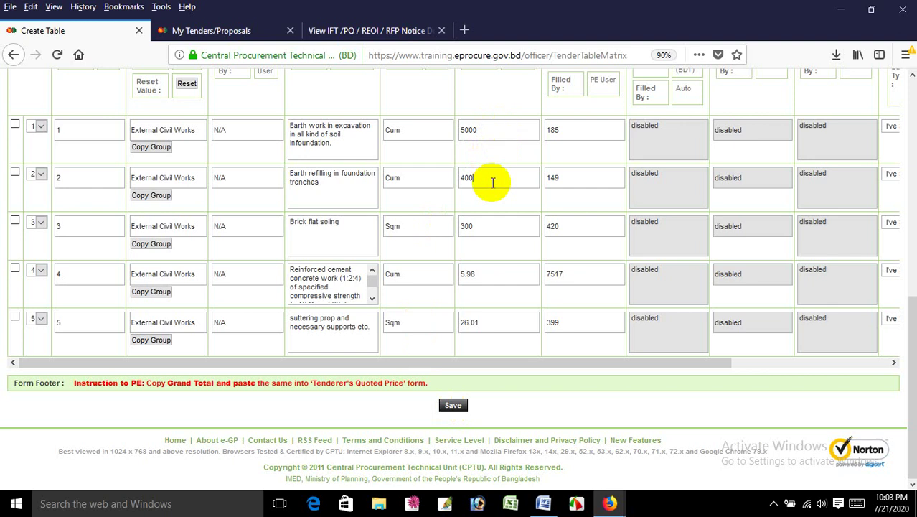
pyautogui.write('0')
pyautogui.click(492, 183)
pyautogui.click(485, 223)
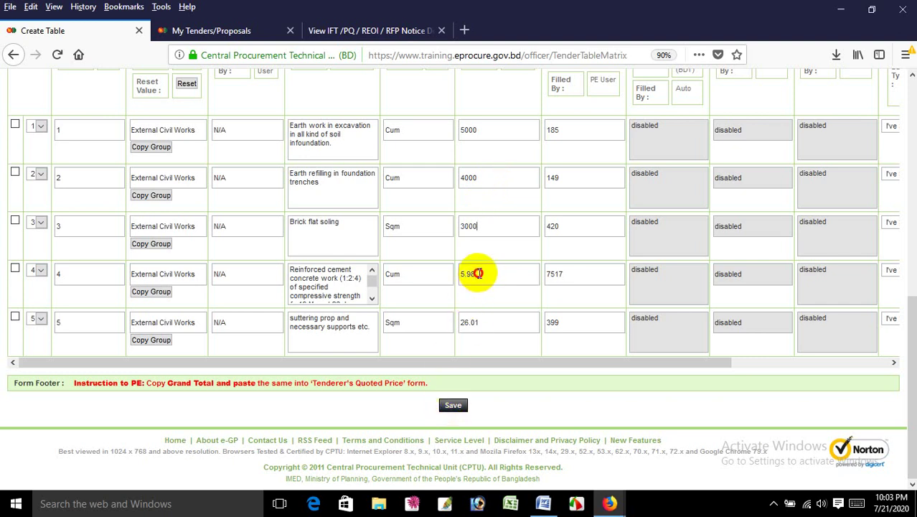
# - Set the quantity of item 4, the reinforced cement concrete work, to 50
pyautogui.moveTo(475, 272); pyautogui.dragTo(447, 271)
pyautogui.write('500')
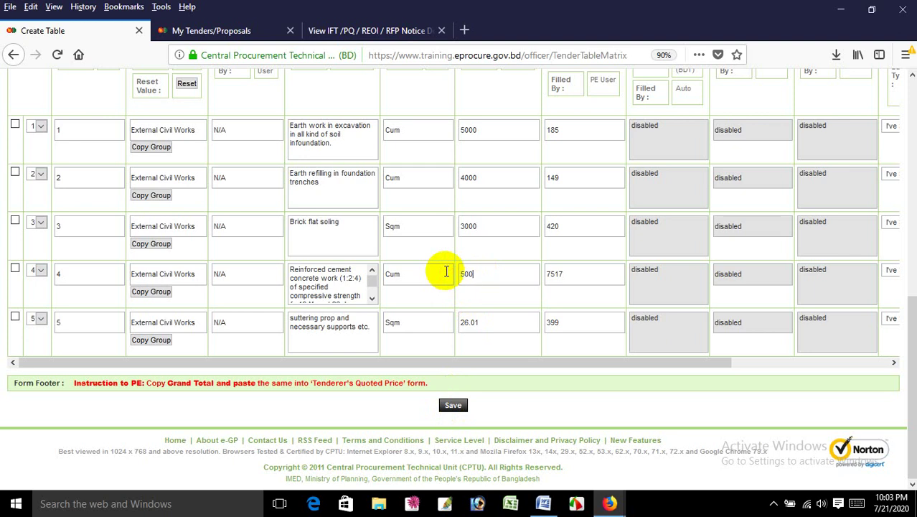
pyautogui.press('BackSpace')
pyautogui.click(467, 298)
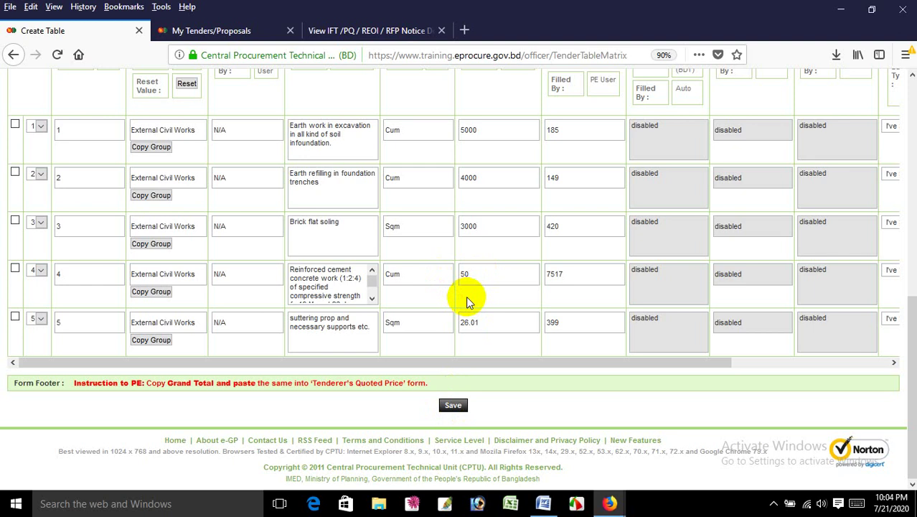
# - Save the Estimate by the Procuring Entity table with the new quantities, accepting the table edit
pyautogui.click(451, 404)
pyautogui.click(472, 252)
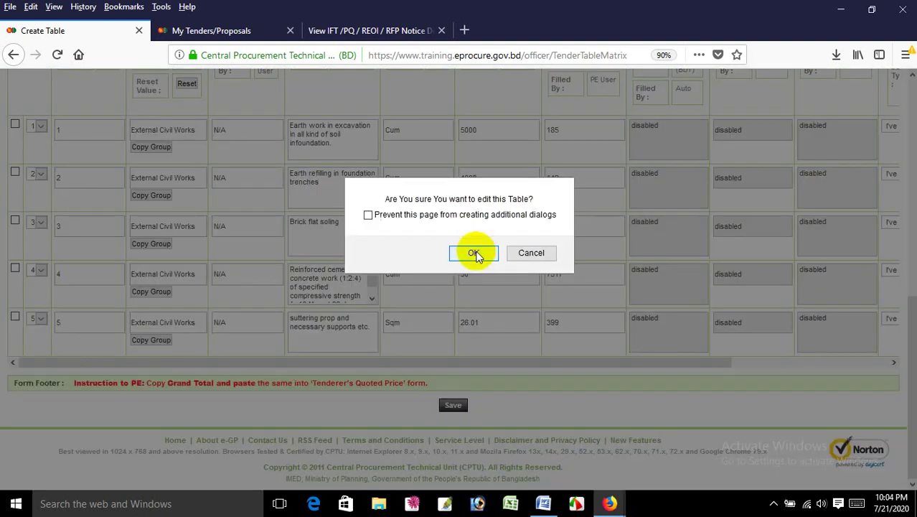
pyautogui.click(473, 252)
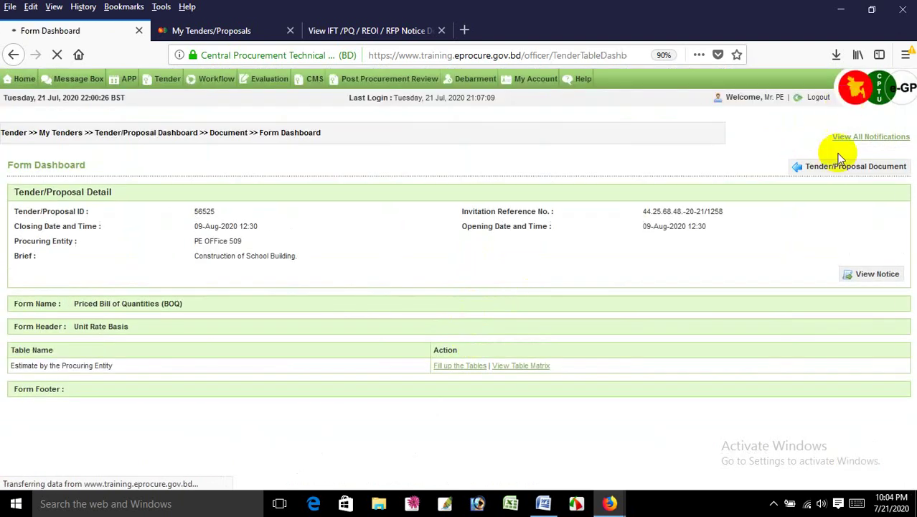
# - Return to the tender document page and open the Priced Bill of Quantities (BOQ) test form to check the recalculated amounts and Grand Total
pyautogui.click(836, 169)
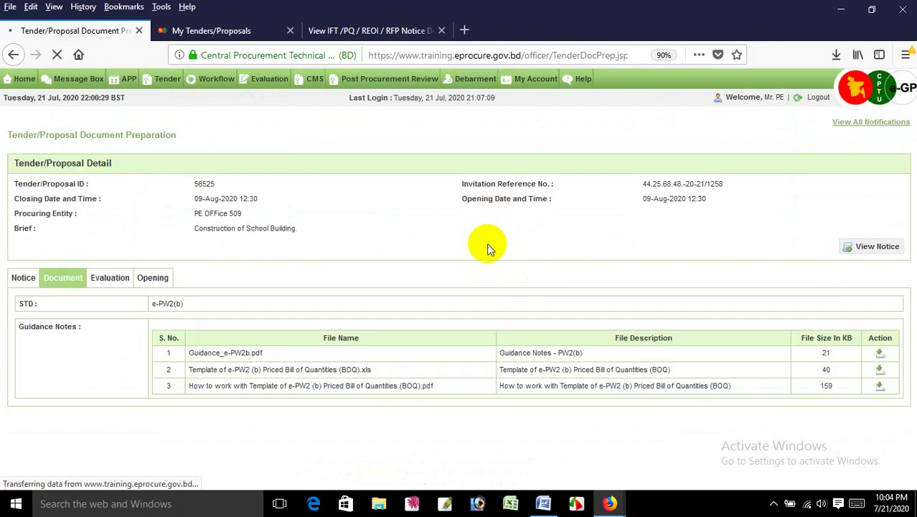
pyautogui.scroll(-4, 491, 265)
pyautogui.scroll(-6, 494, 296)
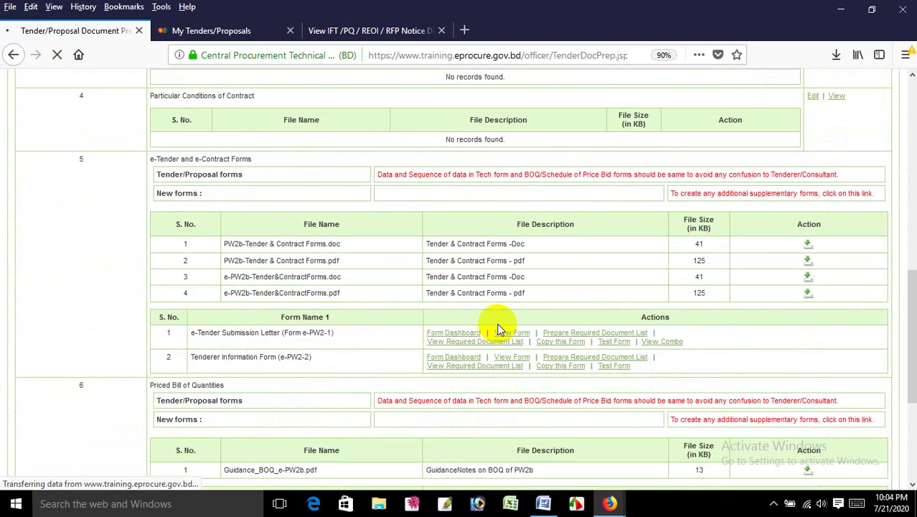
pyautogui.scroll(-3, 543, 208)
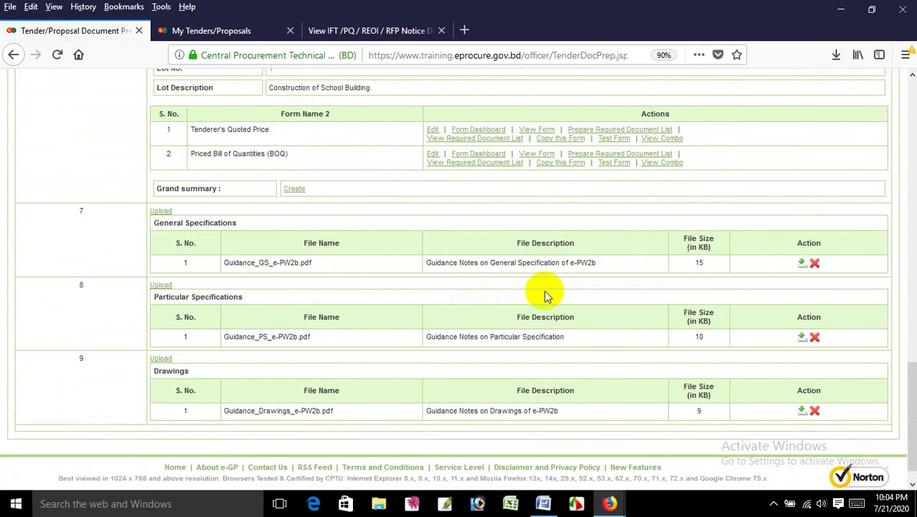
pyautogui.click(609, 163)
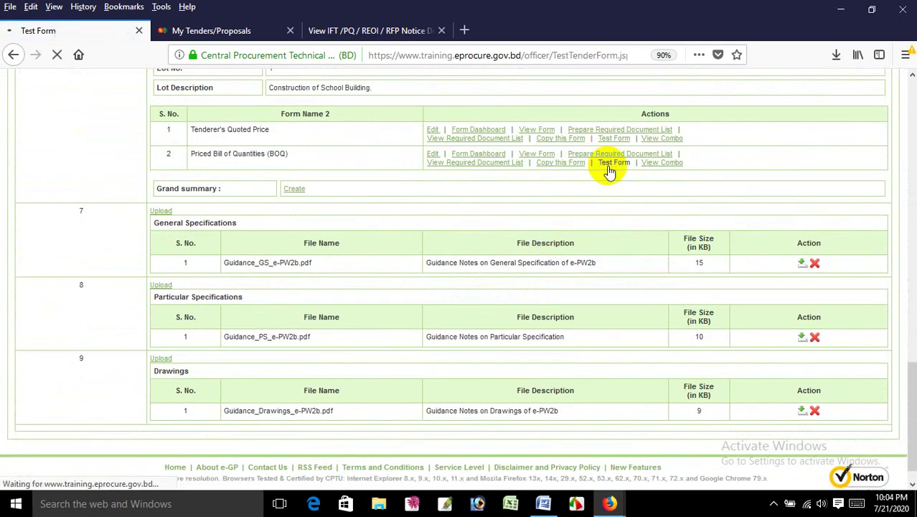
pyautogui.scroll(-4, 556, 195)
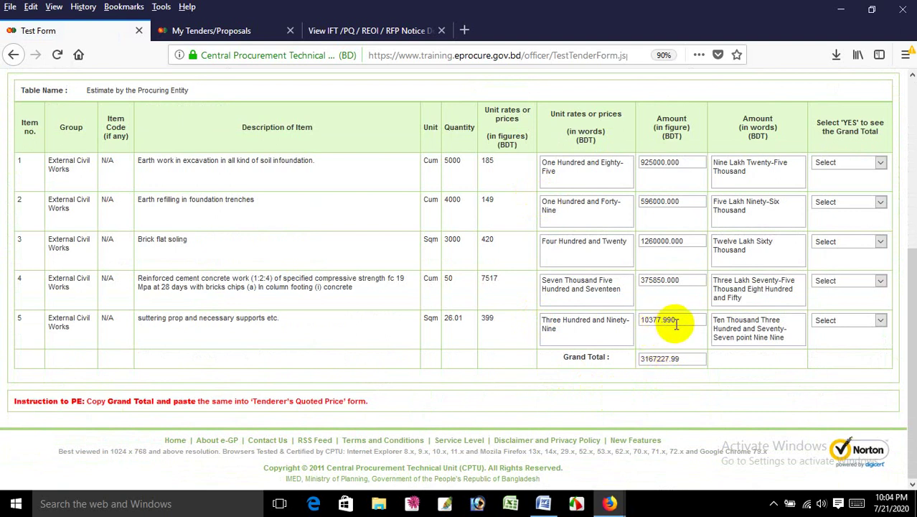
pyautogui.scroll(5, 787, 240)
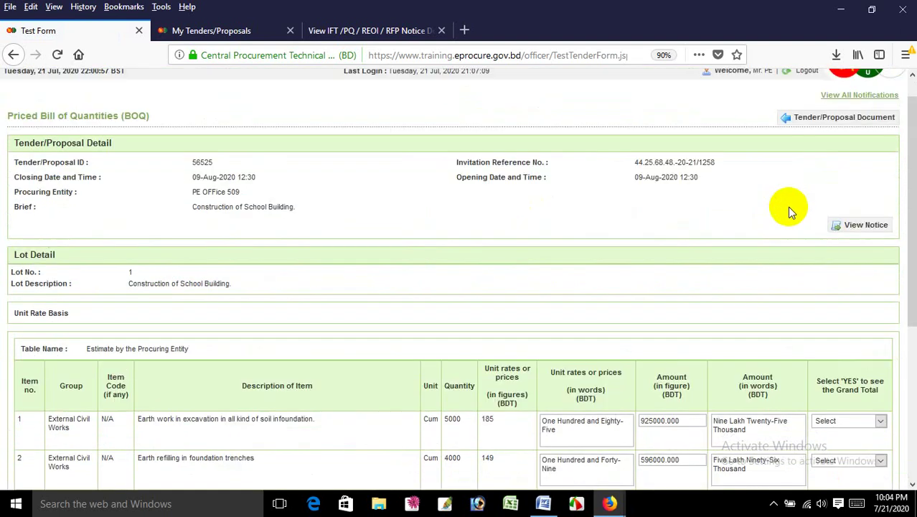
# - Go back through the tender document page to the BOQ form dashboard and reopen the Estimate by the Procuring Entity table for filling up
pyautogui.click(820, 118)
pyautogui.scroll(-12, 563, 260)
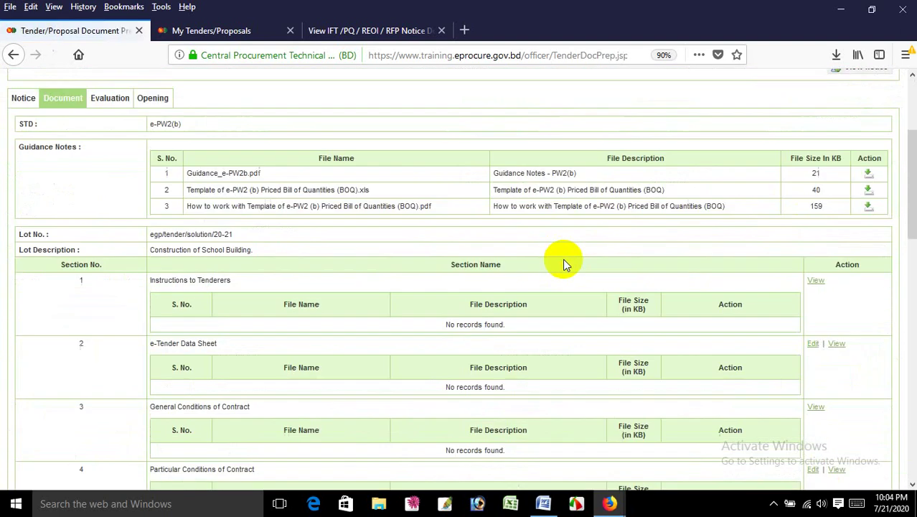
pyautogui.scroll(-3, 435, 281)
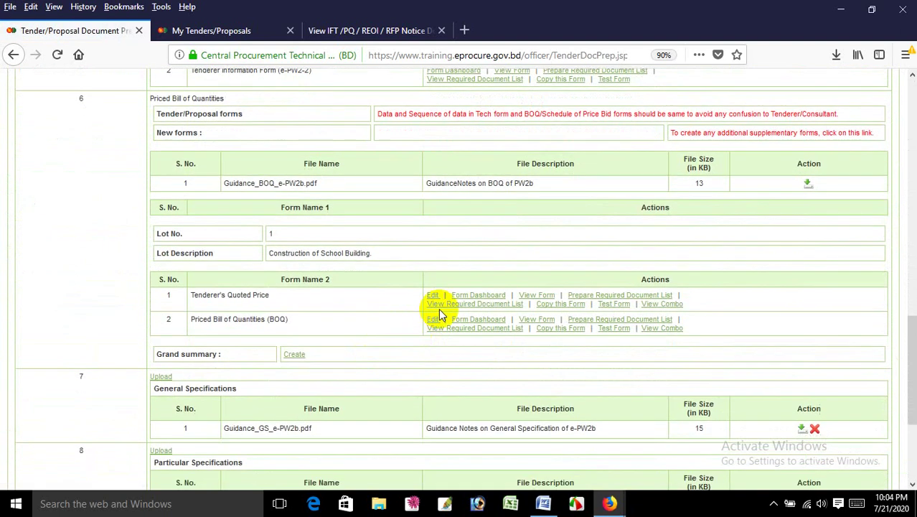
pyautogui.click(469, 320)
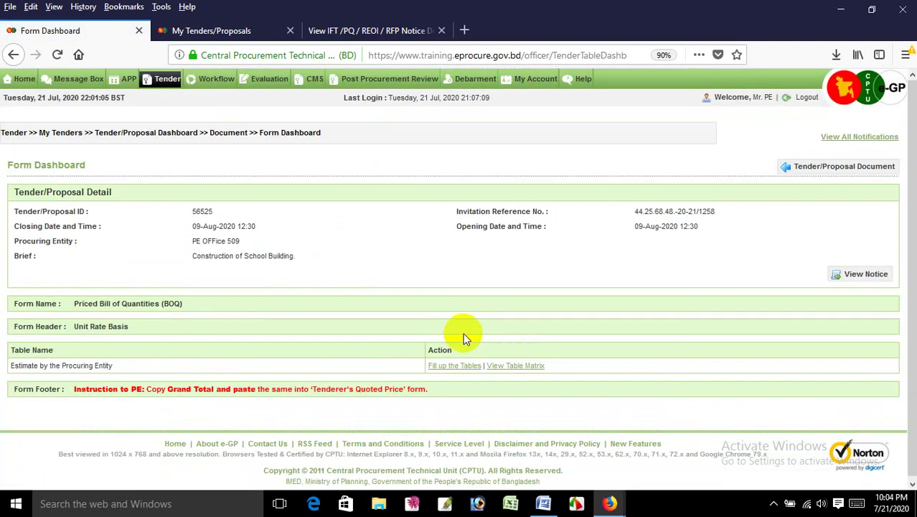
pyautogui.click(459, 363)
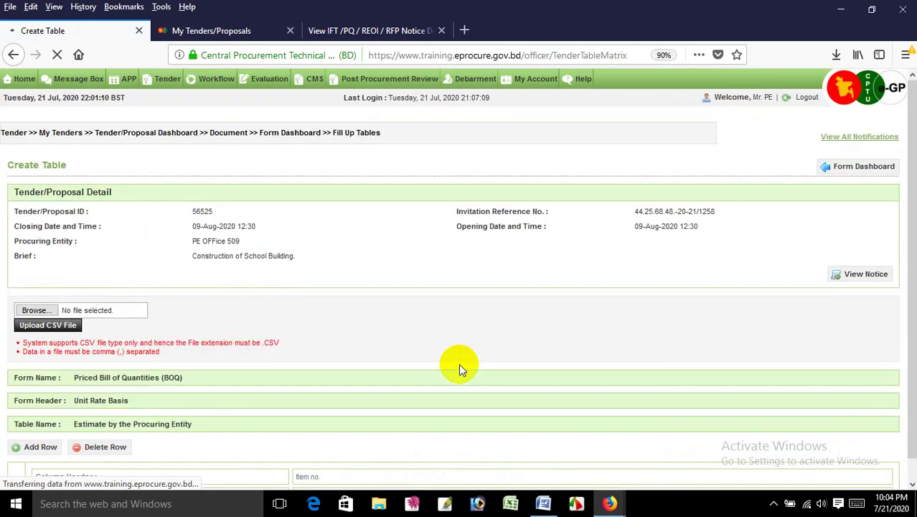
pyautogui.scroll(-2, 459, 363)
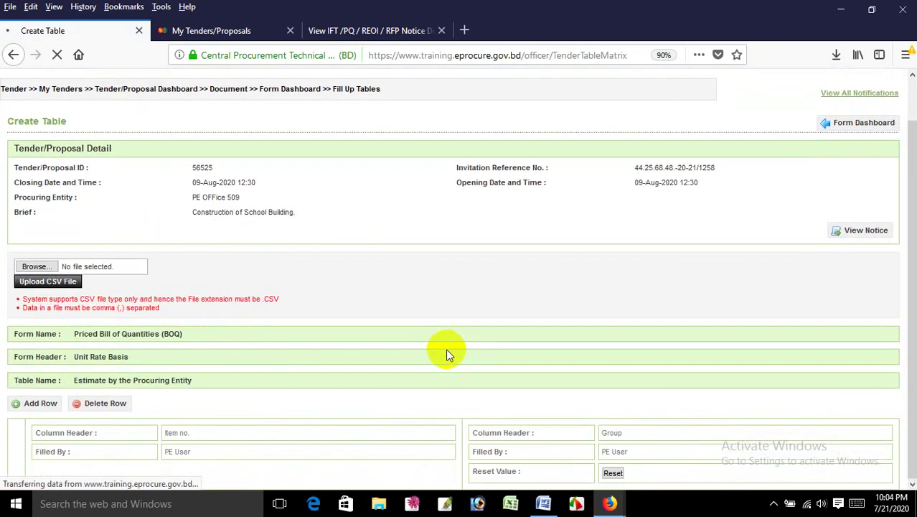
pyautogui.scroll(-1, 437, 335)
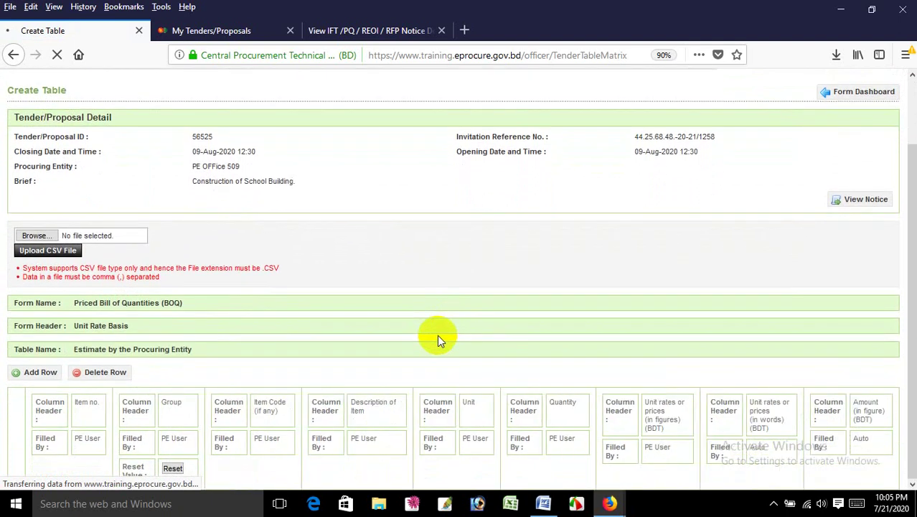
pyautogui.scroll(-1, 437, 334)
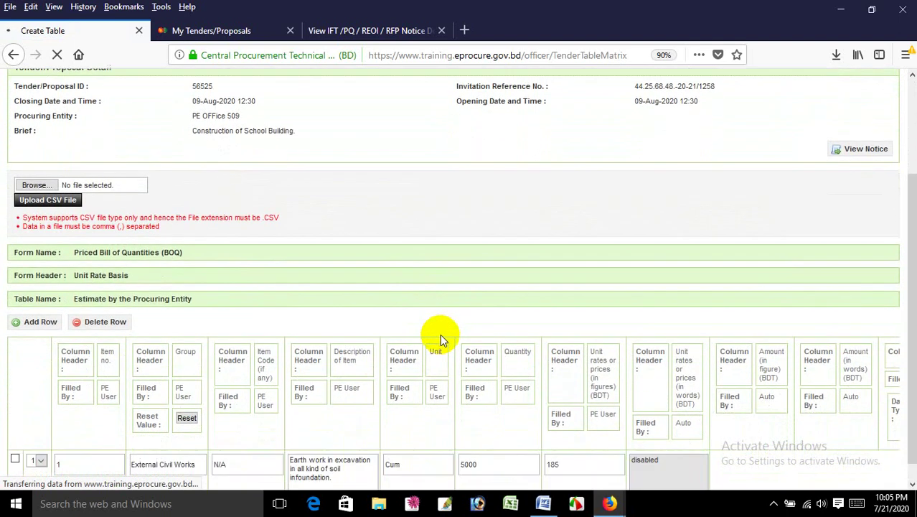
pyautogui.scroll(-1, 440, 333)
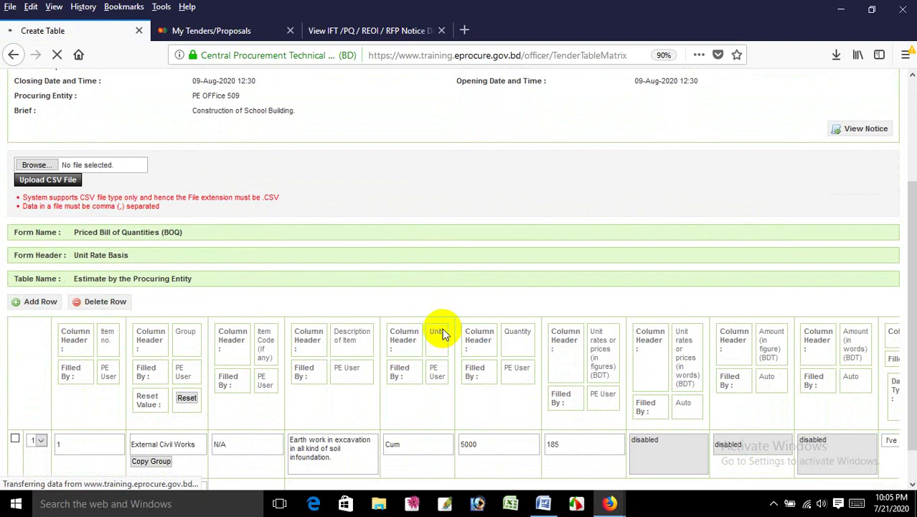
pyautogui.scroll(-1, 442, 327)
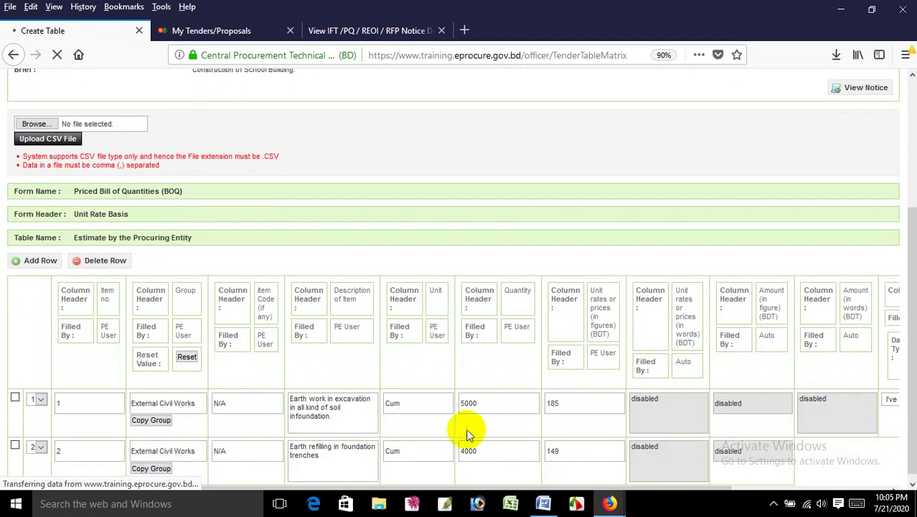
pyautogui.scroll(-1, 505, 390)
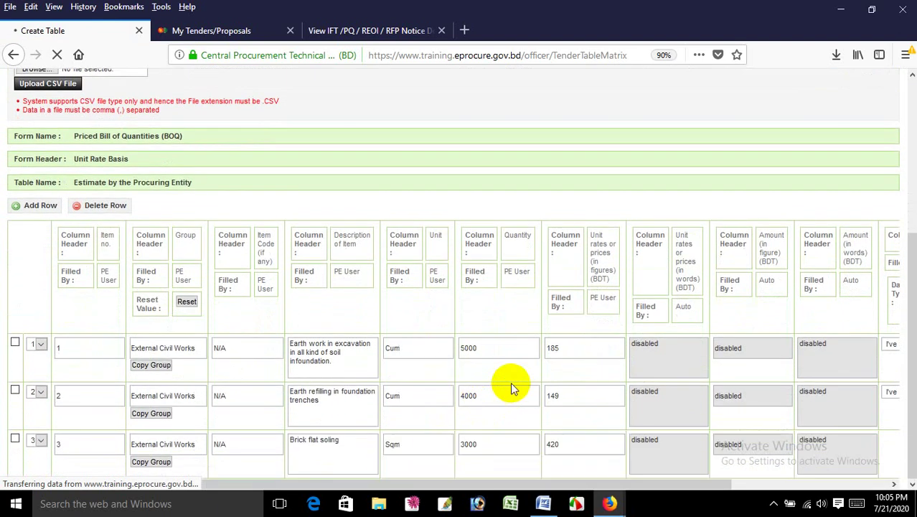
# - Set the quantities of item 4 to 10 and item 3 to 2500, and save the table, accepting the edit
pyautogui.scroll(-2, 500, 383)
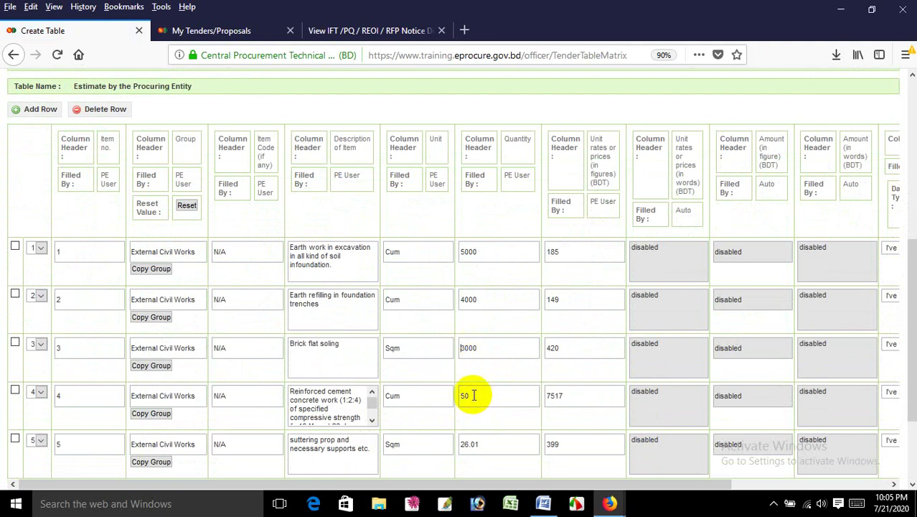
pyautogui.moveTo(471, 396); pyautogui.dragTo(446, 394)
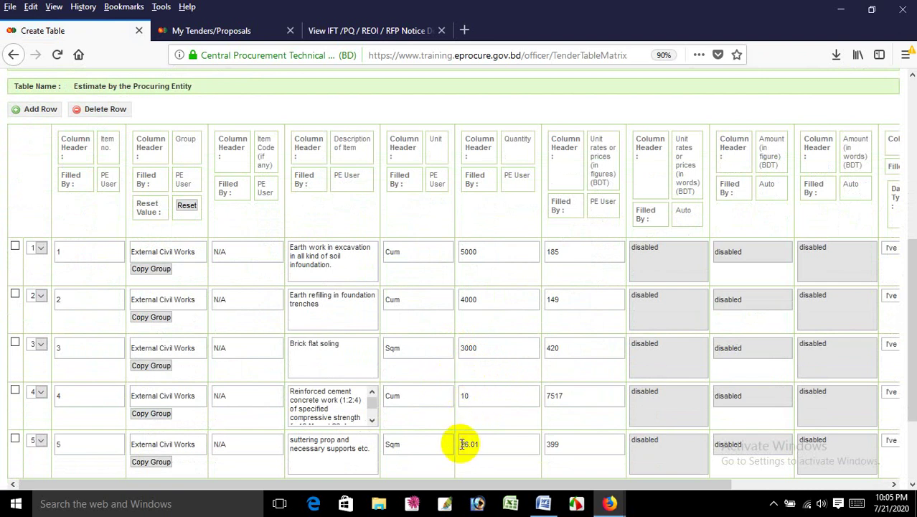
pyautogui.moveTo(467, 348); pyautogui.dragTo(444, 345)
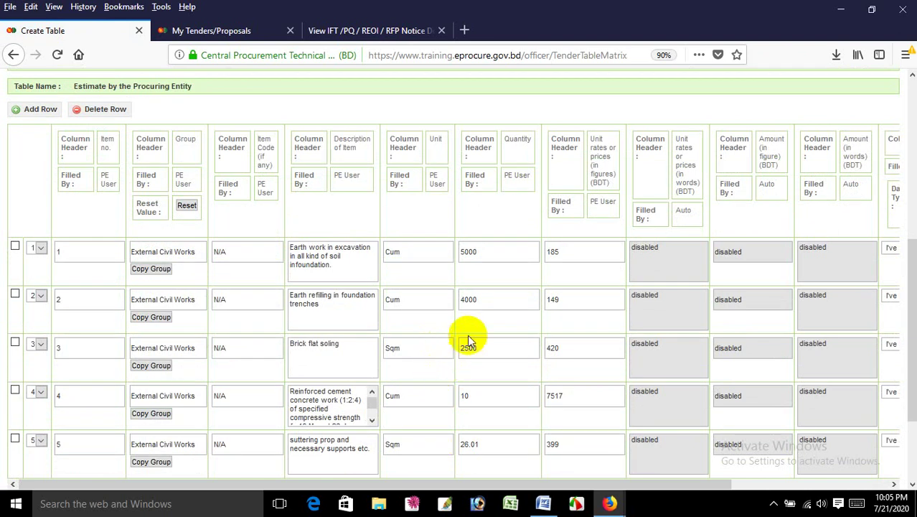
pyautogui.scroll(-3, 462, 416)
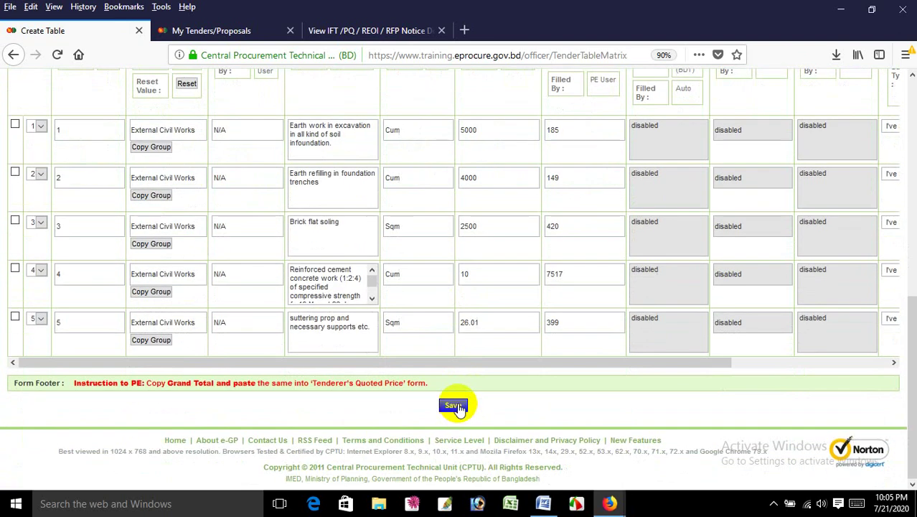
pyautogui.click(452, 404)
pyautogui.click(473, 253)
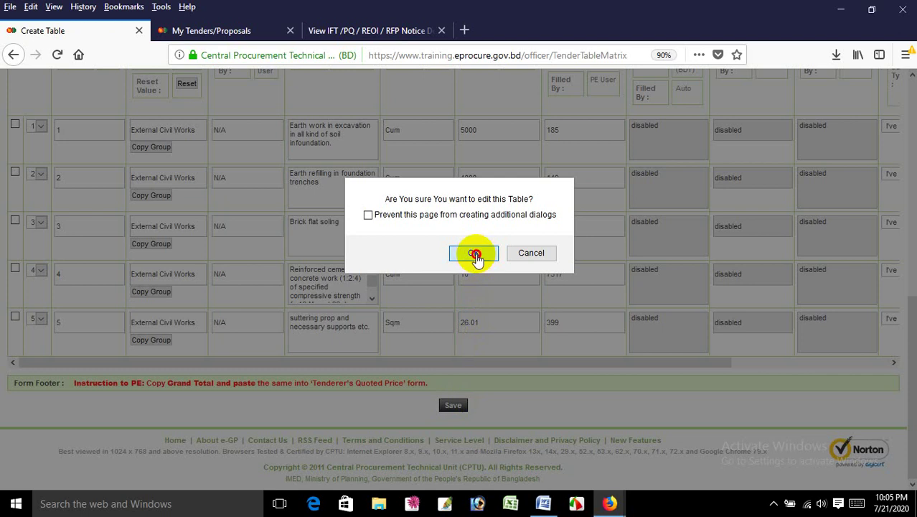
pyautogui.click(473, 254)
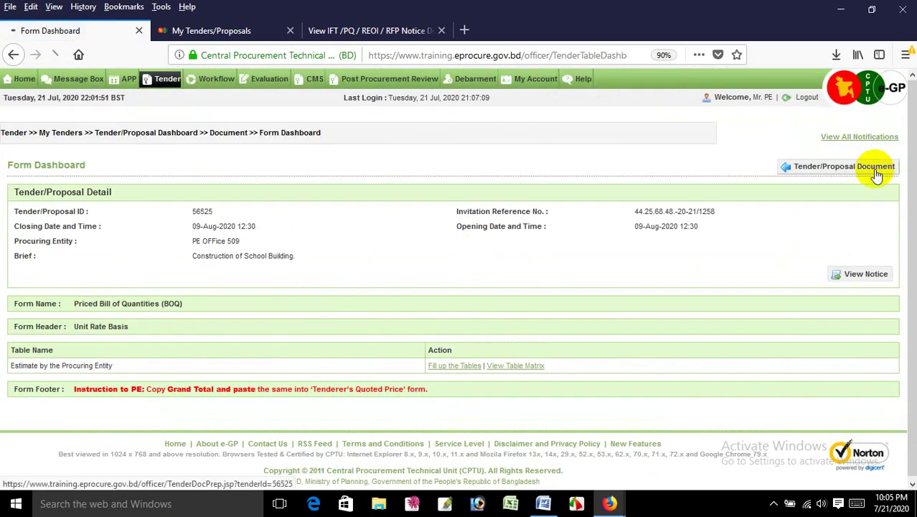
# - Return to the tender document page, open the Priced Bill of Quantities (BOQ) test form and copy its Grand Total
pyautogui.click(876, 175)
pyautogui.scroll(-15, 597, 285)
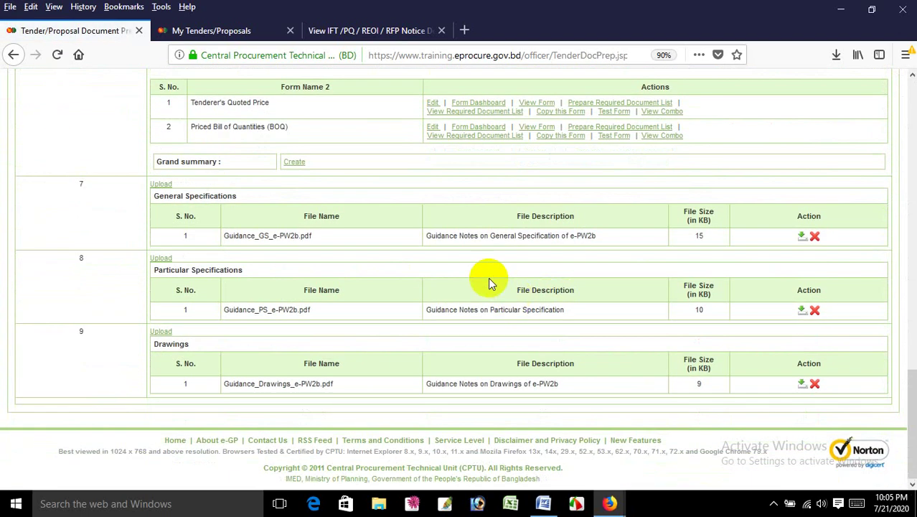
pyautogui.click(610, 136)
pyautogui.scroll(-5, 406, 399)
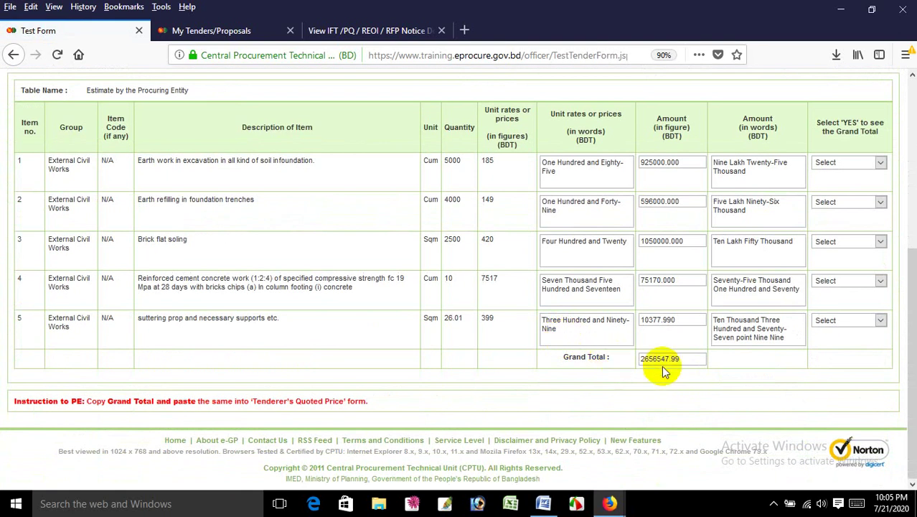
pyautogui.moveTo(678, 358); pyautogui.dragTo(587, 356)
pyautogui.hotkey('ctrl', 'c')
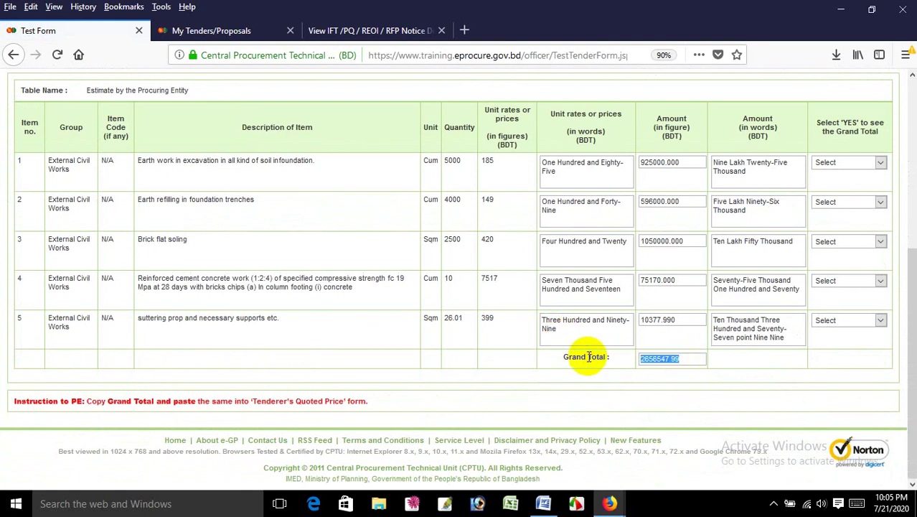
pyautogui.click(587, 357)
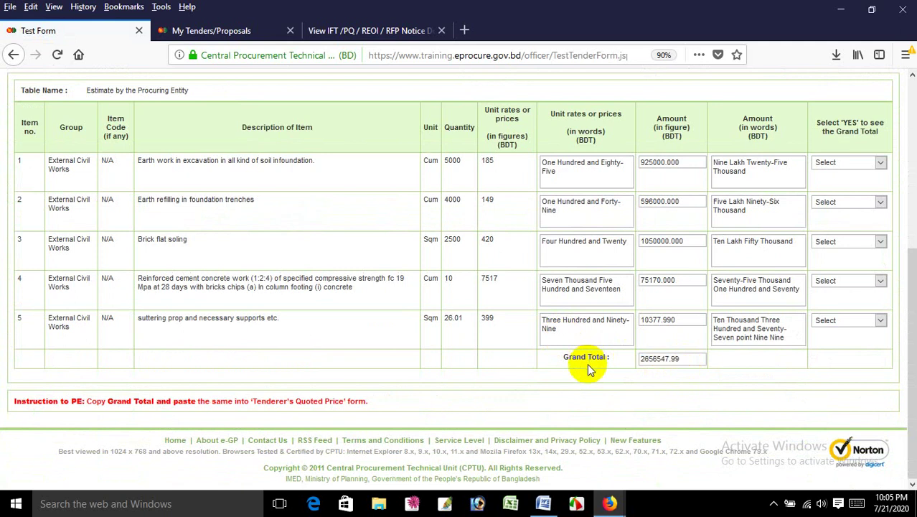
# - Go back to the tender document page and open the Tenderer's Quoted Price table for filling up from its form dashboard
pyautogui.scroll(5, 689, 289)
pyautogui.click(805, 150)
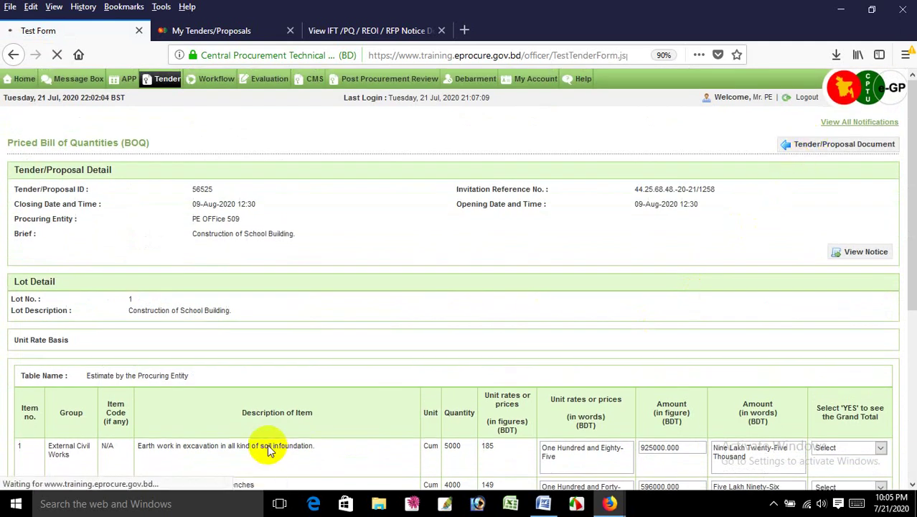
pyautogui.scroll(-15, 276, 445)
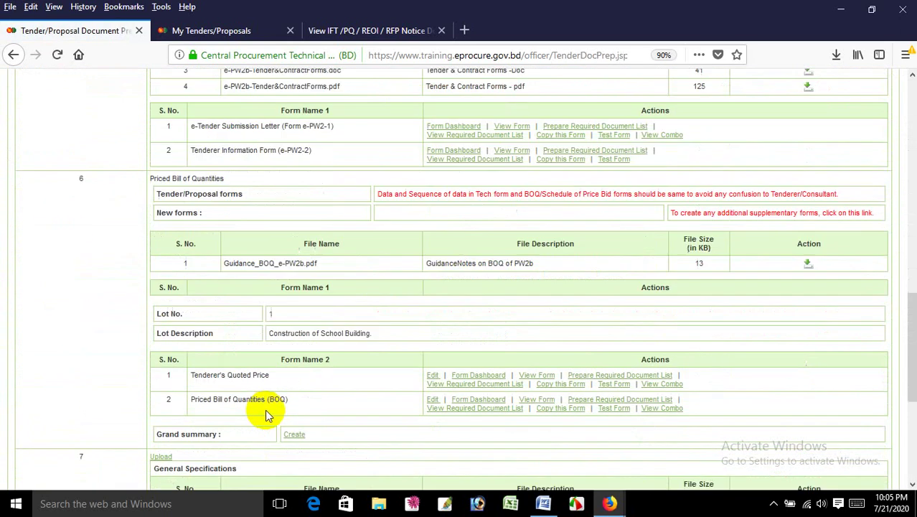
pyautogui.scroll(-1, 236, 392)
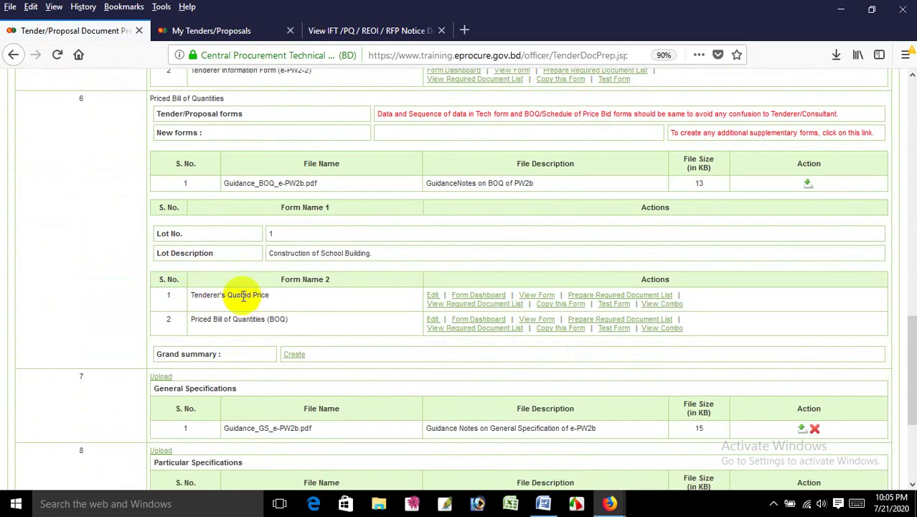
pyautogui.click(488, 295)
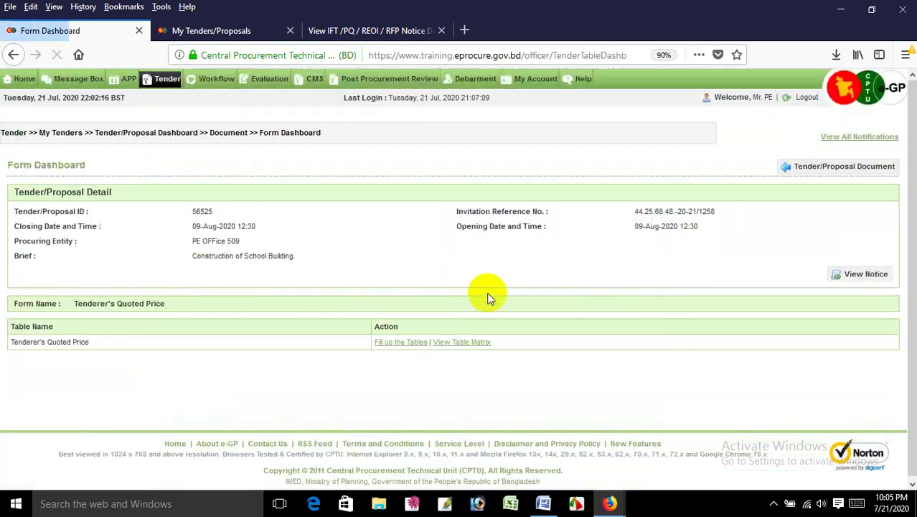
pyautogui.click(413, 343)
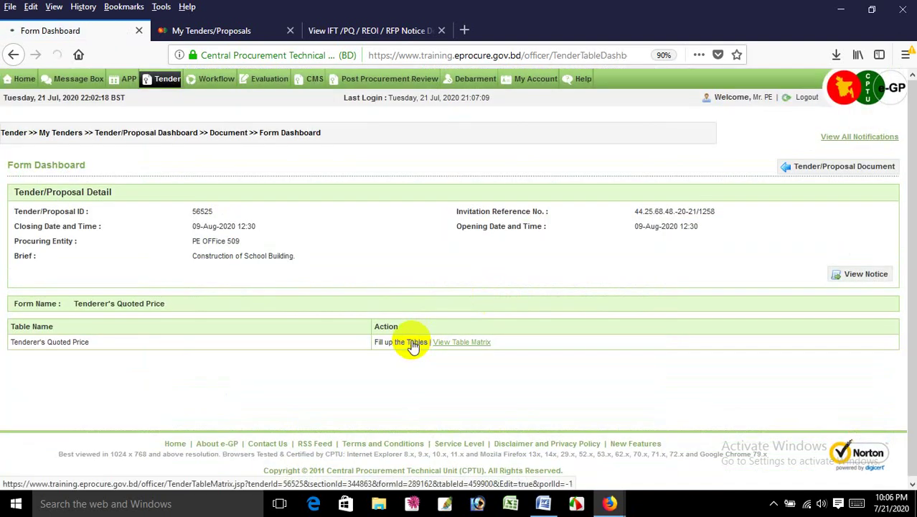
# - Paste the copied Grand Total, 2656547.99, as the Total Estimated Cost and save the Tenderer's Quoted Price table
pyautogui.scroll(-2, 1, 300)
pyautogui.scroll(-2, 1, 299)
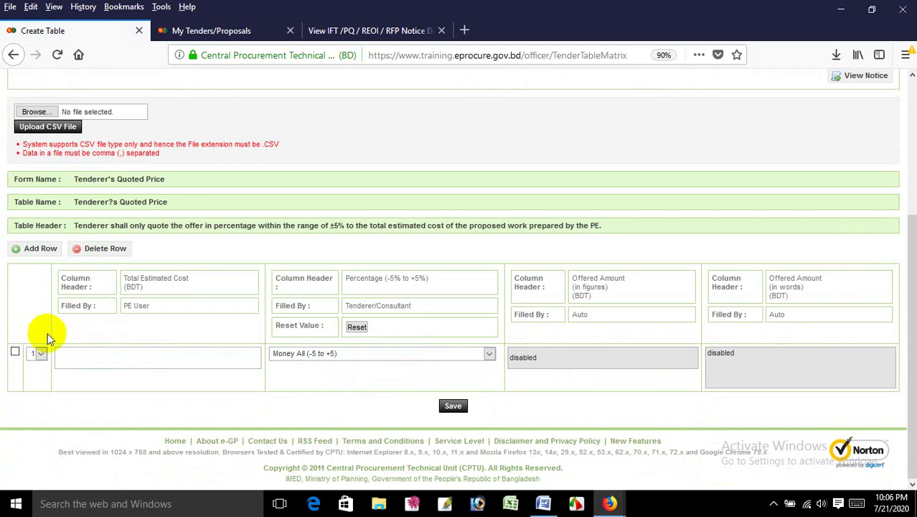
pyautogui.hotkey('ctrl', 'v')
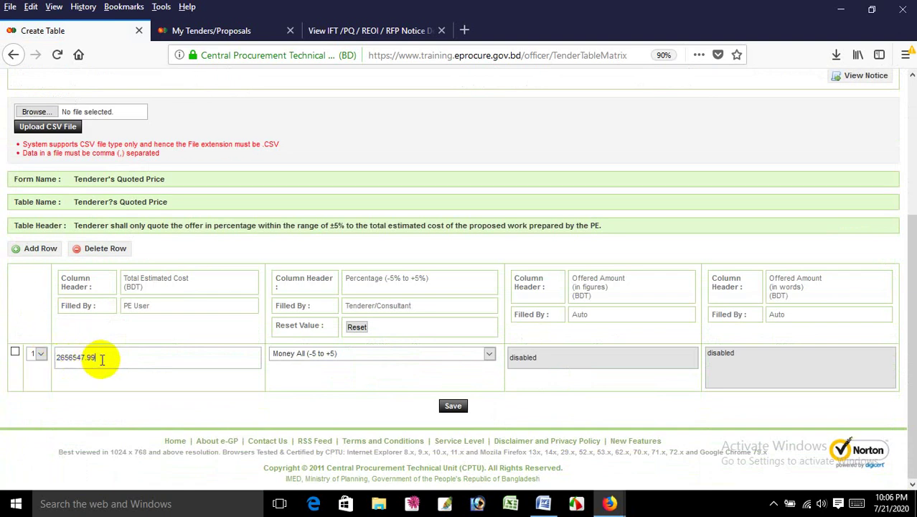
pyautogui.click(452, 406)
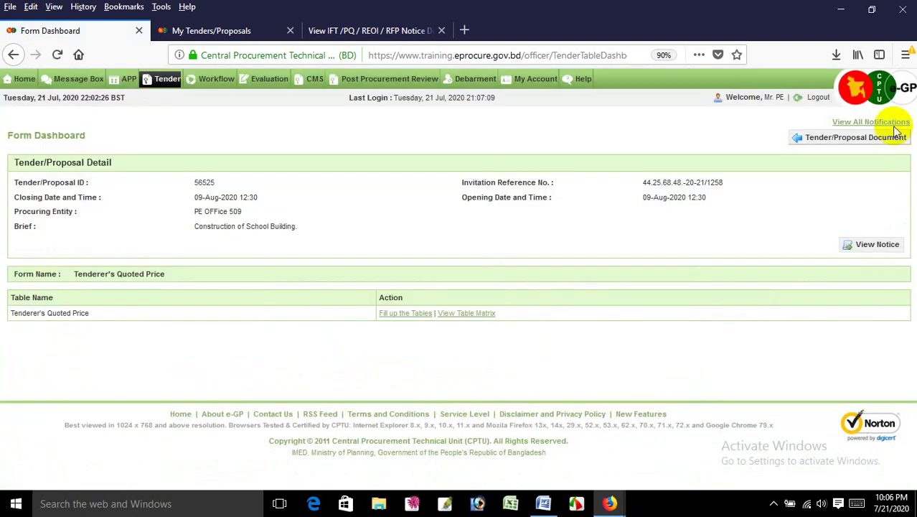
# - Return to the tender document page and open the Tenderer's Quoted Price test form to check the Total Estimated Cost
pyautogui.click(887, 137)
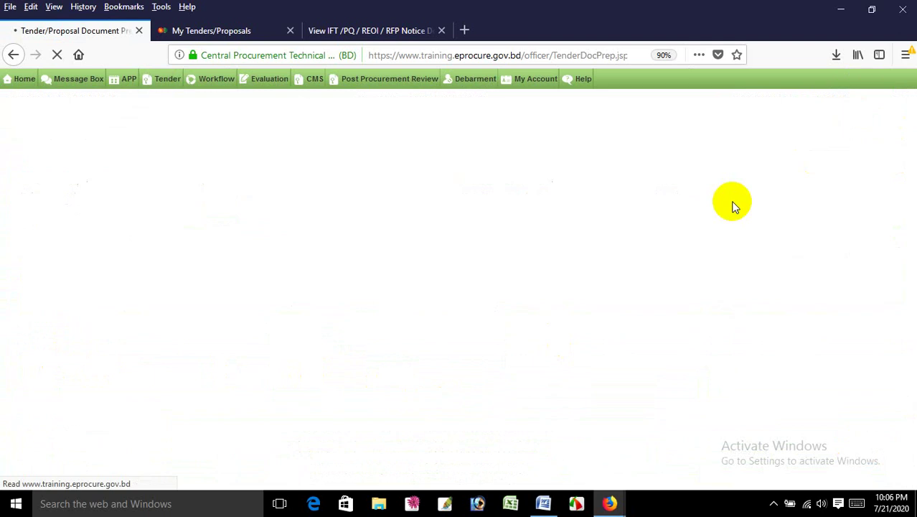
pyautogui.scroll(-15, 546, 313)
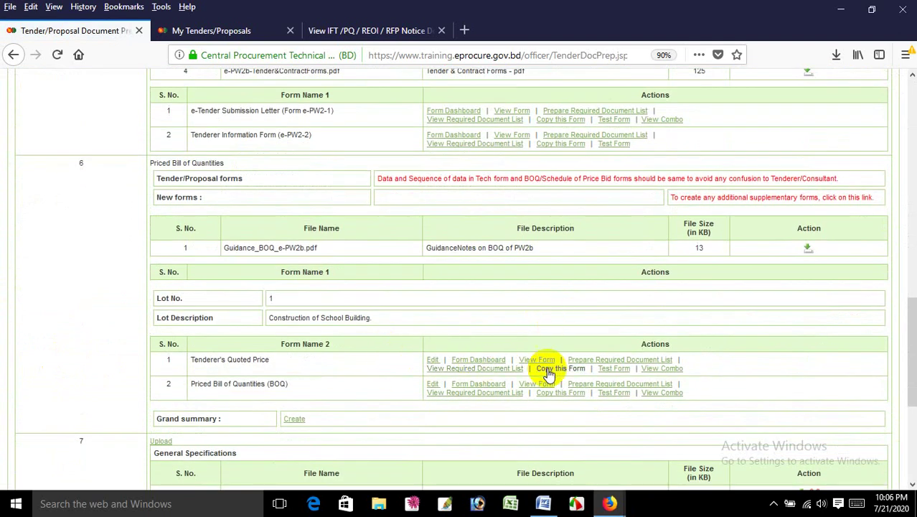
pyautogui.click(610, 368)
pyautogui.scroll(-2, 606, 368)
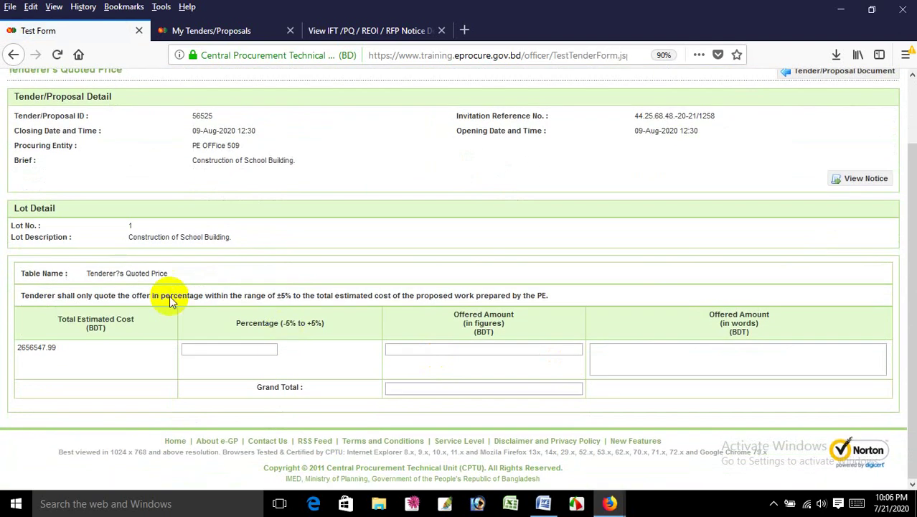
pyautogui.scroll(2, 749, 188)
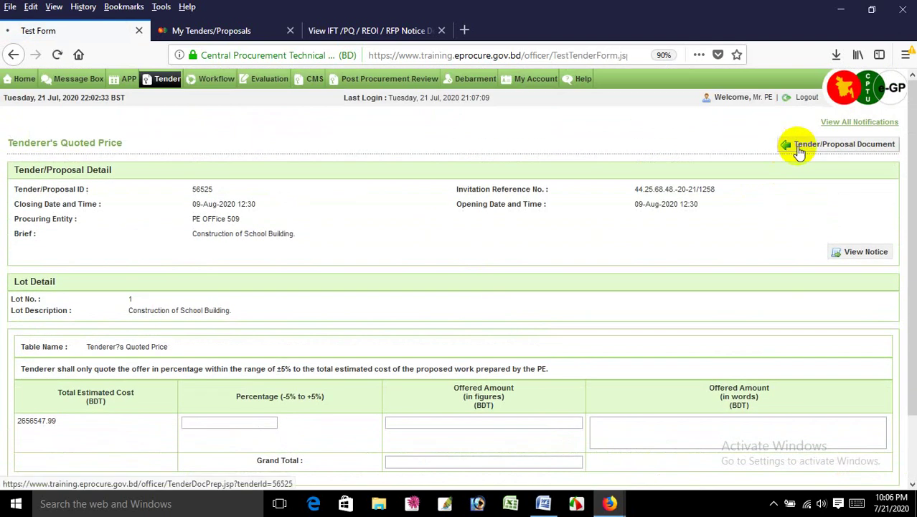
# - Create the Grand Summary for the tender with only the Tenderer's Quoted Price form selected, then save and confirm it
pyautogui.click(797, 147)
pyautogui.scroll(-4, 491, 326)
pyautogui.scroll(-15, 492, 326)
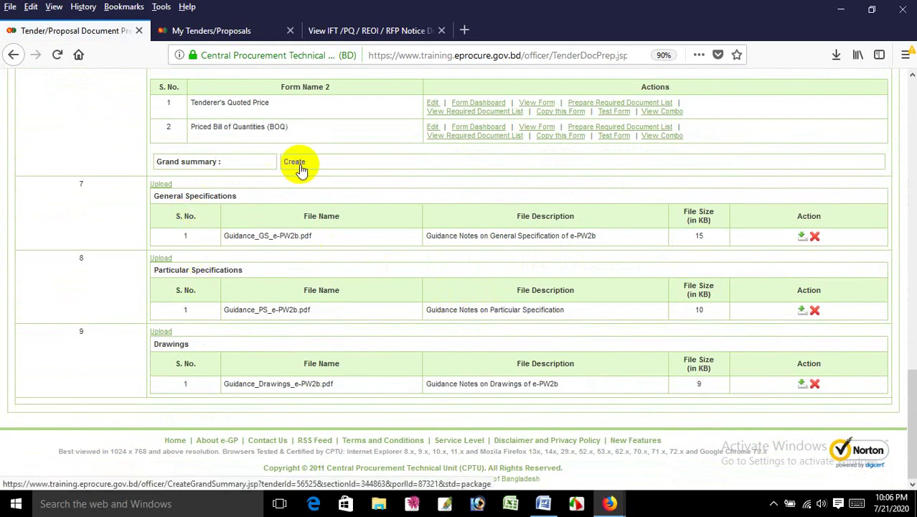
pyautogui.click(302, 170)
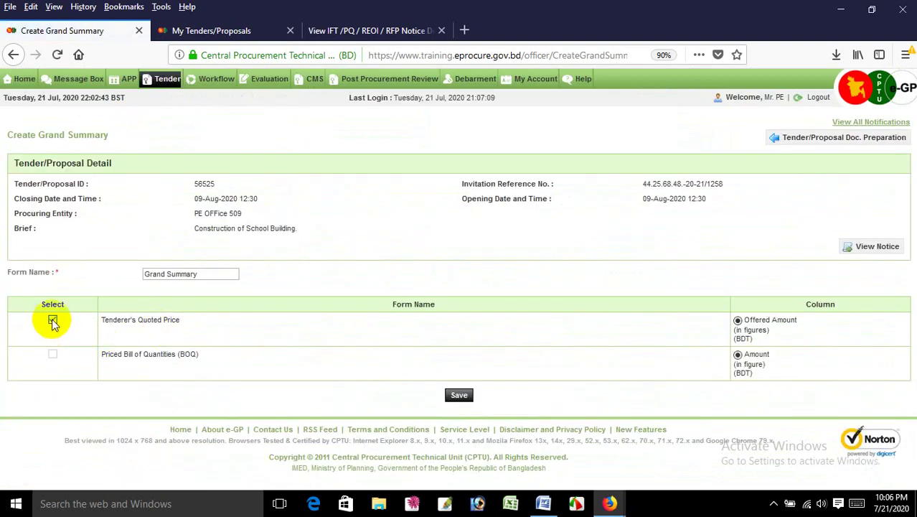
pyautogui.click(459, 395)
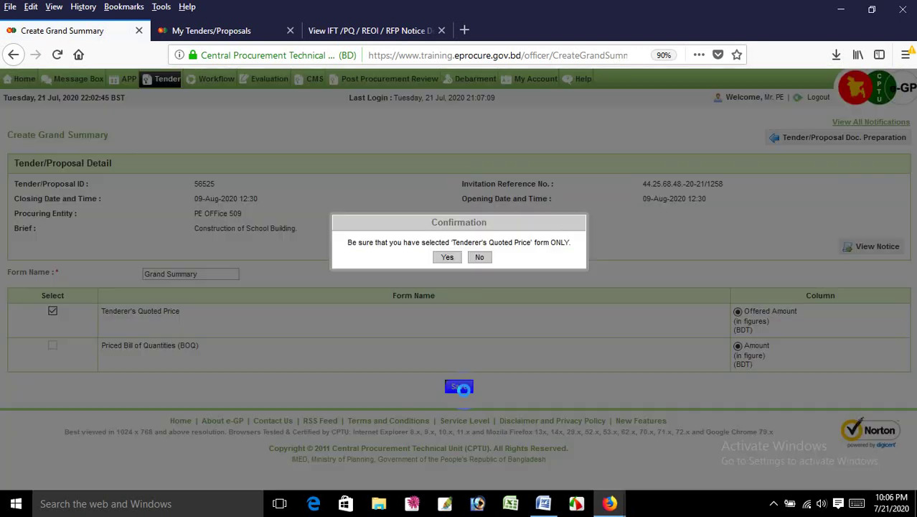
pyautogui.click(447, 257)
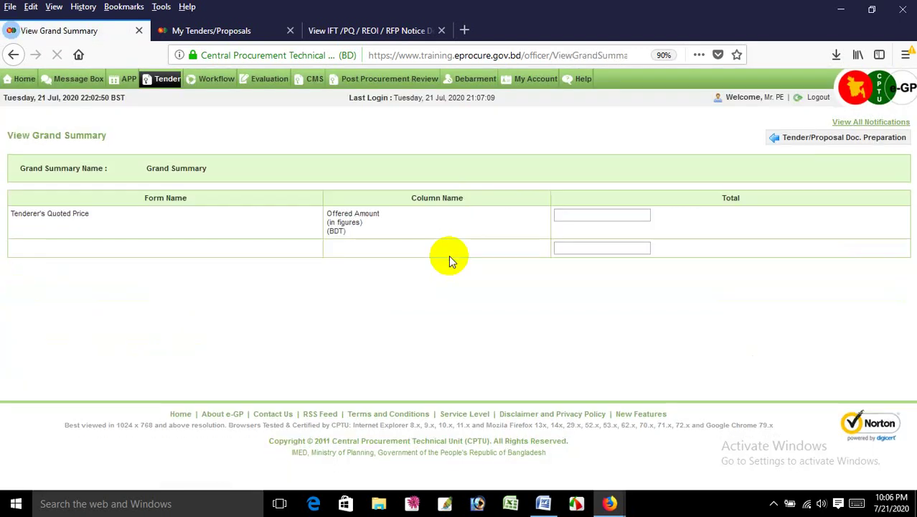
# - Return to the tender document page and review its sections, from Instructions to Tenderers through the Priced Bill of Quantities and specifications
pyautogui.click(791, 141)
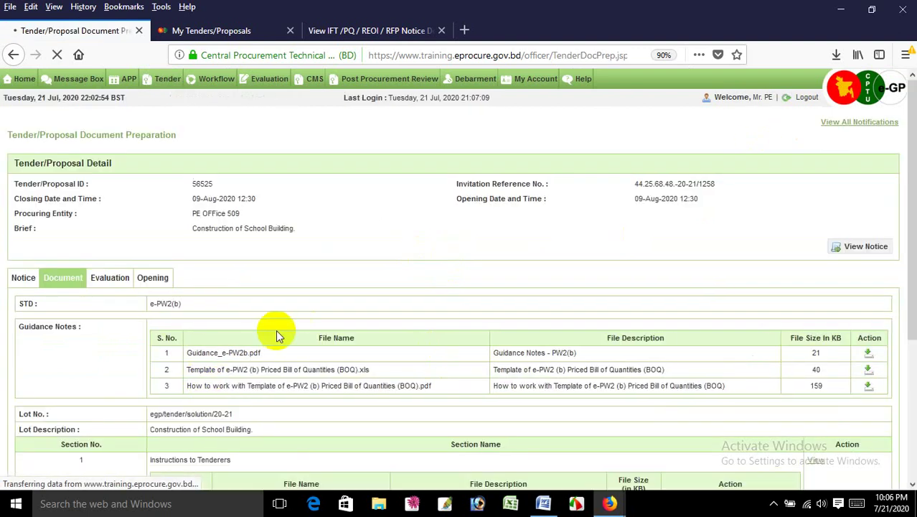
pyautogui.scroll(-5, 280, 333)
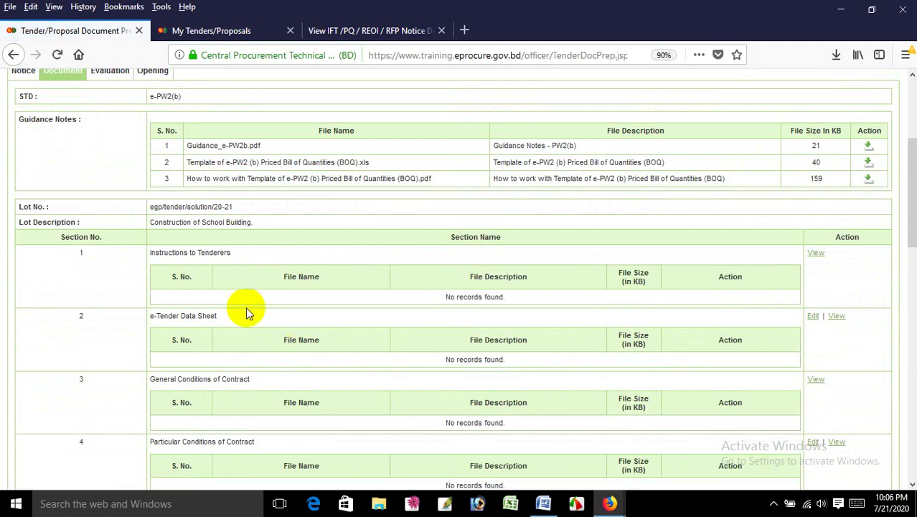
pyautogui.scroll(2, 245, 314)
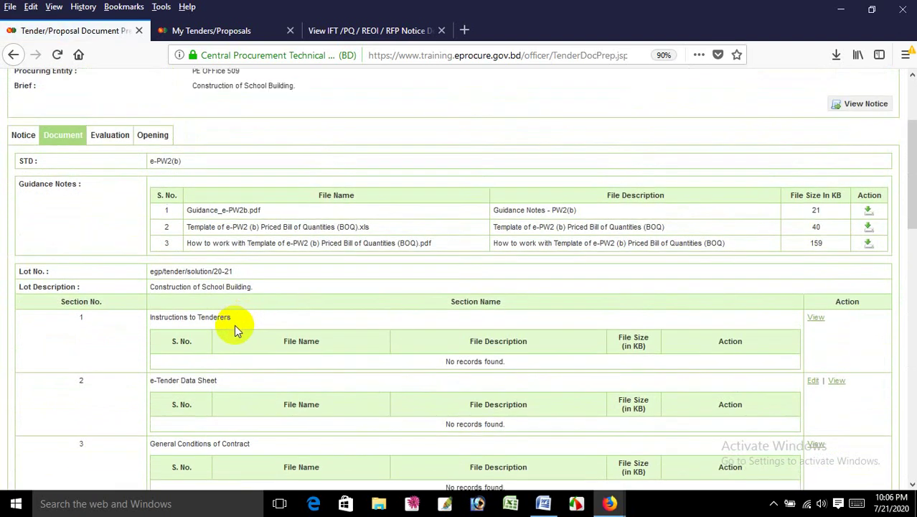
pyautogui.scroll(-6, 234, 325)
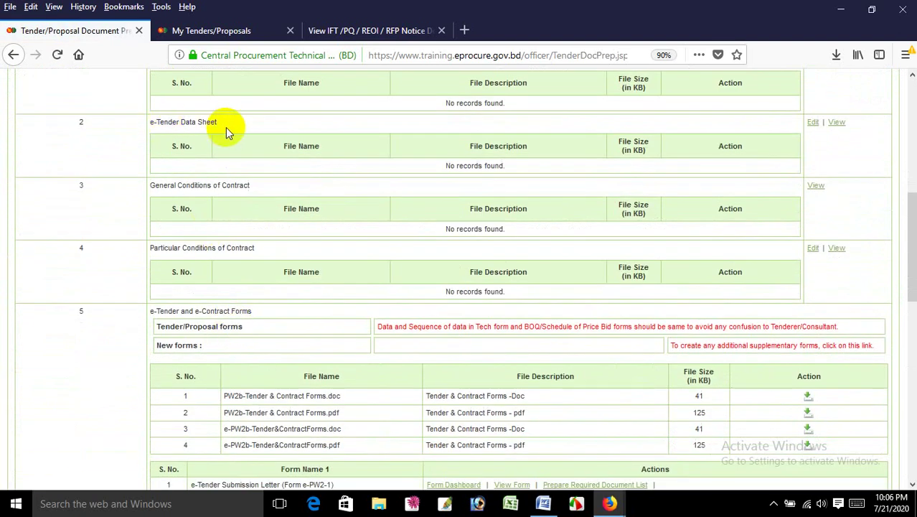
pyautogui.scroll(-7, 241, 284)
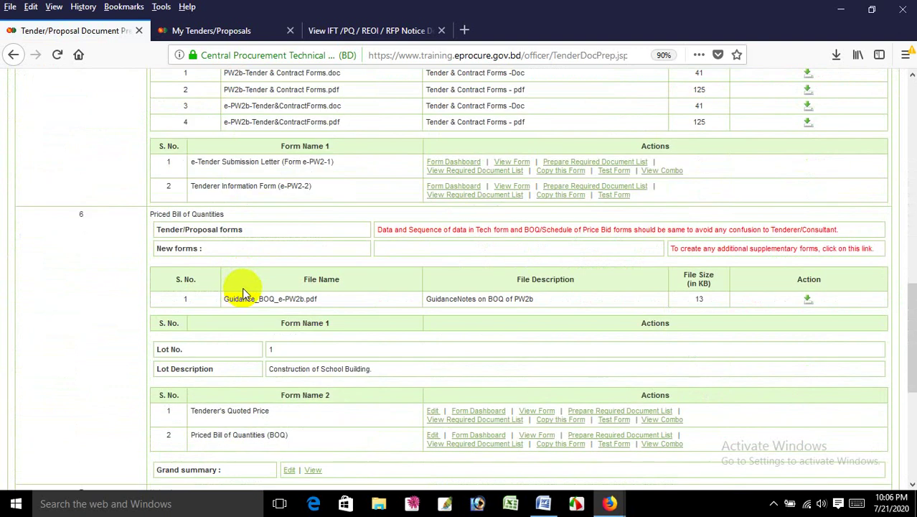
pyautogui.scroll(-2, 194, 292)
pyautogui.tripleClick(168, 152)
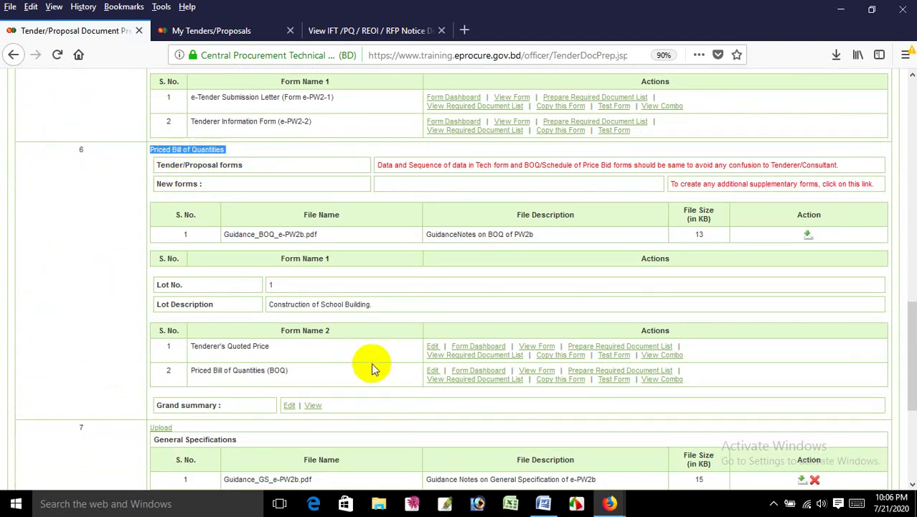
pyautogui.scroll(-5, 371, 363)
# - Go to the tender's evaluation section and open the form for creating a new Evaluation Committee
pyautogui.scroll(10, 351, 363)
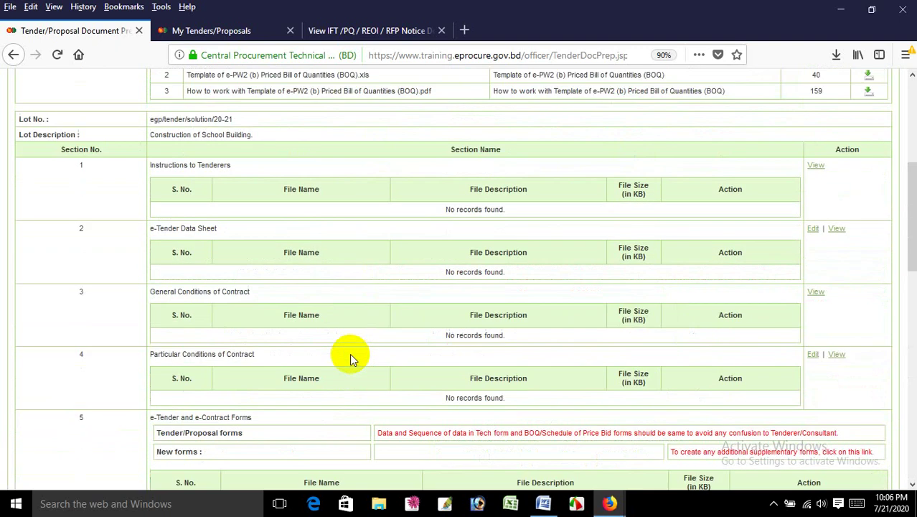
pyautogui.scroll(5, 349, 353)
pyautogui.click(104, 280)
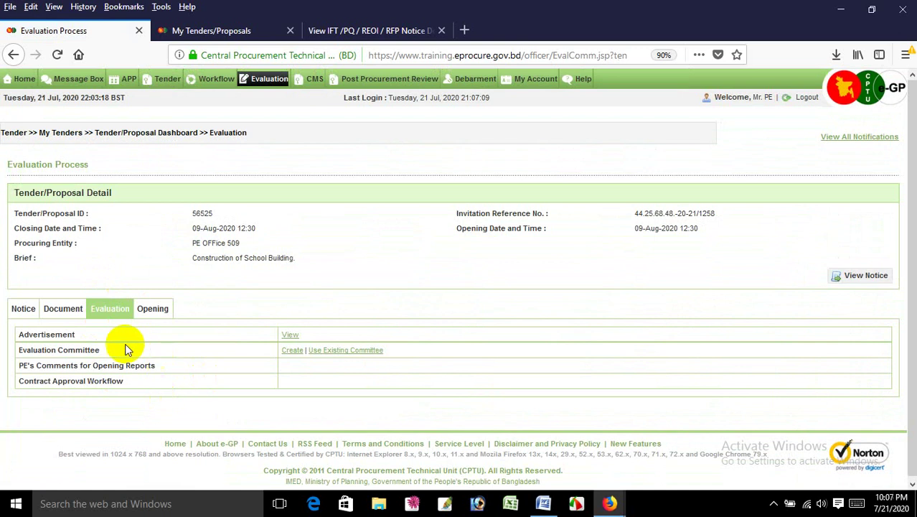
pyautogui.click(292, 350)
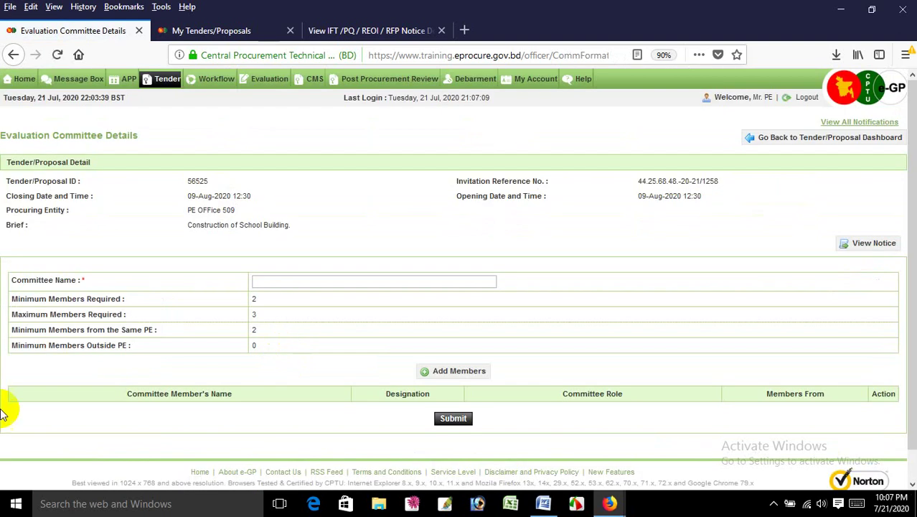
# - Name the evaluation committee TEC, then review the same-PE candidates and the Minimum Members Required entry
pyautogui.click(356, 282)
pyautogui.write('TEC')
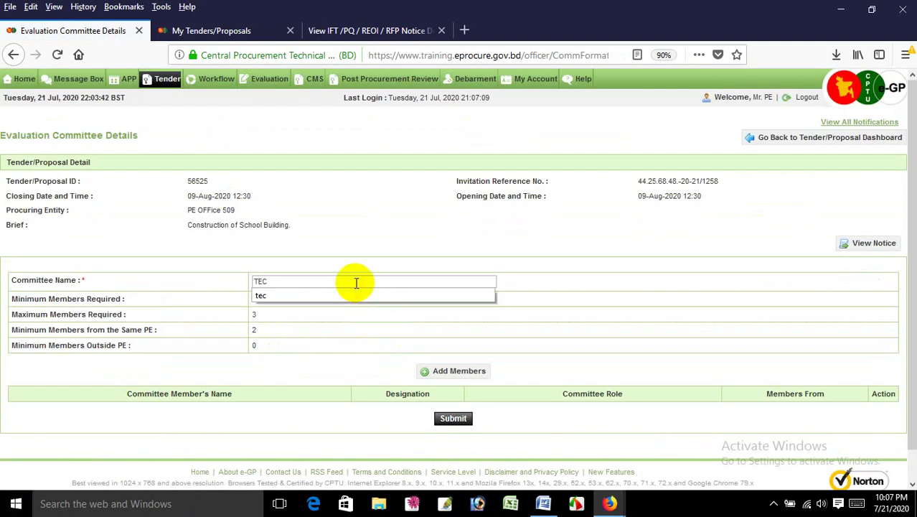
pyautogui.click(352, 315)
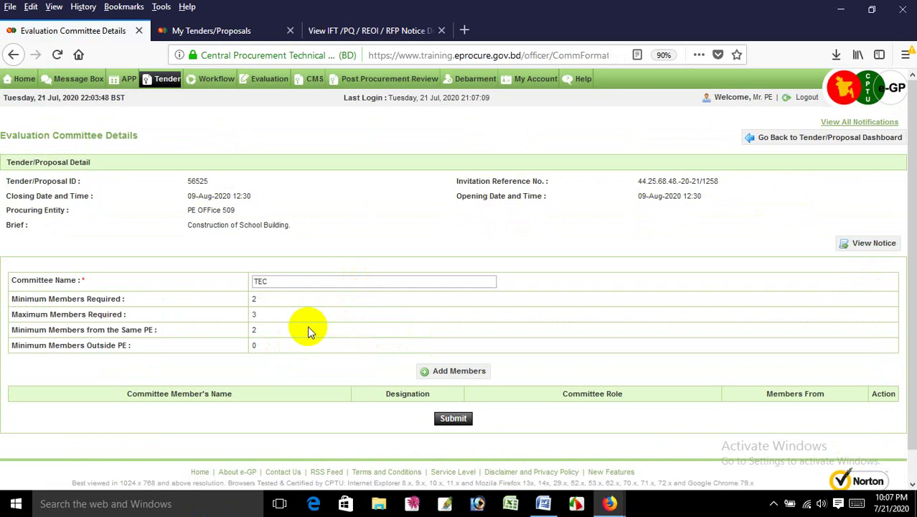
pyautogui.click(470, 373)
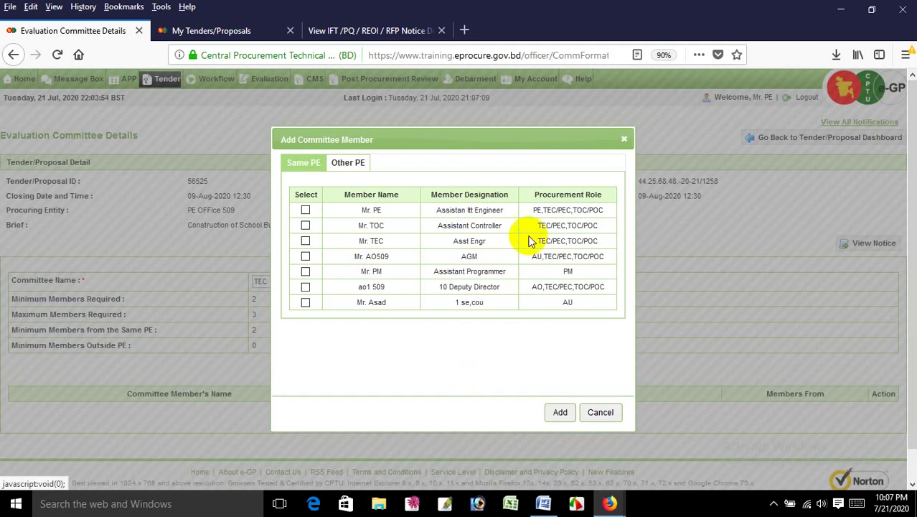
pyautogui.click(623, 141)
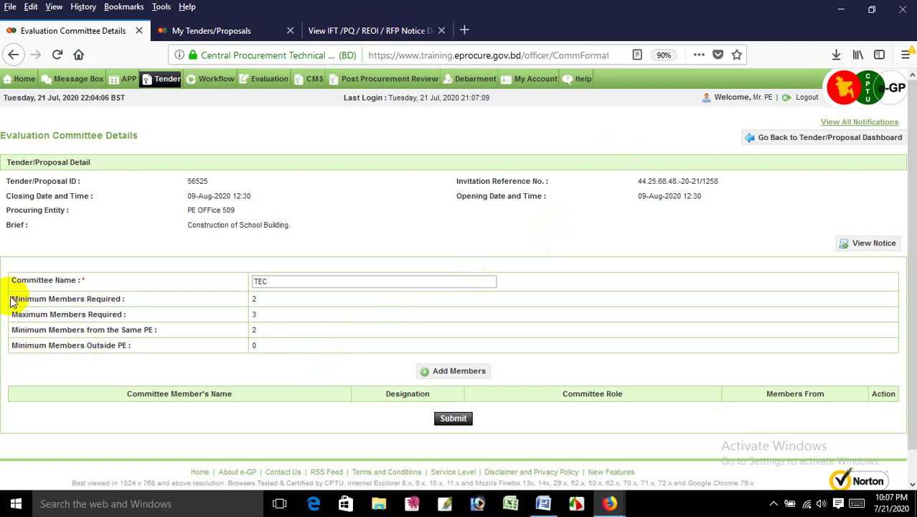
pyautogui.moveTo(13, 299); pyautogui.dragTo(133, 304)
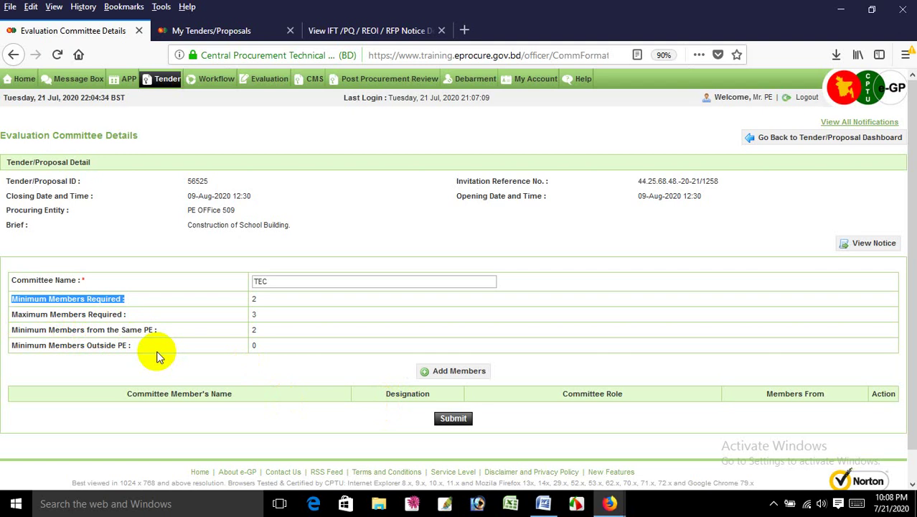
# - Add the PE and TEC officers from the same PE to the evaluation committee
pyautogui.click(434, 372)
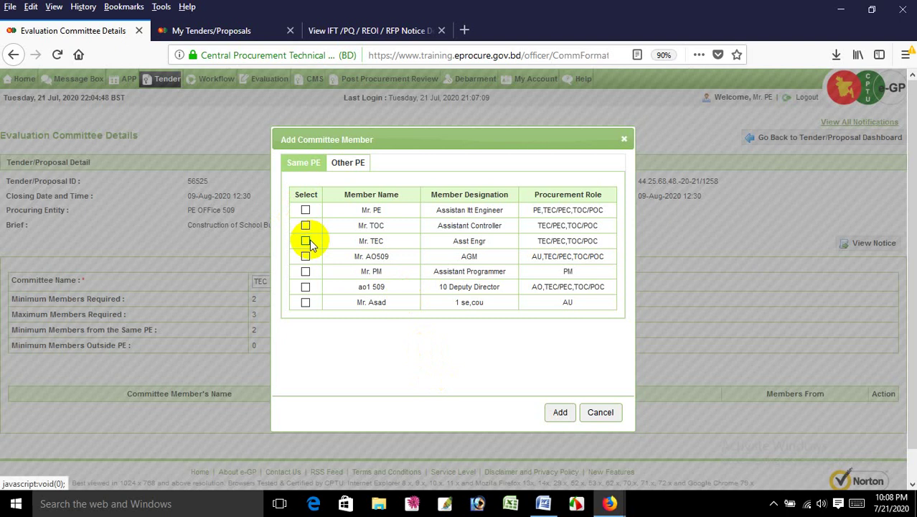
pyautogui.click(306, 209)
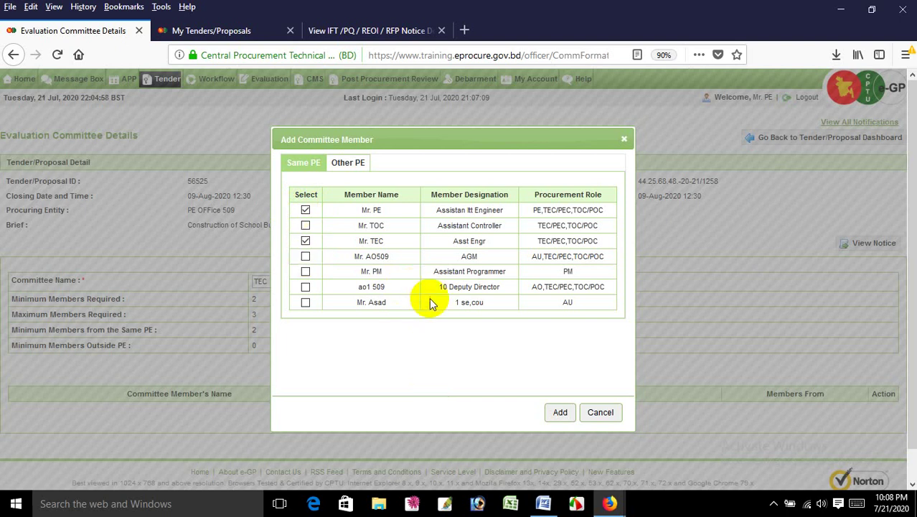
pyautogui.click(560, 412)
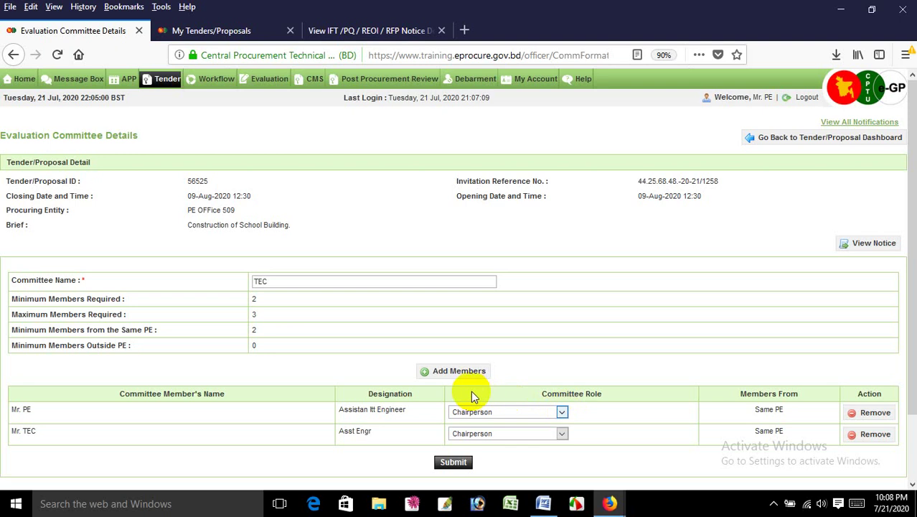
# - Give the TEC officer the Member Secretary role, submit the evaluation committee and check its saved details
pyautogui.scroll(-2, 471, 394)
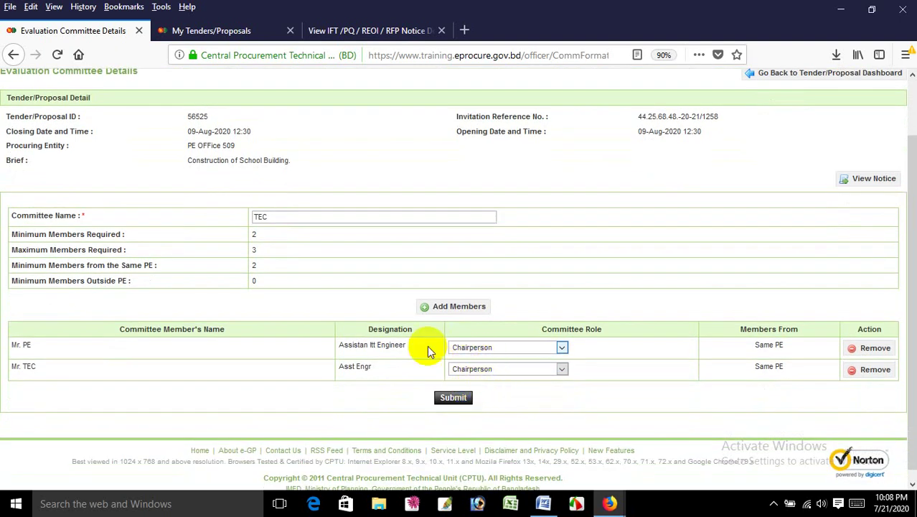
pyautogui.click(477, 368)
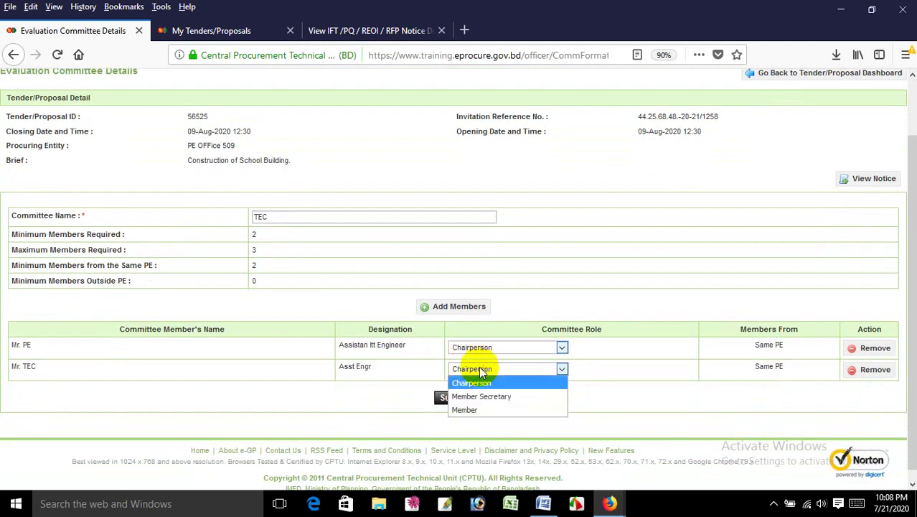
pyautogui.click(475, 393)
pyautogui.click(453, 398)
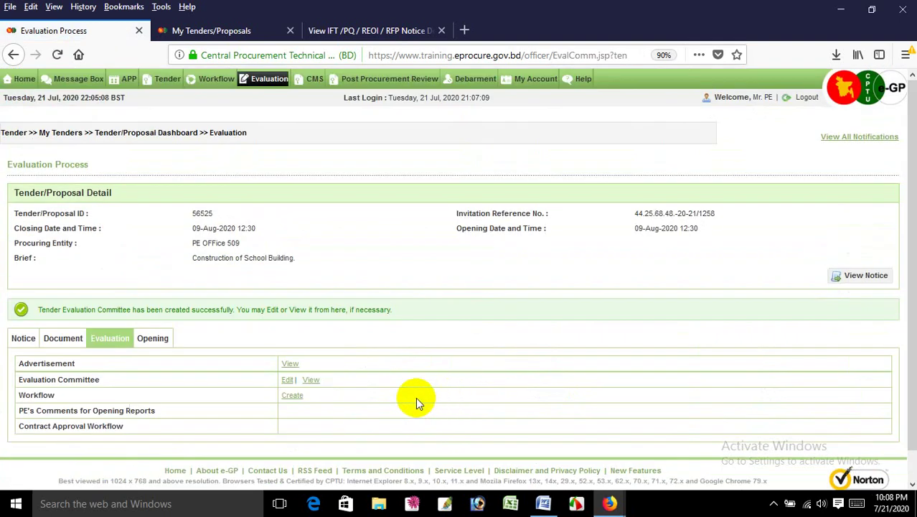
pyautogui.click(311, 380)
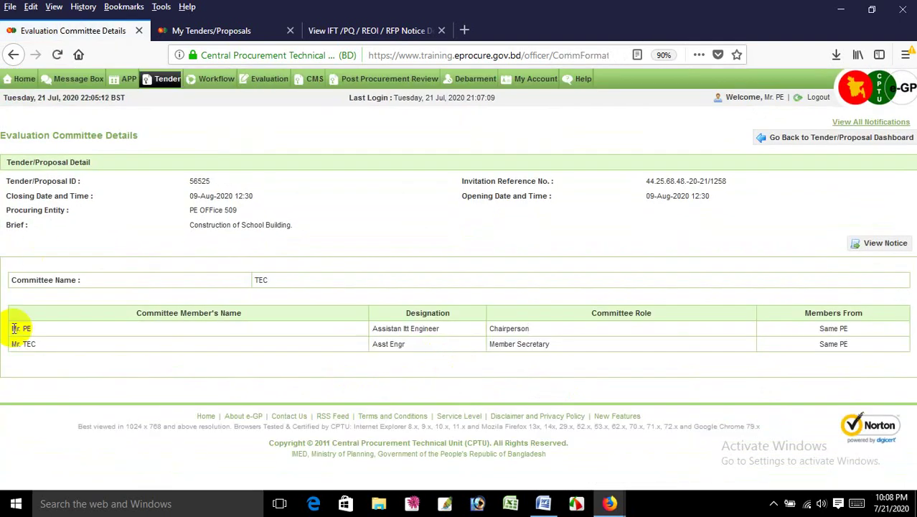
pyautogui.click(857, 138)
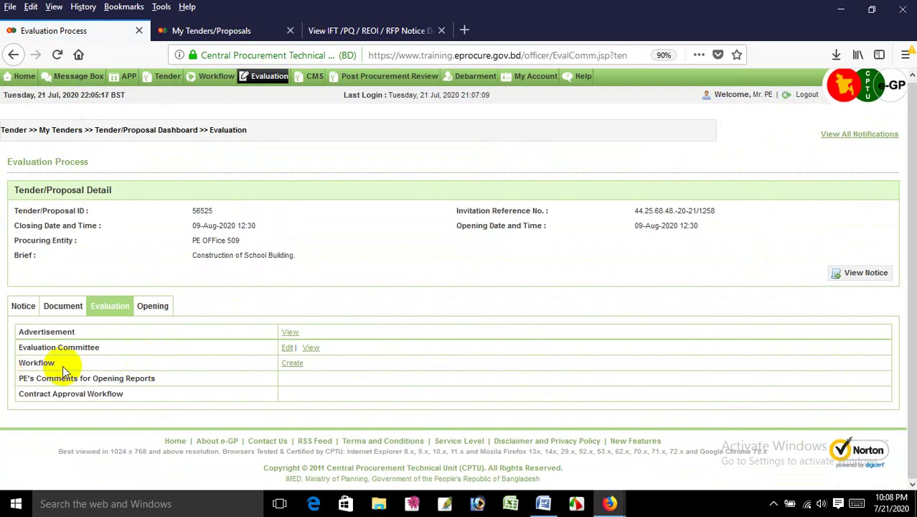
# - Create the Evaluation Committee Formation Workflow with 0 reviewers and PE as both initiator and approver
pyautogui.click(292, 363)
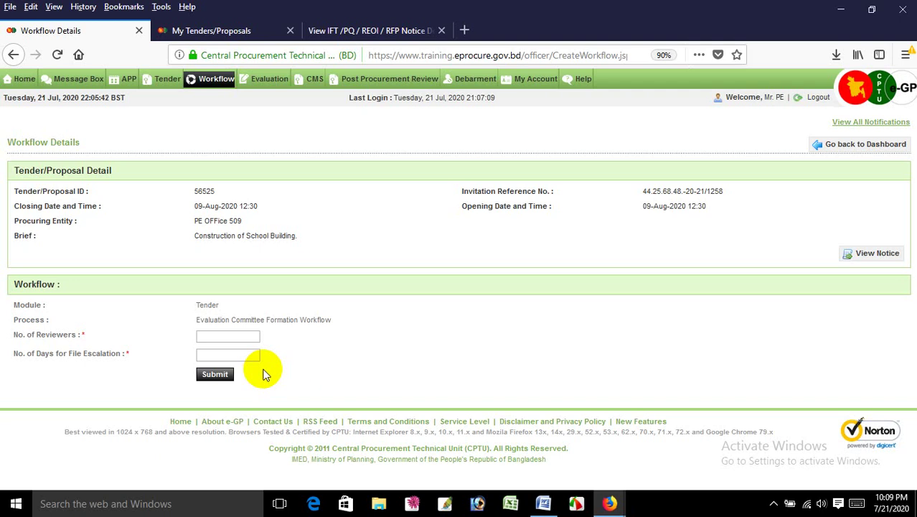
pyautogui.click(232, 339)
pyautogui.write('0')
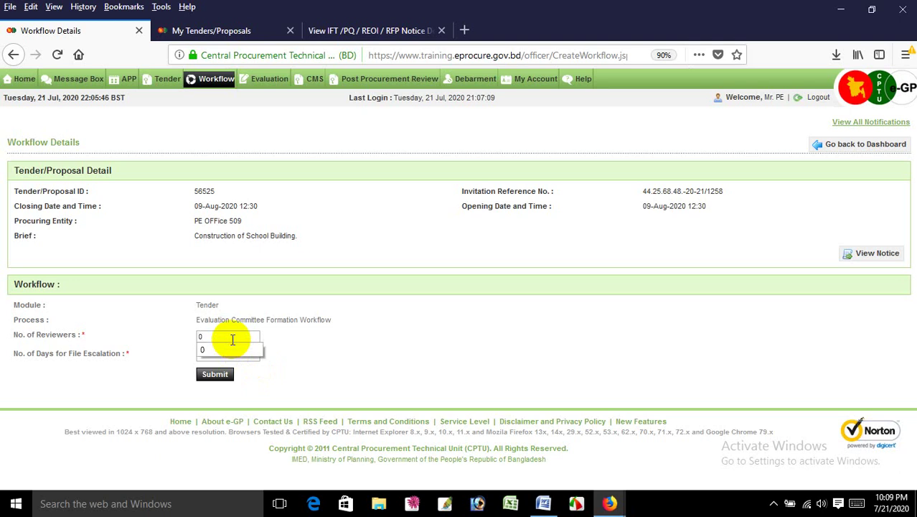
pyautogui.click(311, 348)
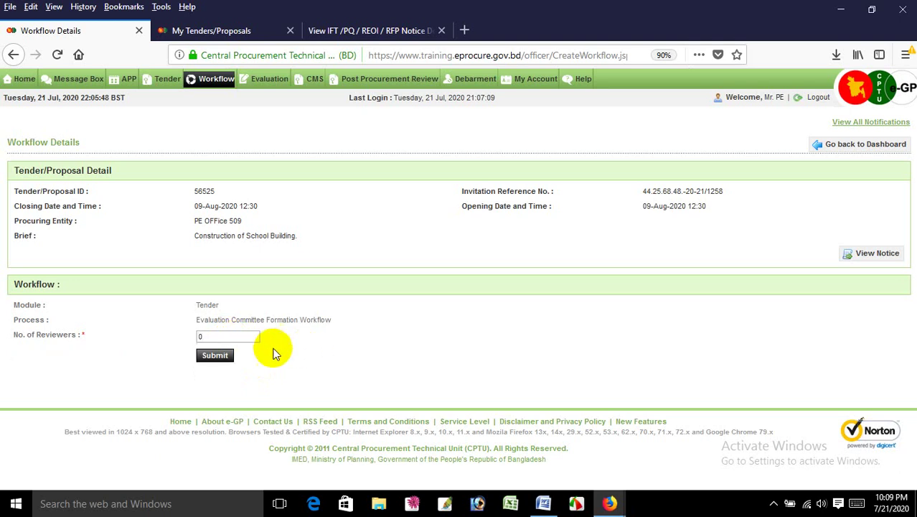
pyautogui.click(203, 364)
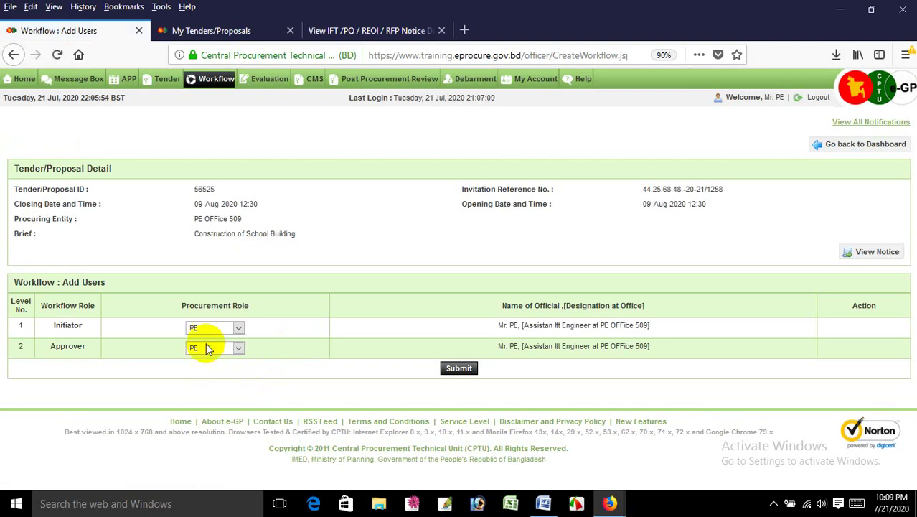
pyautogui.click(459, 368)
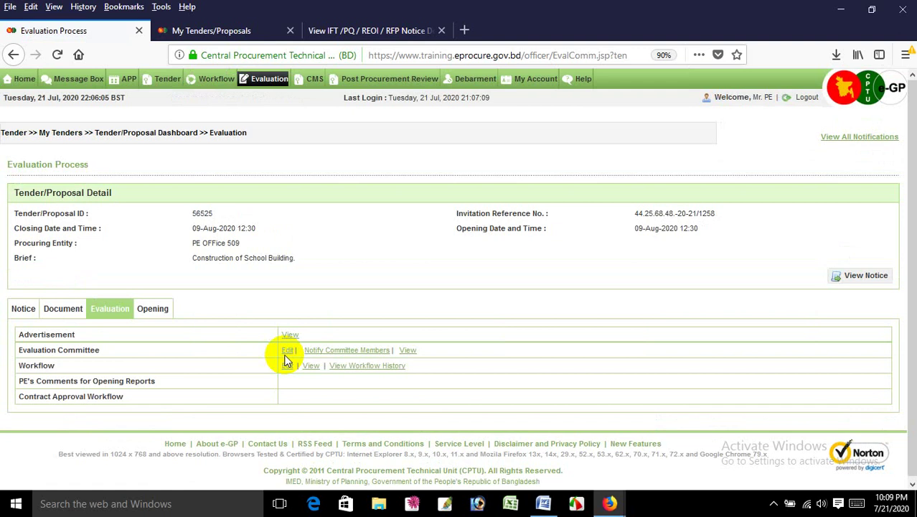
# - Notify the evaluation committee members with the remark "notified" and check the date and time of committee formation
pyautogui.click(325, 351)
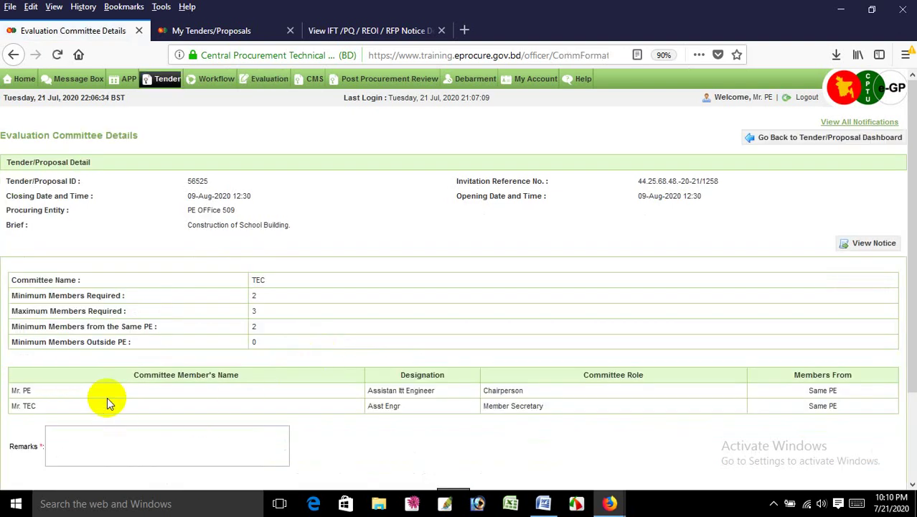
pyautogui.click(111, 440)
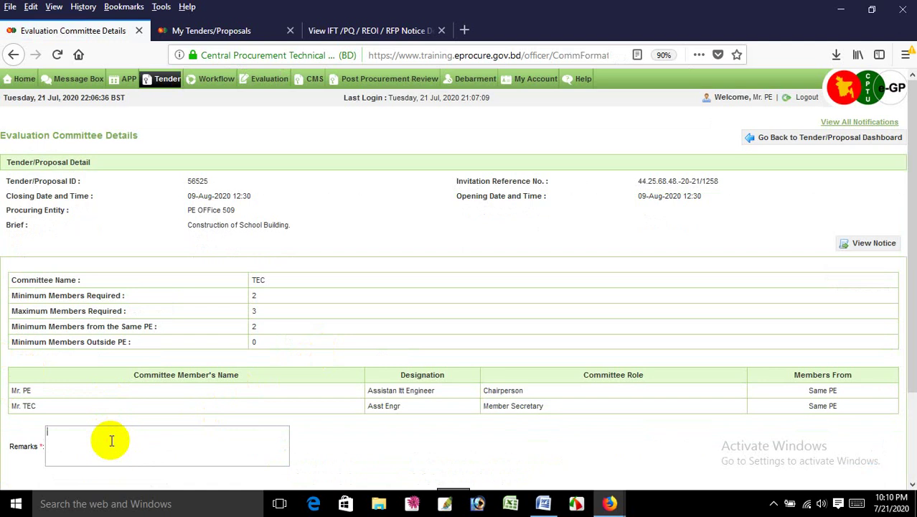
pyautogui.write('notified')
pyautogui.scroll(-3, 111, 439)
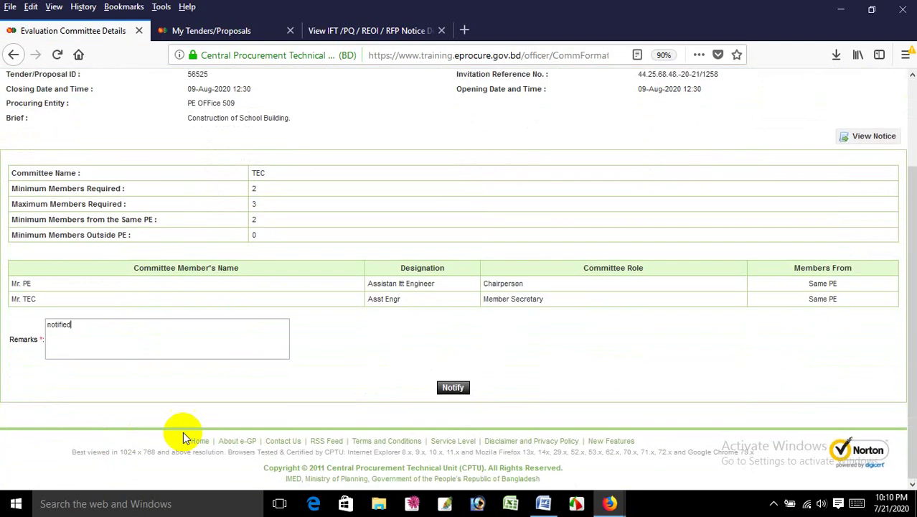
pyautogui.click(451, 388)
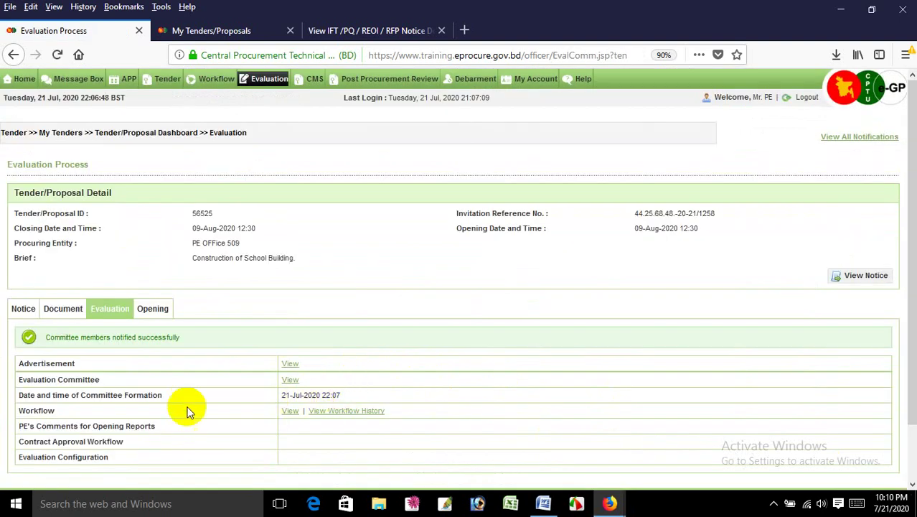
pyautogui.moveTo(280, 394); pyautogui.dragTo(354, 394)
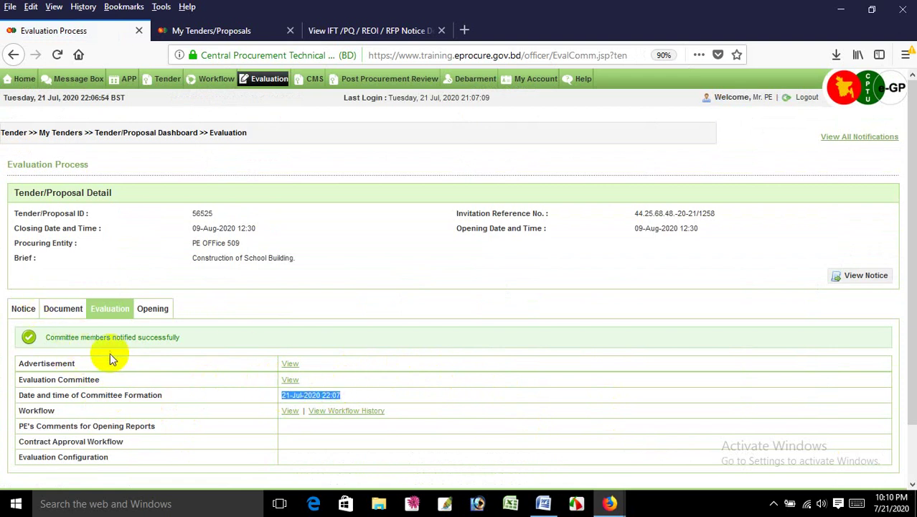
# - Start a new Opening Committee in the tender's opening section and name it TOC
pyautogui.click(157, 309)
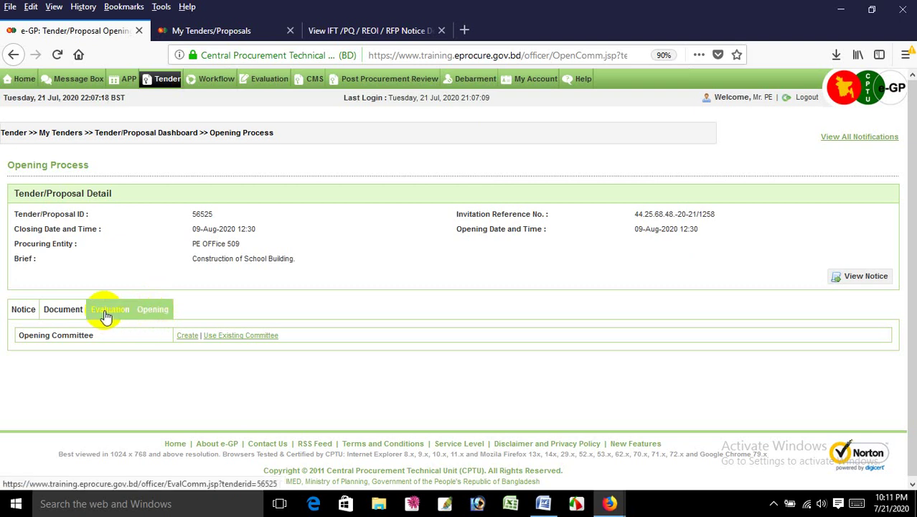
pyautogui.click(186, 337)
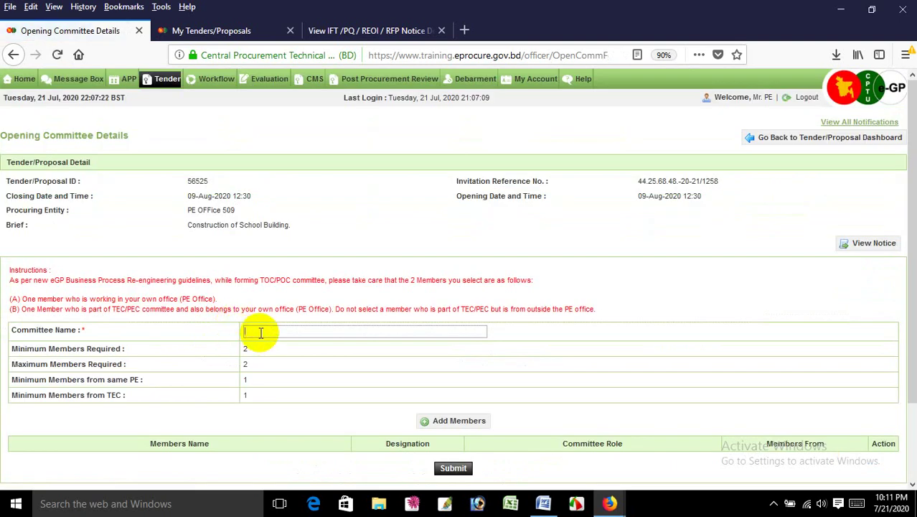
pyautogui.click(252, 330)
pyautogui.click(261, 346)
pyautogui.click(245, 330)
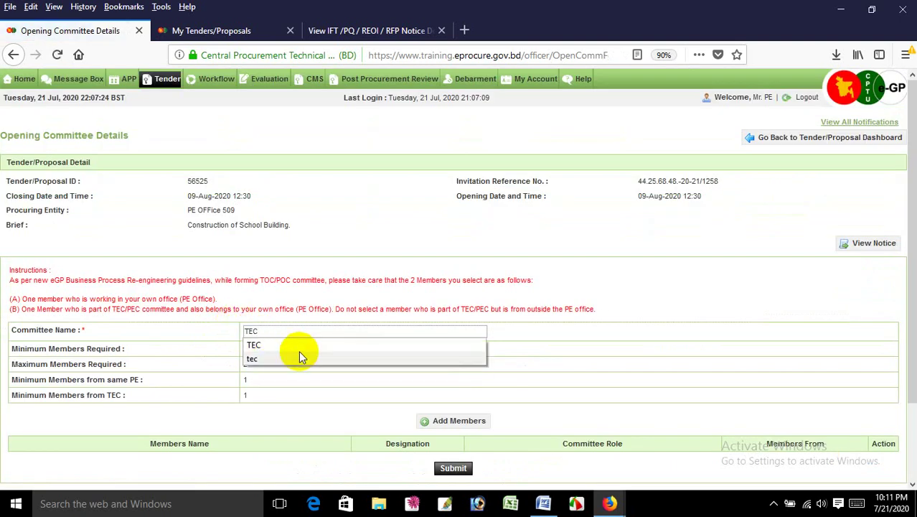
pyautogui.press('Delete')
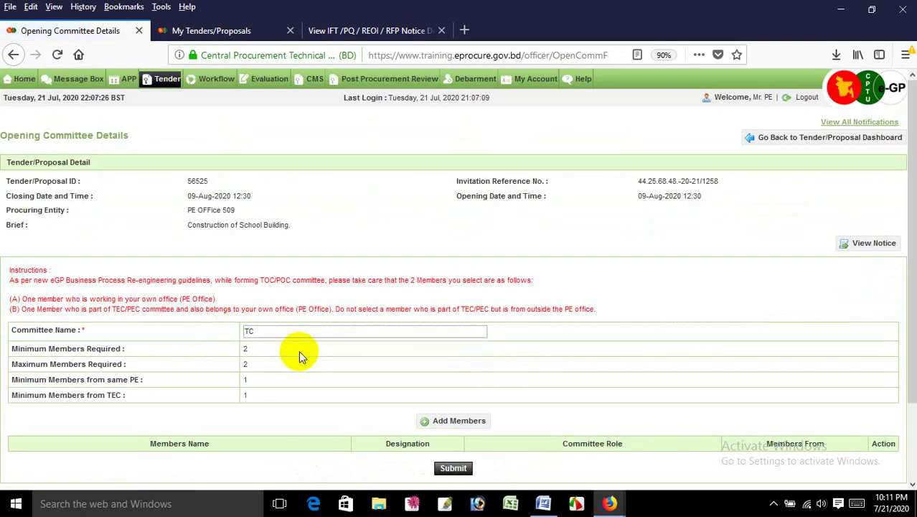
pyautogui.write('O')
pyautogui.scroll(-3, 309, 380)
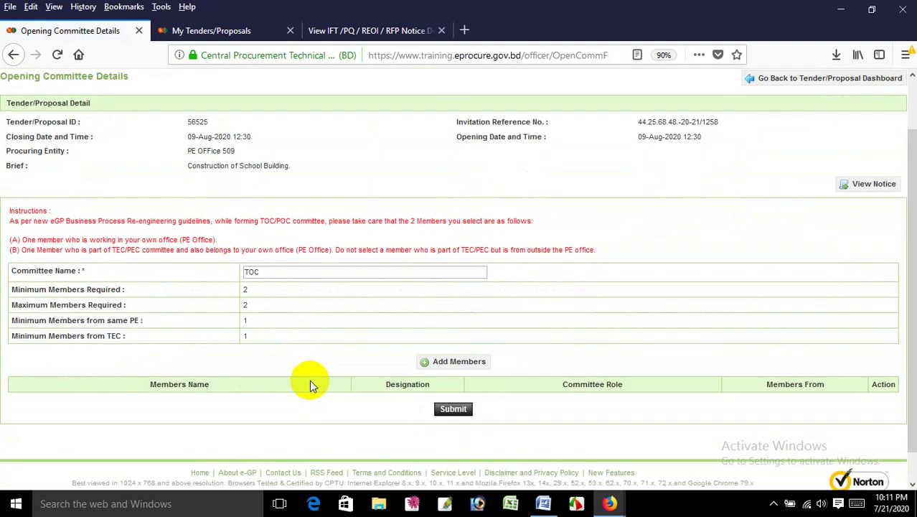
# - Add the PE officer from the TEC member list to the opening committee
pyautogui.click(459, 330)
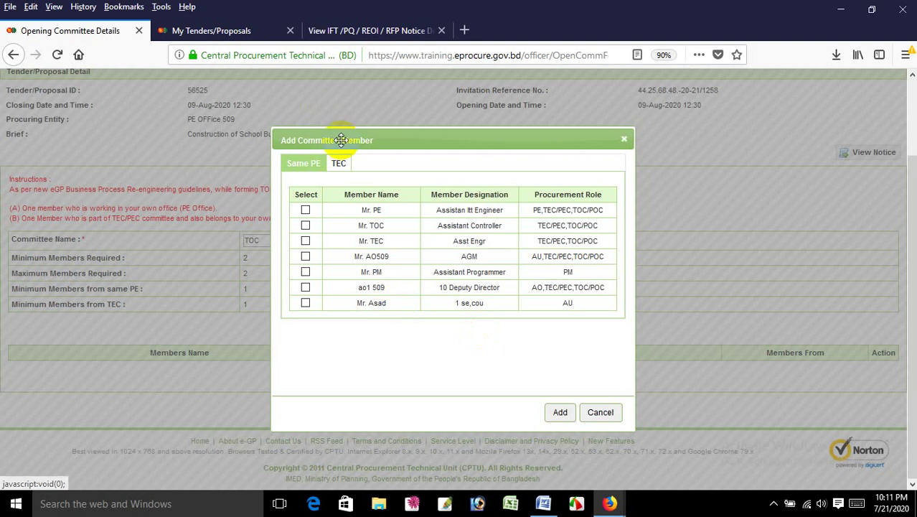
pyautogui.click(339, 164)
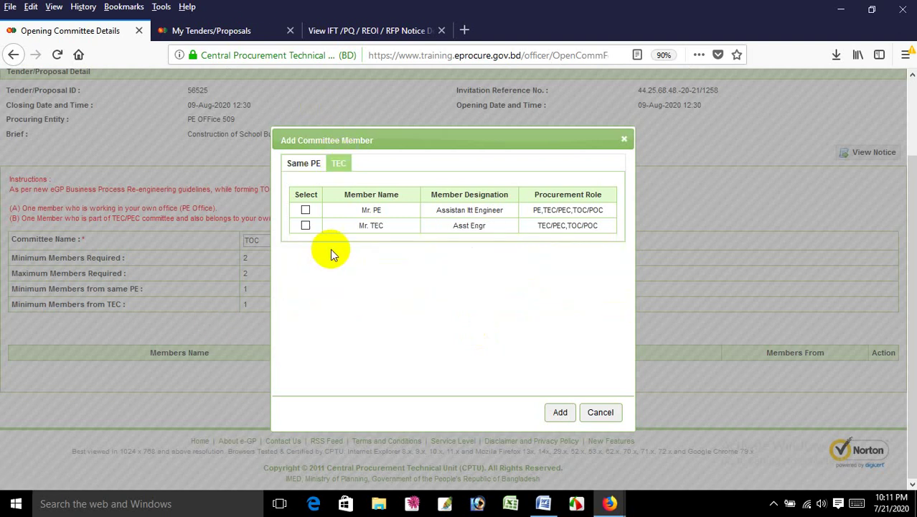
pyautogui.click(306, 227)
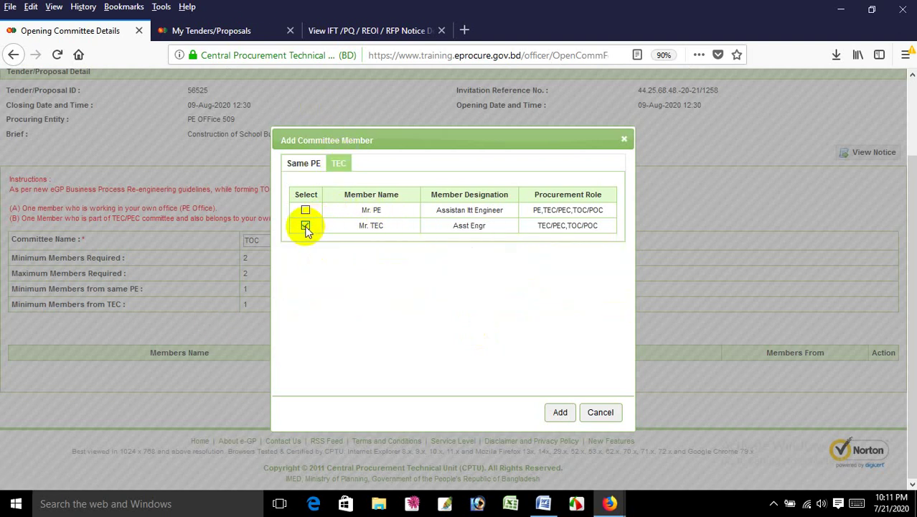
pyautogui.click(307, 225)
pyautogui.click(306, 212)
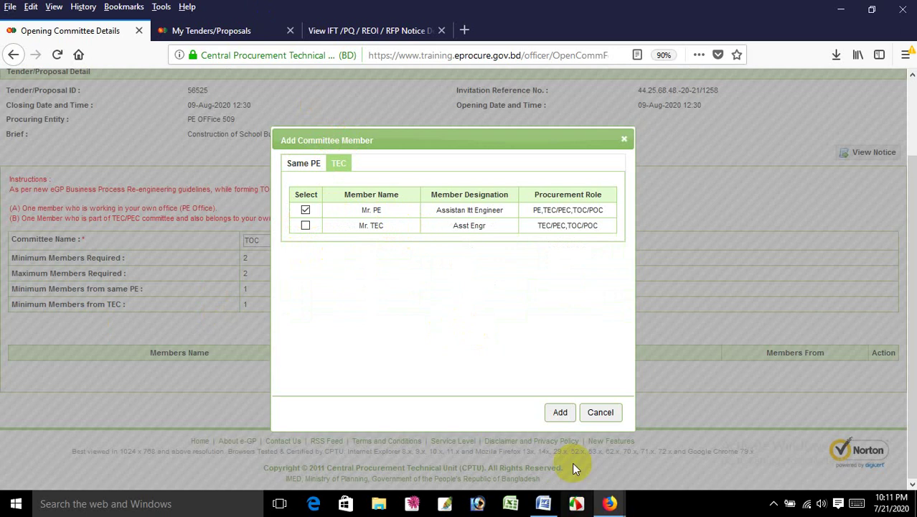
pyautogui.click(560, 412)
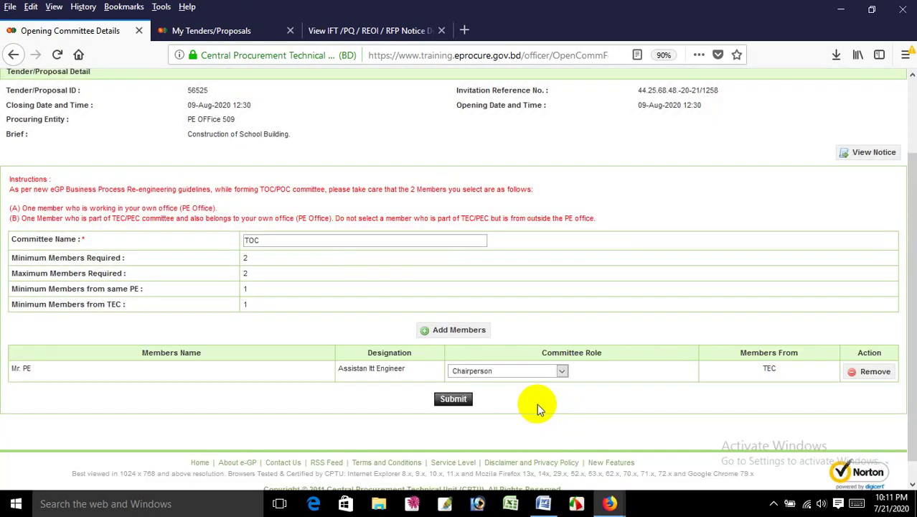
# - Add the TOC officer from the Same PE member list to the opening committee
pyautogui.click(459, 331)
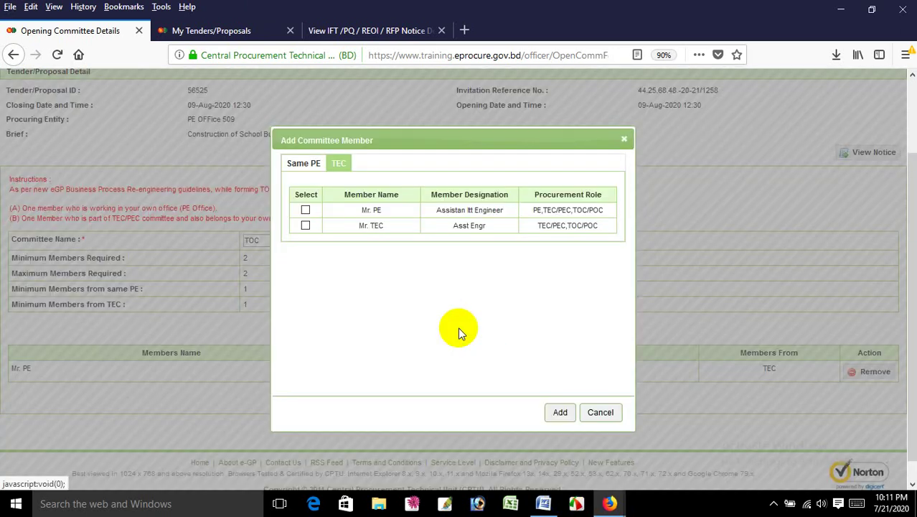
pyautogui.click(300, 163)
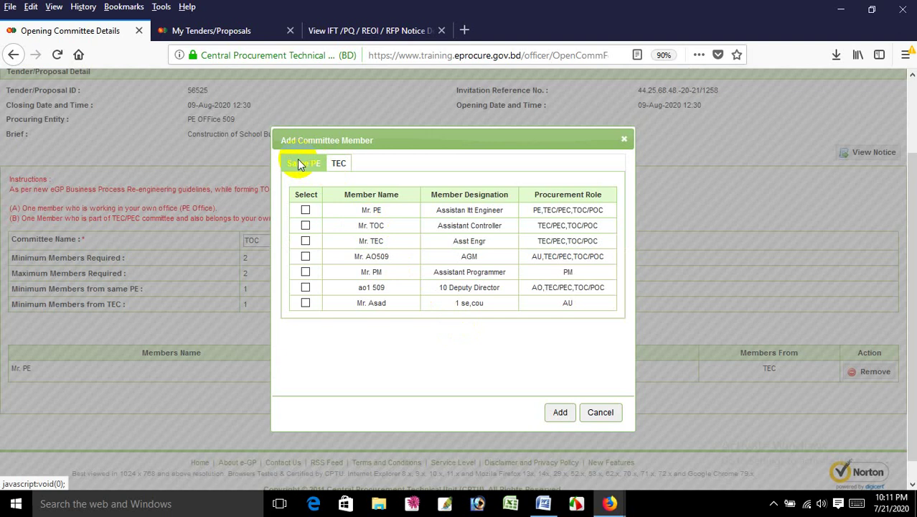
pyautogui.click(306, 226)
pyautogui.click(560, 412)
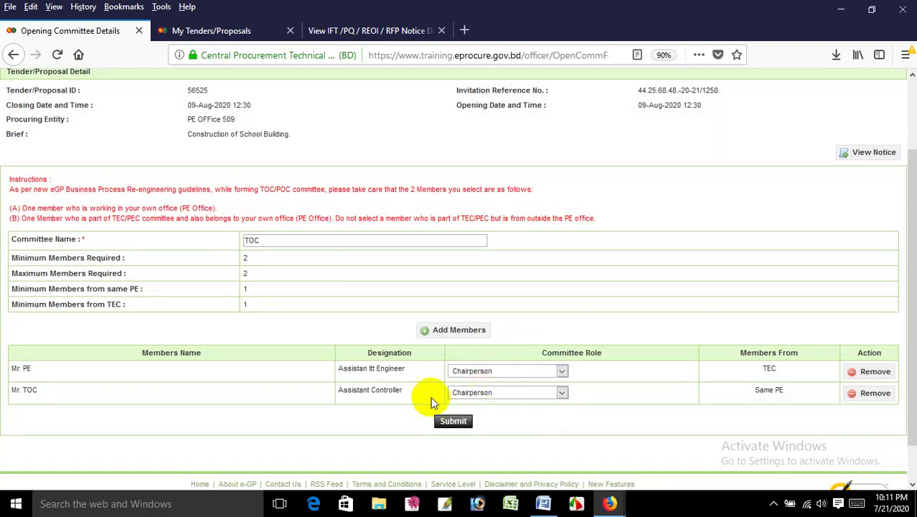
# - Set the Same PE member's committee role to Member Secretary, check the member requirements, and submit the opening committee
pyautogui.click(475, 396)
pyautogui.click(474, 416)
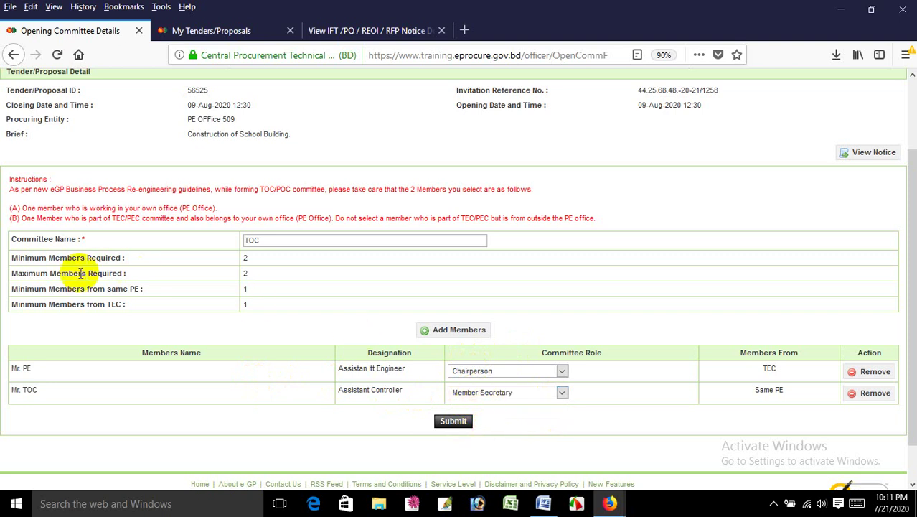
pyautogui.moveTo(12, 257); pyautogui.dragTo(34, 258)
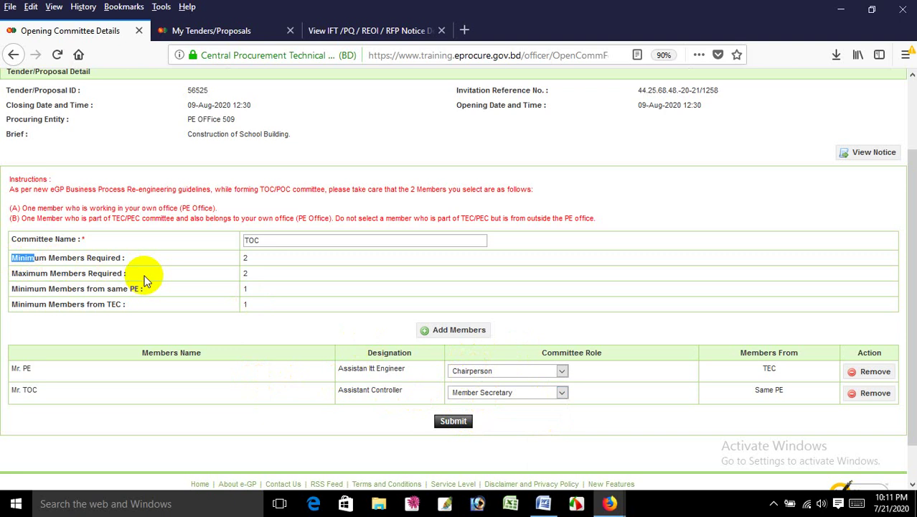
pyautogui.moveTo(127, 288); pyautogui.dragTo(133, 306)
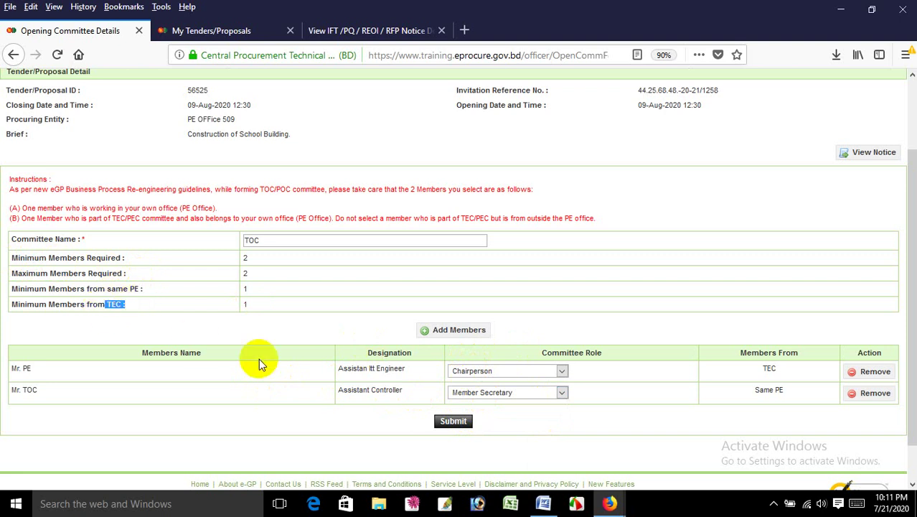
pyautogui.click(449, 422)
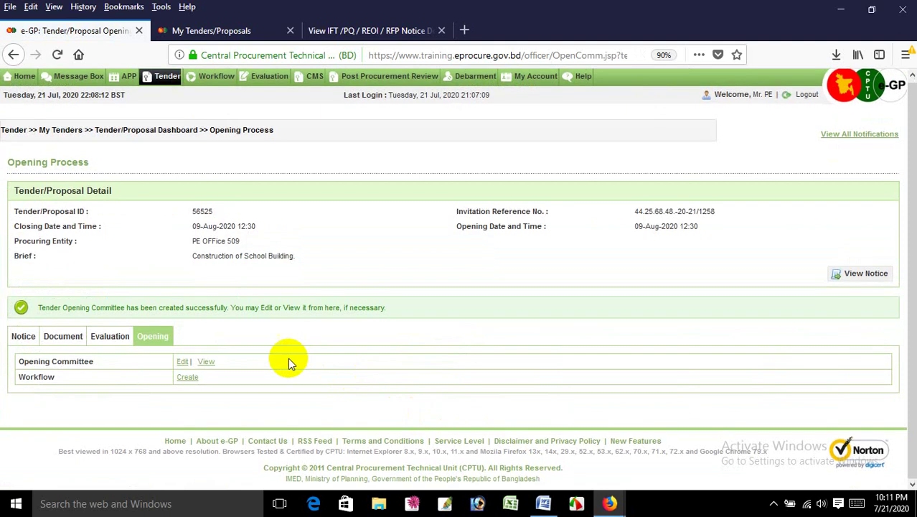
# - Create the Tender Opening Committee Formation Workflow with 0 reviewers and PE as both initiator and approver
pyautogui.click(200, 380)
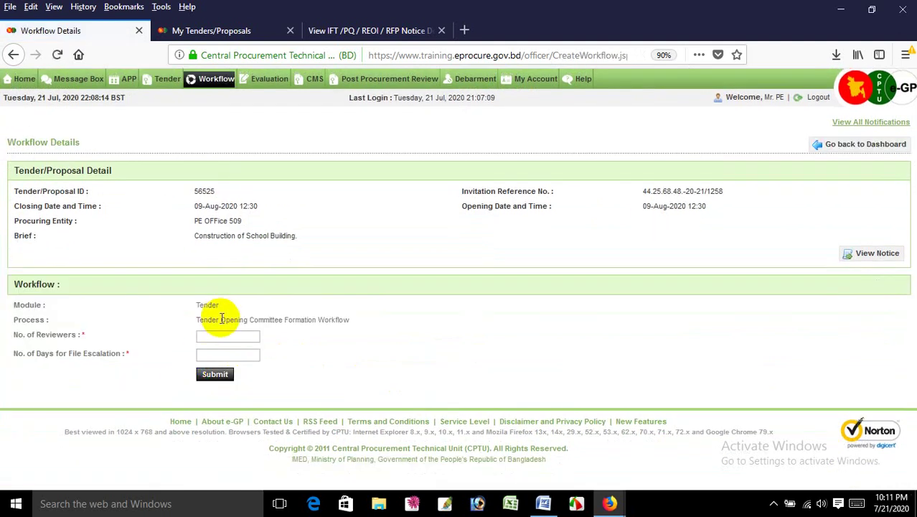
pyautogui.click(220, 335)
pyautogui.write('0')
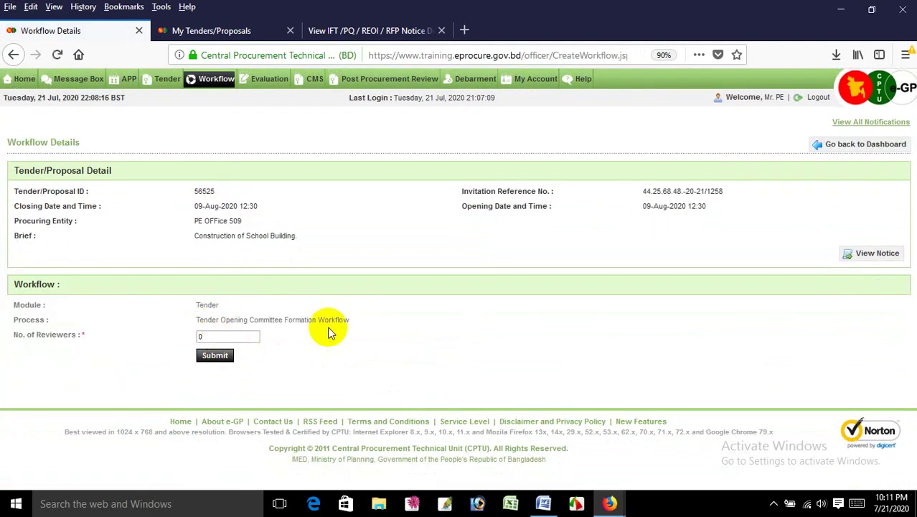
pyautogui.click(214, 353)
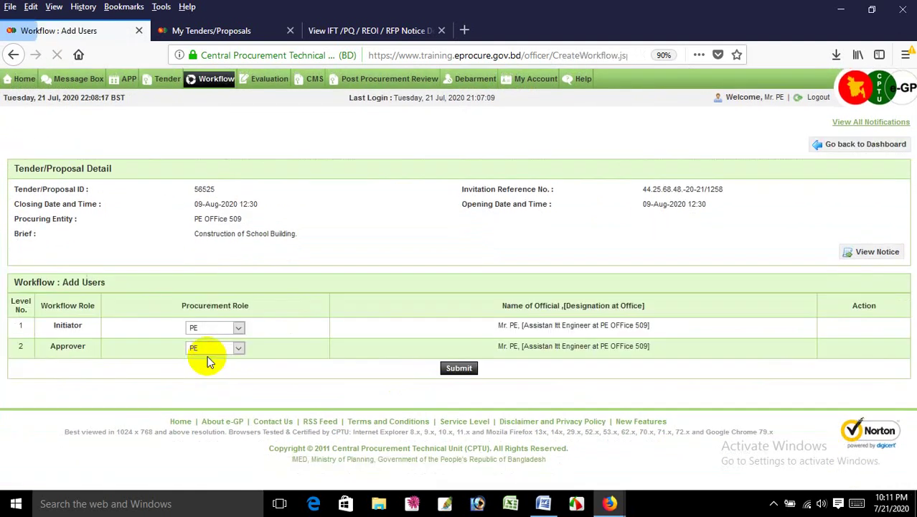
pyautogui.click(458, 368)
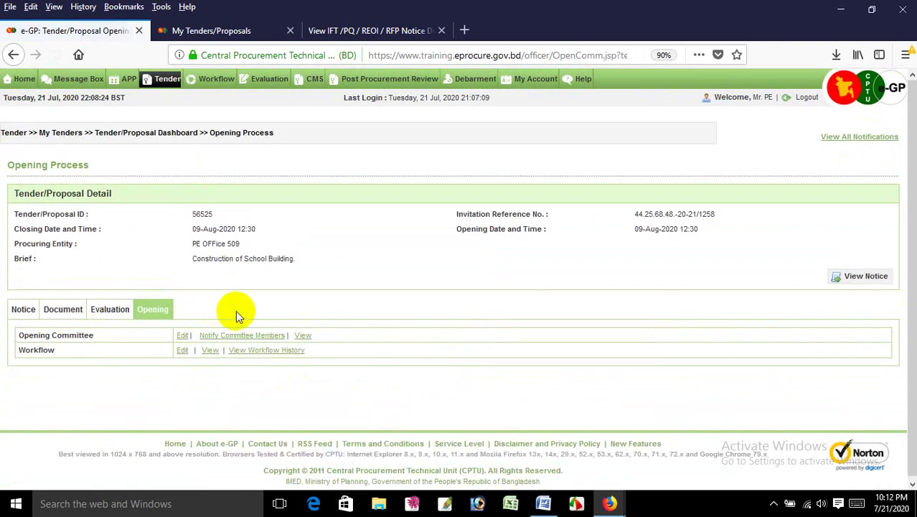
# - Notify the opening committee members with the remark "notified"
pyautogui.click(236, 335)
pyautogui.scroll(-3, 280, 374)
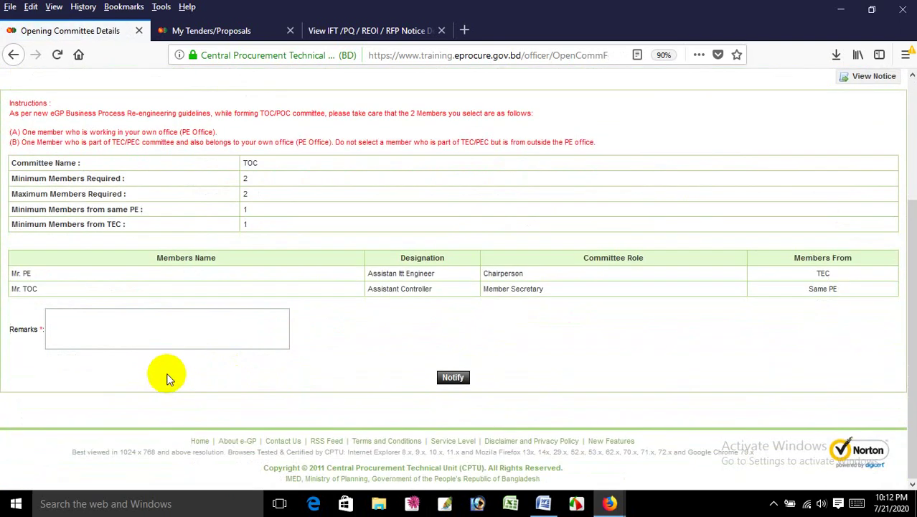
pyautogui.click(169, 330)
pyautogui.write('notified')
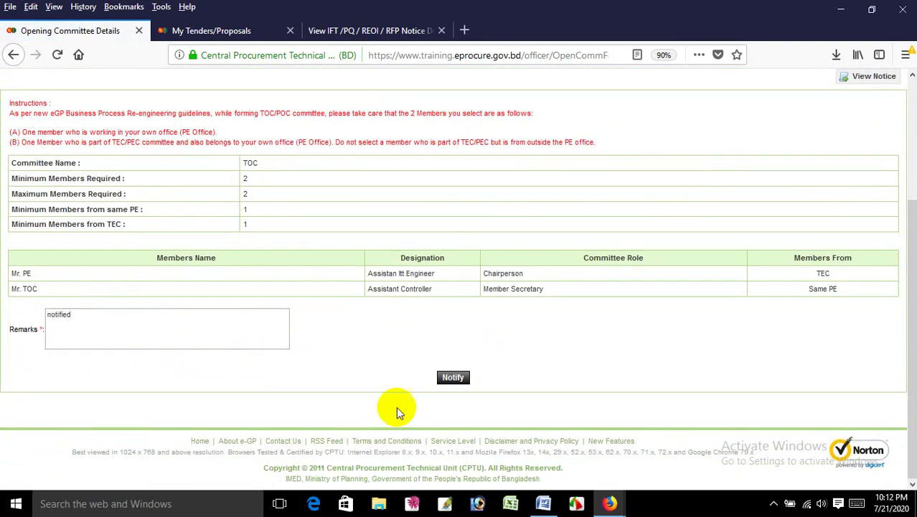
pyautogui.click(453, 376)
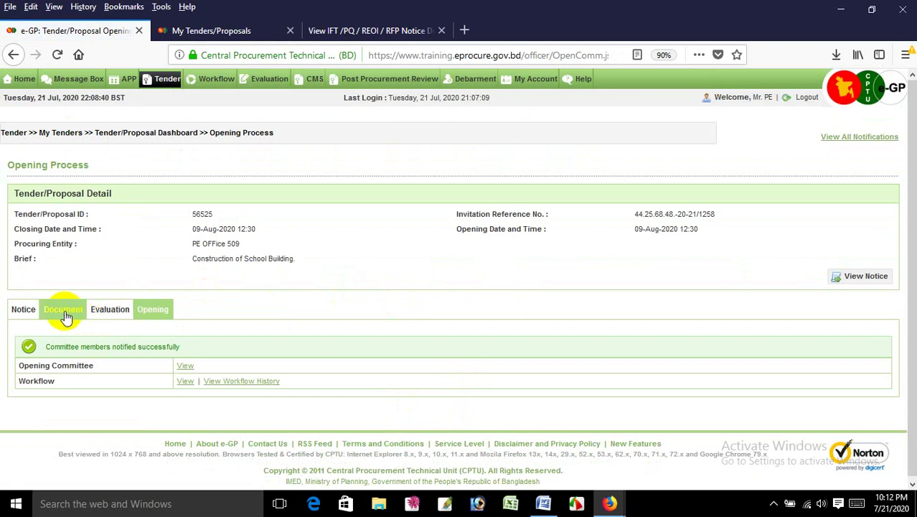
# - Return to the tender's notice section and try to create its workflow
pyautogui.click(21, 310)
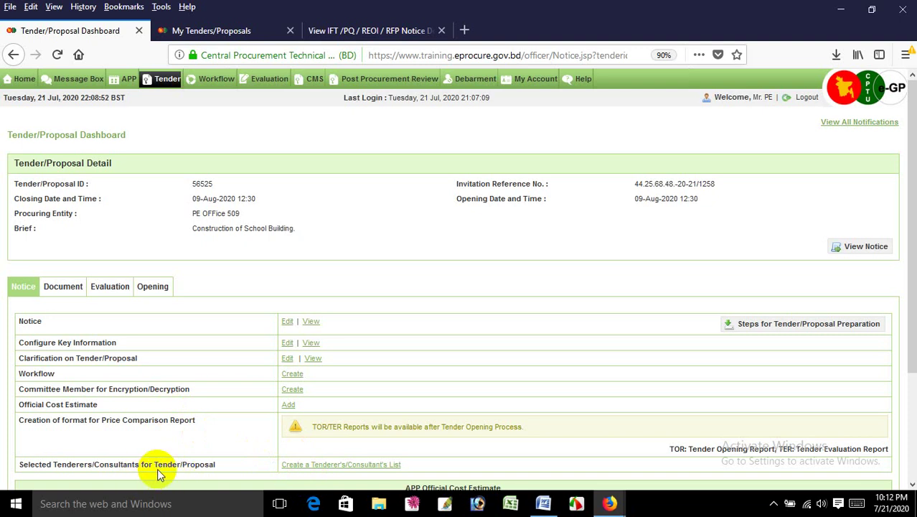
pyautogui.click(287, 373)
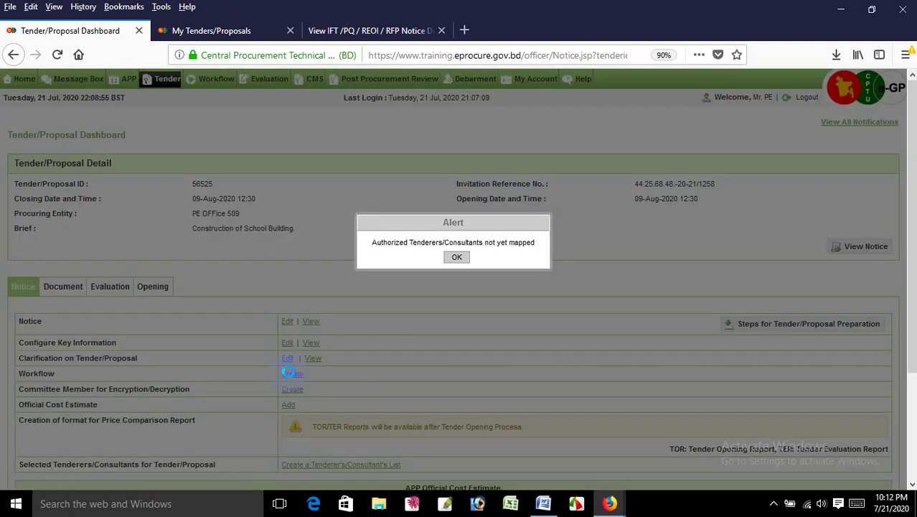
pyautogui.click(453, 258)
# - Start a Tenderer's/Consultant's List for lot 1, Construction of School Building
pyautogui.scroll(-3, 423, 280)
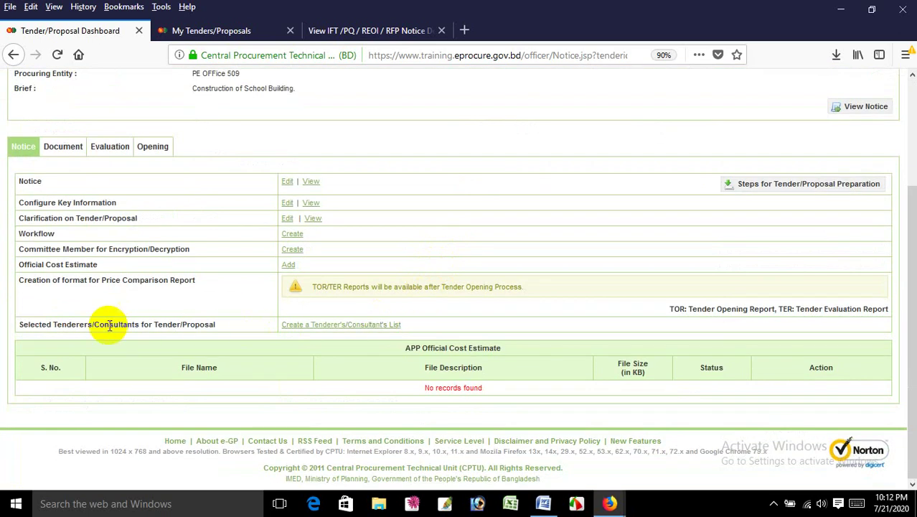
pyautogui.click(319, 325)
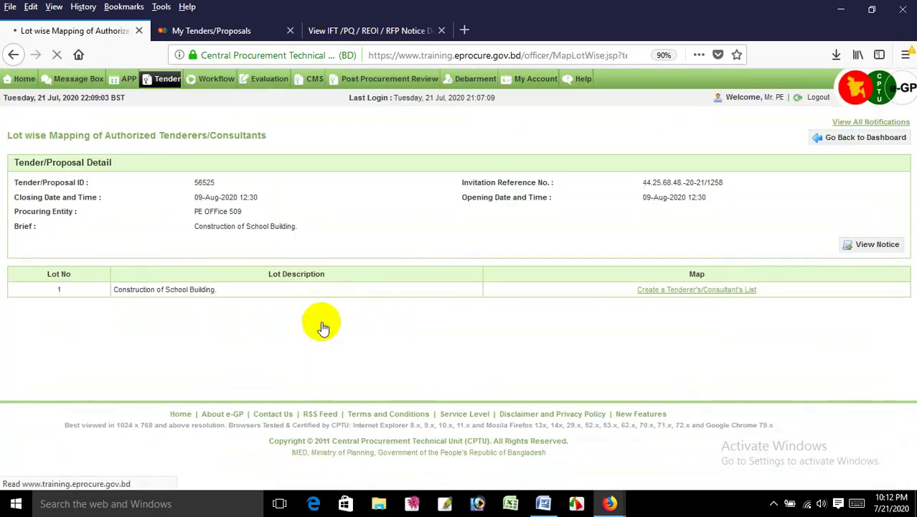
pyautogui.click(679, 289)
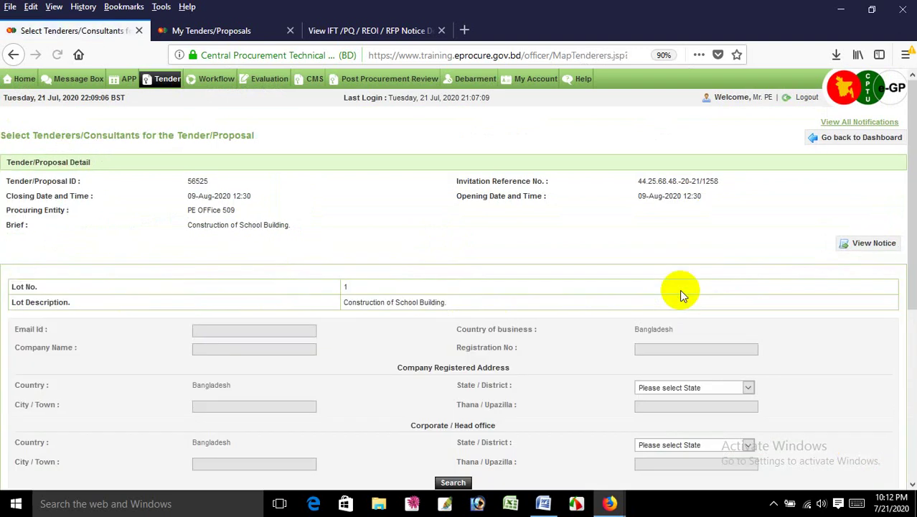
# - Search for tenderers with a company registered address in Dhaka district and add them all to the selected list
pyautogui.scroll(-3, 680, 289)
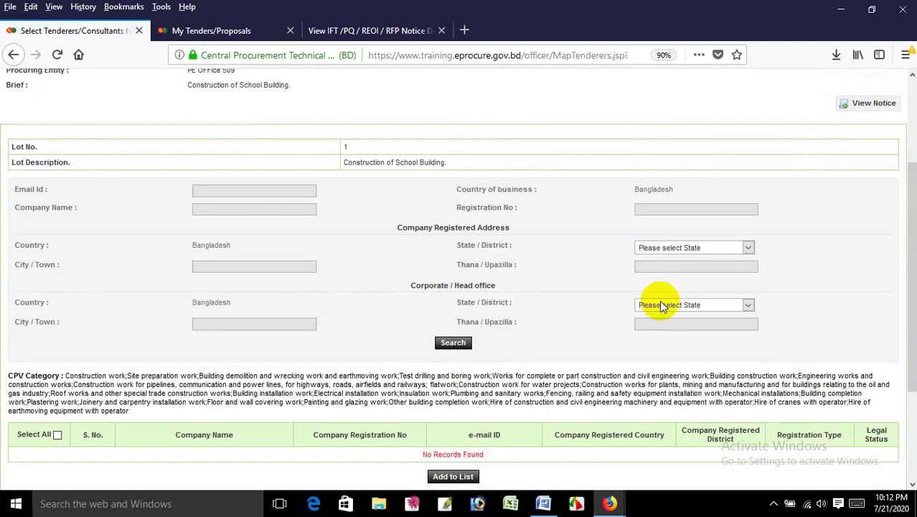
pyautogui.click(678, 195)
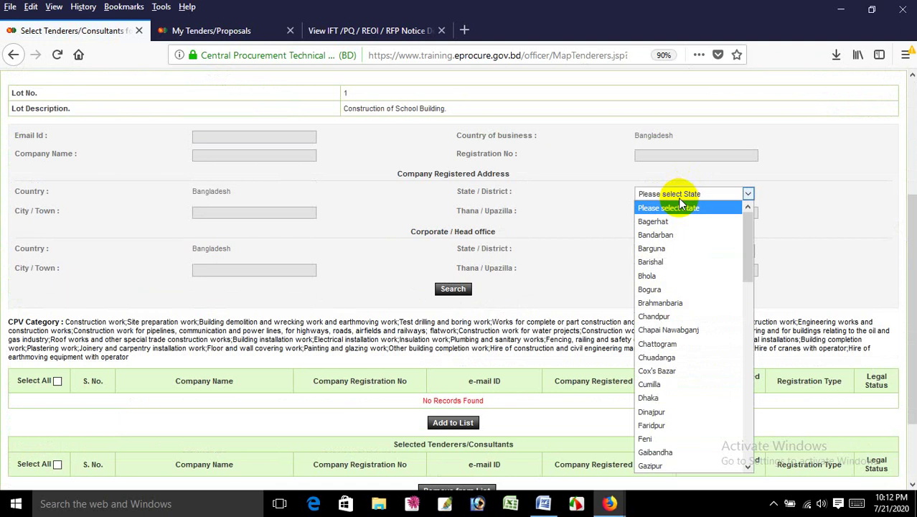
pyautogui.click(653, 396)
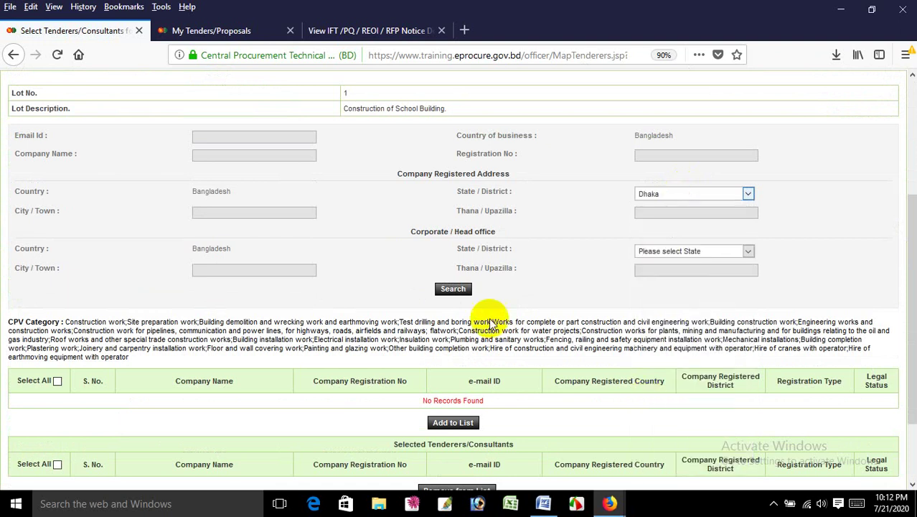
pyautogui.click(449, 289)
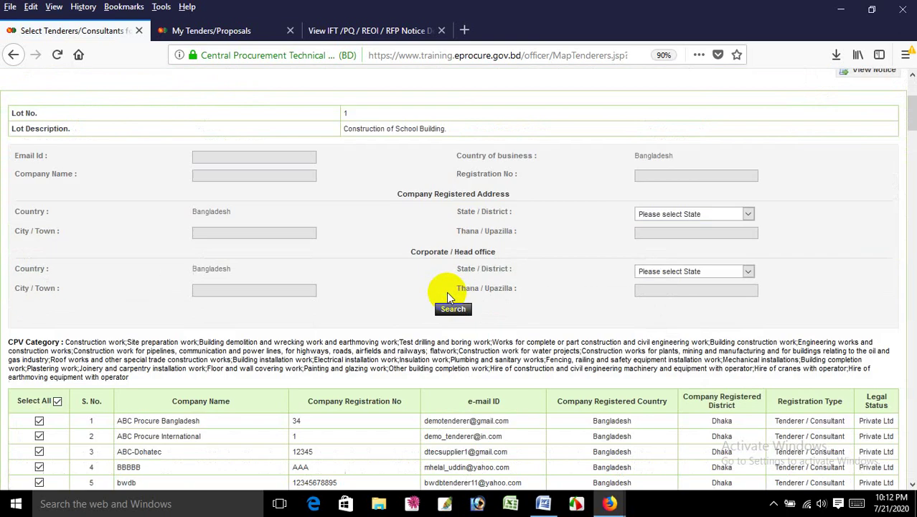
pyautogui.scroll(-3, 448, 293)
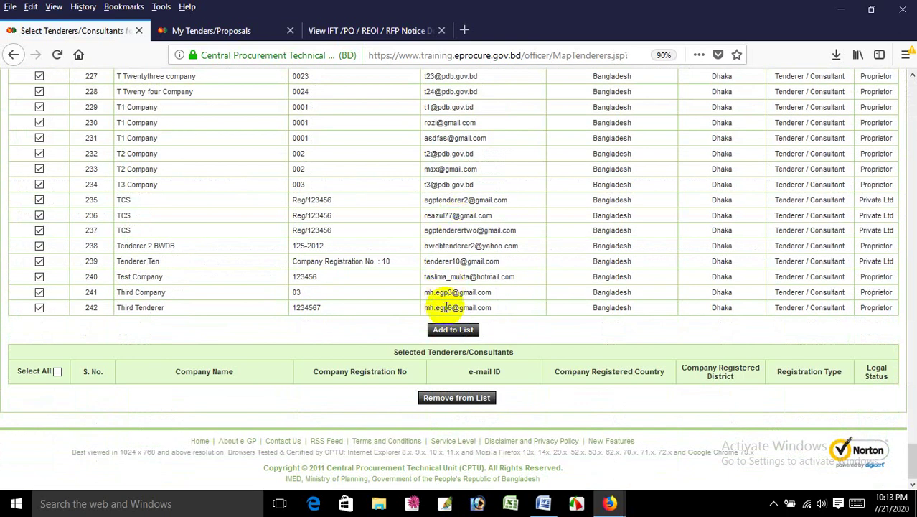
pyautogui.click(446, 330)
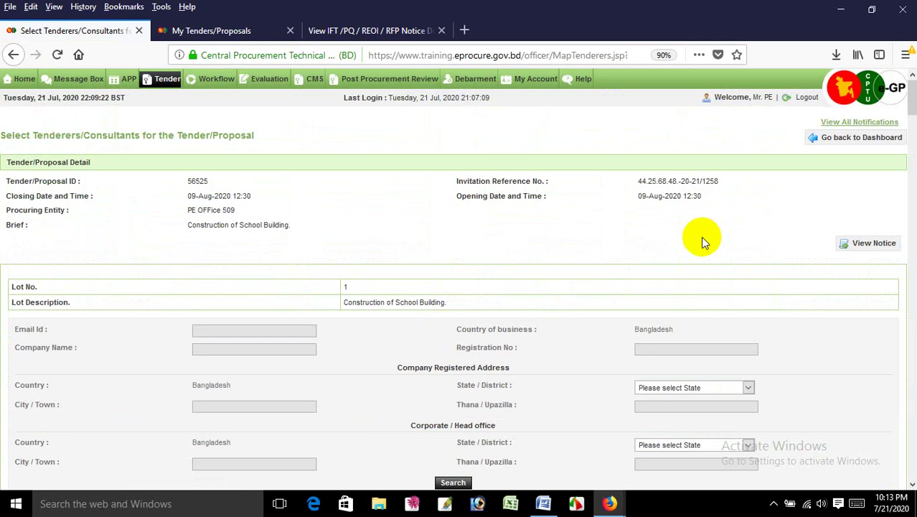
# - Search for tenderers with a company registered address in Cumilla district, running the search twice
pyautogui.press('End')
pyautogui.press('Home')
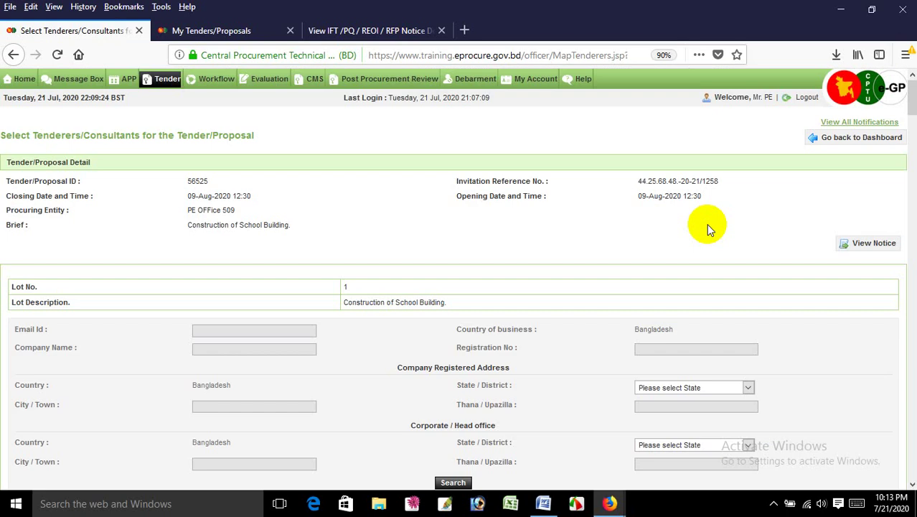
pyautogui.scroll(-1, 669, 327)
pyautogui.click(669, 323)
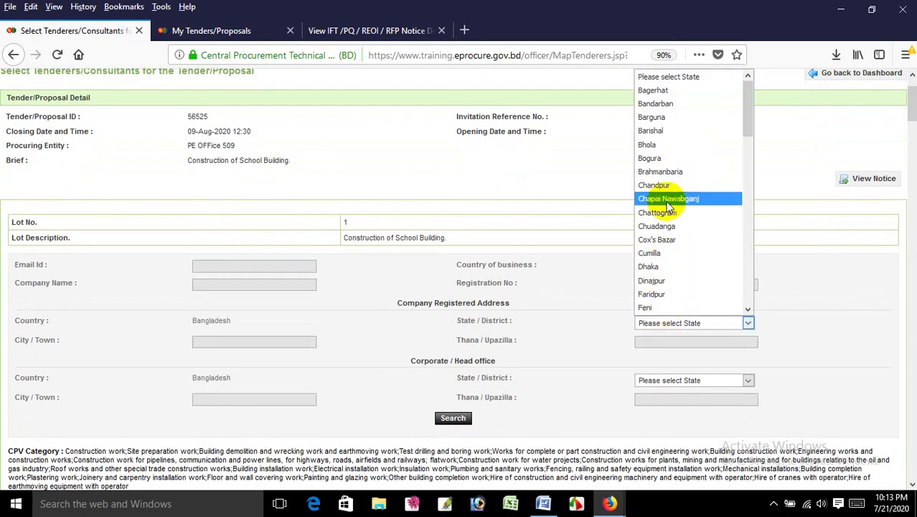
pyautogui.click(652, 252)
pyautogui.click(452, 417)
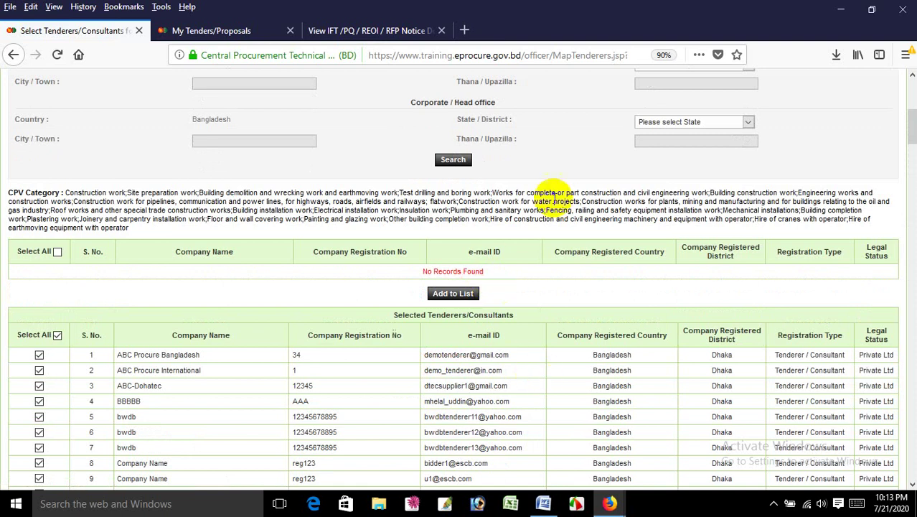
pyautogui.scroll(-3, 518, 254)
pyautogui.scroll(5, 567, 247)
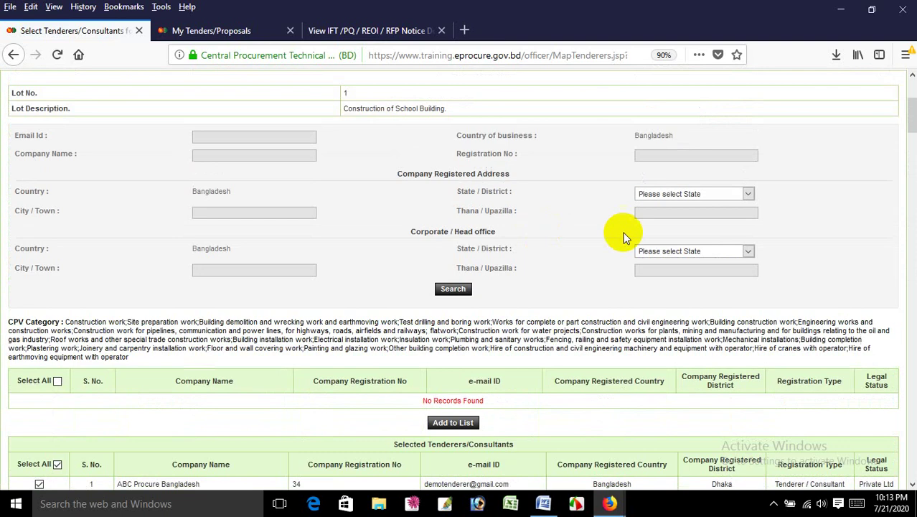
pyautogui.click(692, 192)
pyautogui.click(649, 383)
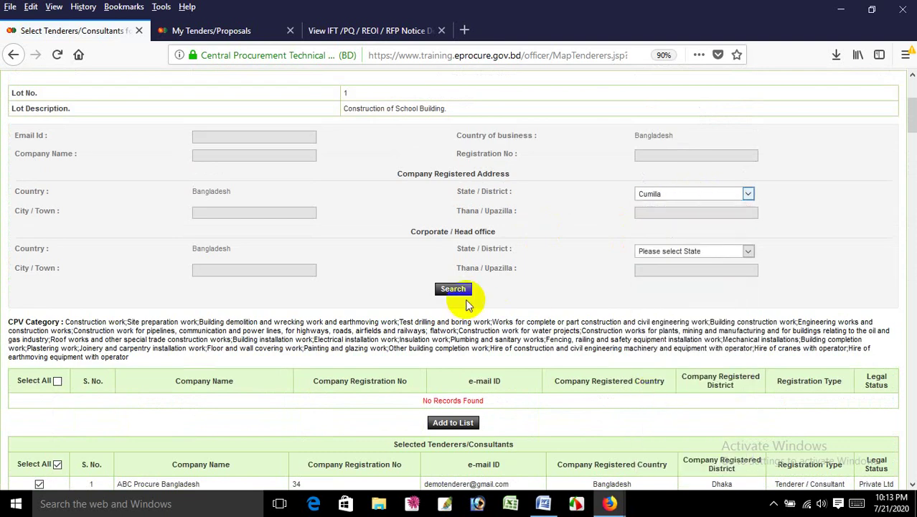
pyautogui.click(455, 290)
pyautogui.scroll(-10, 458, 289)
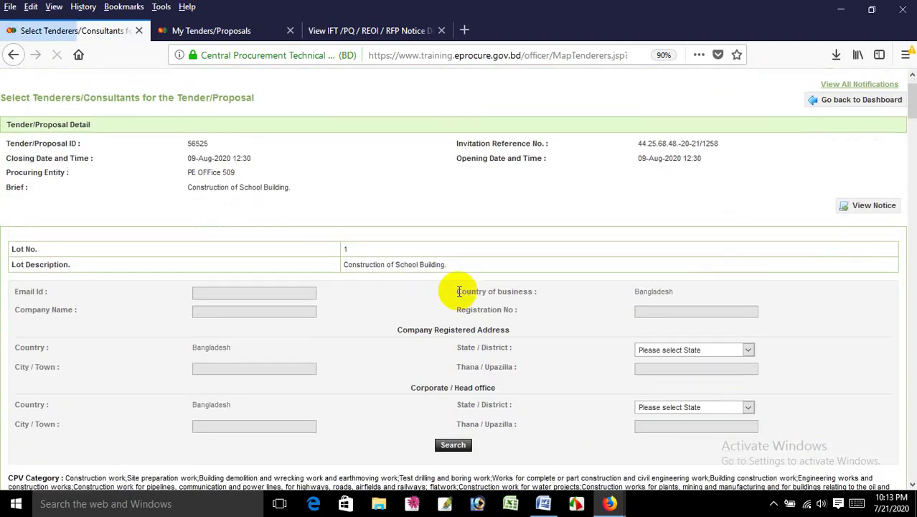
# - Search for tenderers with a company registered address in Chandpur district and add them all to the selected list
pyautogui.scroll(3, 580, 160)
pyautogui.click(682, 129)
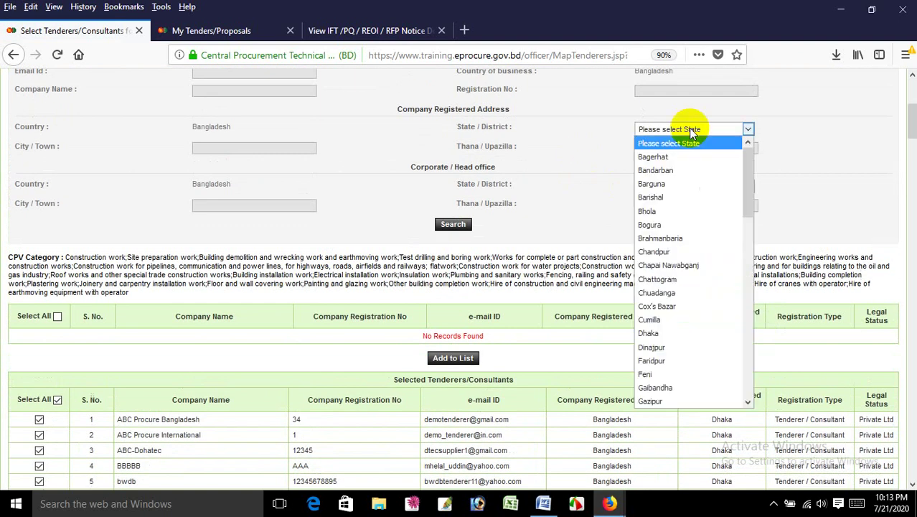
pyautogui.click(657, 251)
pyautogui.click(447, 227)
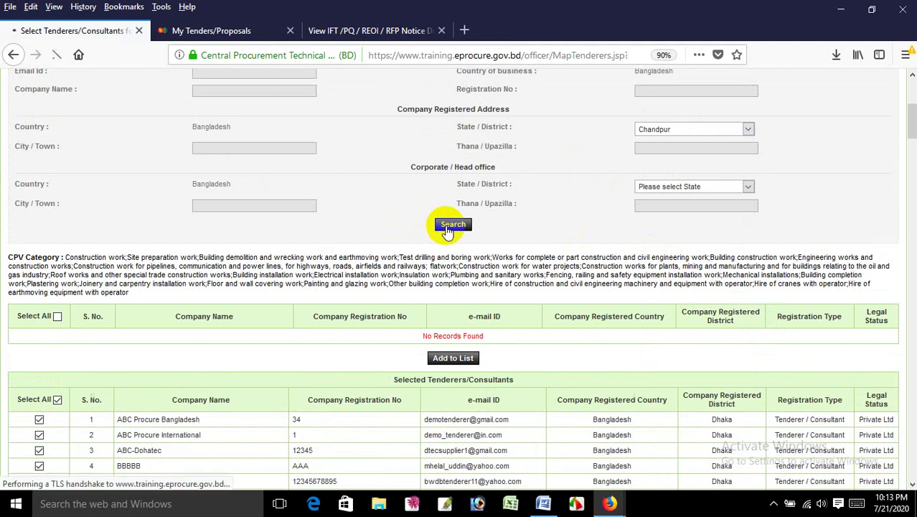
pyautogui.scroll(-5, 481, 249)
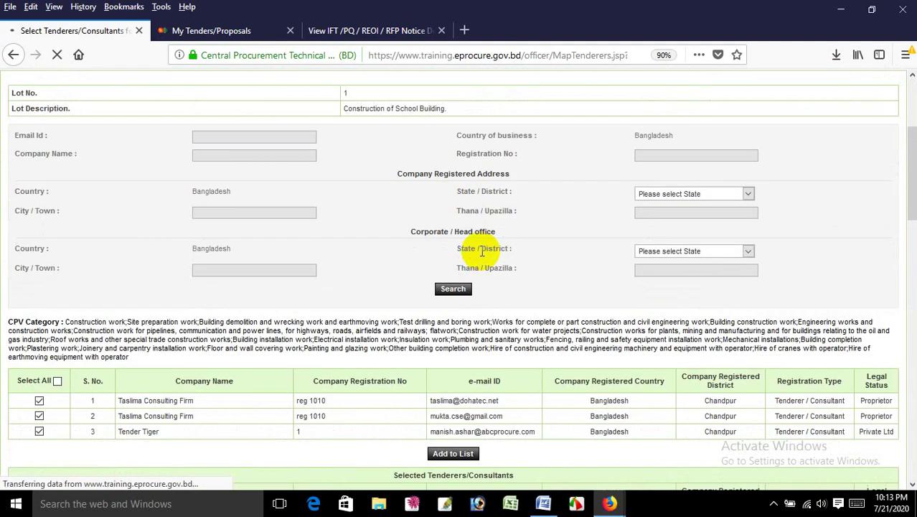
pyautogui.scroll(-3, 483, 253)
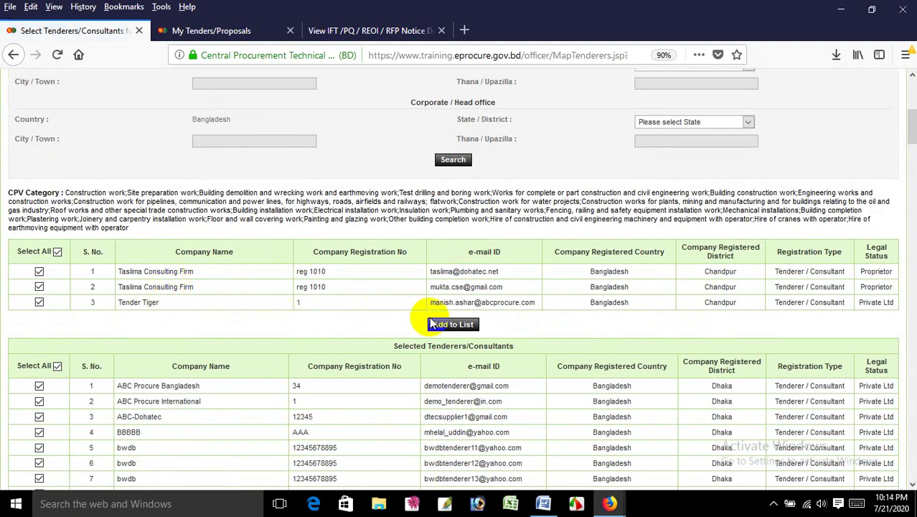
pyautogui.click(432, 323)
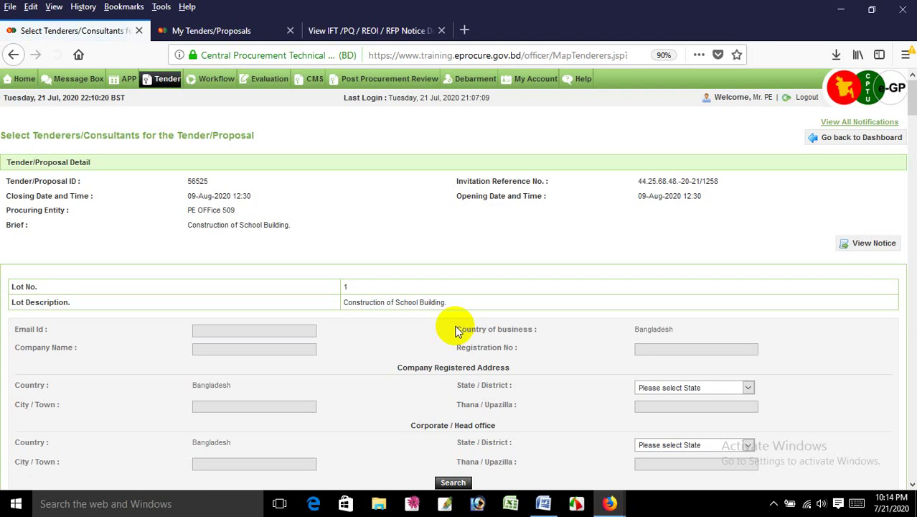
pyautogui.scroll(-20, 454, 322)
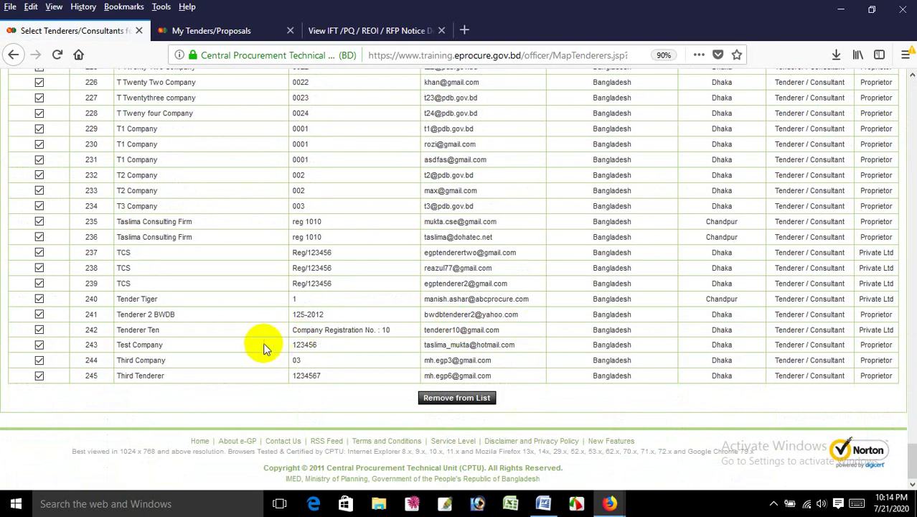
pyautogui.scroll(20, 573, 293)
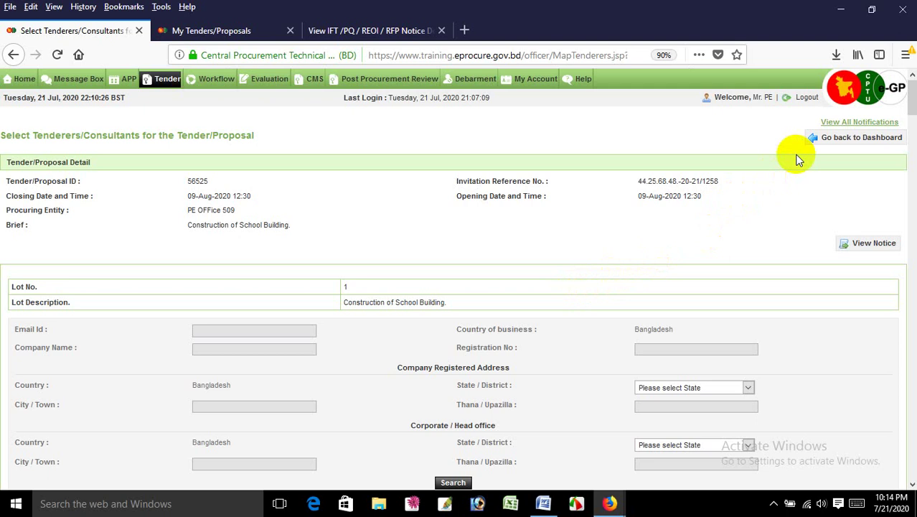
# - Return to the tender dashboard and try to create the notice workflow
pyautogui.click(816, 139)
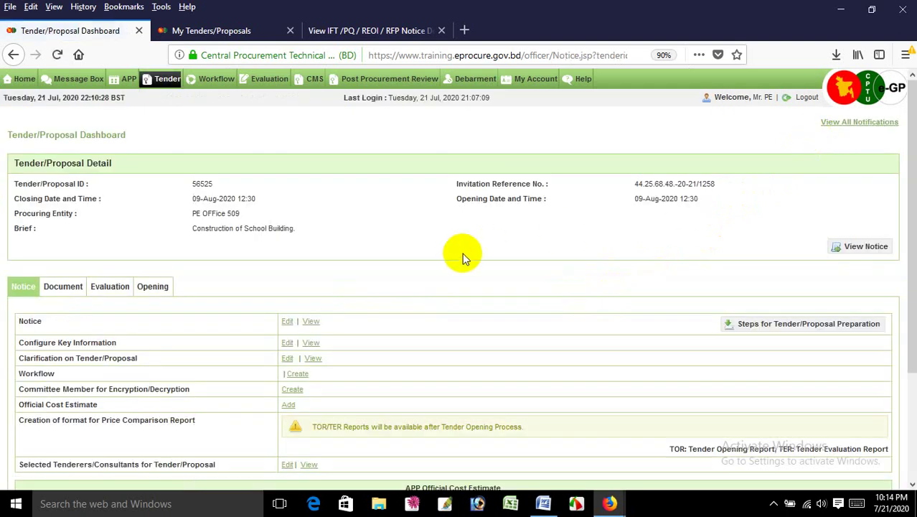
pyautogui.click(297, 373)
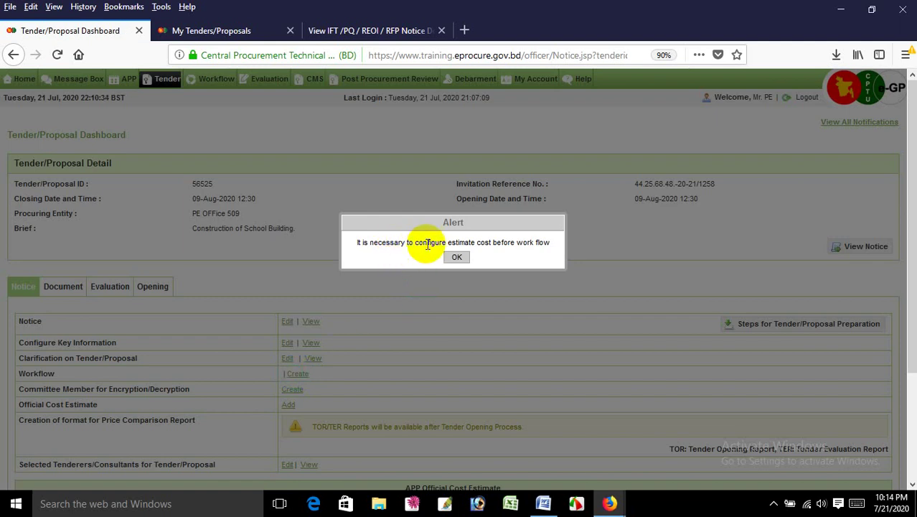
pyautogui.click(456, 257)
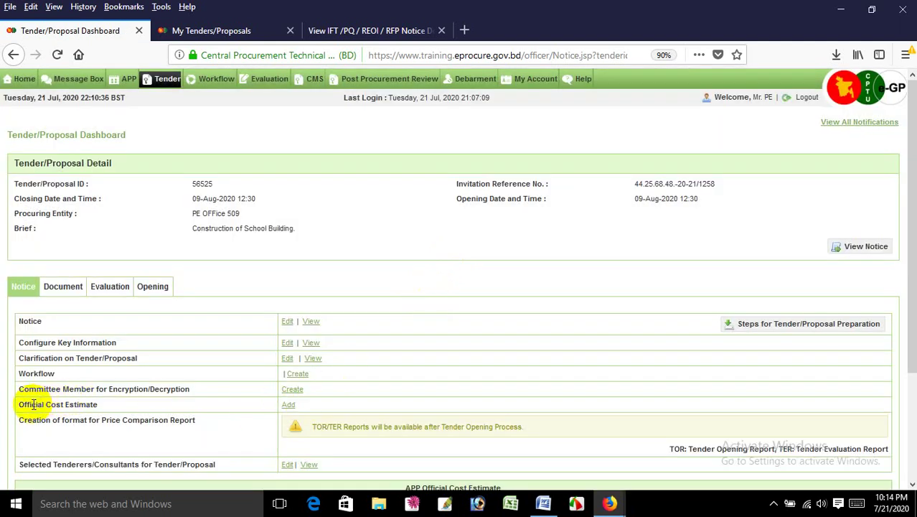
# - Assign the opening committee's chairperson and member secretary as the encryption/decryption members and submit
pyautogui.click(294, 389)
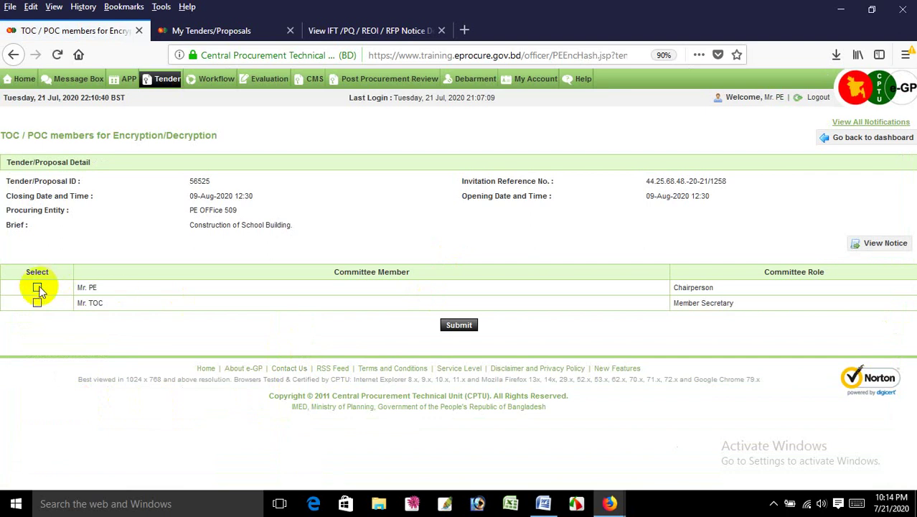
pyautogui.click(36, 287)
pyautogui.click(37, 303)
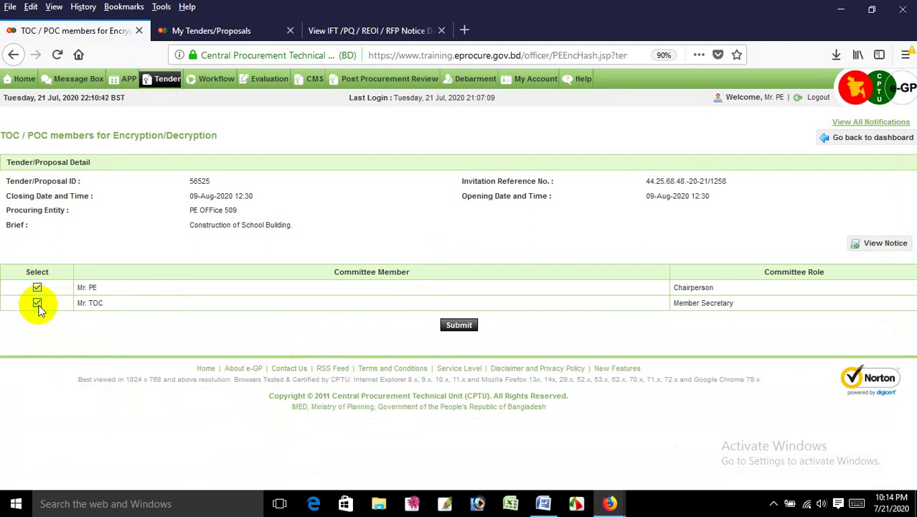
pyautogui.click(468, 326)
pyautogui.scroll(-2, 468, 325)
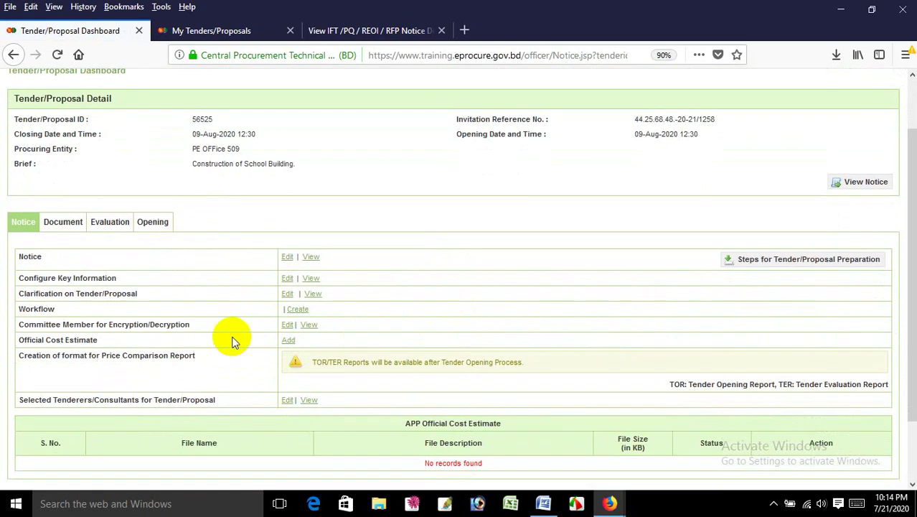
# - Add an official cost estimate of 2656547.99 BDT for lot 1, Construction of School Building, and submit it
pyautogui.click(290, 340)
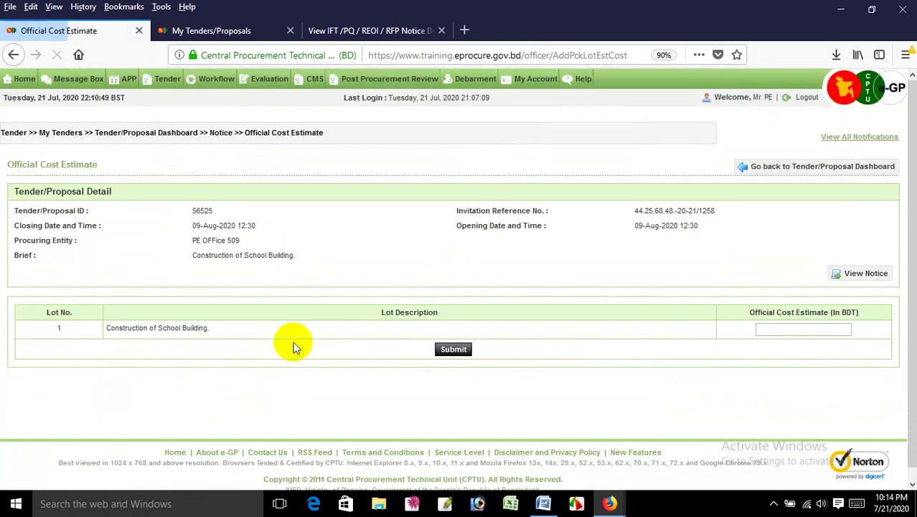
pyautogui.click(775, 333)
pyautogui.write('2656547.99')
pyautogui.click(678, 313)
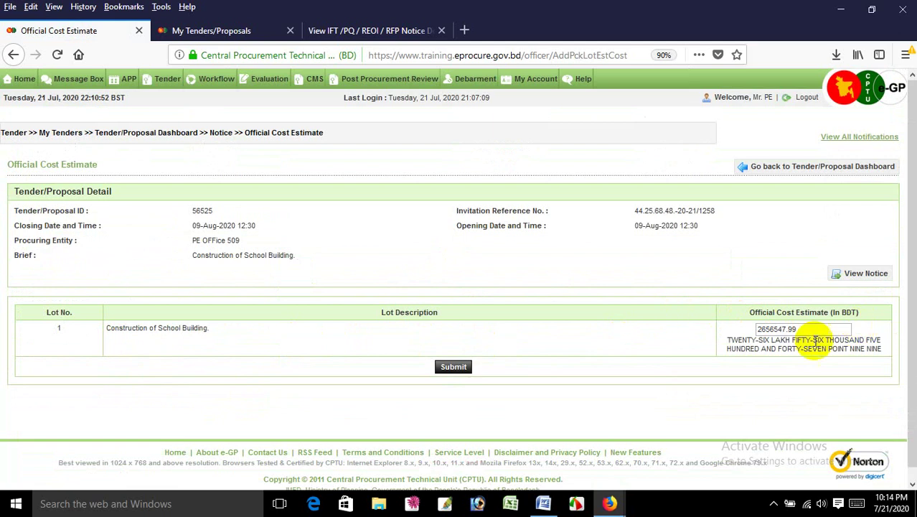
pyautogui.click(453, 366)
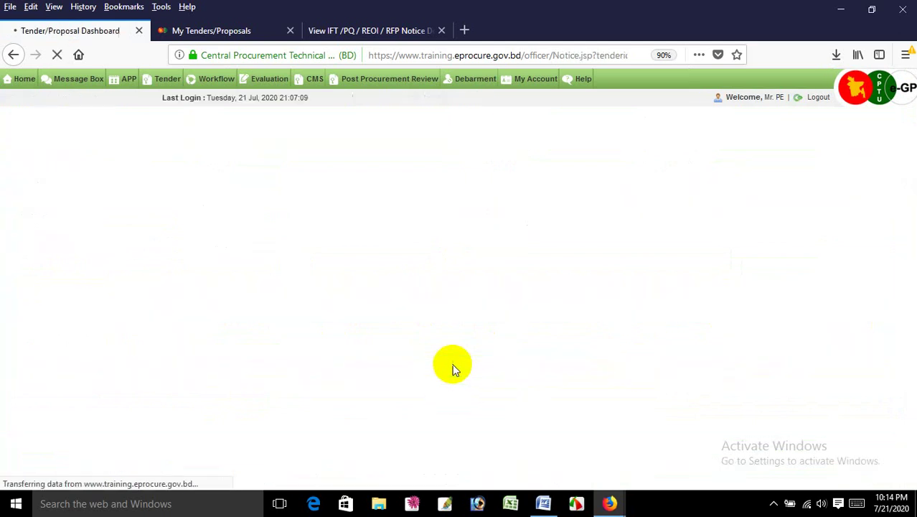
pyautogui.scroll(-3, 420, 364)
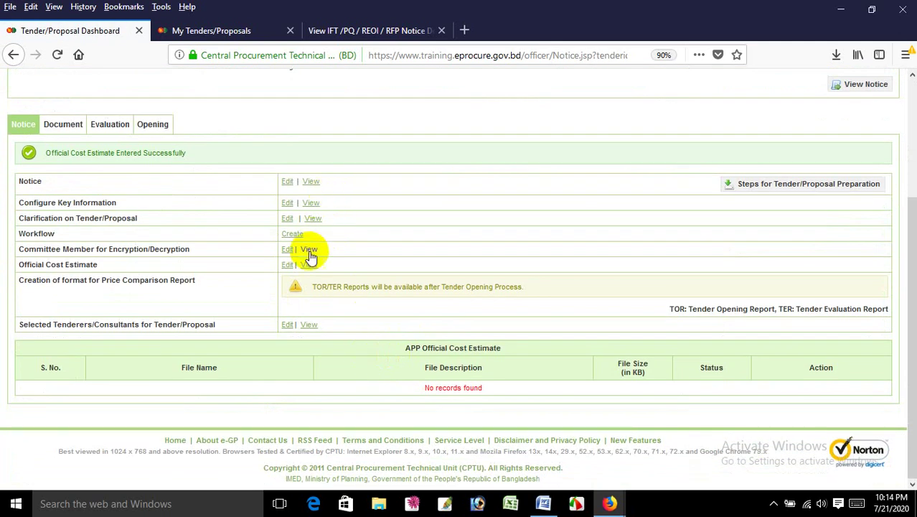
# - Create the Tender Notice & Document Approval Workflow with 0 reviewers and a number of days for file escalation
pyautogui.click(292, 233)
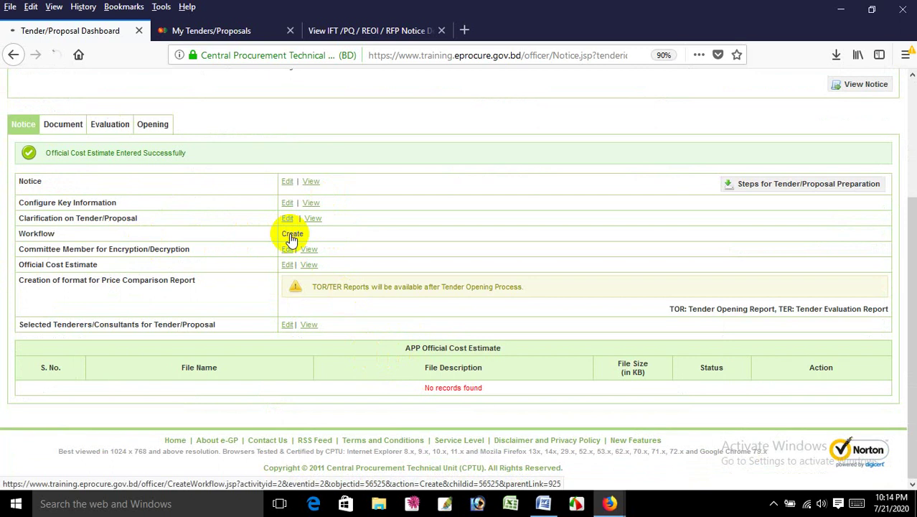
pyautogui.click(227, 335)
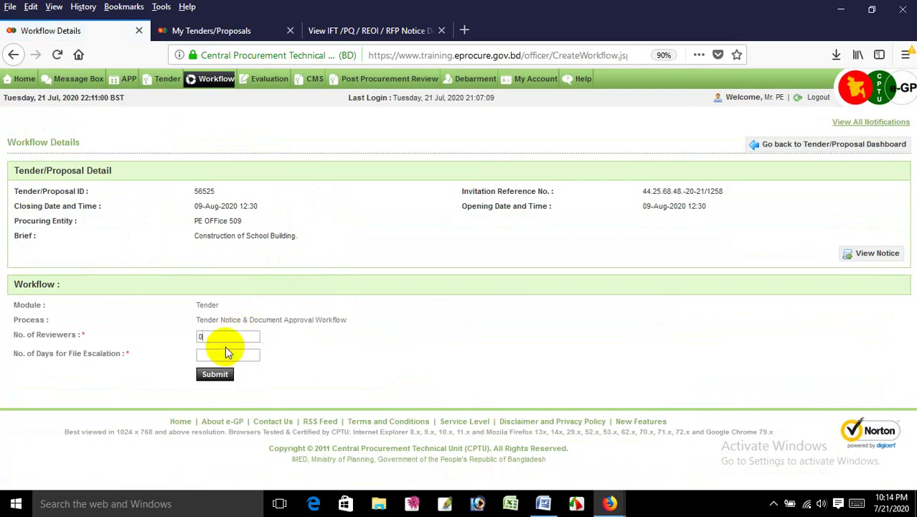
pyautogui.click(225, 346)
pyautogui.click(215, 353)
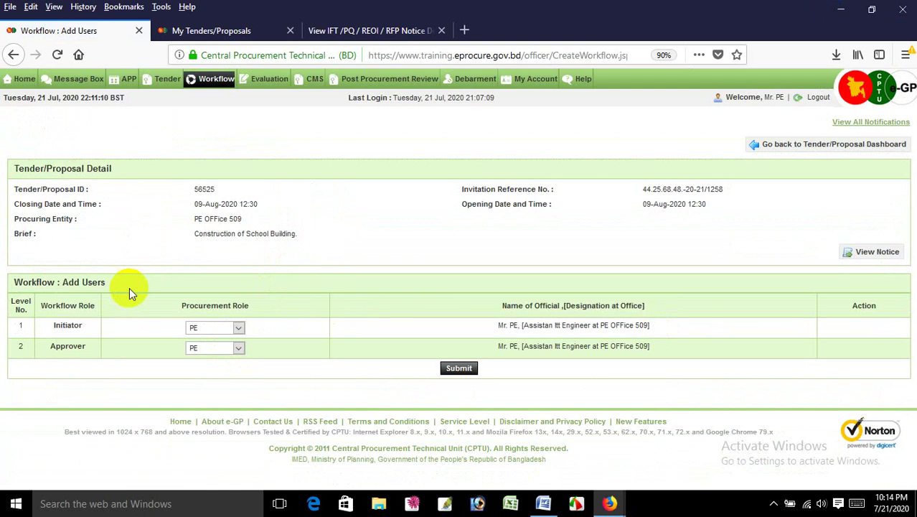
# - Set the workflow approver's procurement role to HOPE and submit the workflow users
pyautogui.click(213, 348)
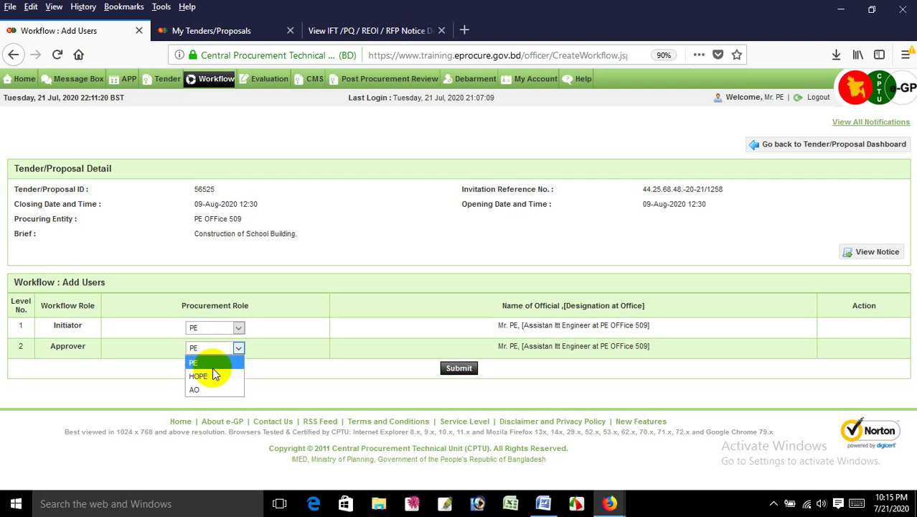
pyautogui.click(212, 374)
pyautogui.click(459, 368)
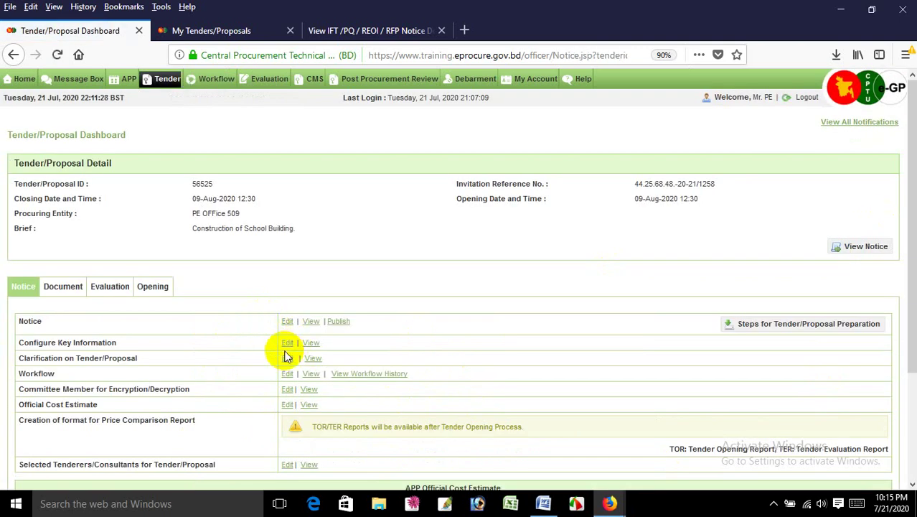
# - Edit the notice workflow, set the approver's procurement role to PE, and submit it
pyautogui.scroll(-3, 241, 348)
pyautogui.scroll(3, 248, 338)
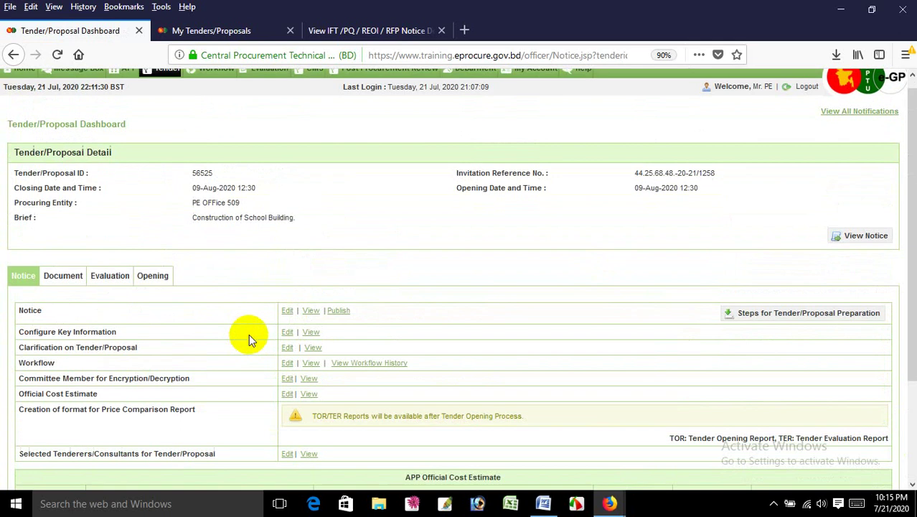
pyautogui.scroll(-3, 248, 335)
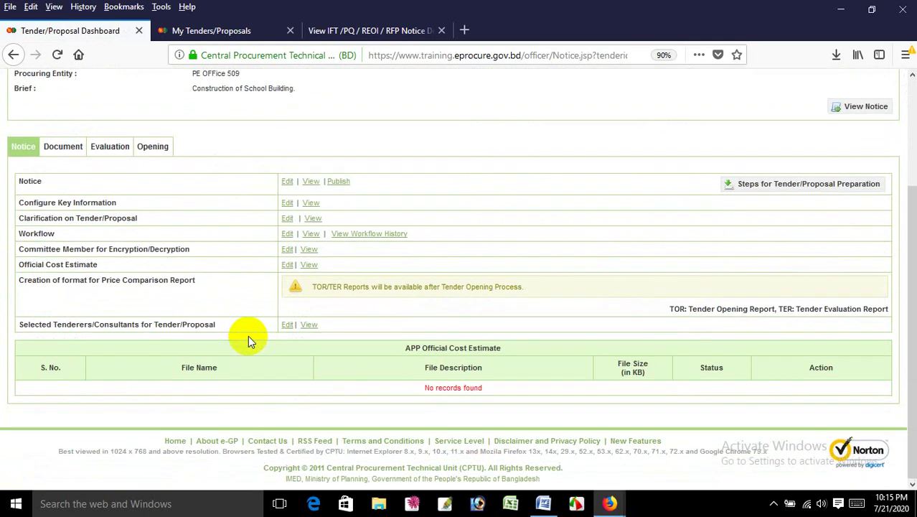
pyautogui.click(289, 233)
pyautogui.click(166, 354)
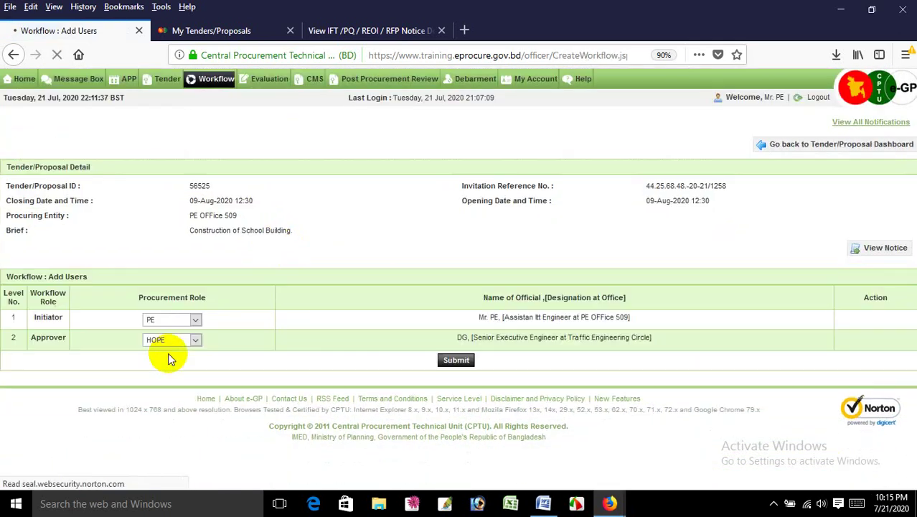
pyautogui.click(154, 342)
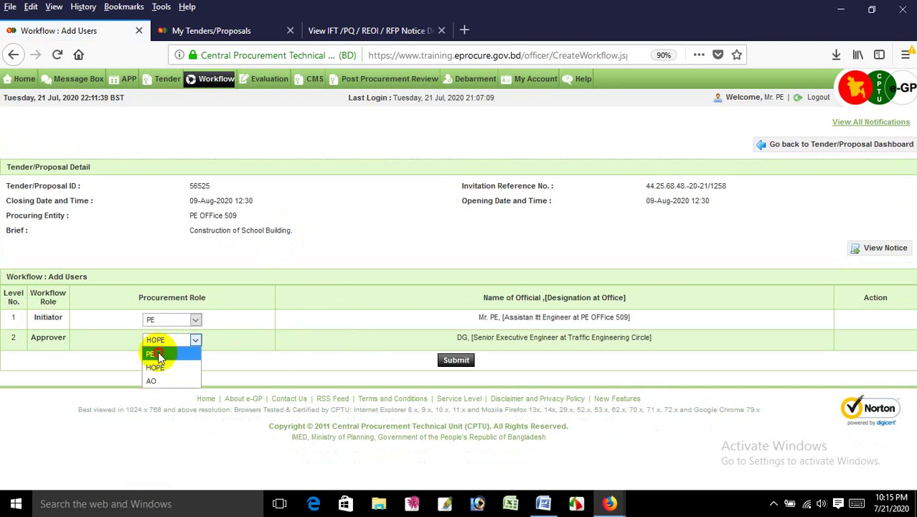
pyautogui.click(157, 351)
pyautogui.click(452, 359)
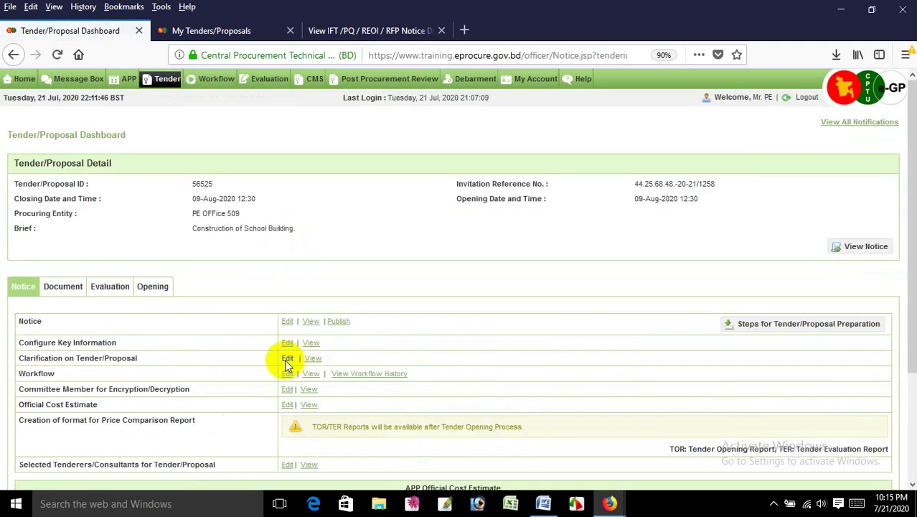
# - Switch to the E-GP Tender Solution document in Word to view its contact details, and return to the tender dashboard
pyautogui.scroll(-3, 251, 313)
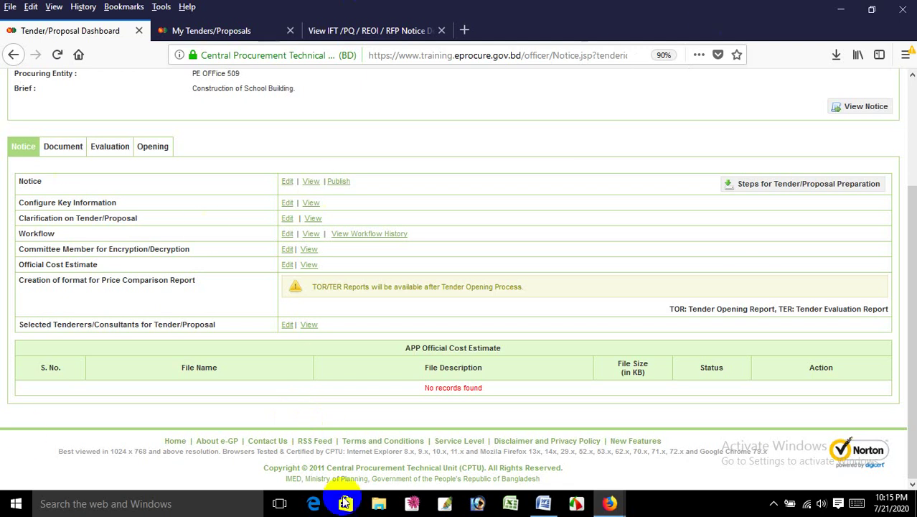
pyautogui.click(543, 504)
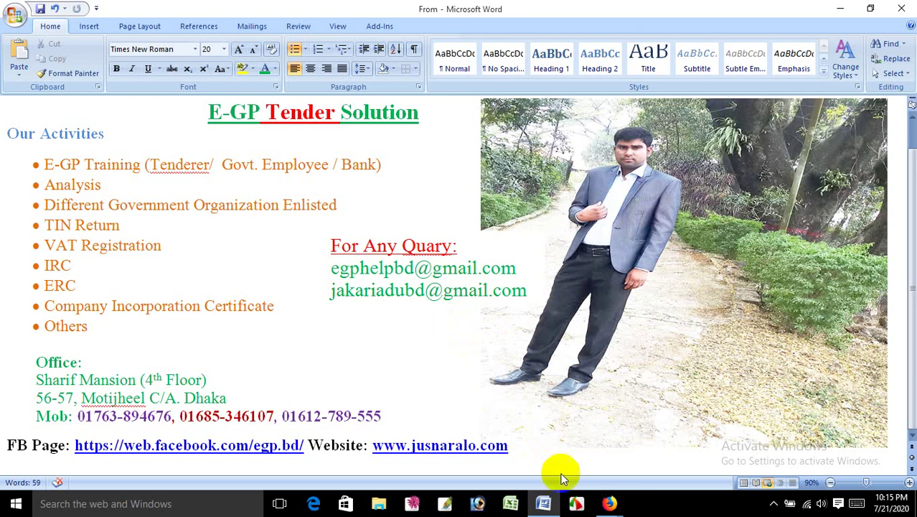
pyautogui.moveTo(609, 502)
pyautogui.click(563, 426)
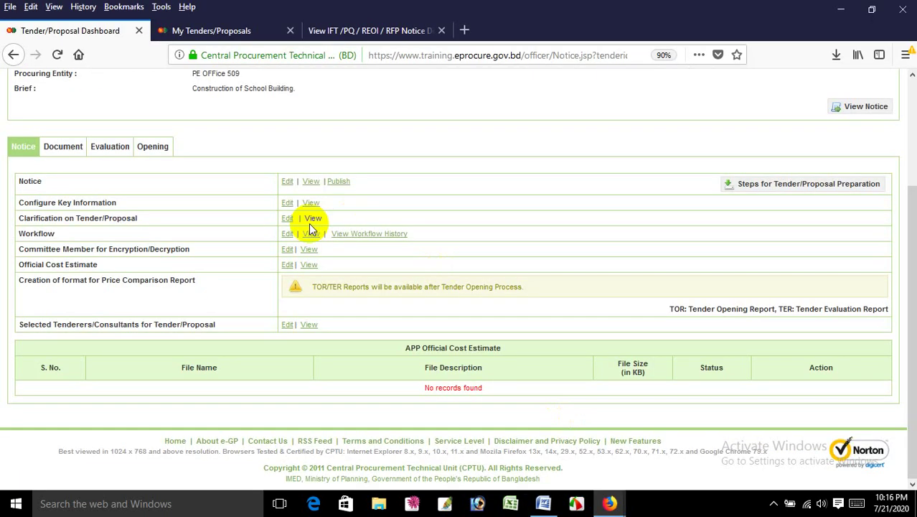
# - Publish the school building tender notice with the comment "Published"
pyautogui.click(339, 181)
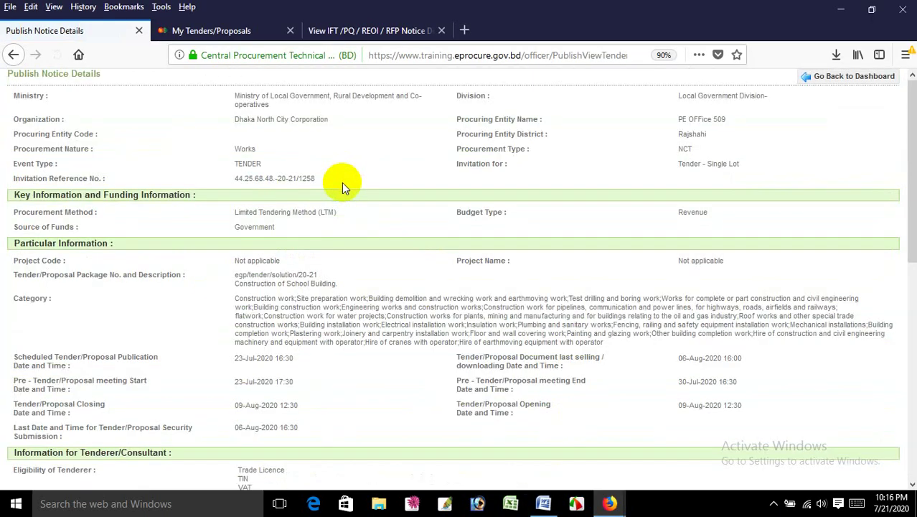
pyautogui.scroll(-10, 262, 266)
pyautogui.click(224, 353)
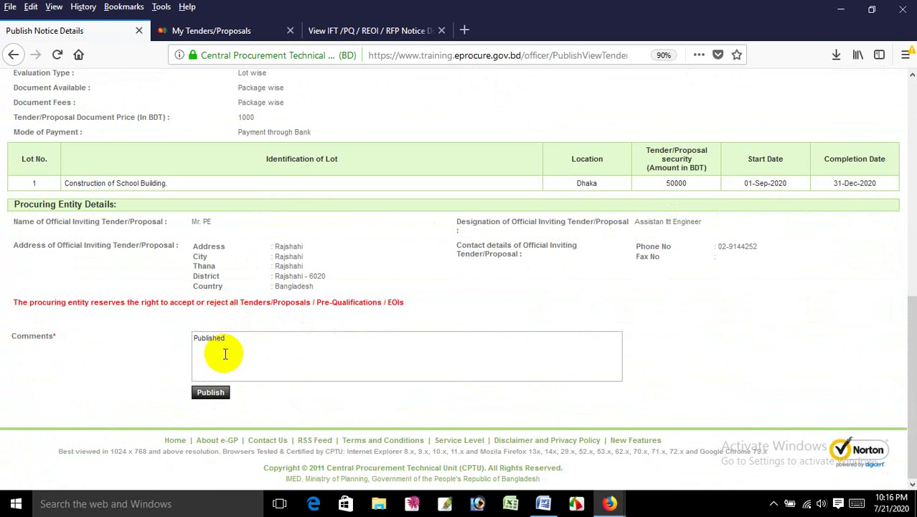
pyautogui.click(217, 395)
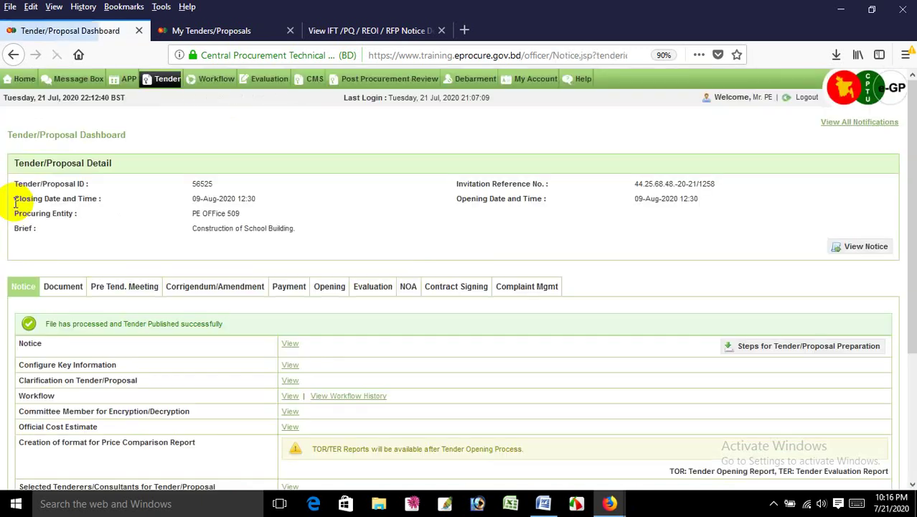
# - Open the published school building tender's notice, highlight its scheduled publication date and time, and close the notice
pyautogui.scroll(-5, 77, 231)
pyautogui.scroll(5, 79, 233)
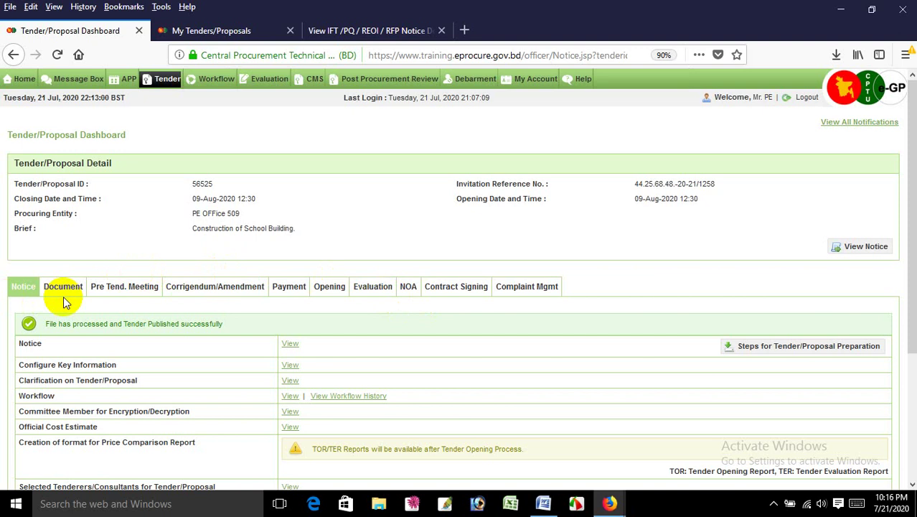
pyautogui.click(865, 247)
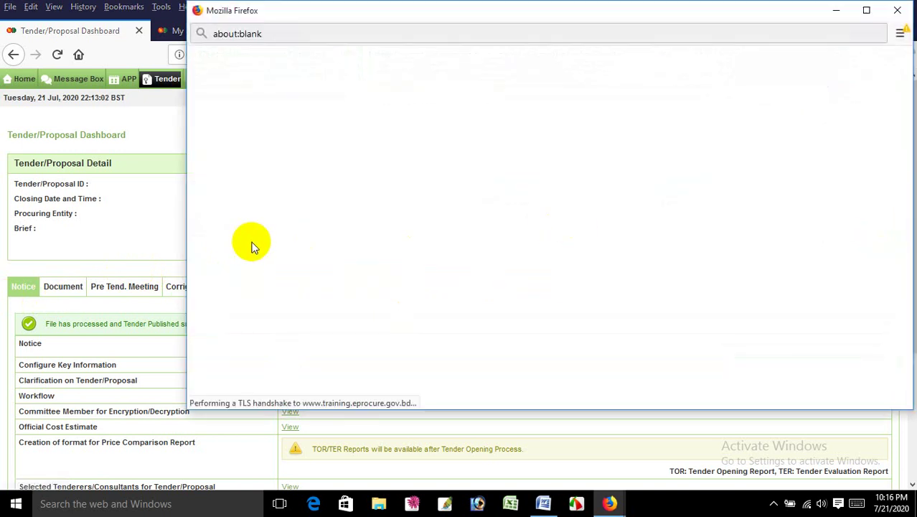
pyautogui.moveTo(369, 368); pyautogui.dragTo(439, 367)
pyautogui.click(419, 365)
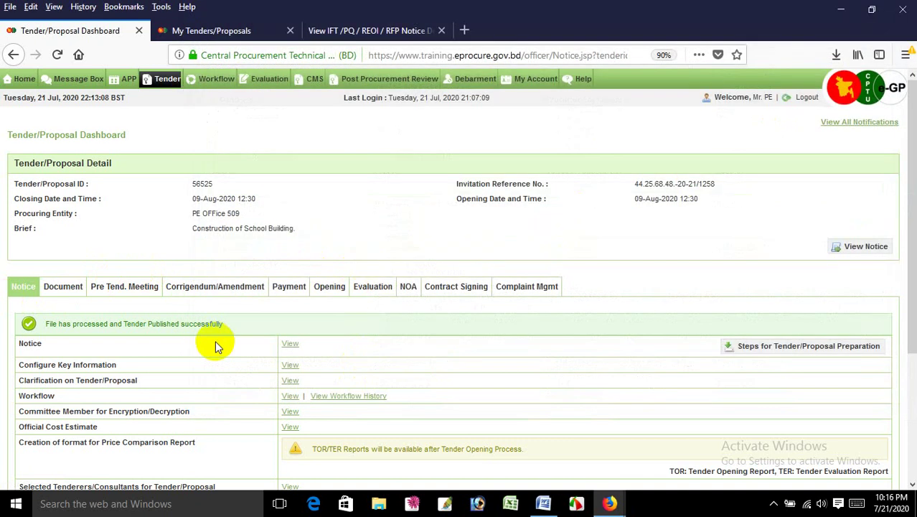
# - Reopen the tender notice, examine its schedule, tenderer information and lot details, and close it
pyautogui.click(841, 248)
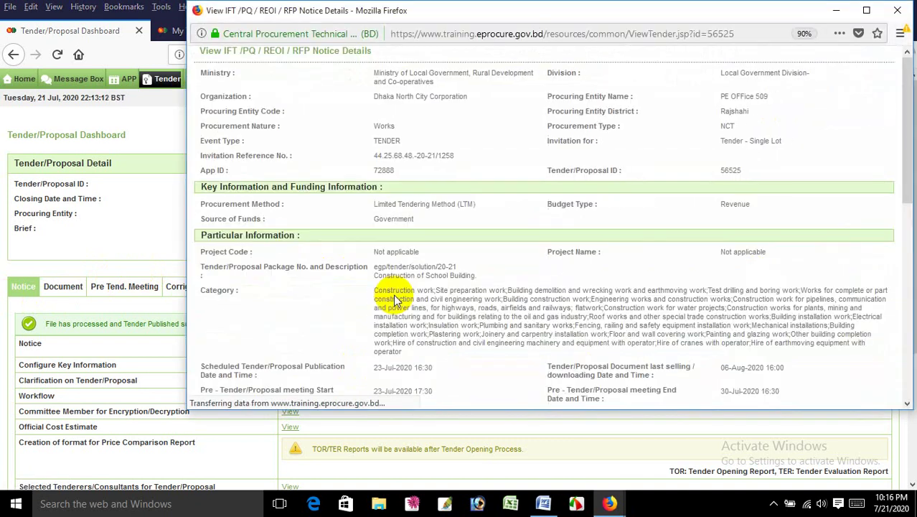
pyautogui.scroll(-1, 392, 294)
pyautogui.scroll(-4, 392, 294)
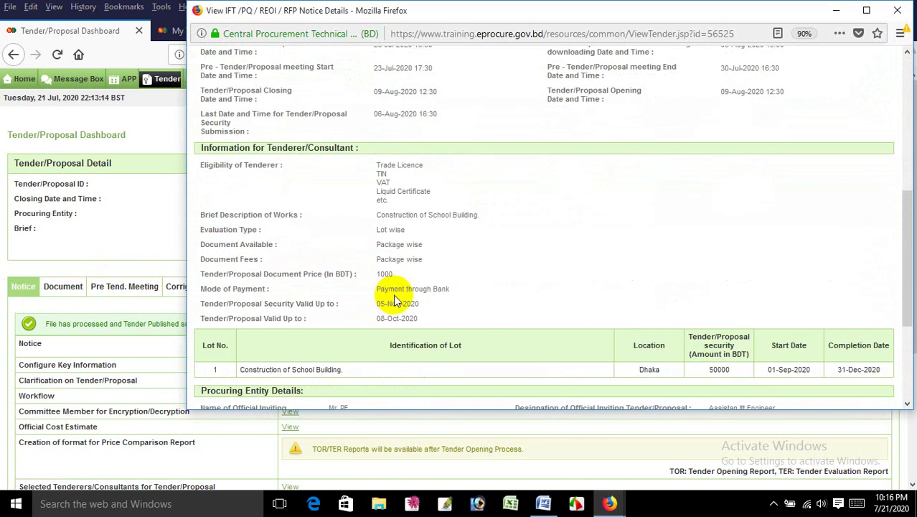
pyautogui.click(897, 10)
# - Check the Live and Under Preparation lists of My Tenders for the school building tender and highlight its publishing date
pyautogui.moveTo(164, 79)
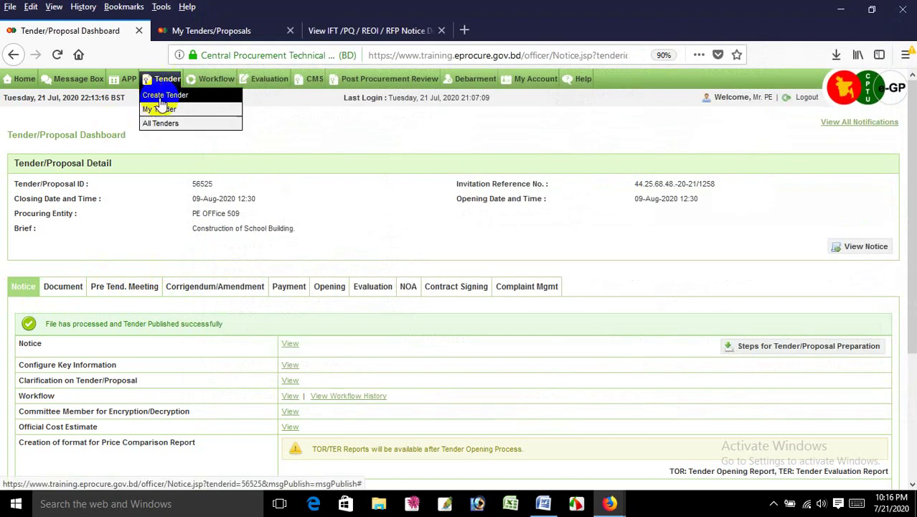
pyautogui.click(151, 107)
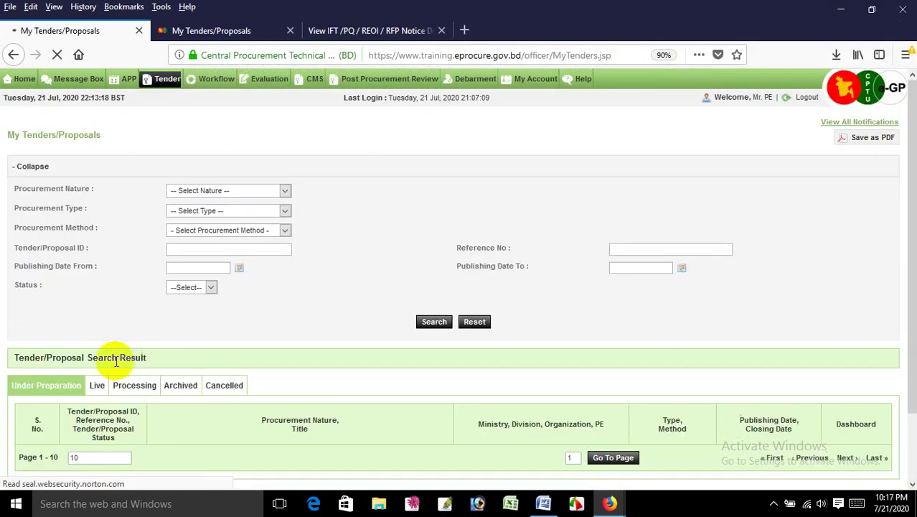
pyautogui.click(97, 390)
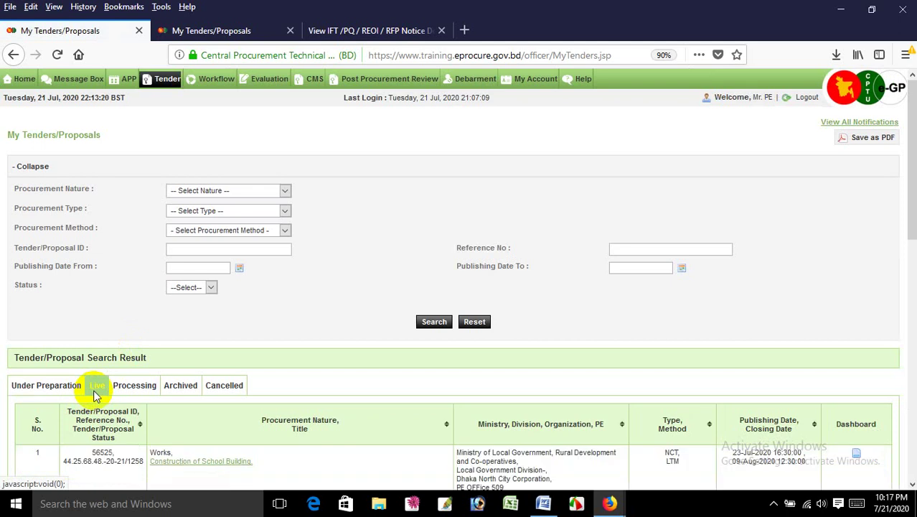
pyautogui.scroll(-2, 119, 368)
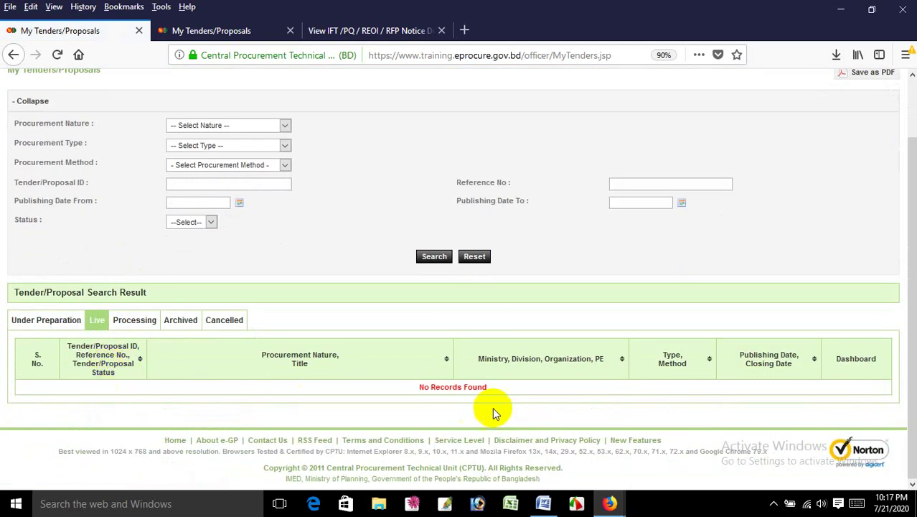
pyautogui.click(21, 319)
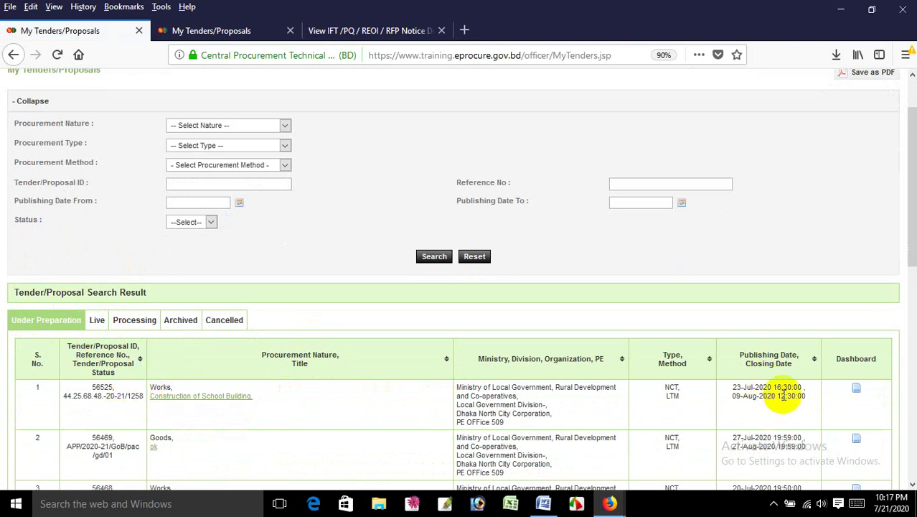
pyautogui.moveTo(730, 388); pyautogui.dragTo(810, 387)
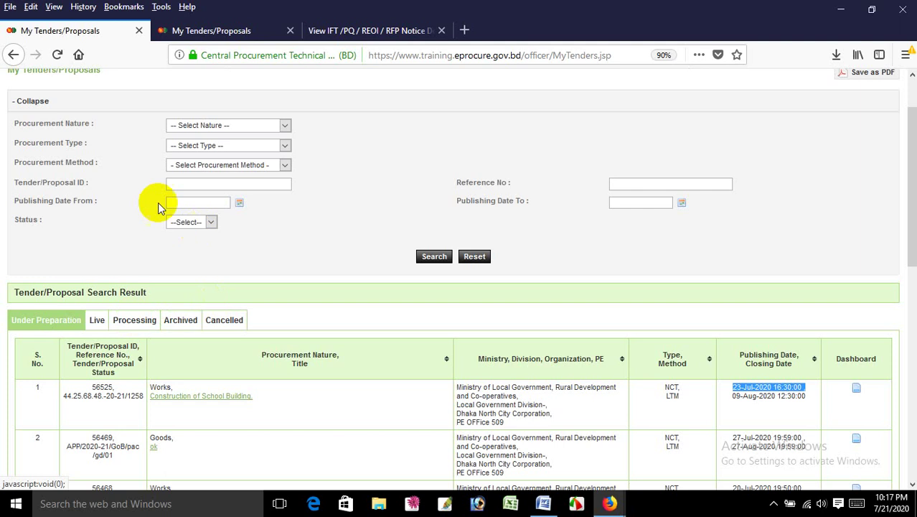
# - Minimize the browser and close the E-GP Tender Solution document in Word
pyautogui.click(843, 9)
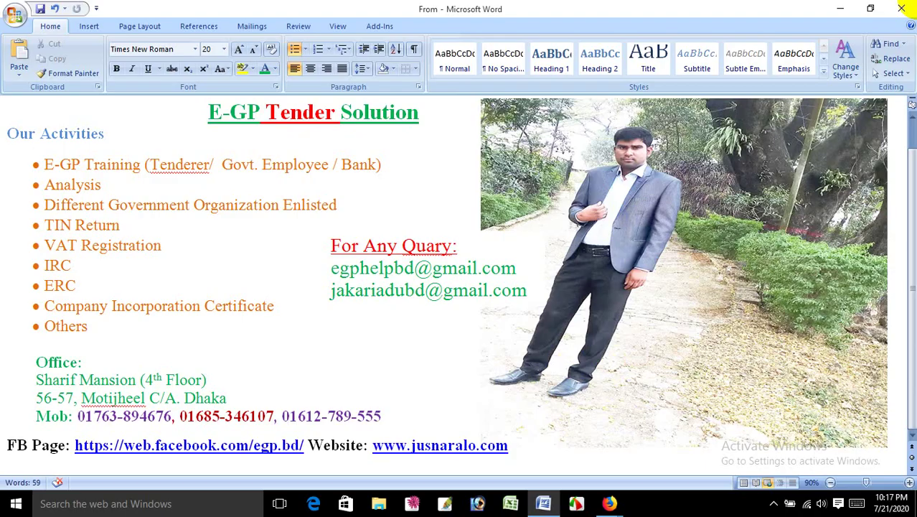
pyautogui.click(901, 9)
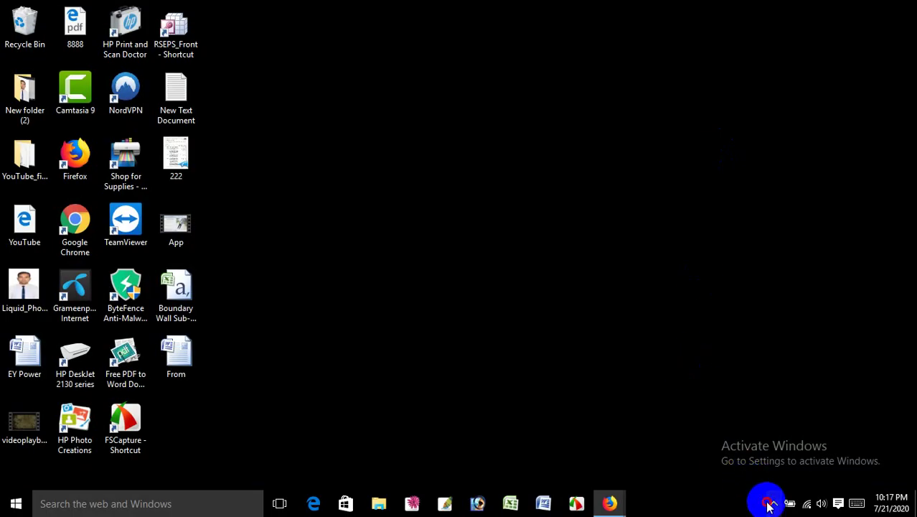